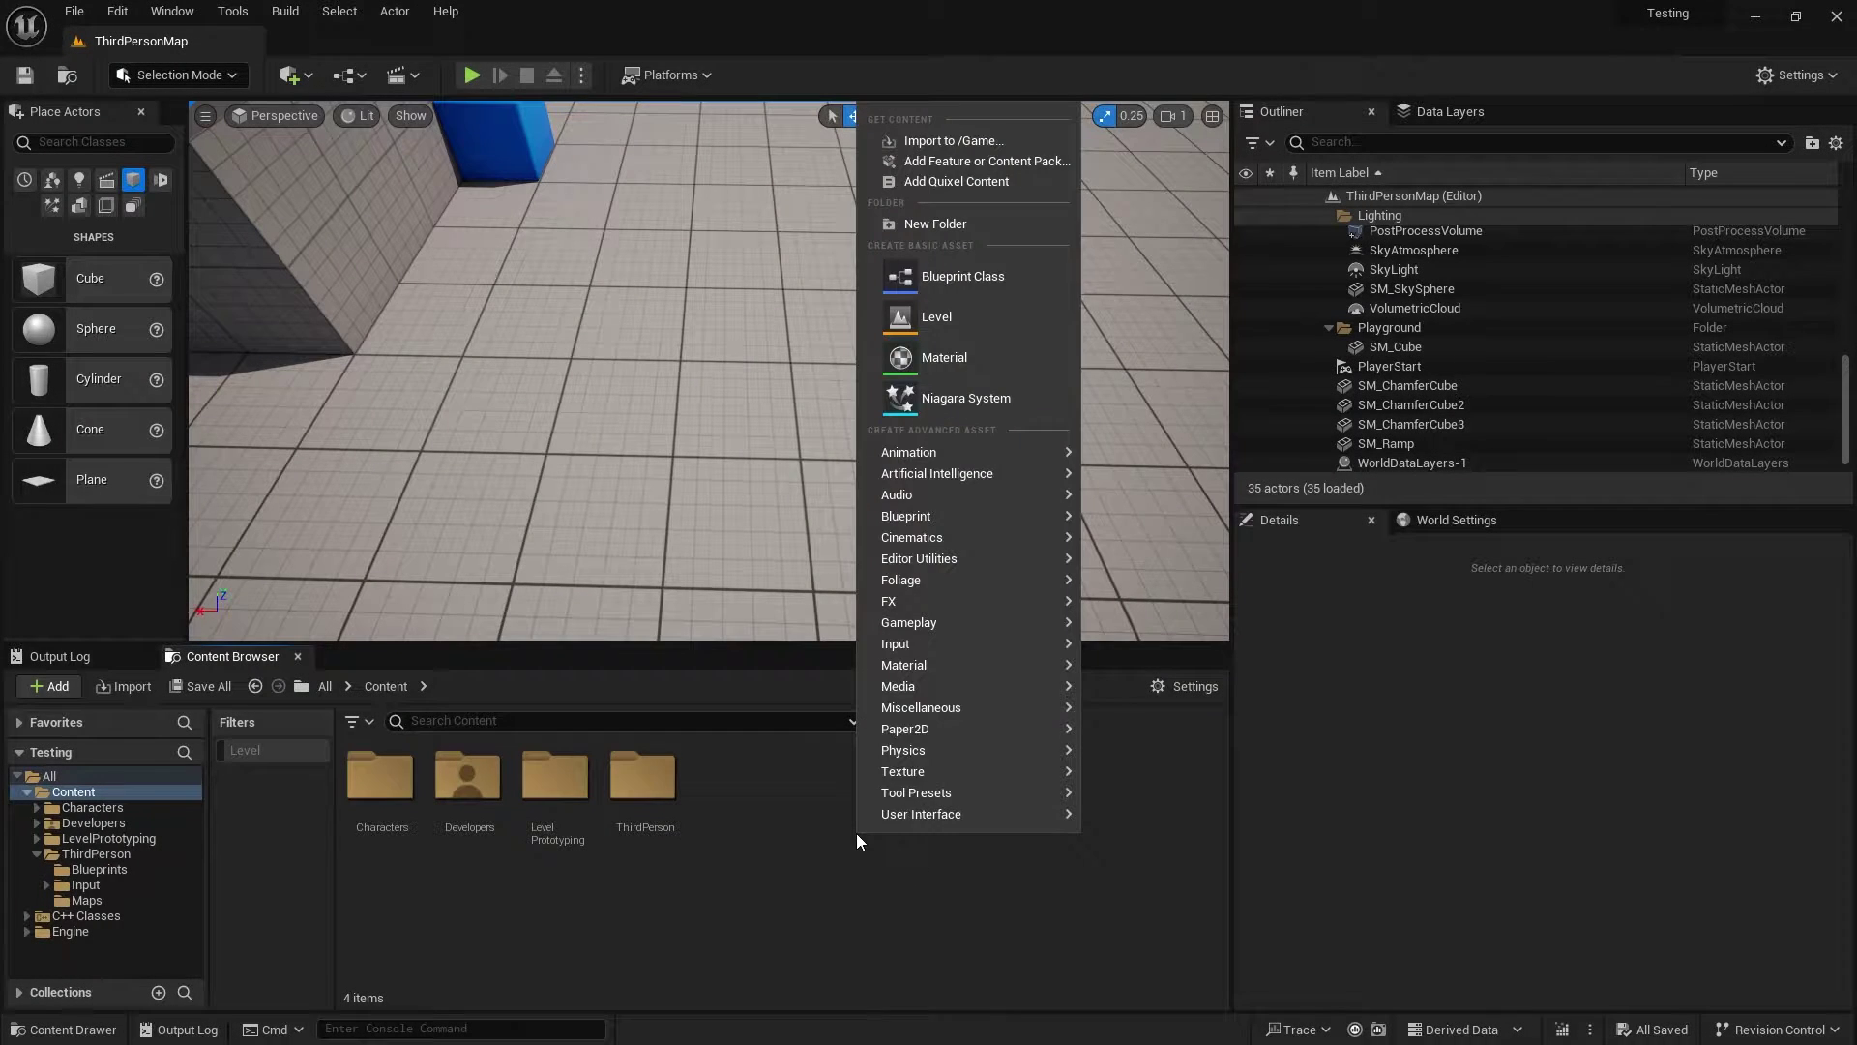
Step: Create a material named M_Dissolve in the Content folder and save all unsaved assets
mouse_move(963, 464)
click(963, 358)
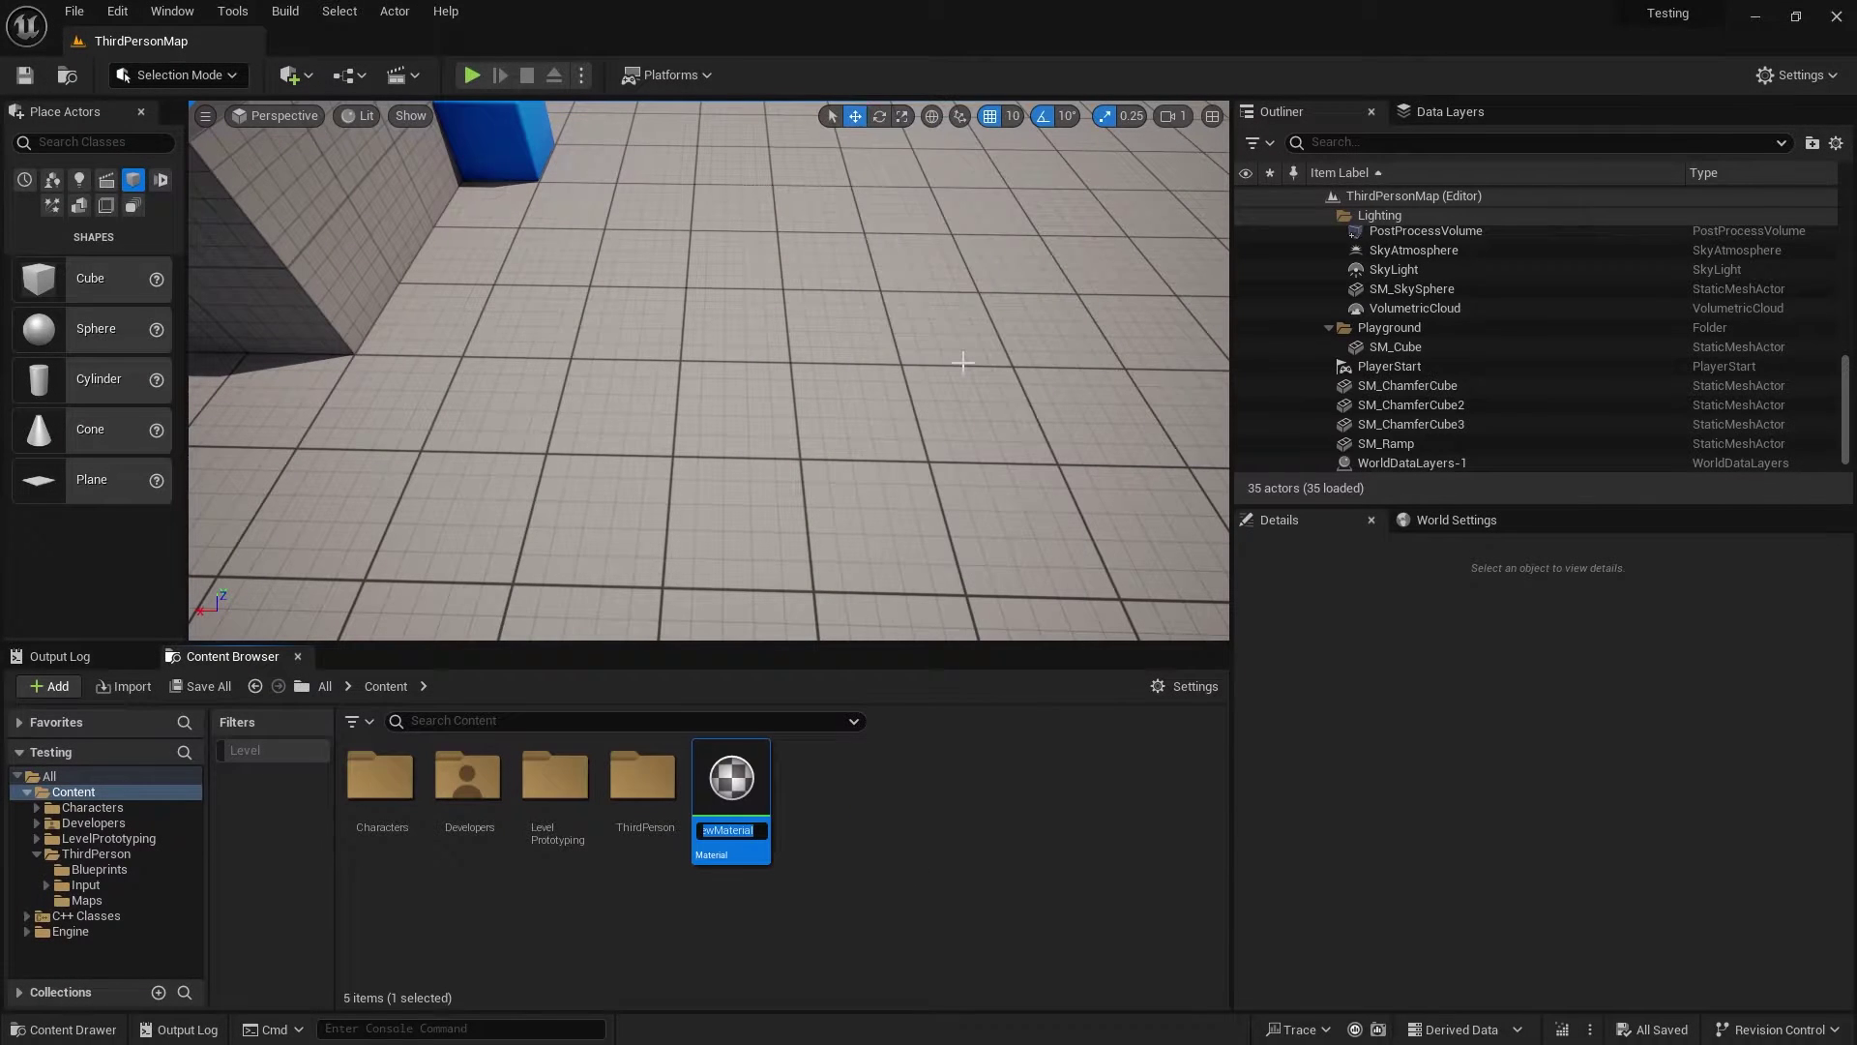
text(M_Dissolve)
key(Return)
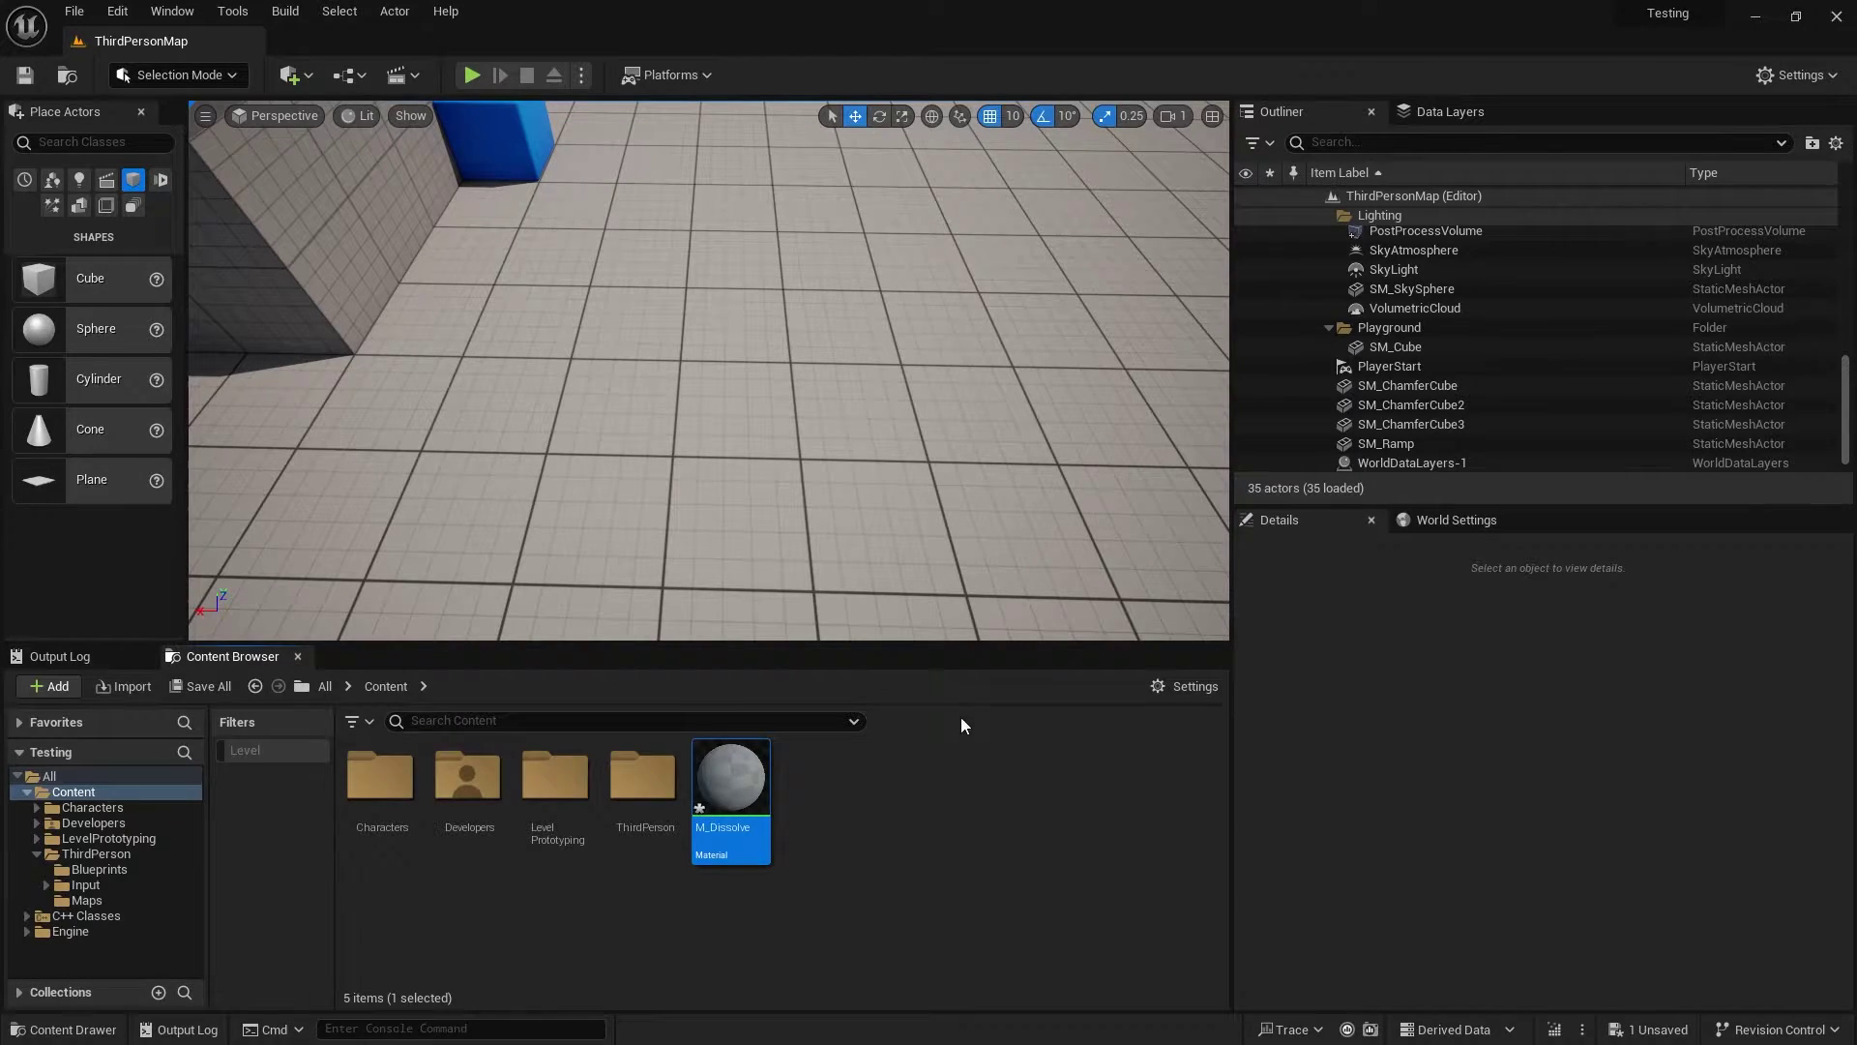
click(962, 723)
click(75, 11)
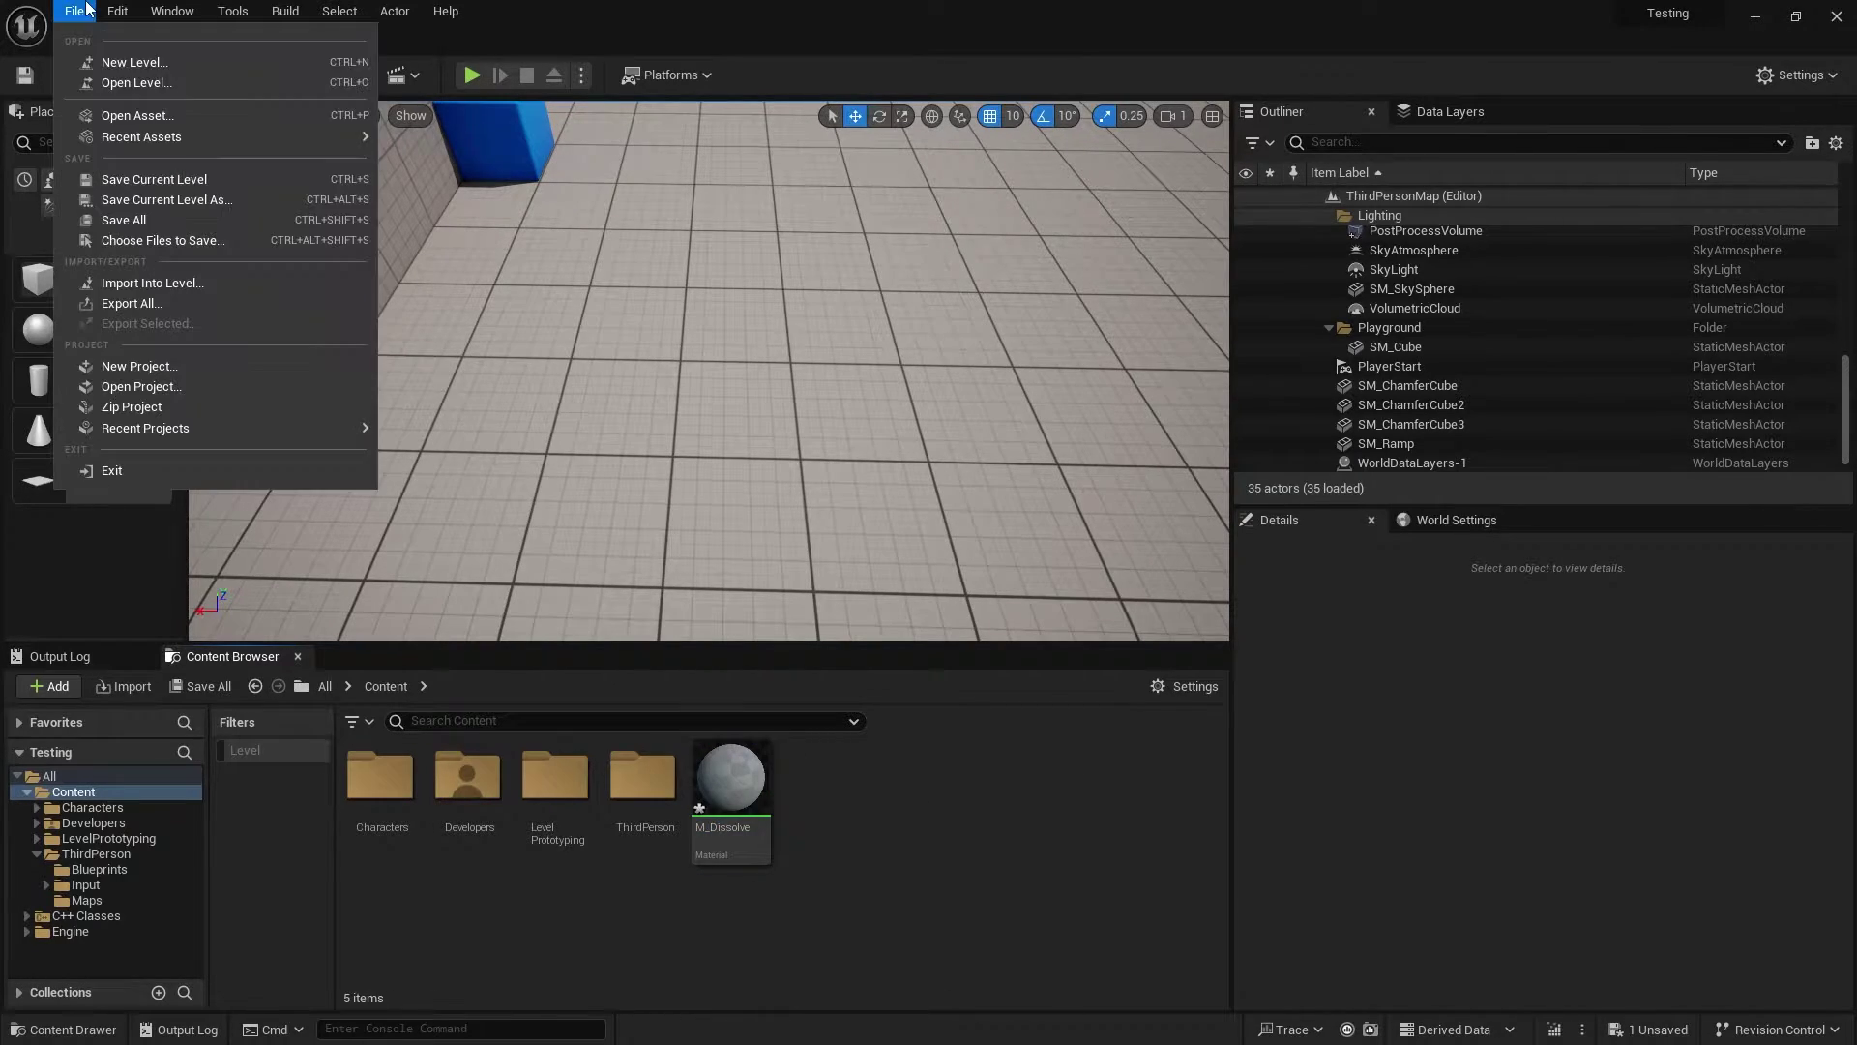
click(116, 220)
Step: Open the M_Dissolve material for editing and set its blend mode to Masked
double_click(733, 779)
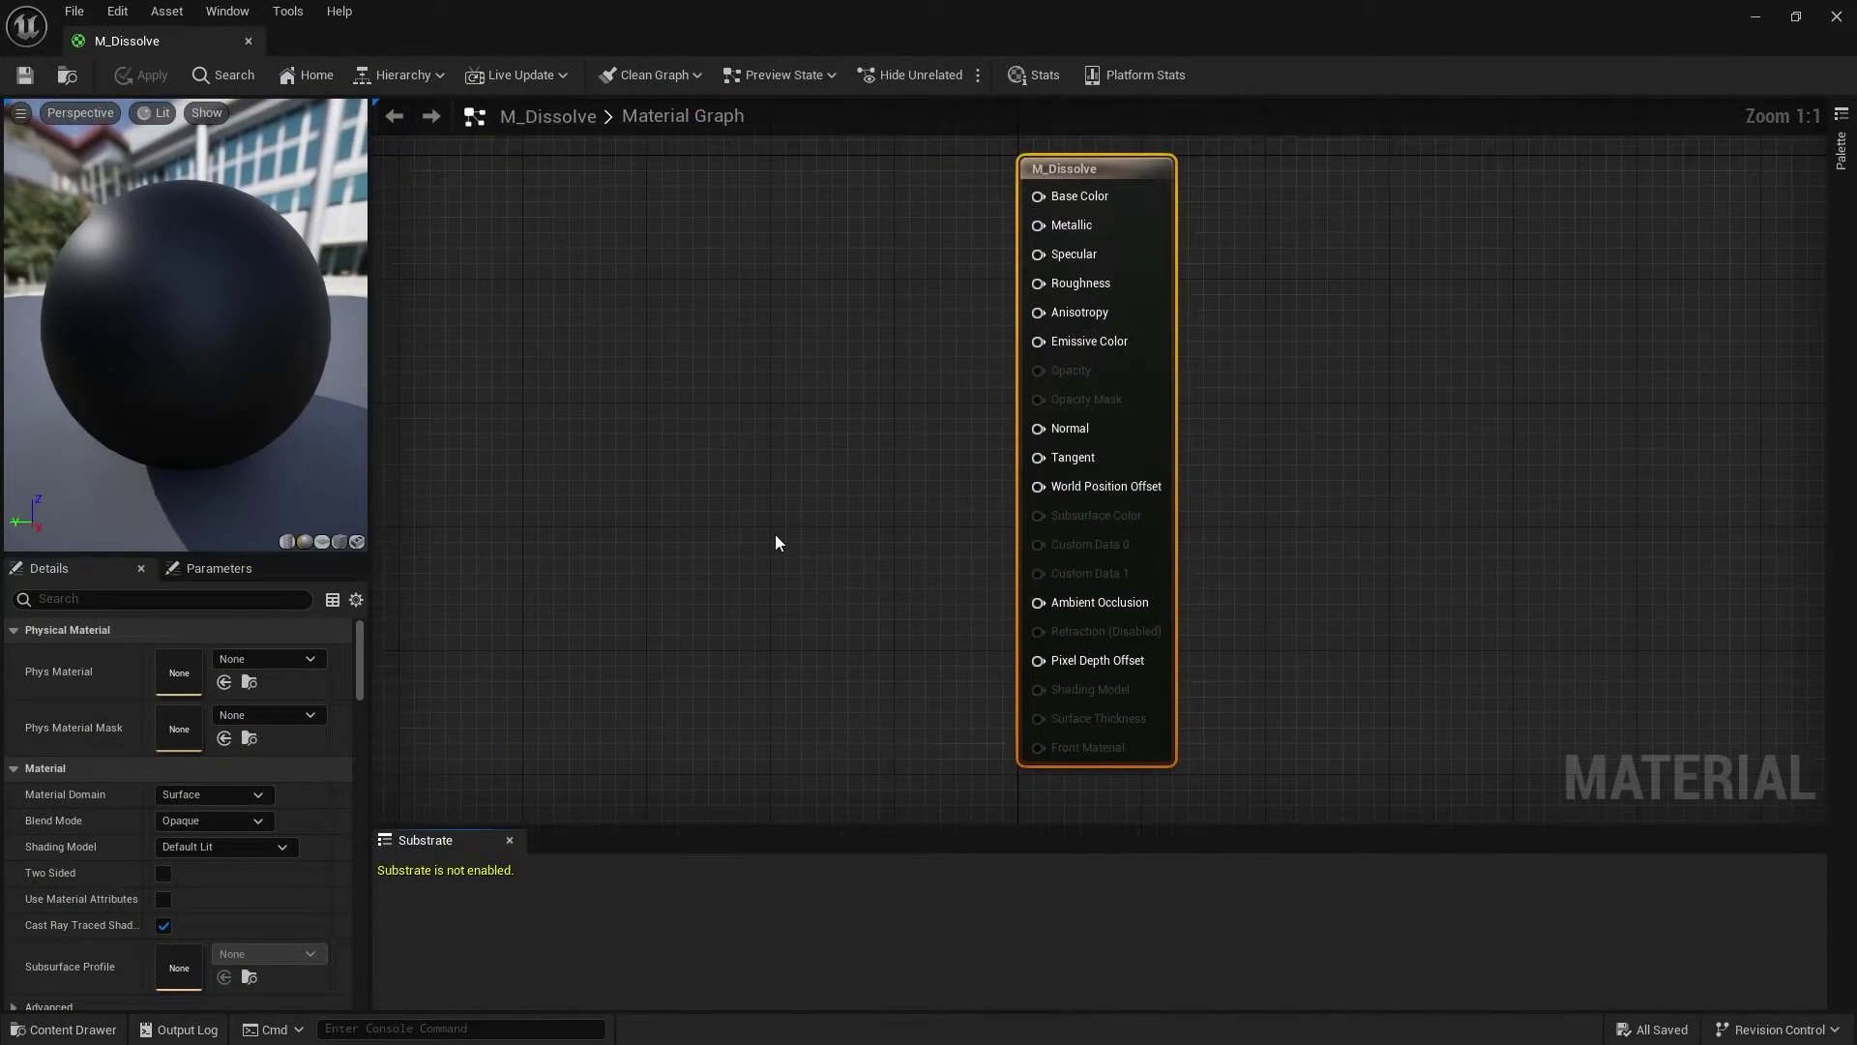
click(242, 794)
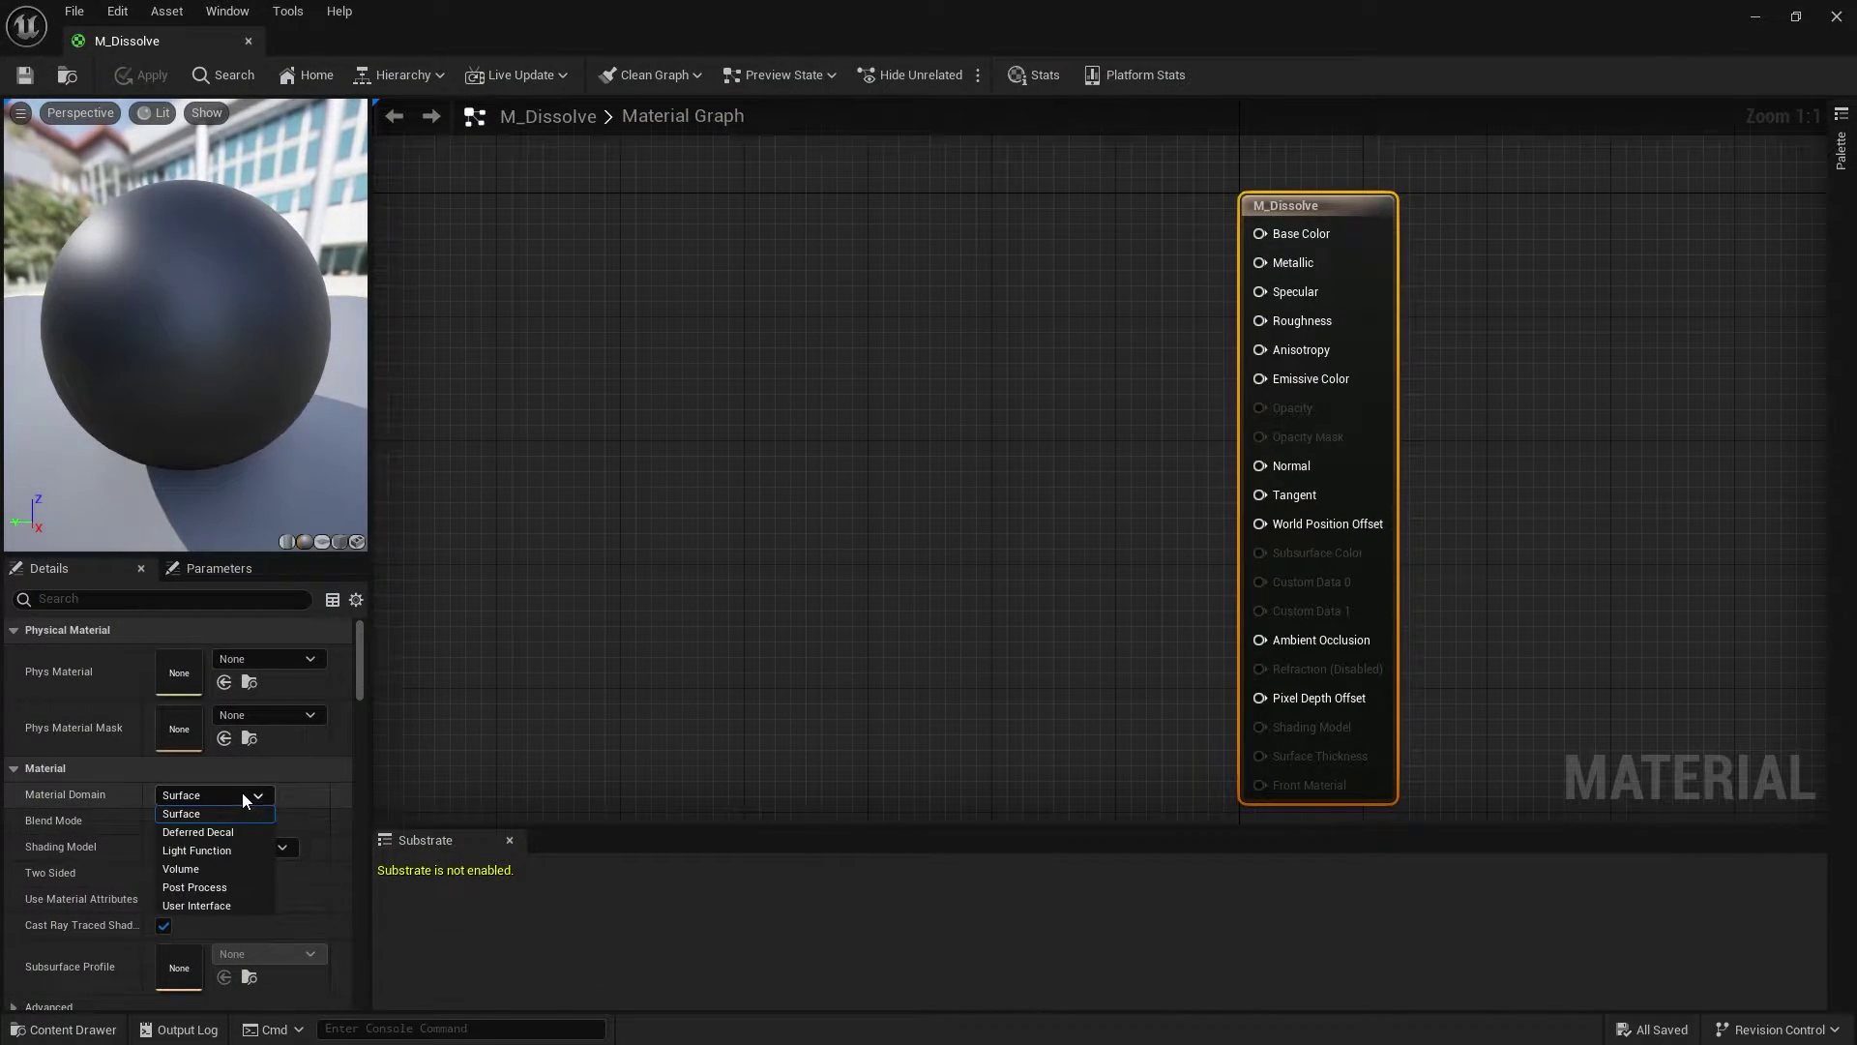
click(242, 792)
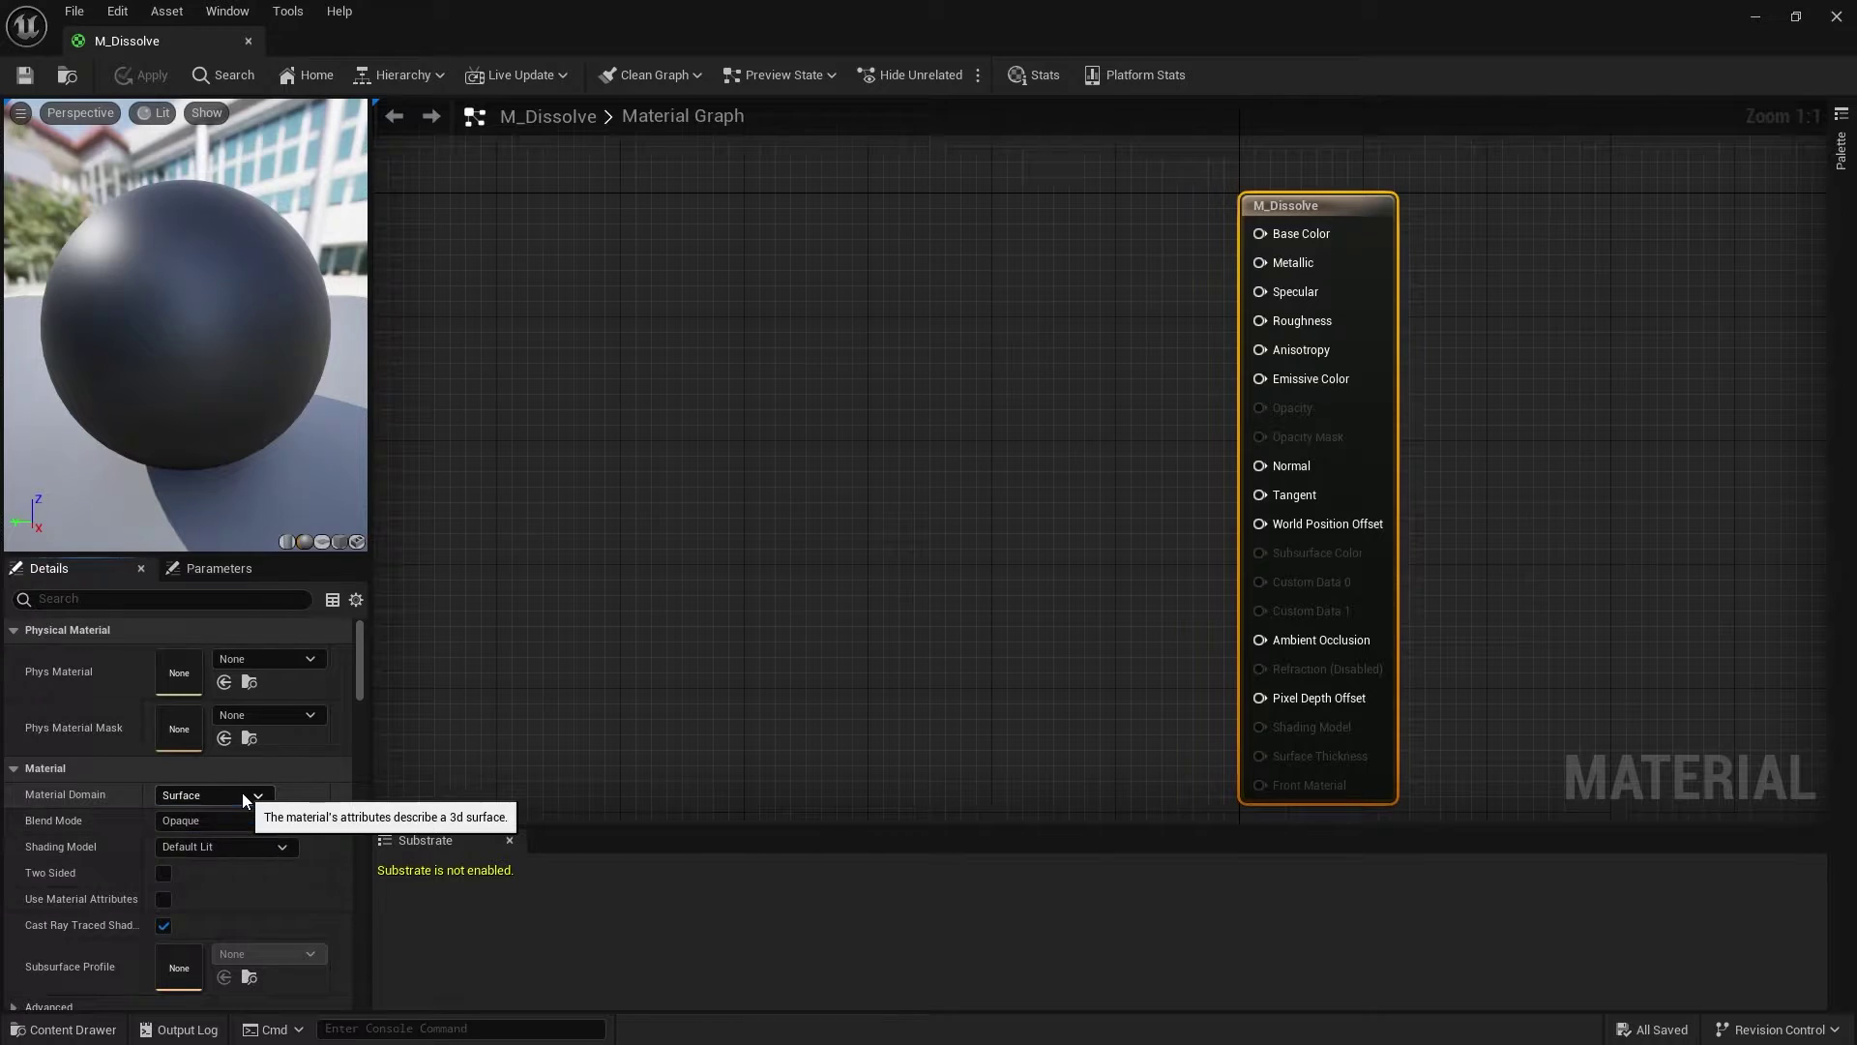
click(246, 819)
click(217, 858)
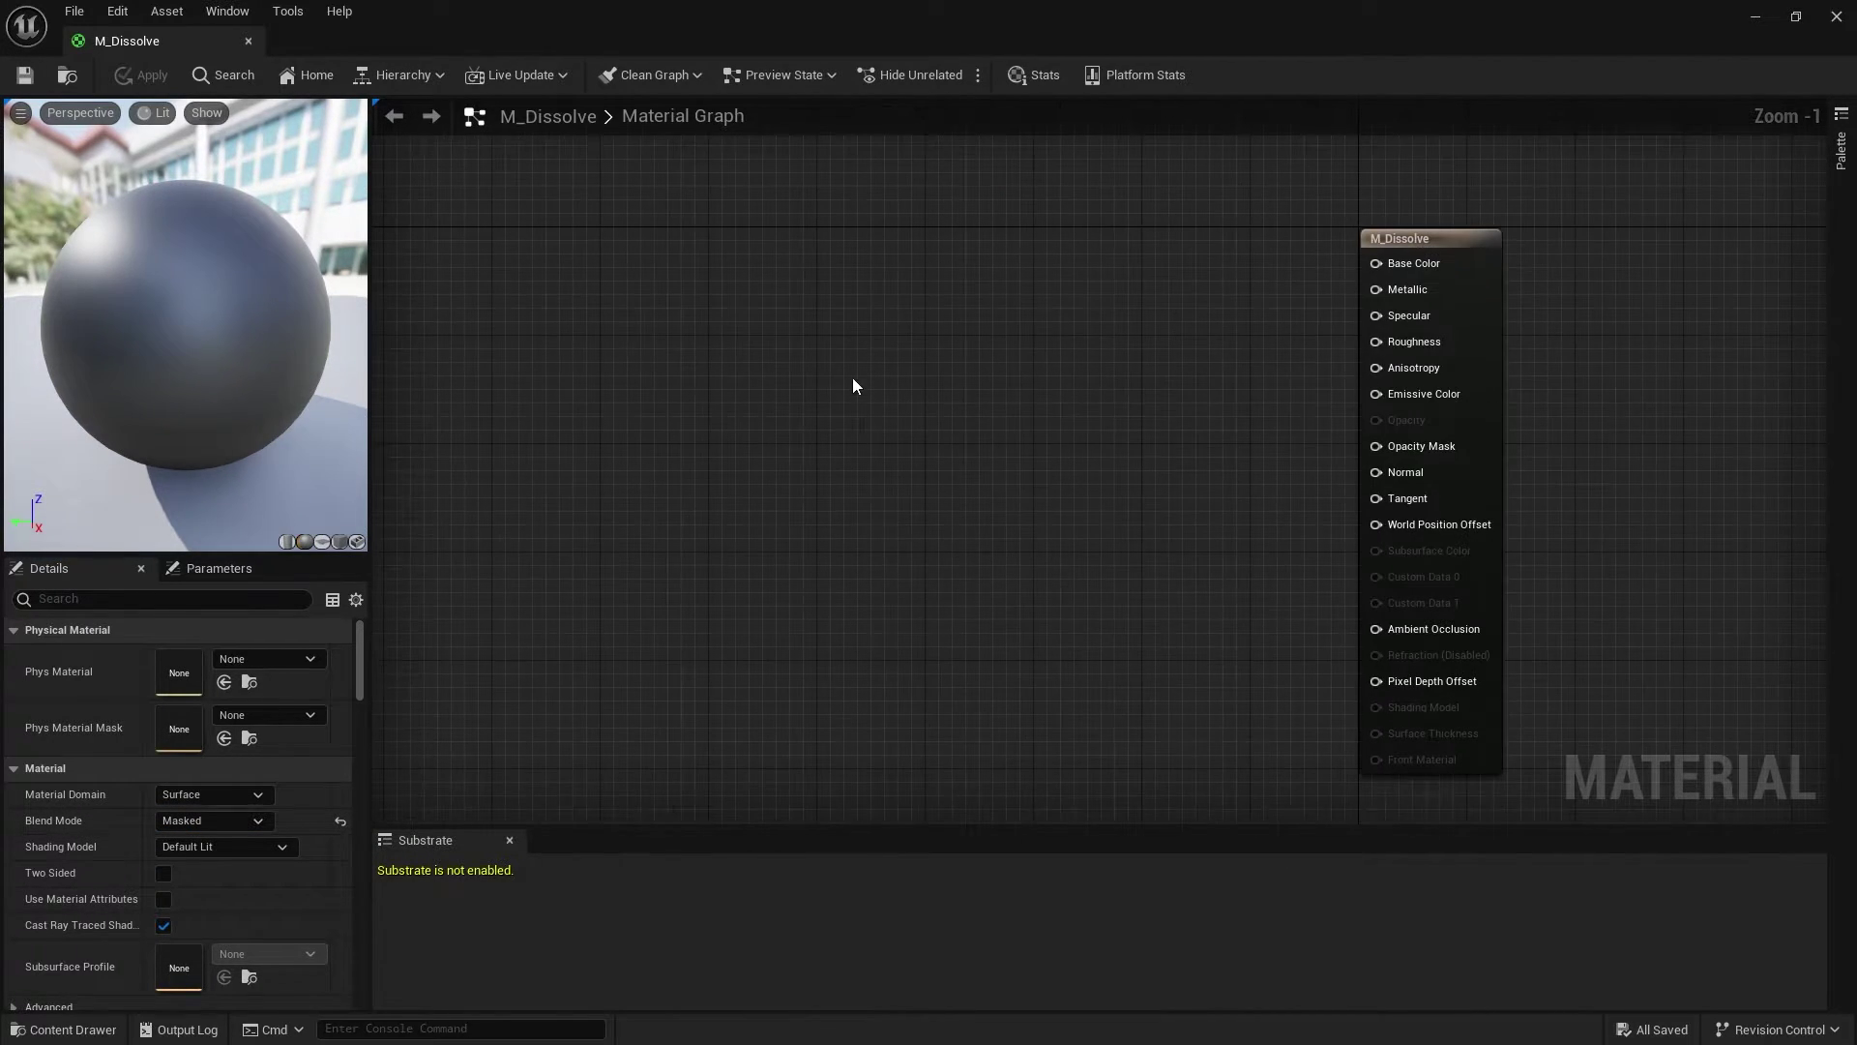
Step: Add a VectorParameter node named Base to the material graph and place it level with the top of the M_Dissolve node
right_click(854, 384)
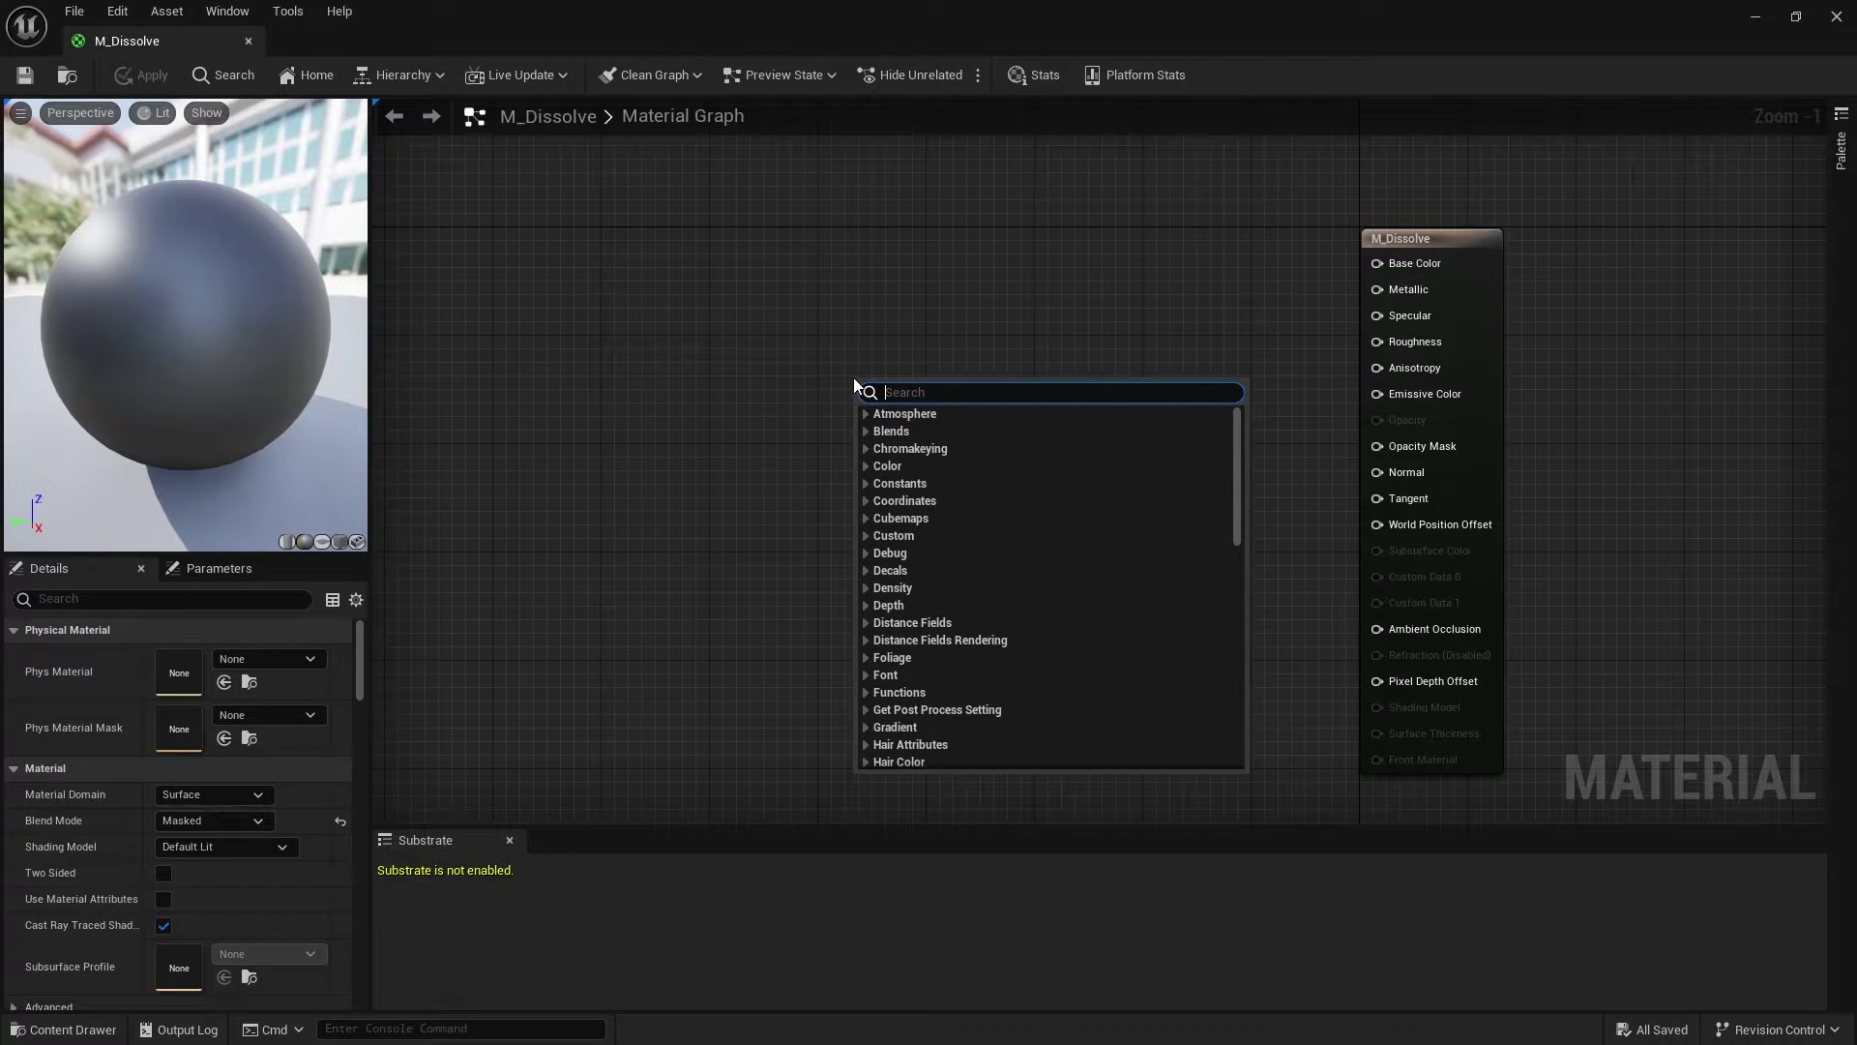
text(vector)
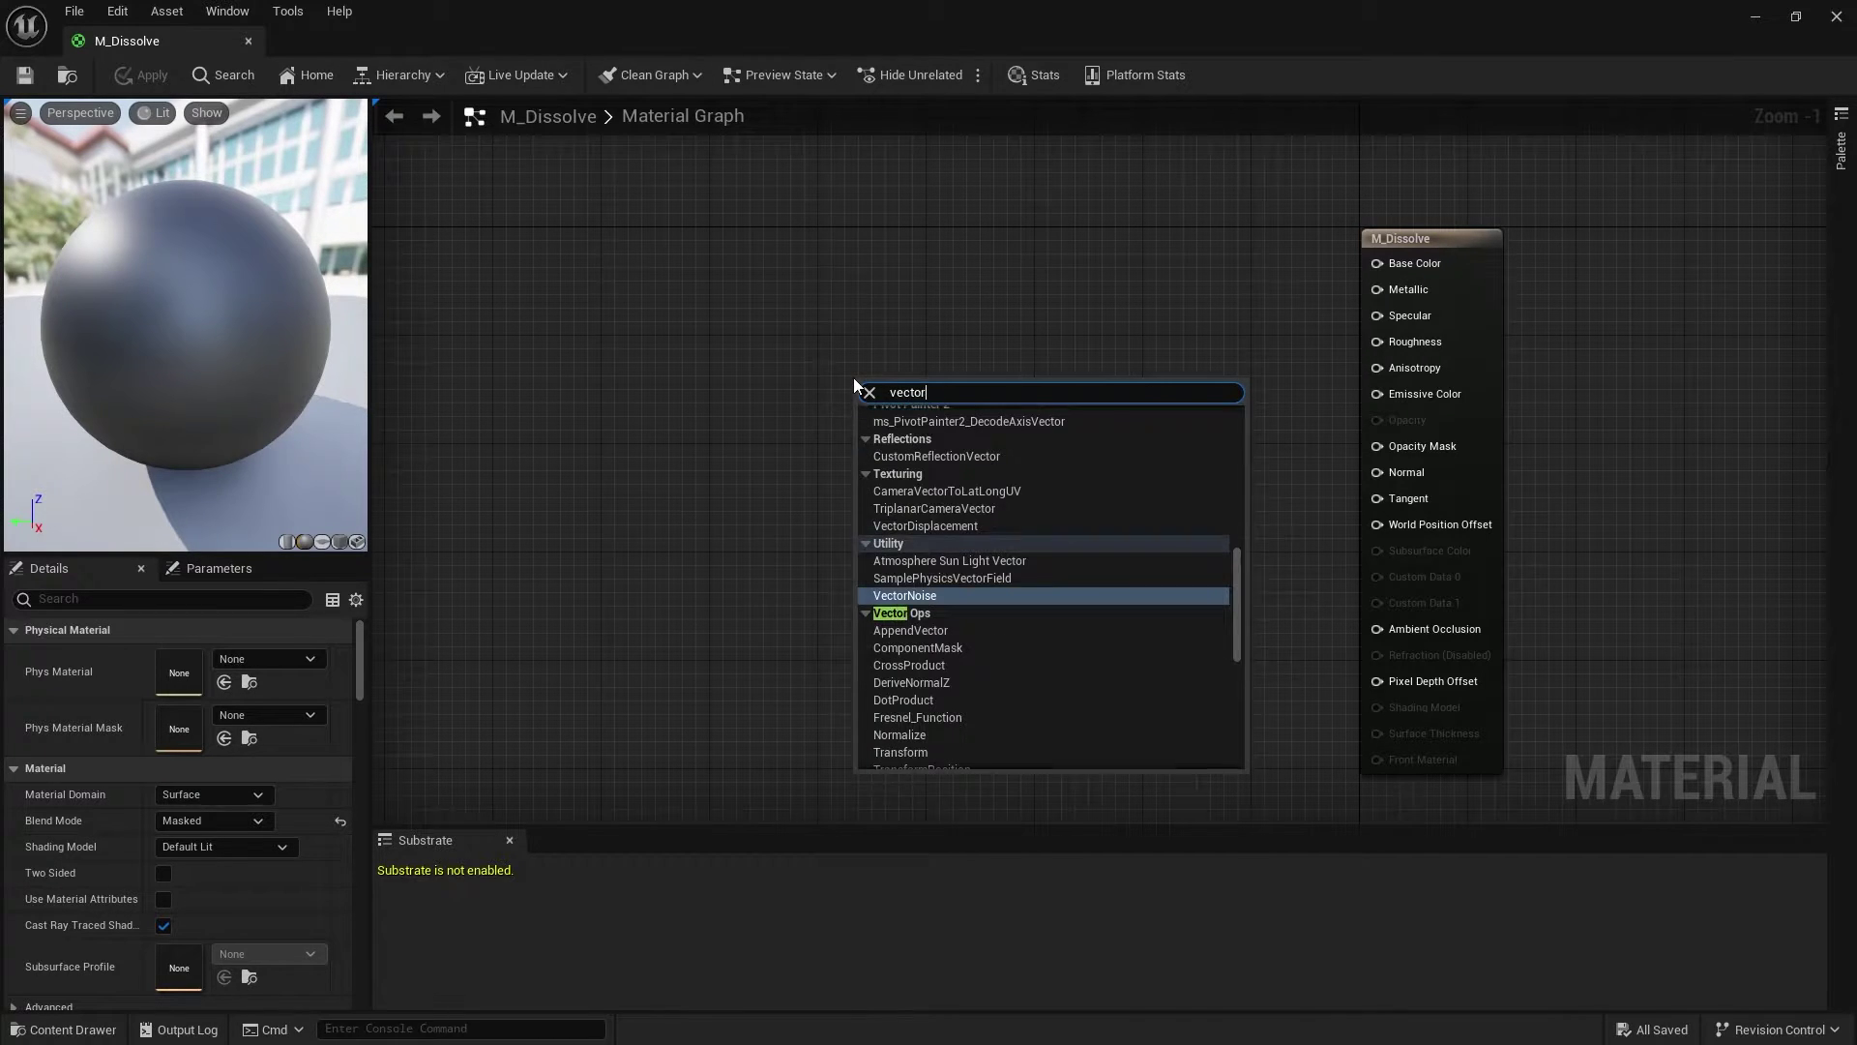
text( pa)
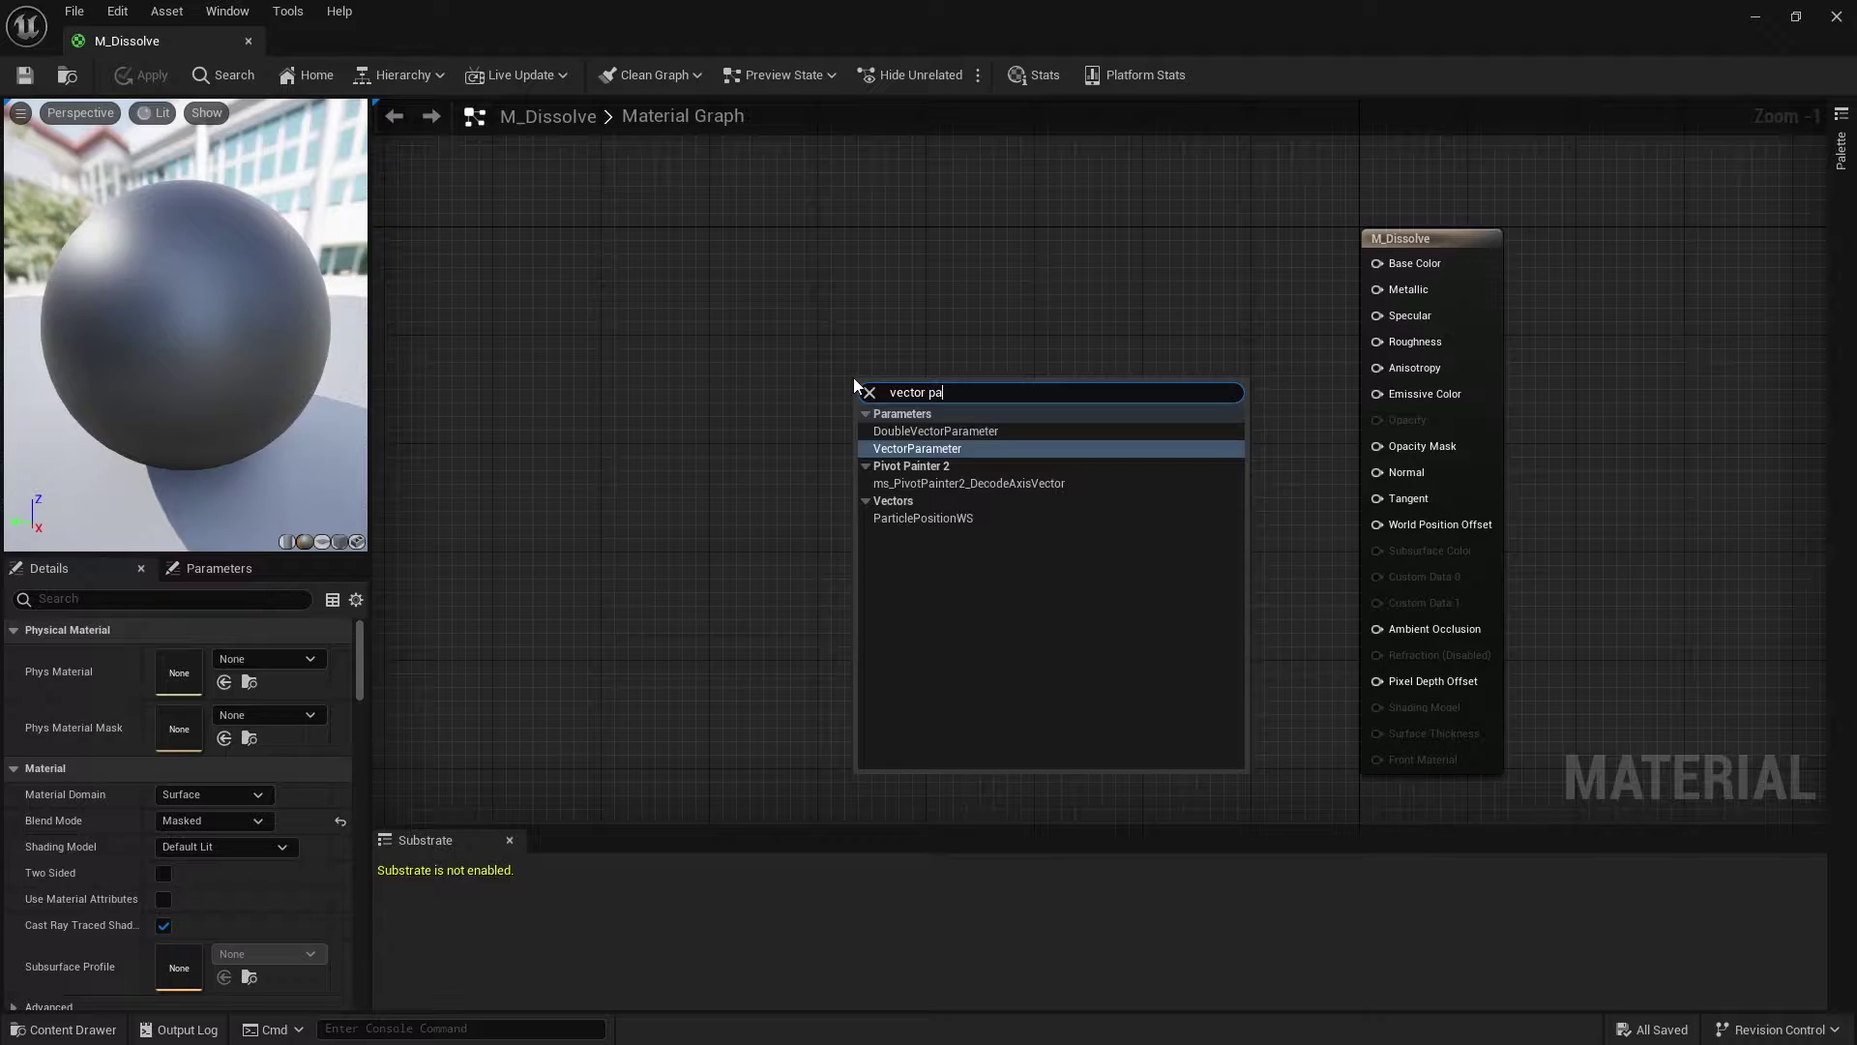
key(Return)
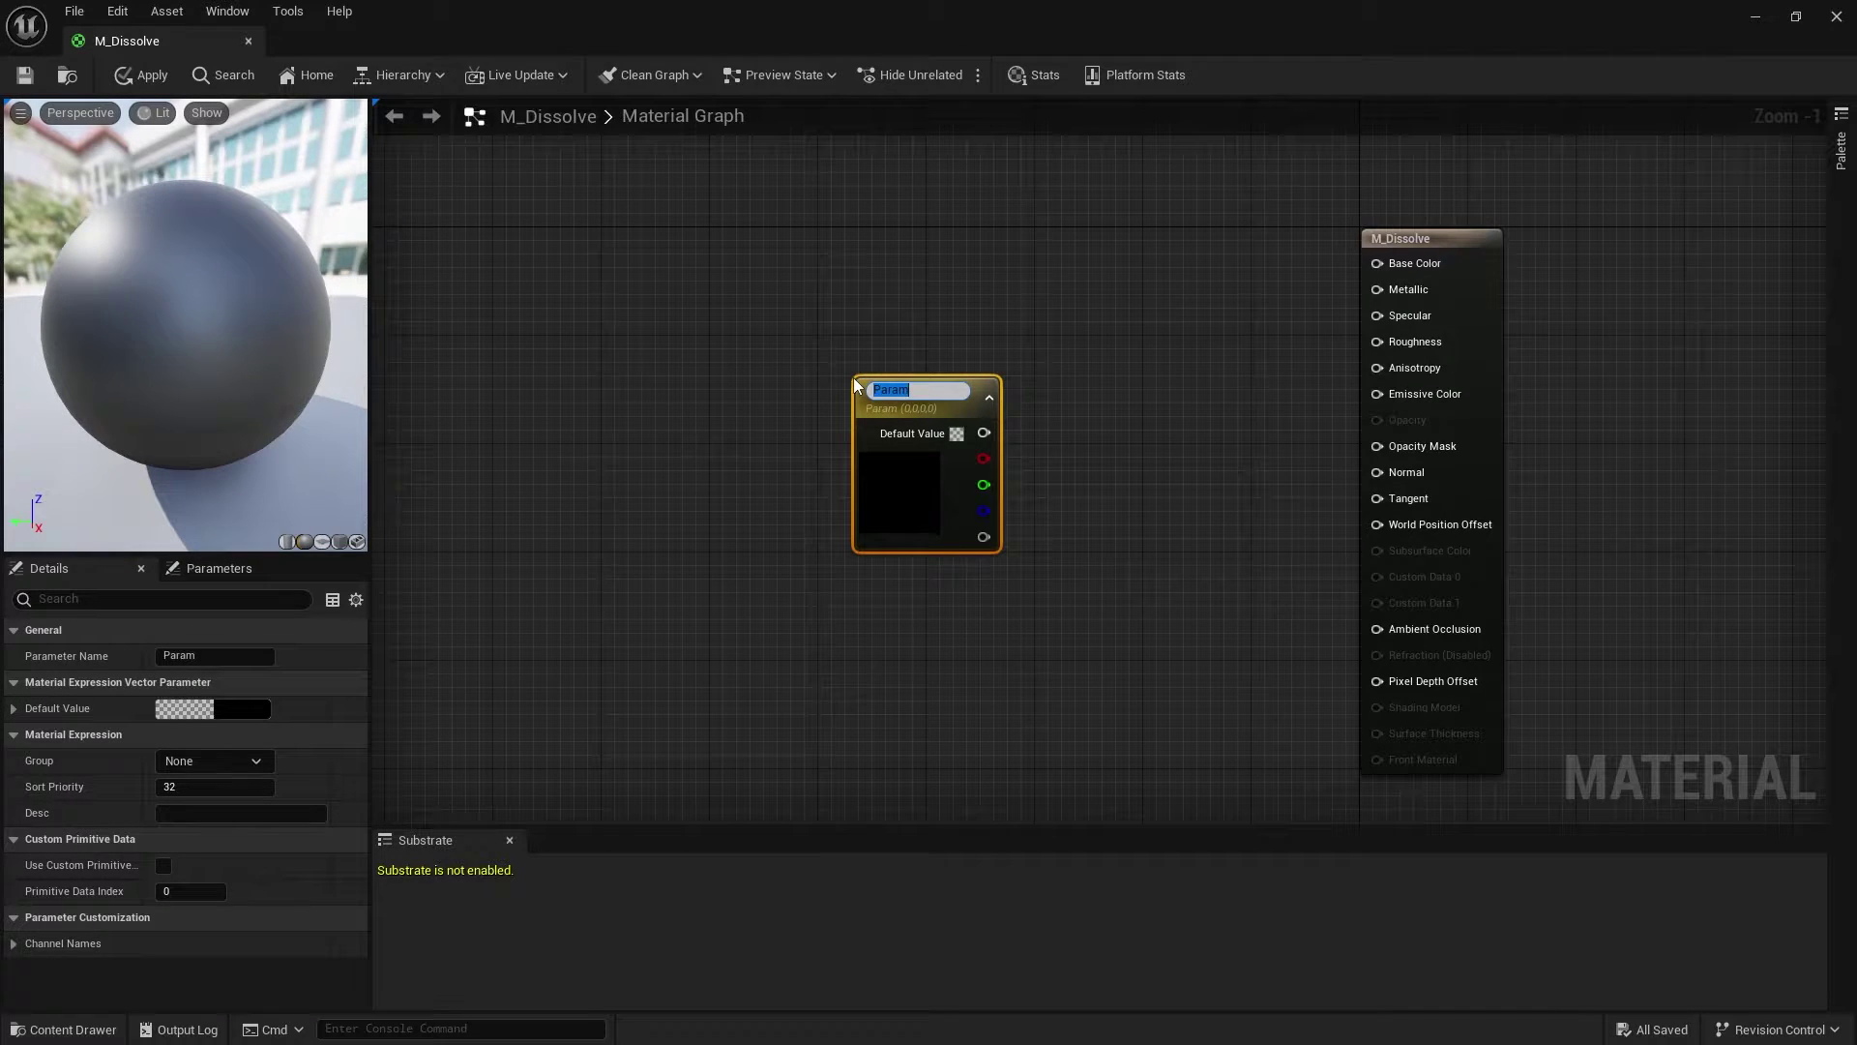
text(Base)
key(Return)
drag(940, 409, 999, 232)
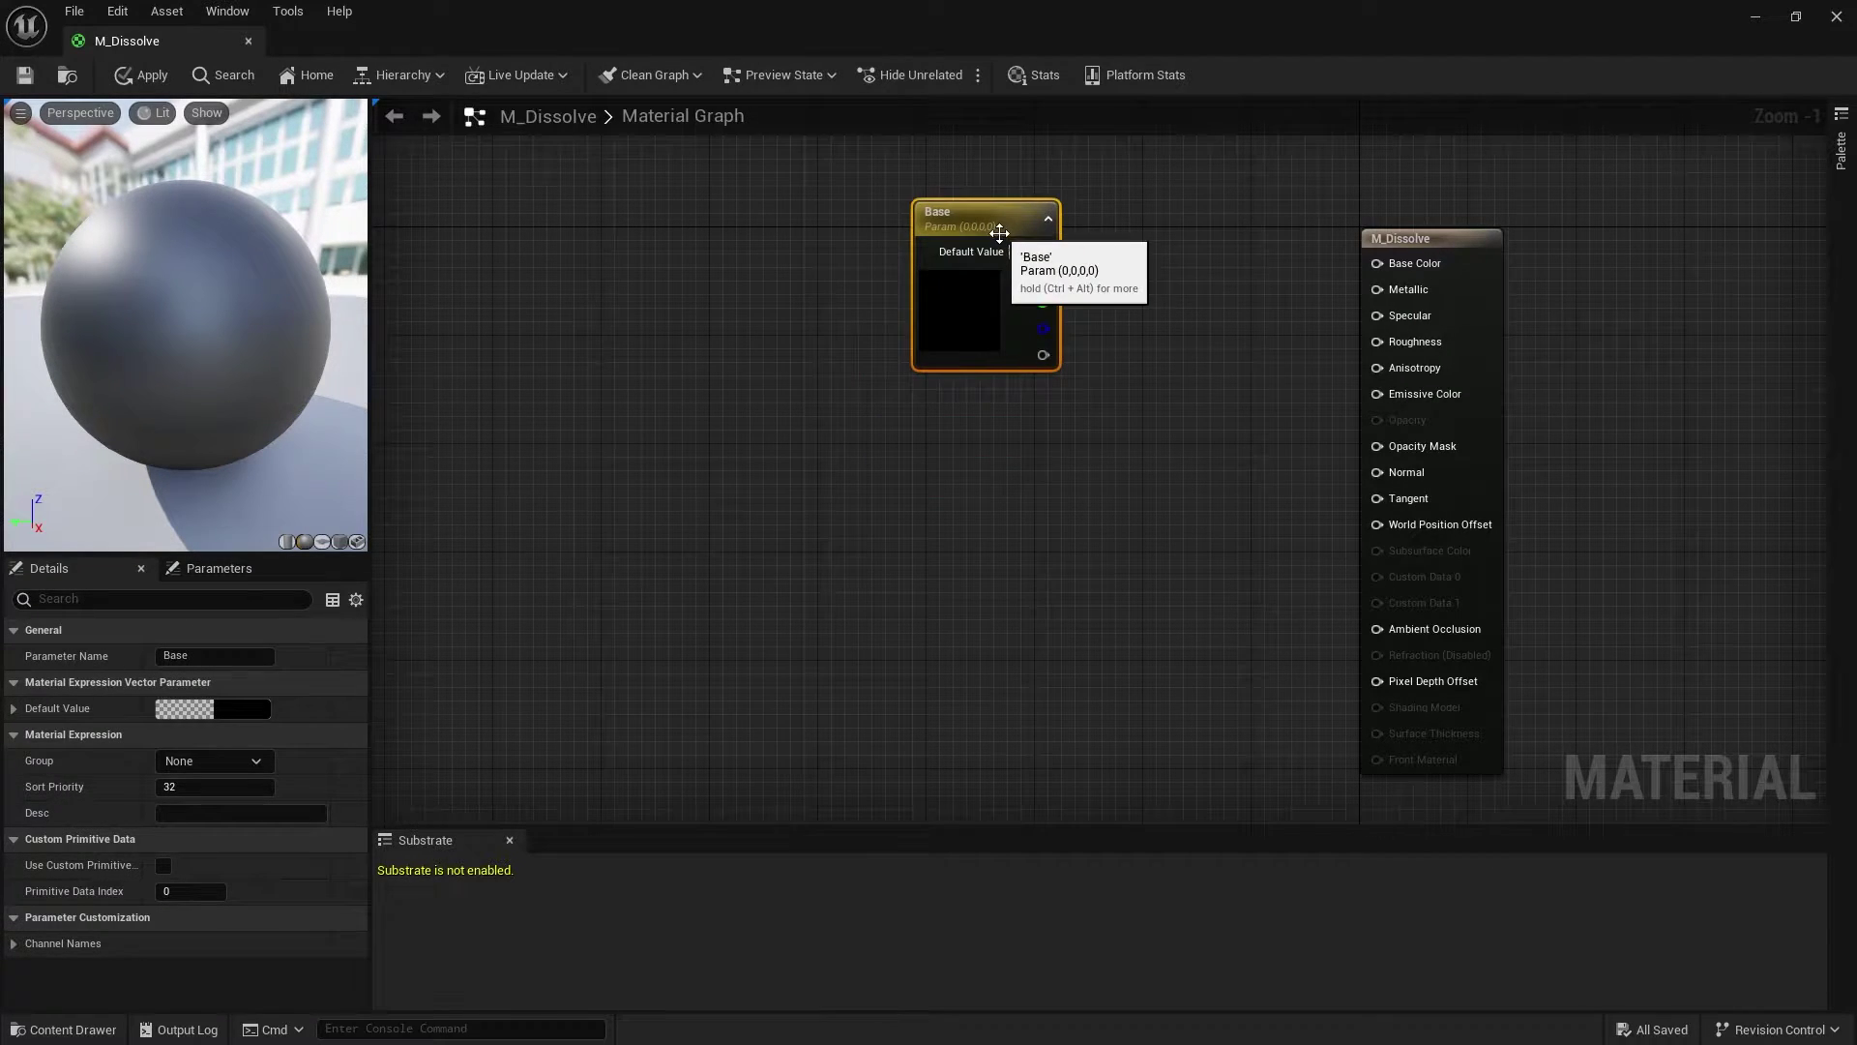
Step: Duplicate the Base parameter, place the copy directly below it and rename the copy Dissolve Color
key(ctrl+d)
drag(1163, 348, 1020, 398)
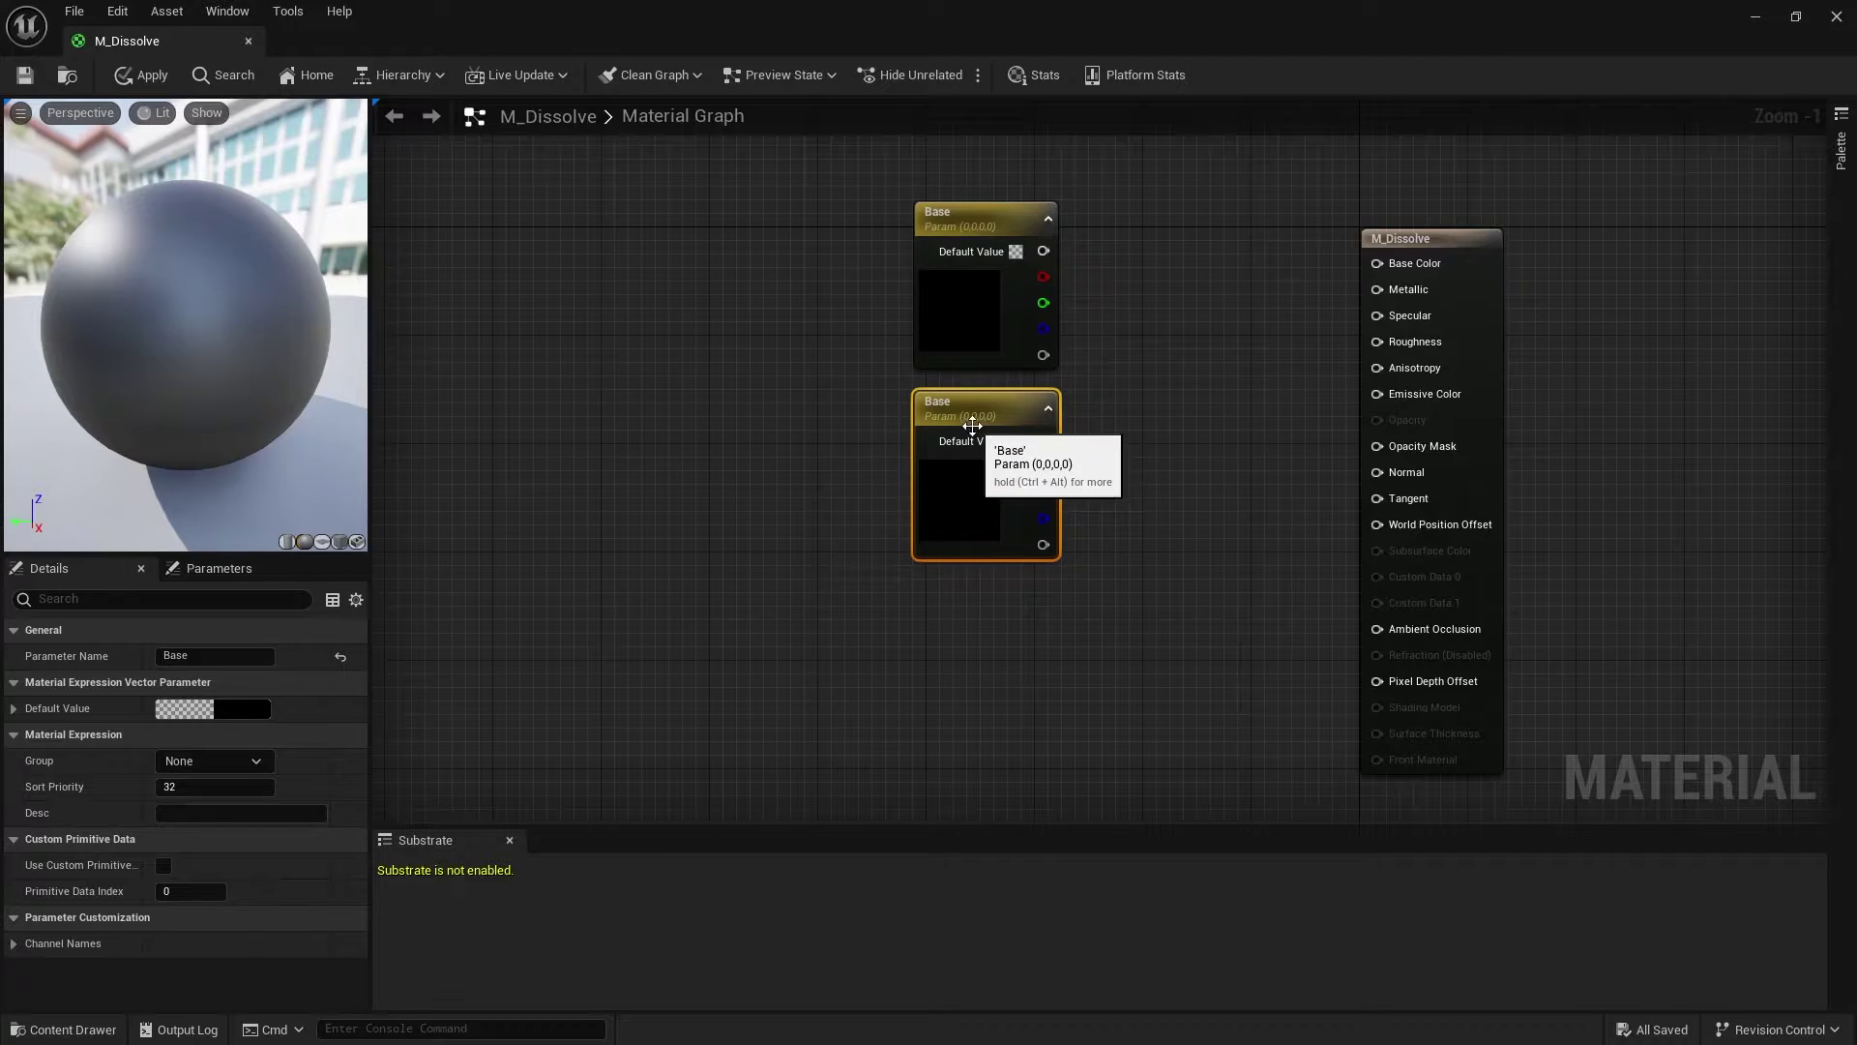
click(148, 655)
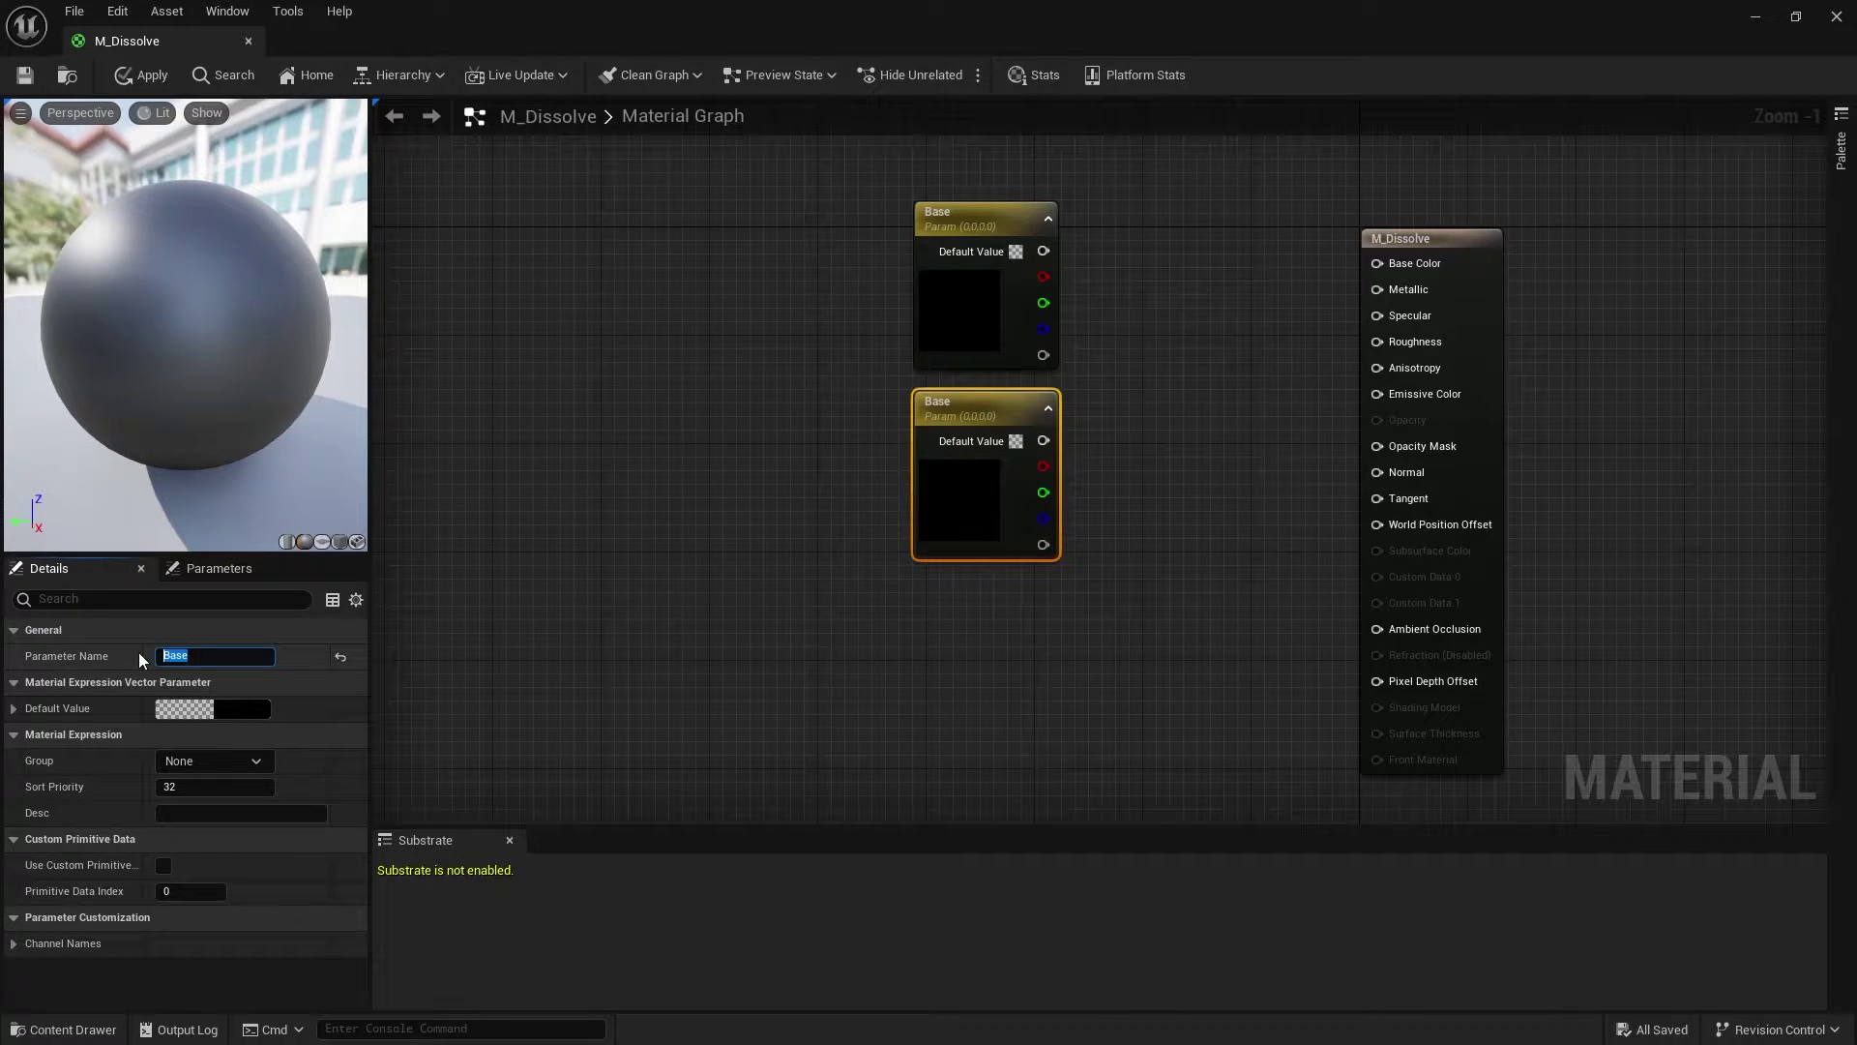
text(Dissolve Color)
key(Return)
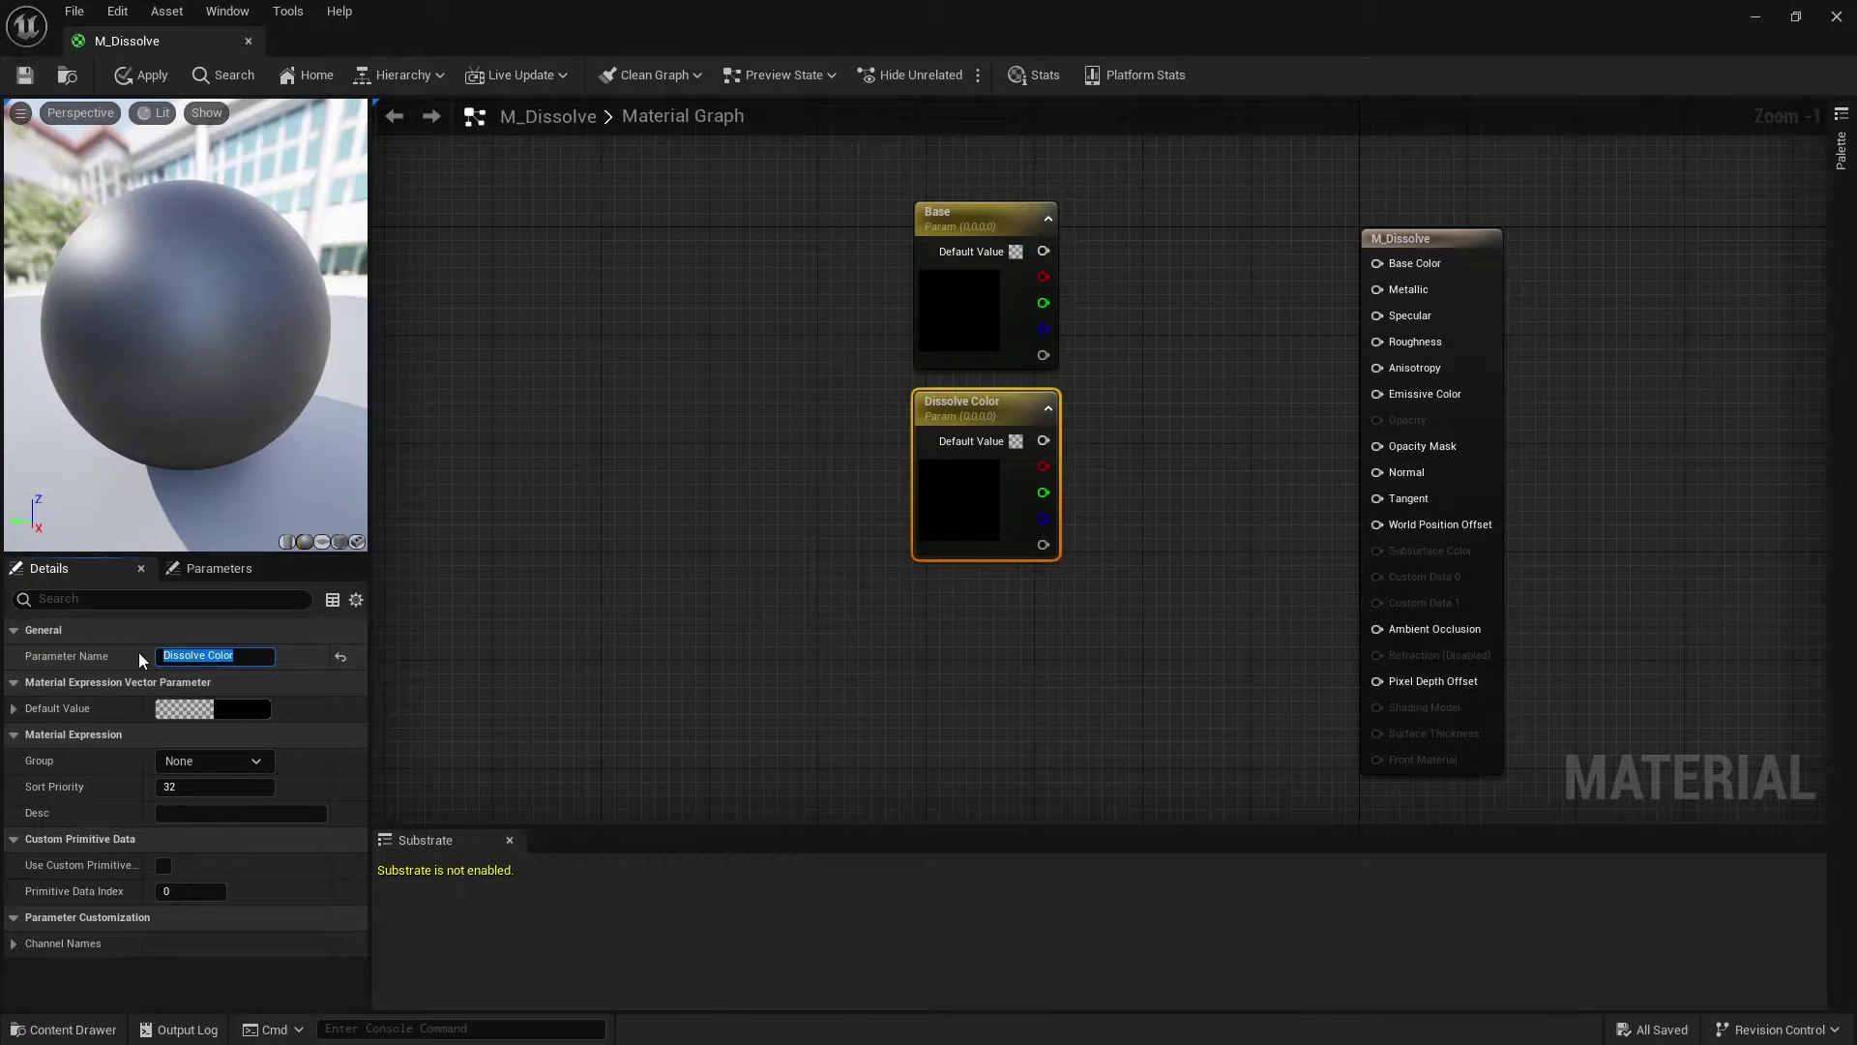
click(1101, 377)
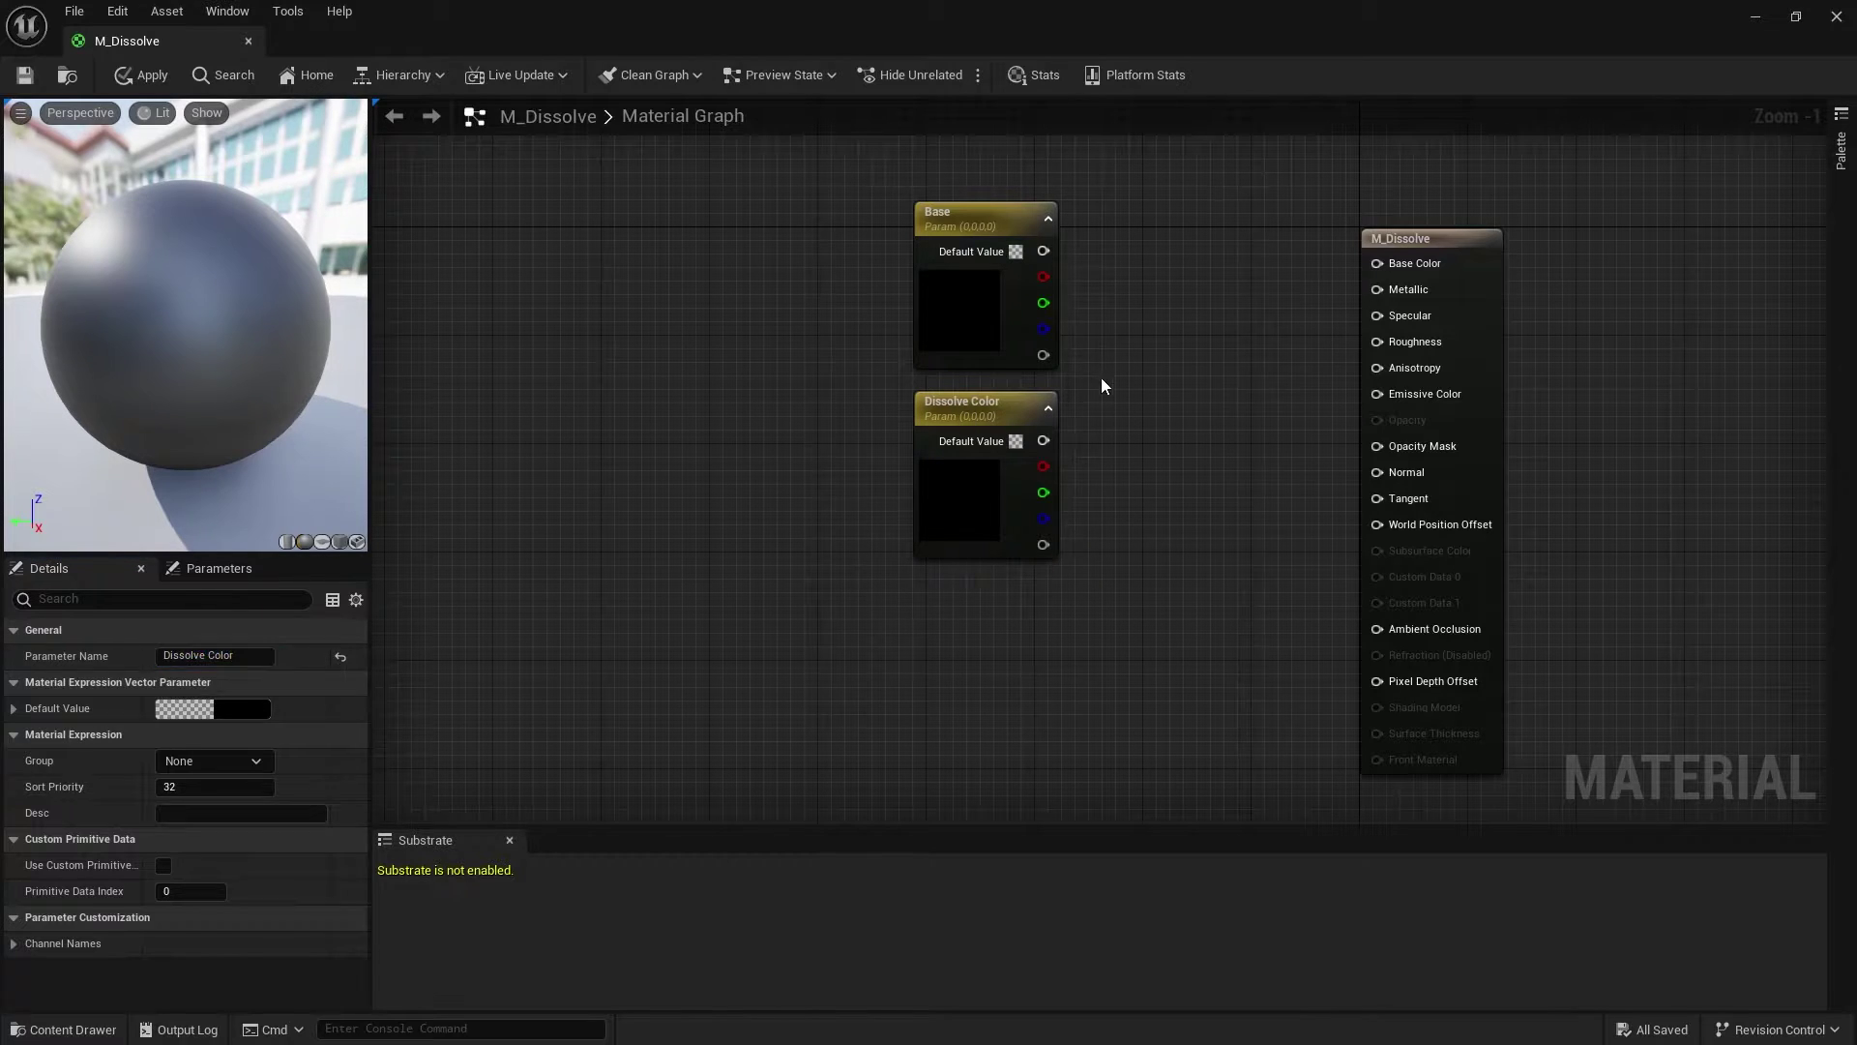
Step: Connect Base to the material's Base Color input and set its default value to pink (R 1.0, G 0.38058, B 0.817, A 1.0)
drag(1043, 252, 1377, 264)
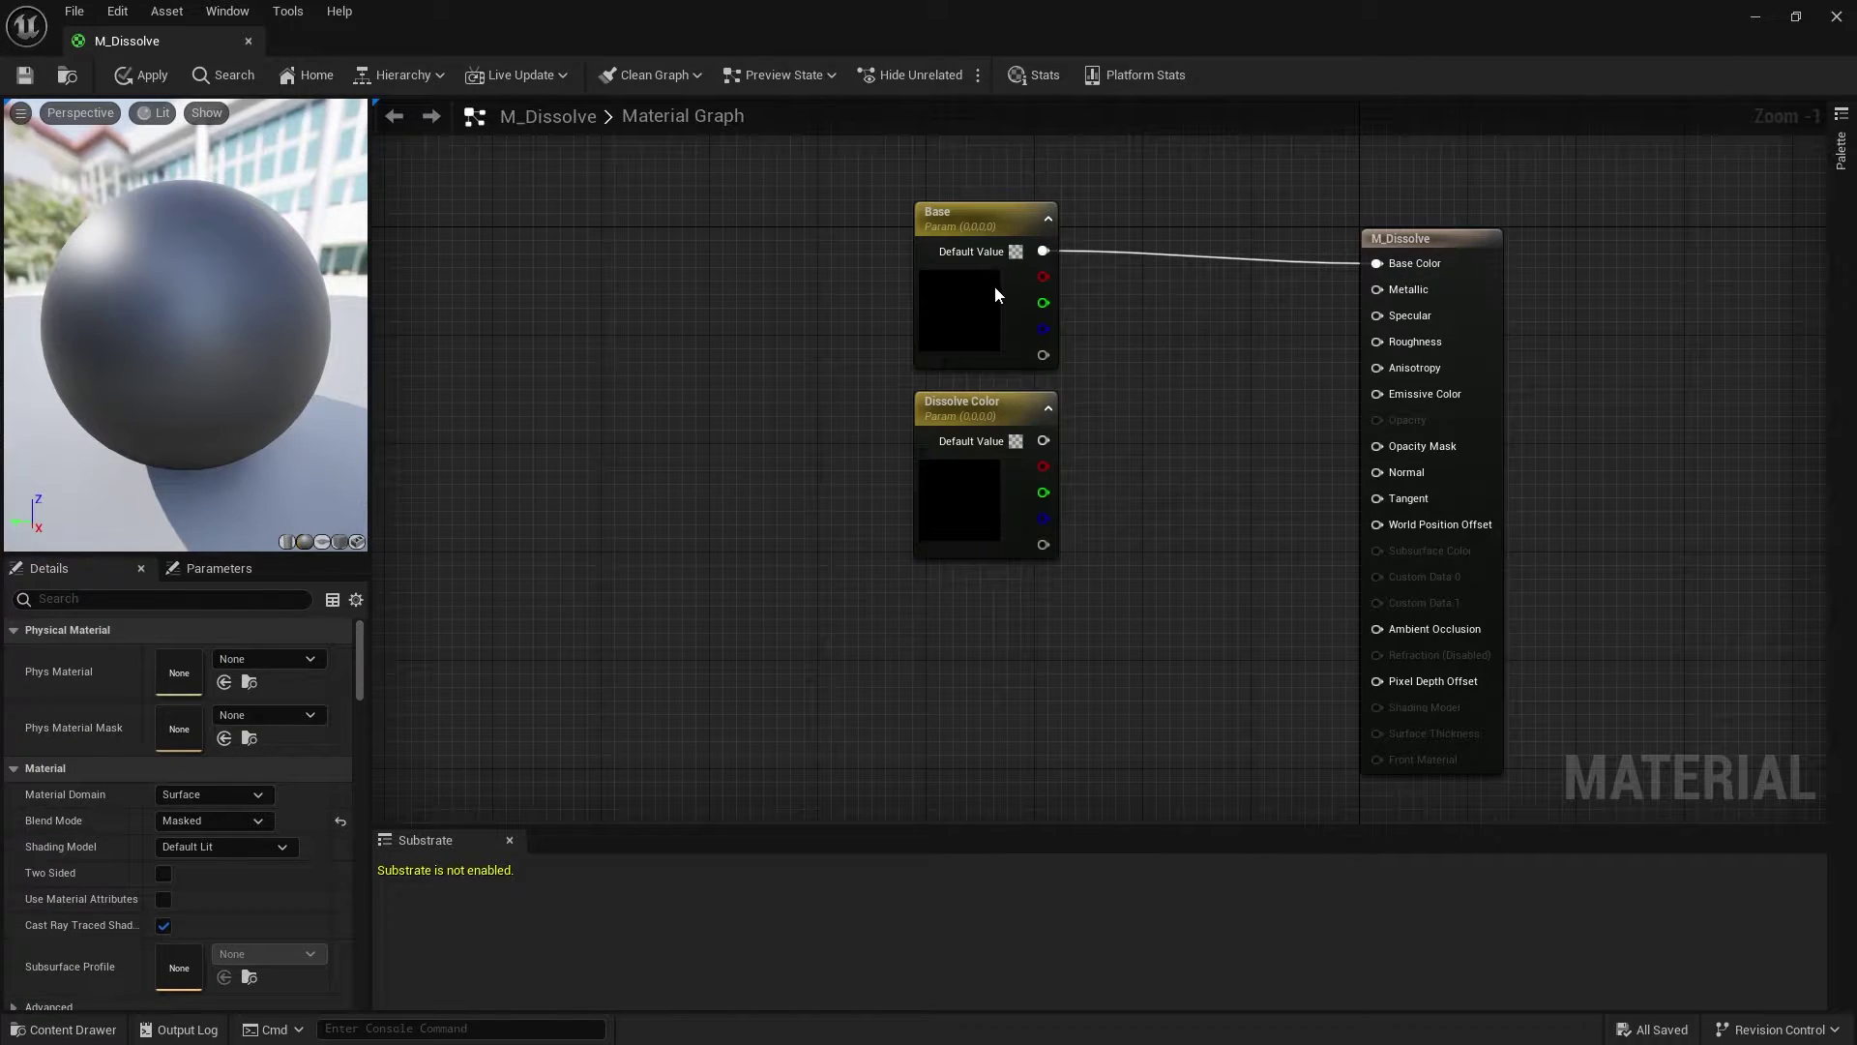
click(996, 294)
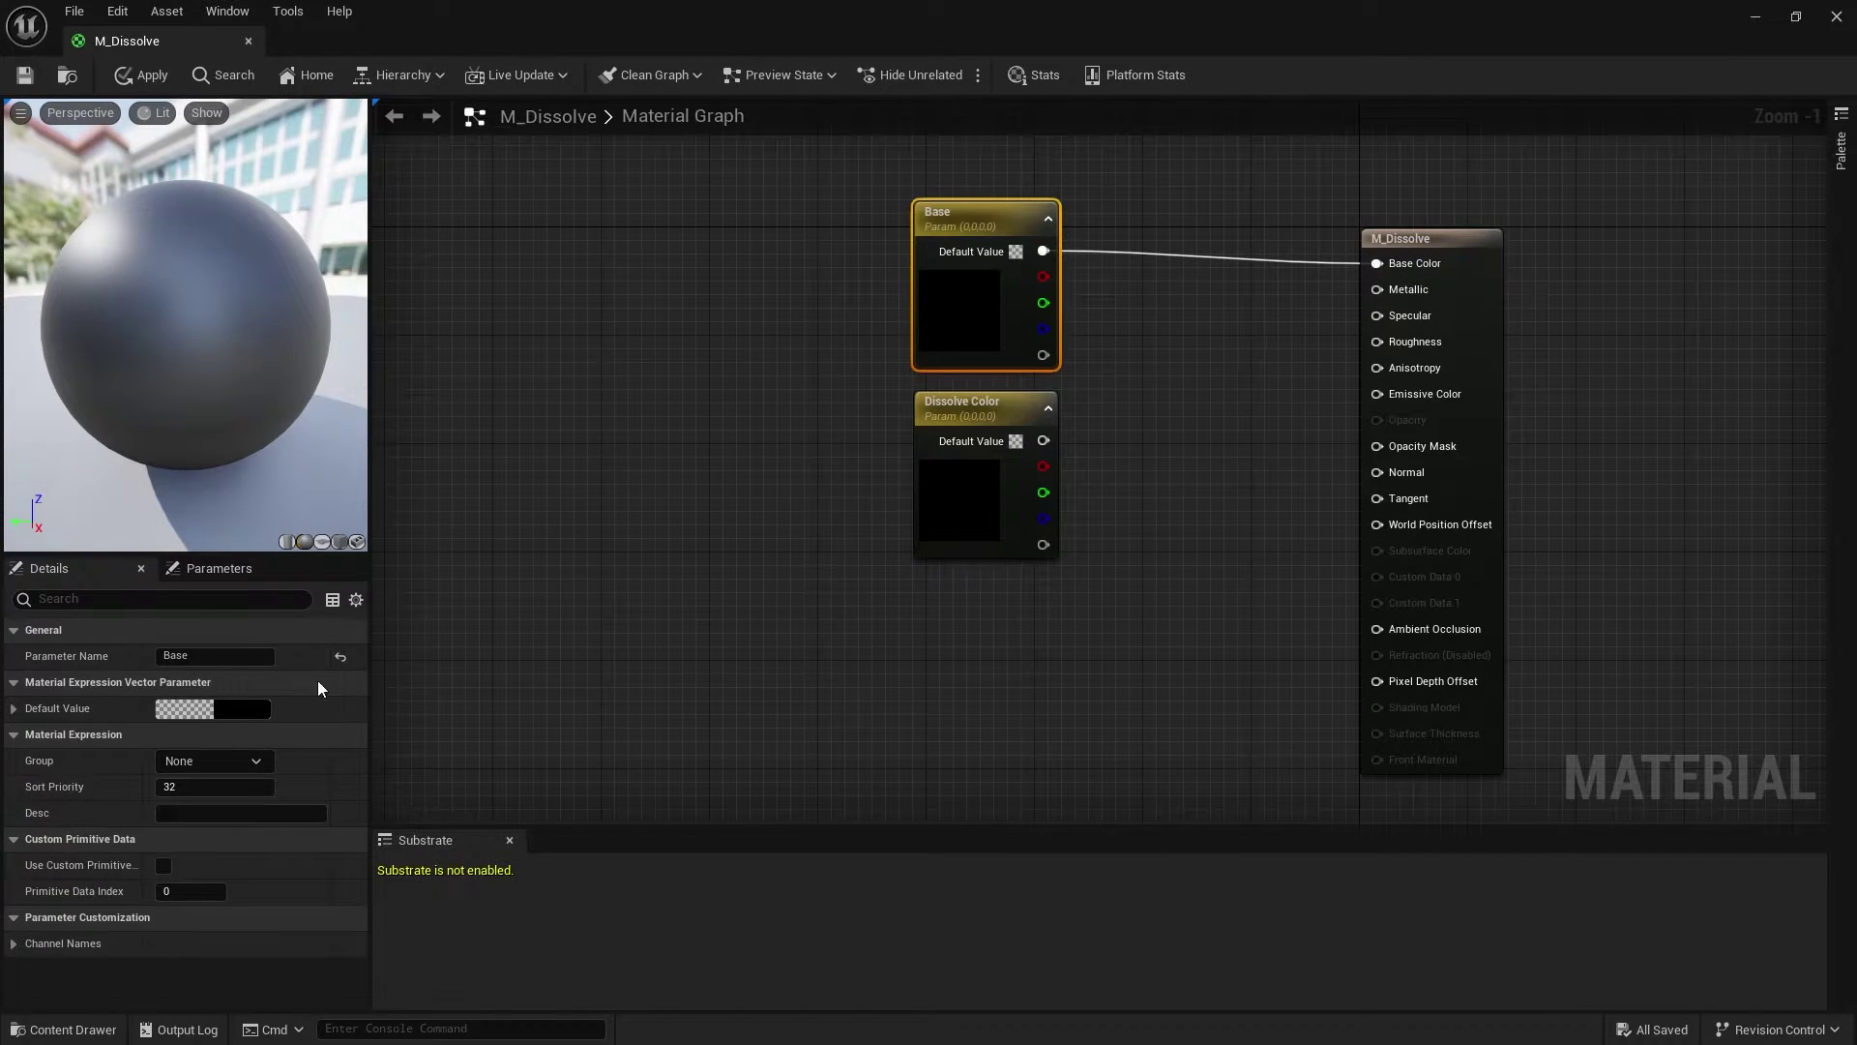
click(189, 709)
click(384, 658)
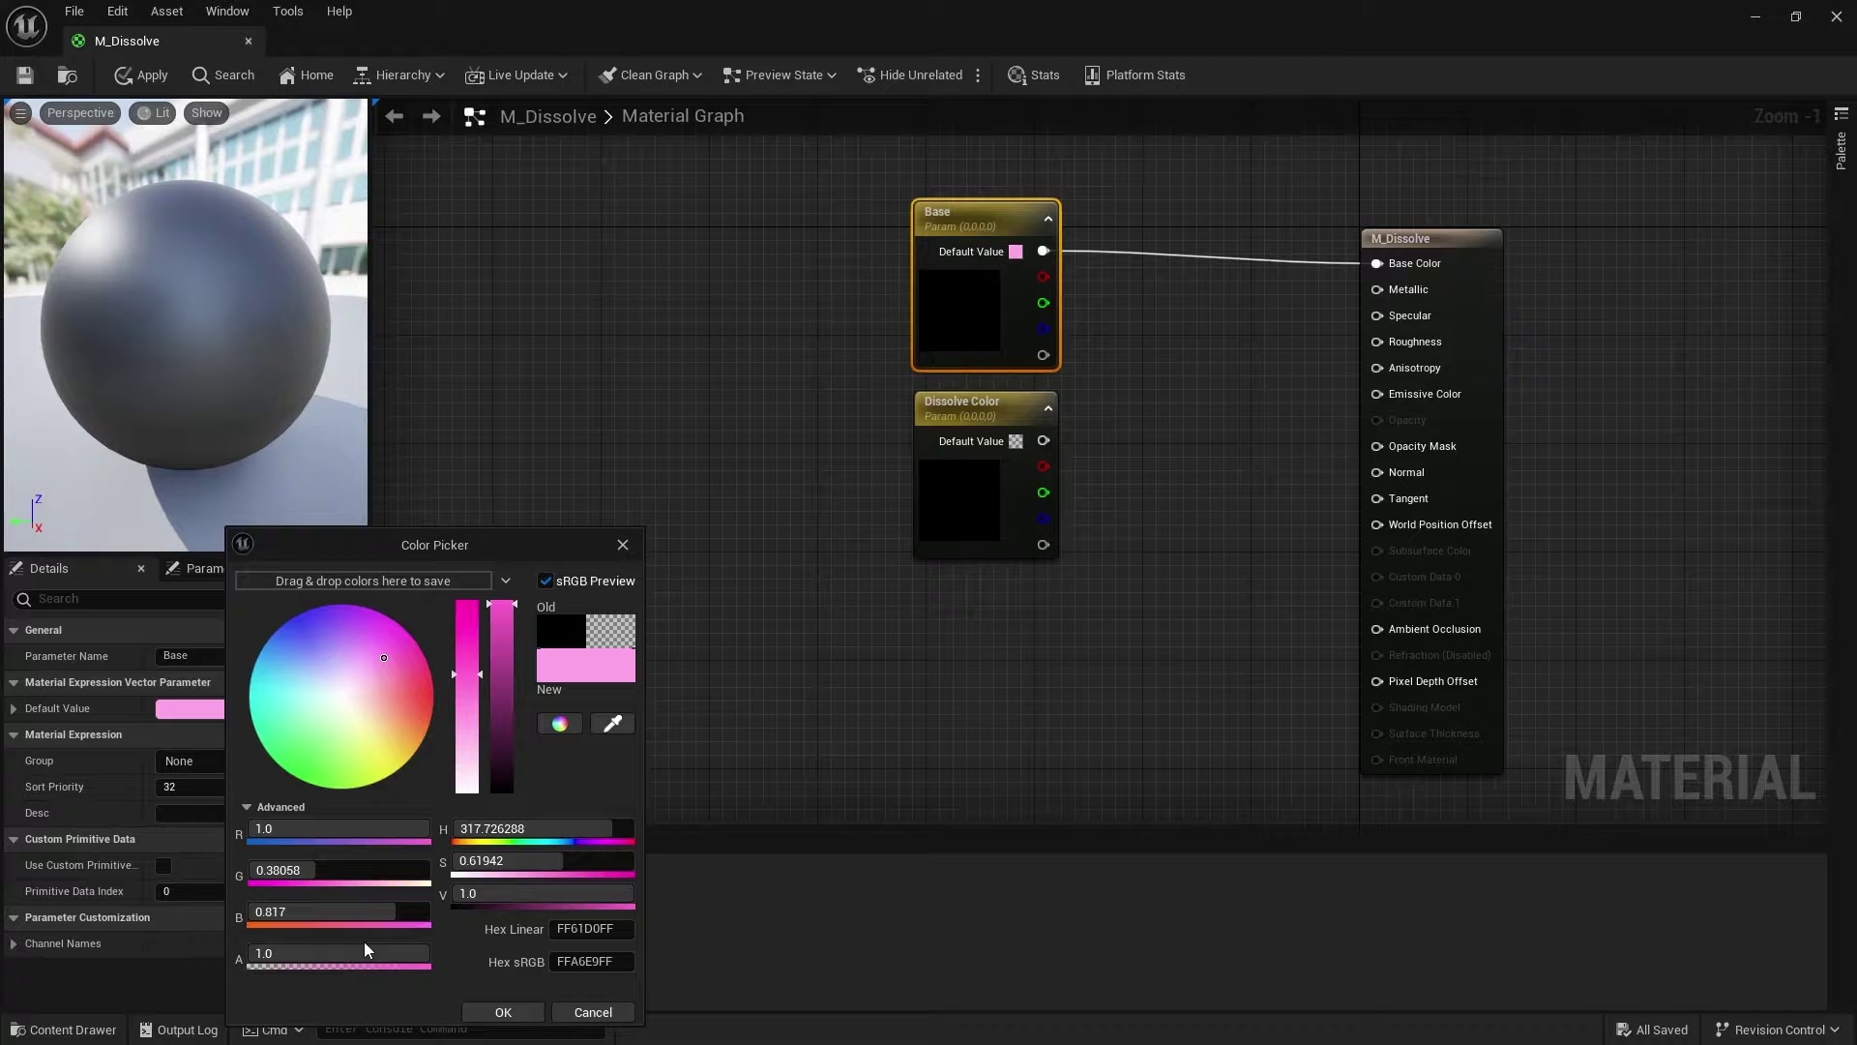
click(503, 1012)
Step: Move the Dissolve Color node further below Base and set its default value's alpha to 1
drag(1001, 407, 995, 527)
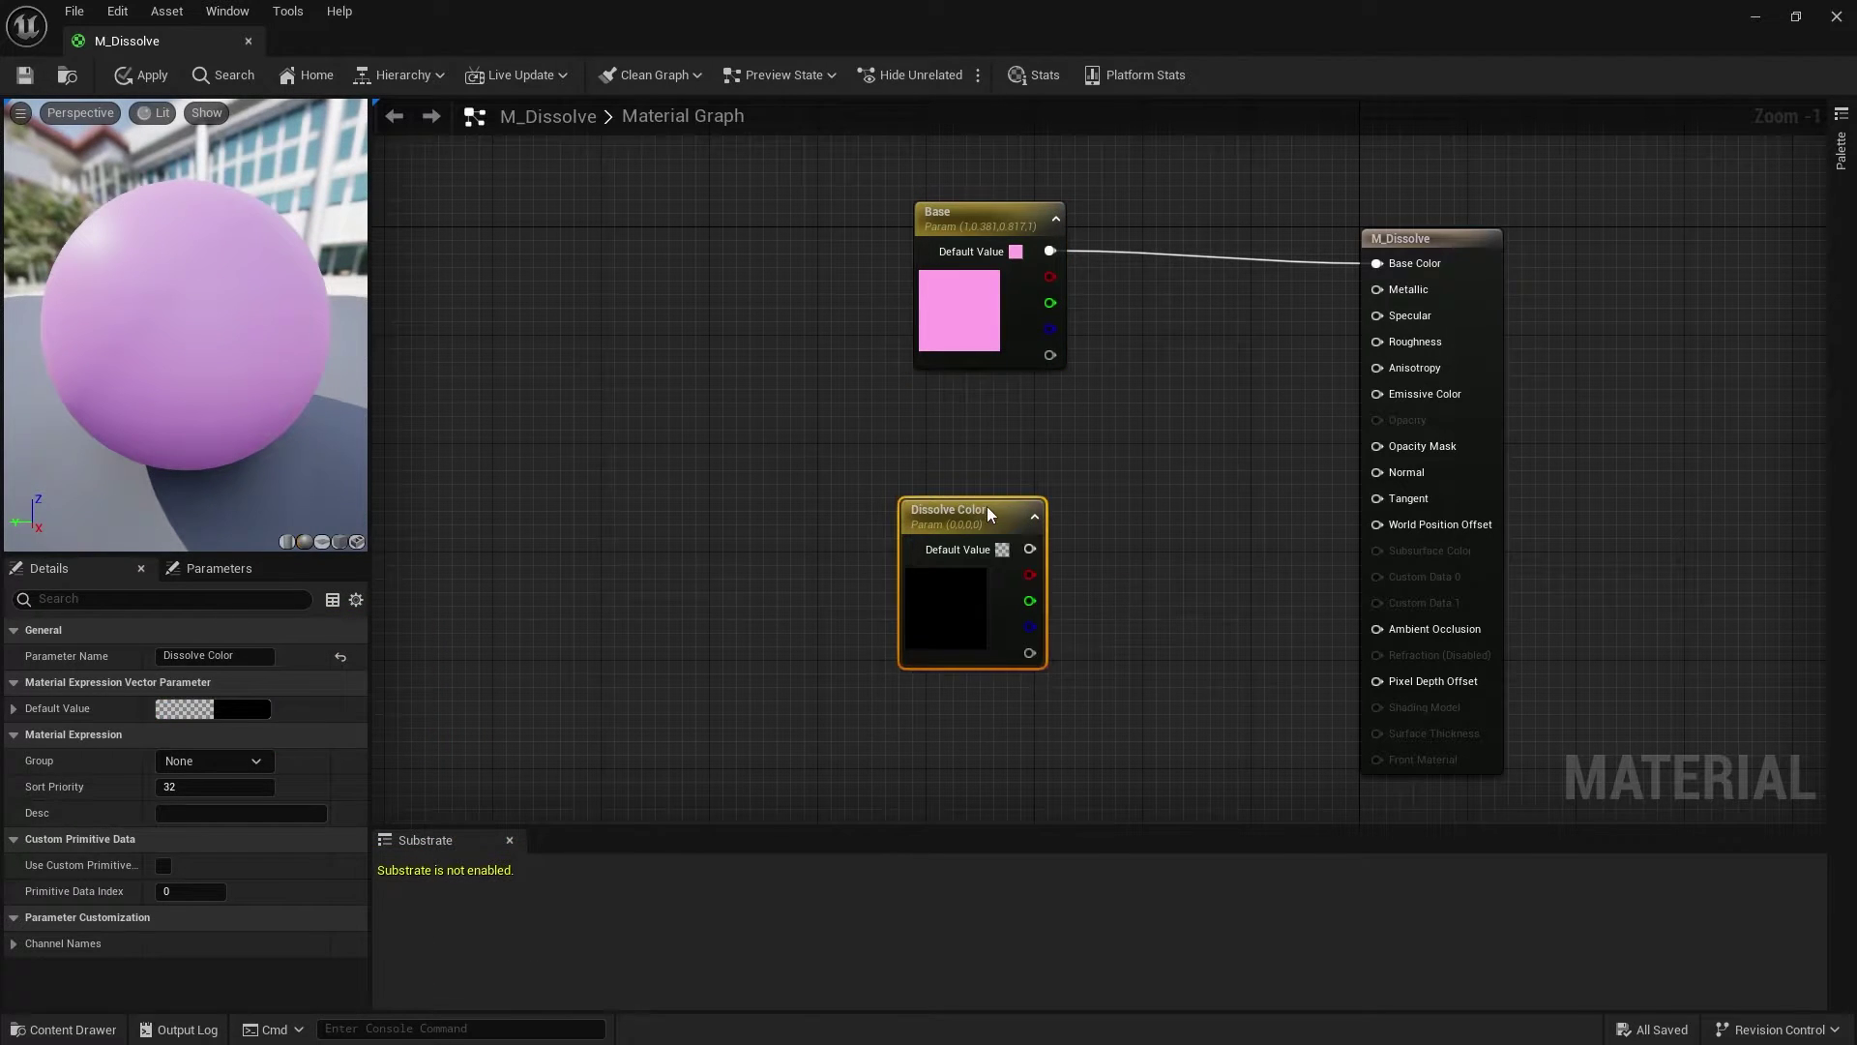
click(238, 714)
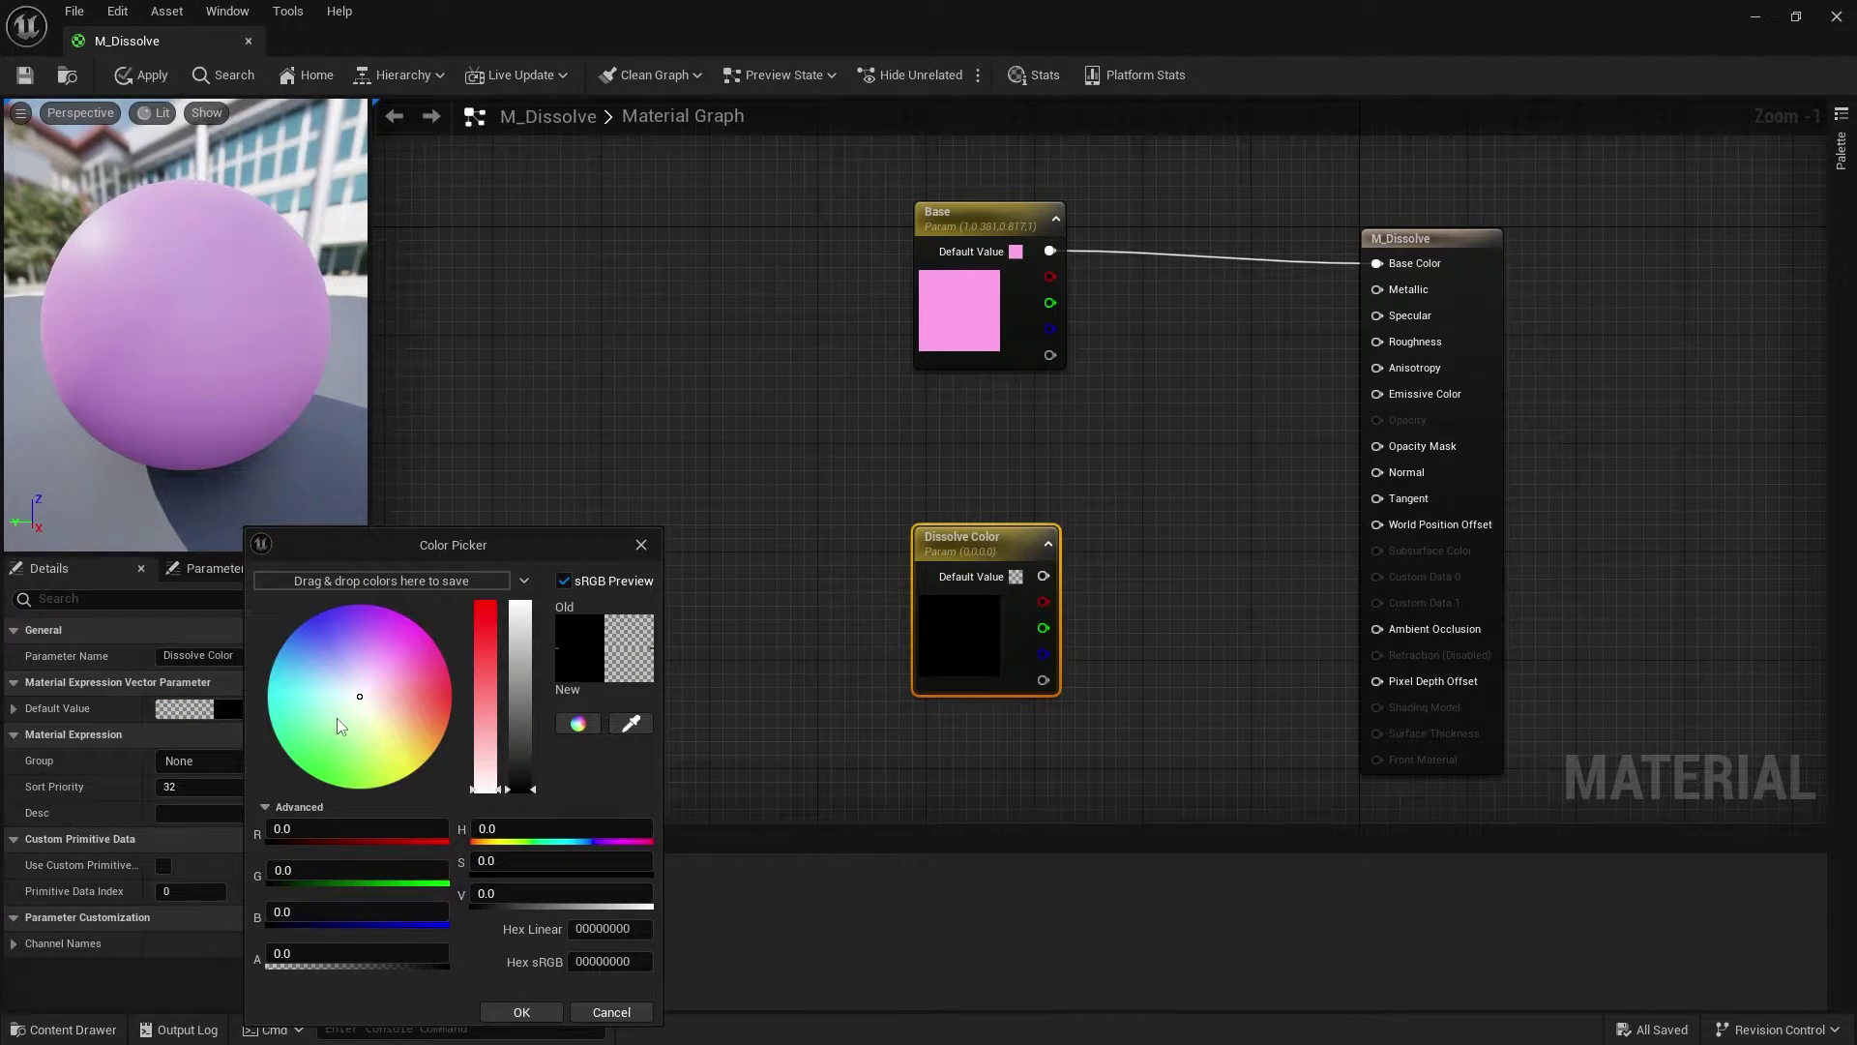
click(387, 957)
text(1)
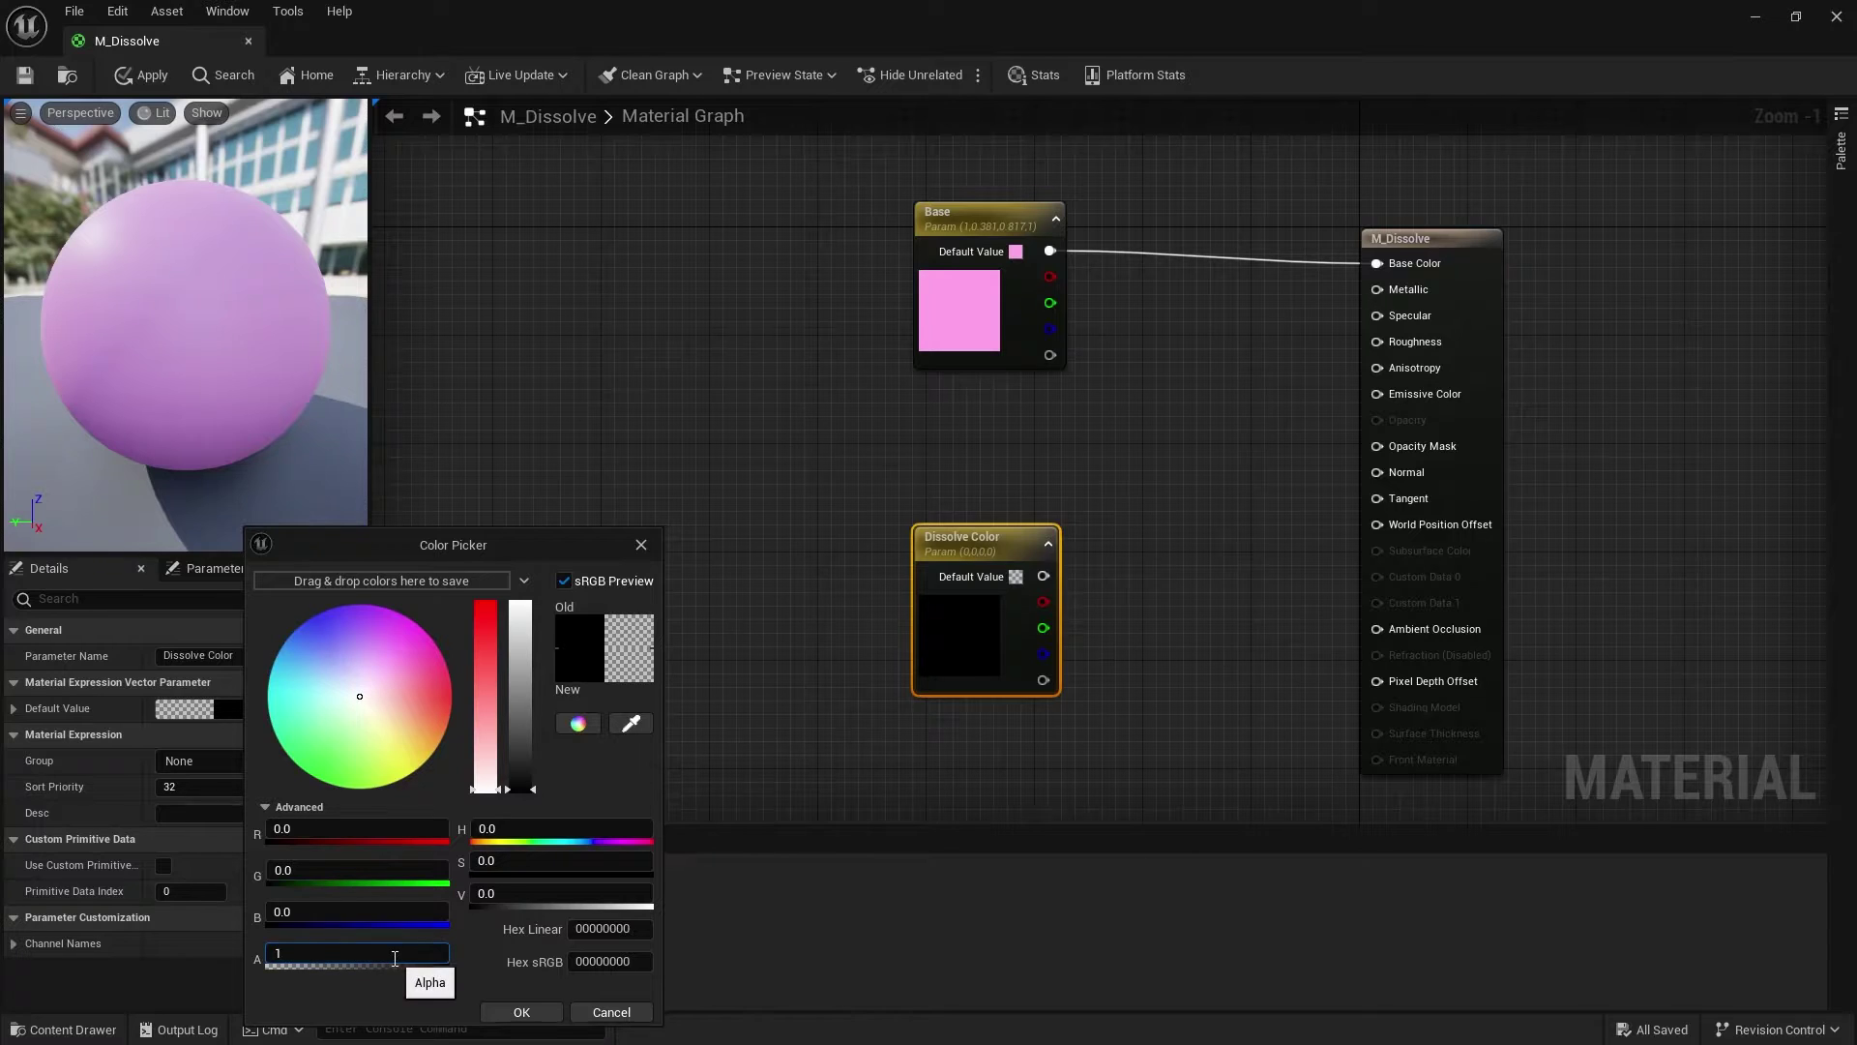
key(Return)
click(535, 1012)
Step: Change Dissolve Color's default value to white with R, G and B at 1, and shift the node farther away from the M_Dissolve node
double_click(959, 636)
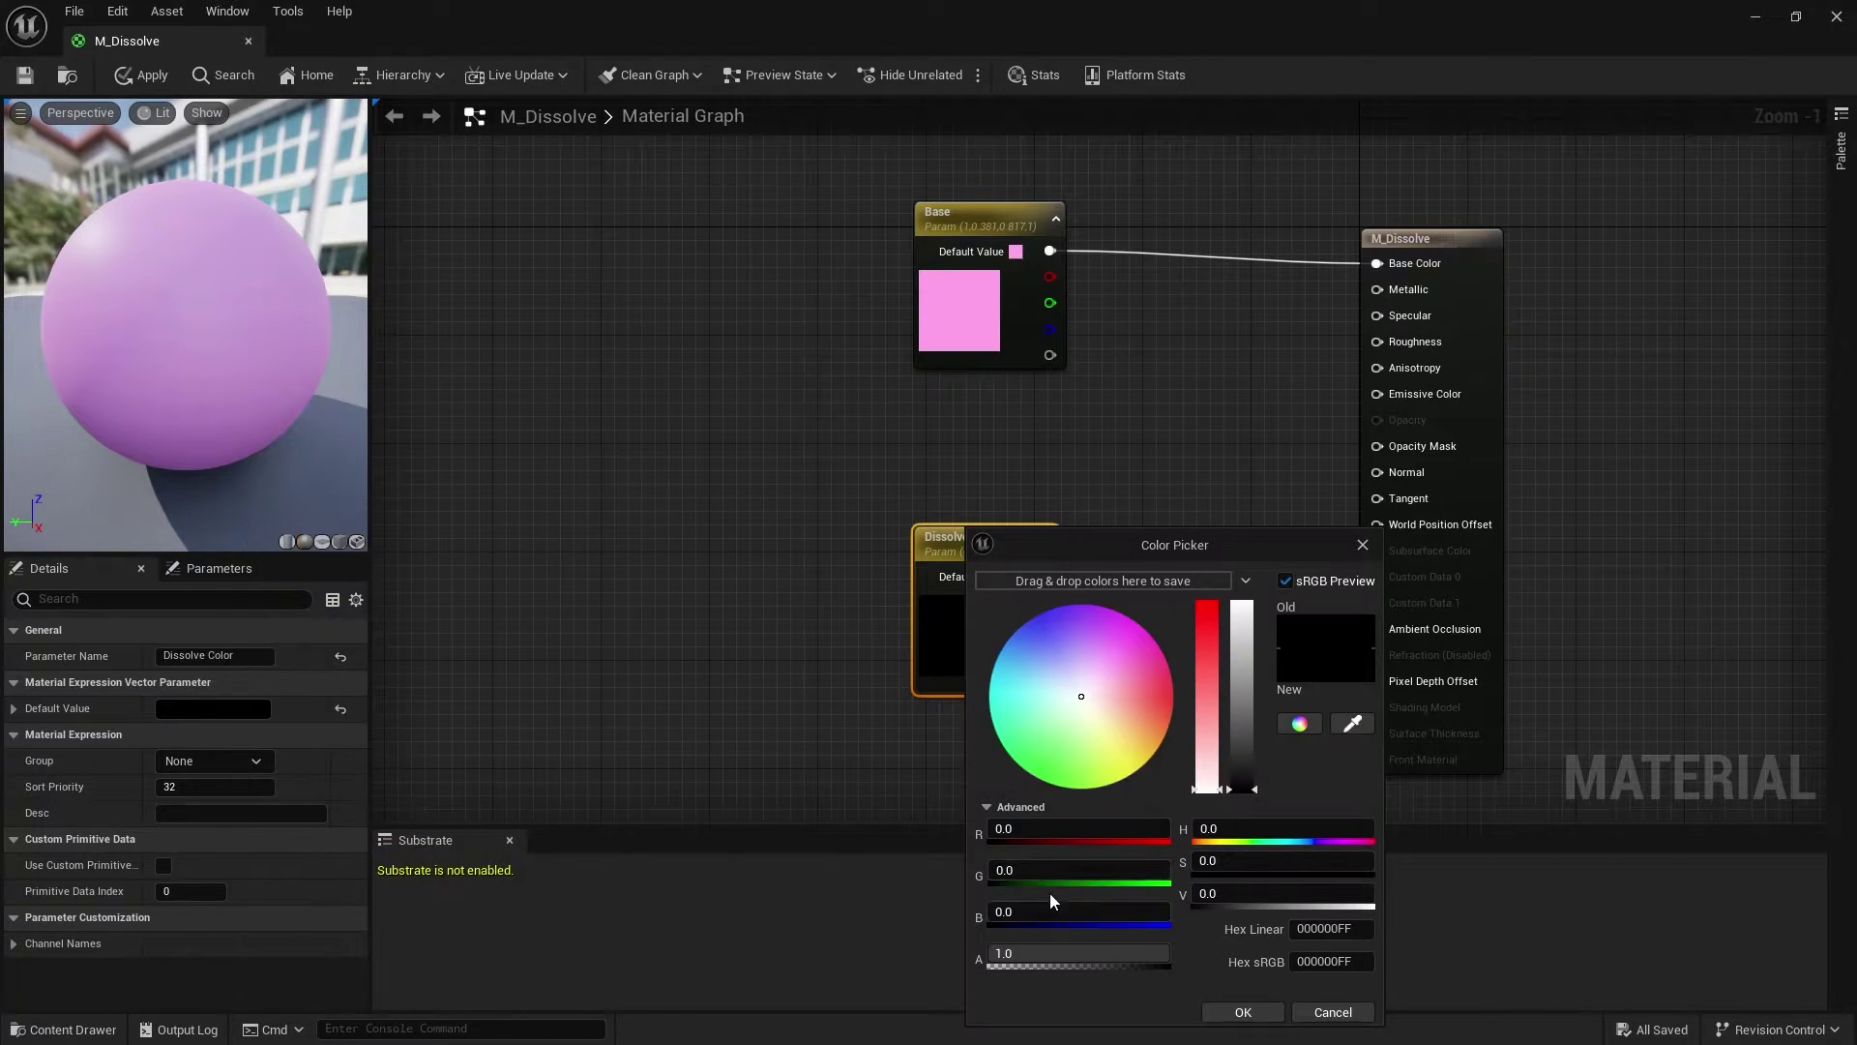
click(1112, 911)
key(Tab)
key(Tab)
key(Tab)
key(Tab)
text(1)
key(Return)
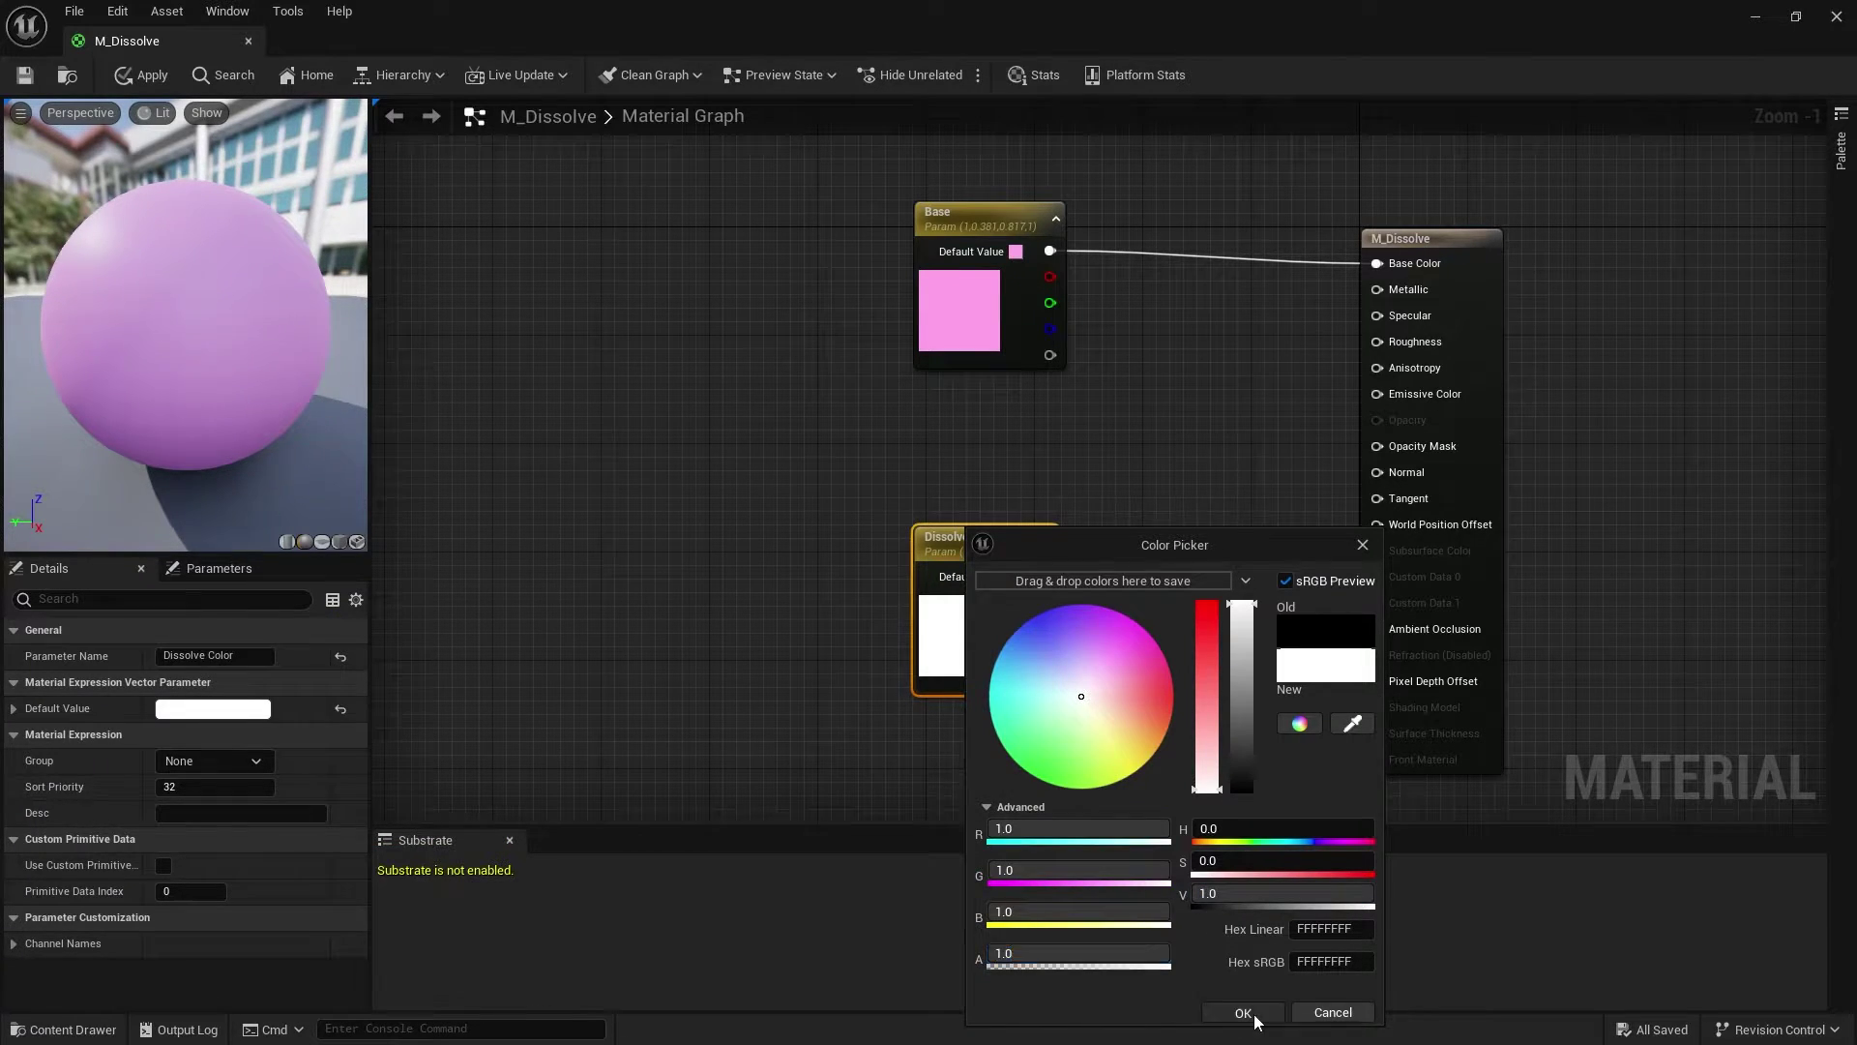
click(1243, 1012)
drag(1006, 562, 723, 585)
click(732, 502)
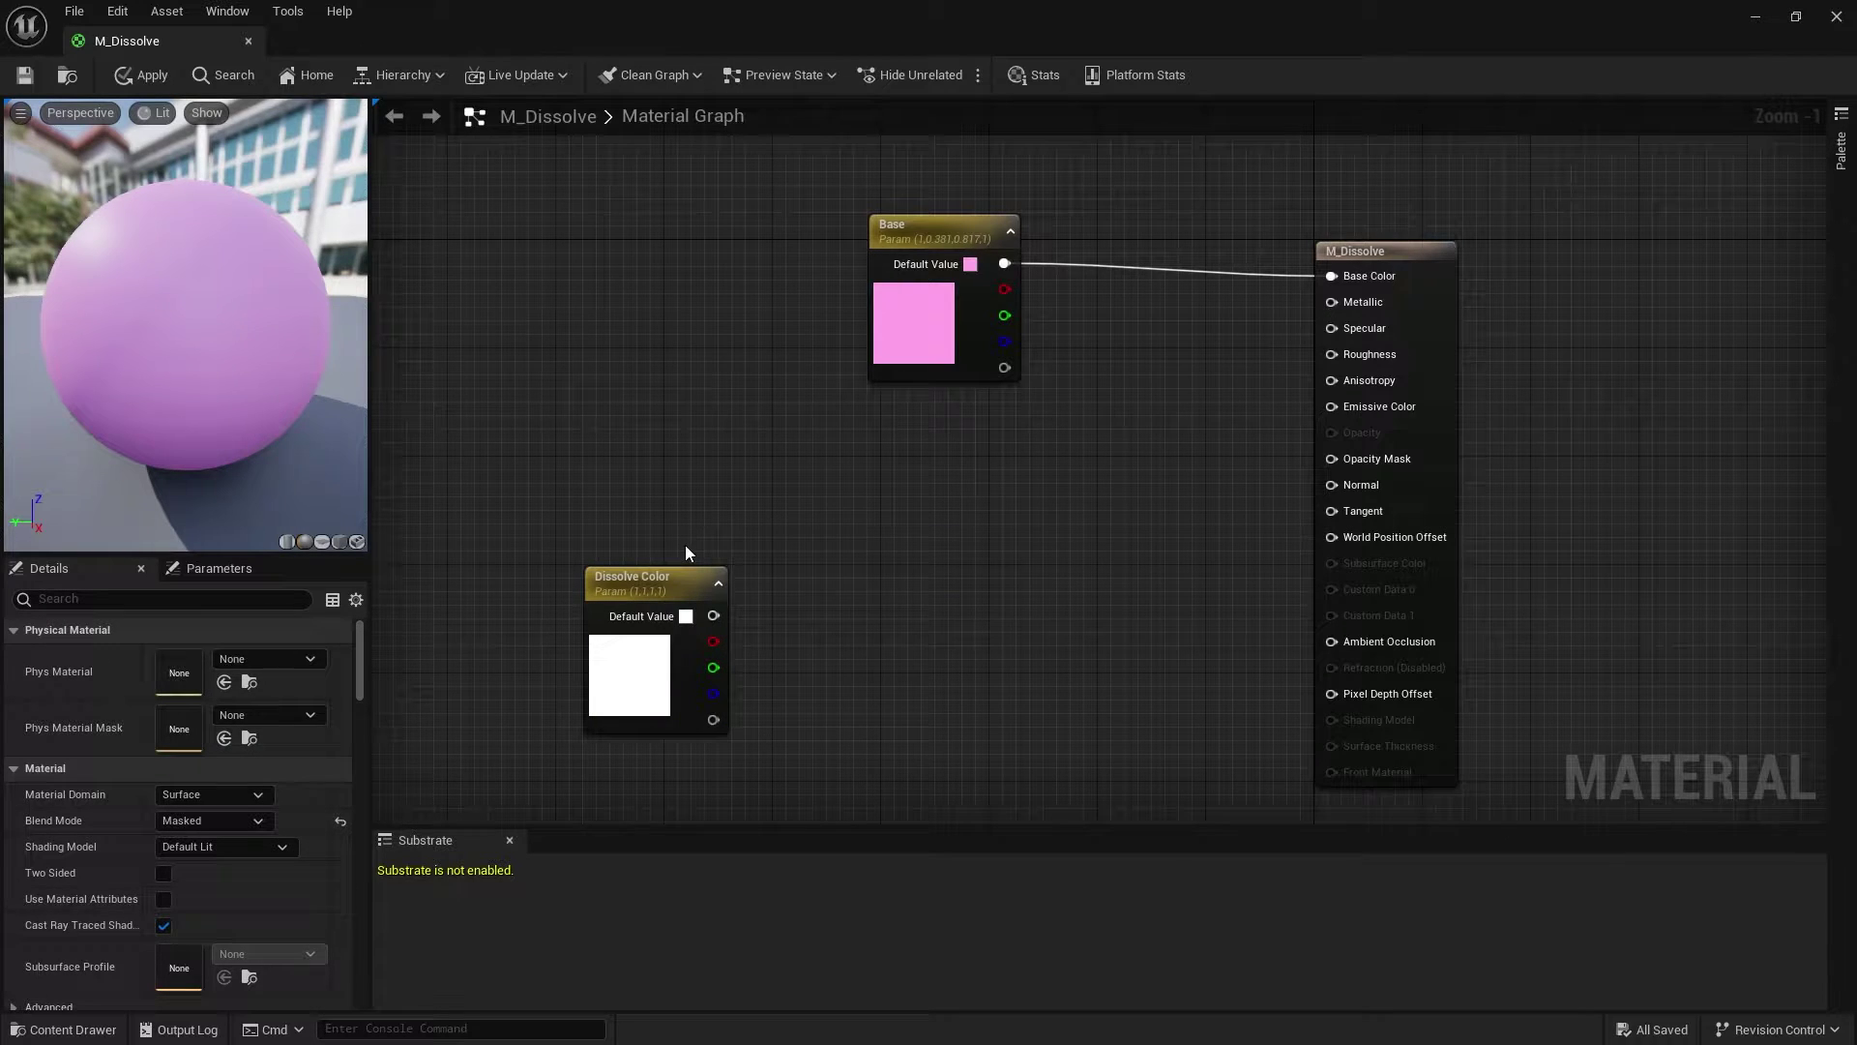
Step: Add a TextureSampleParameter2D node named NoiseTexture to the left of the existing parameter nodes
right_drag(661, 515, 884, 471)
right_click(598, 440)
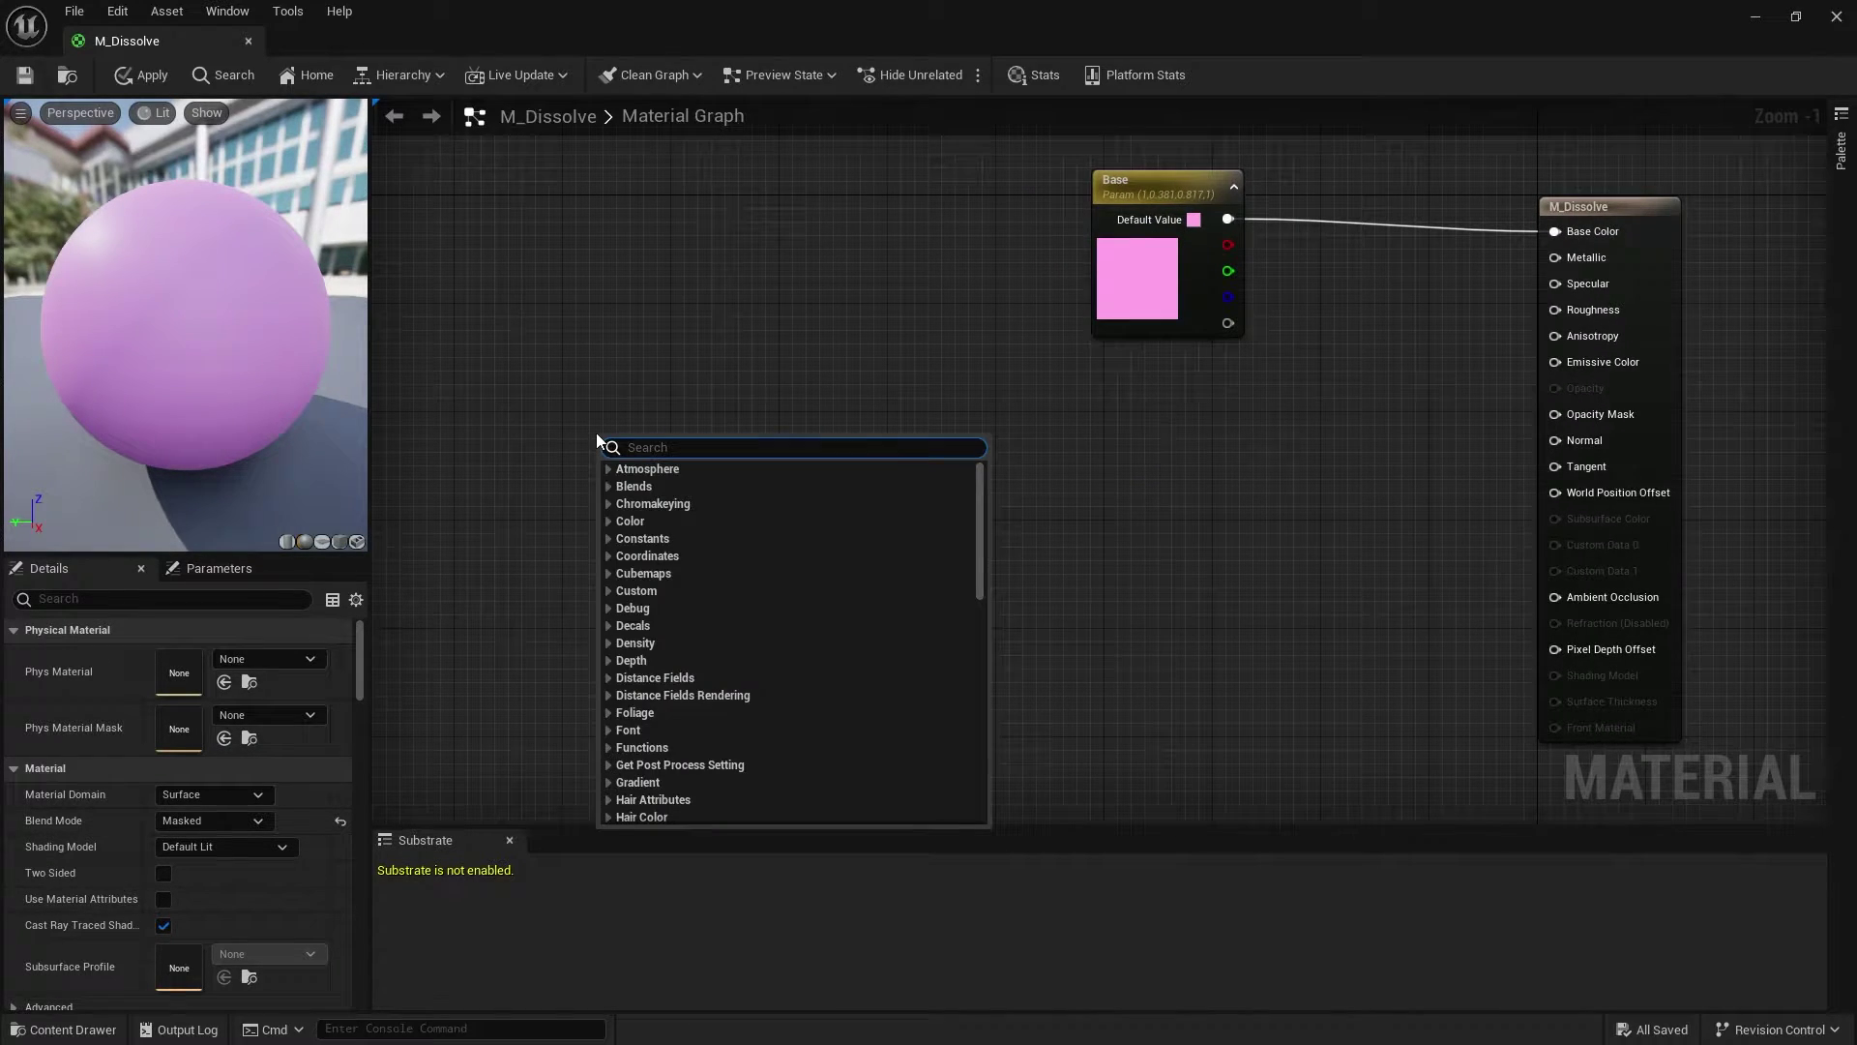
text(texture pa)
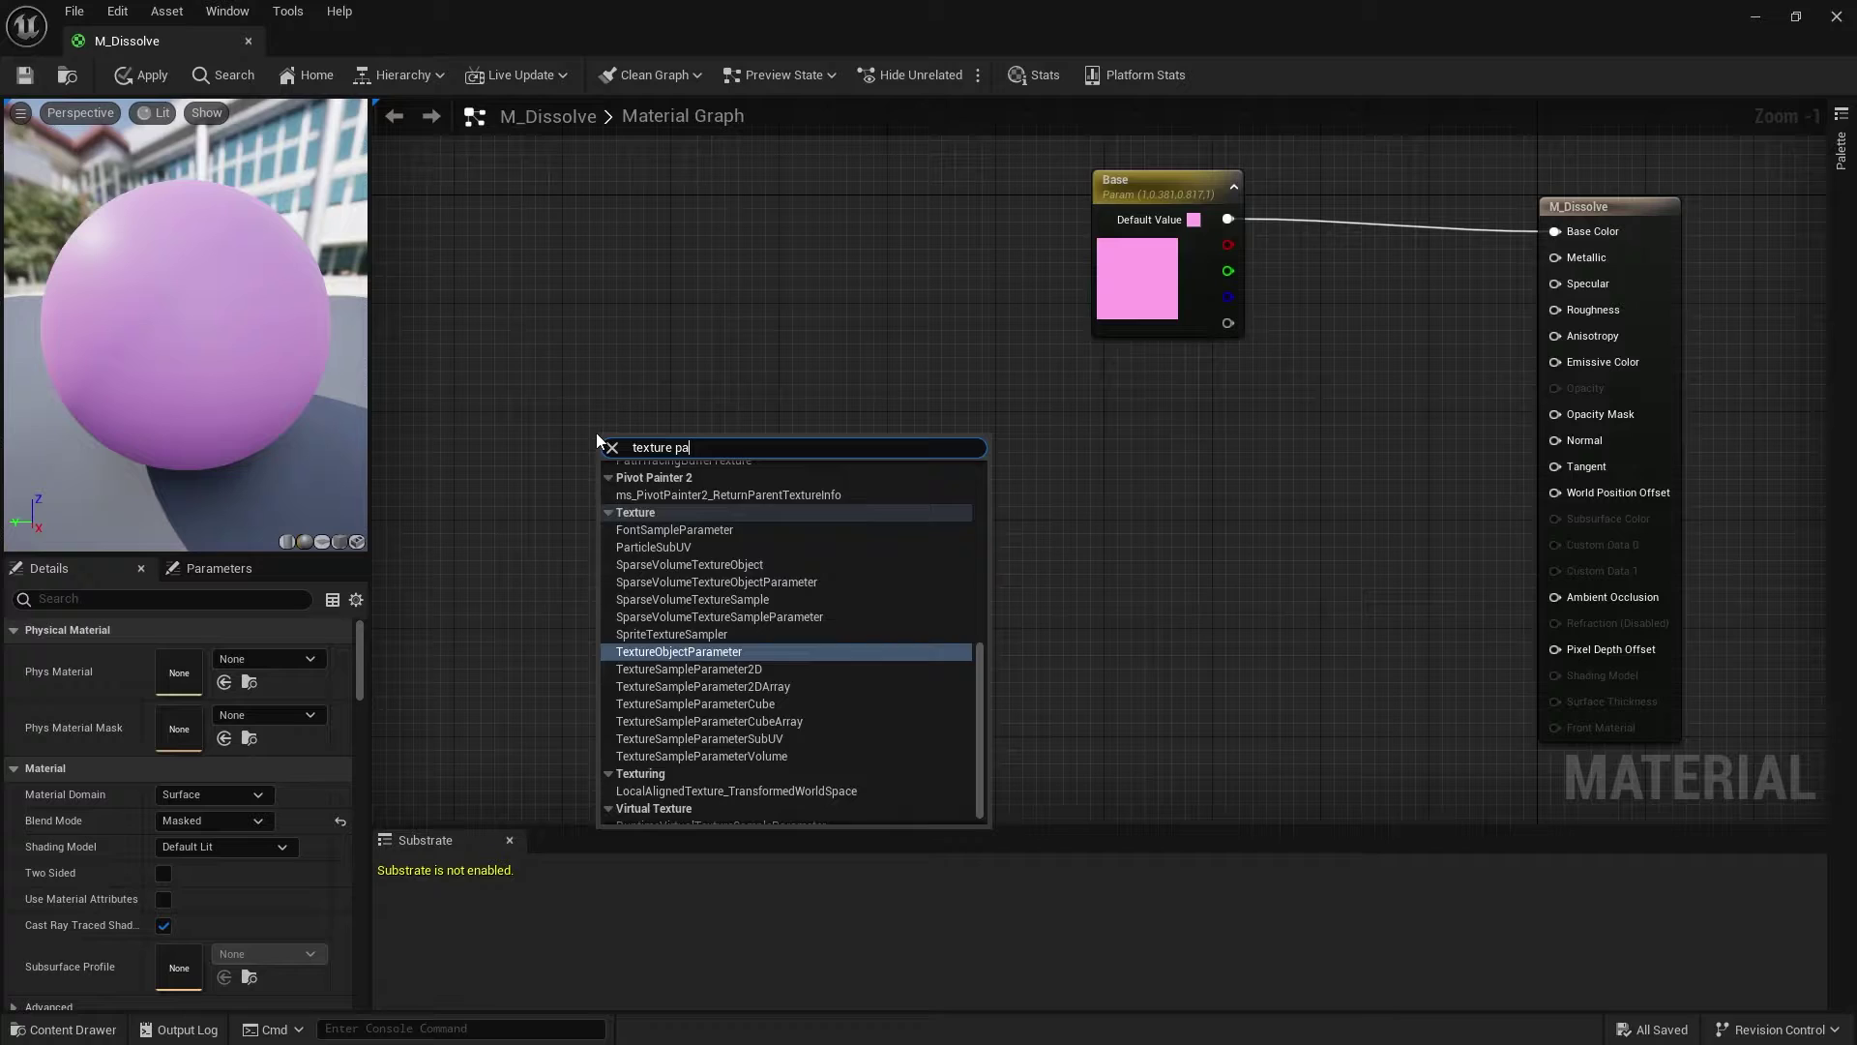
text(ra)
click(735, 696)
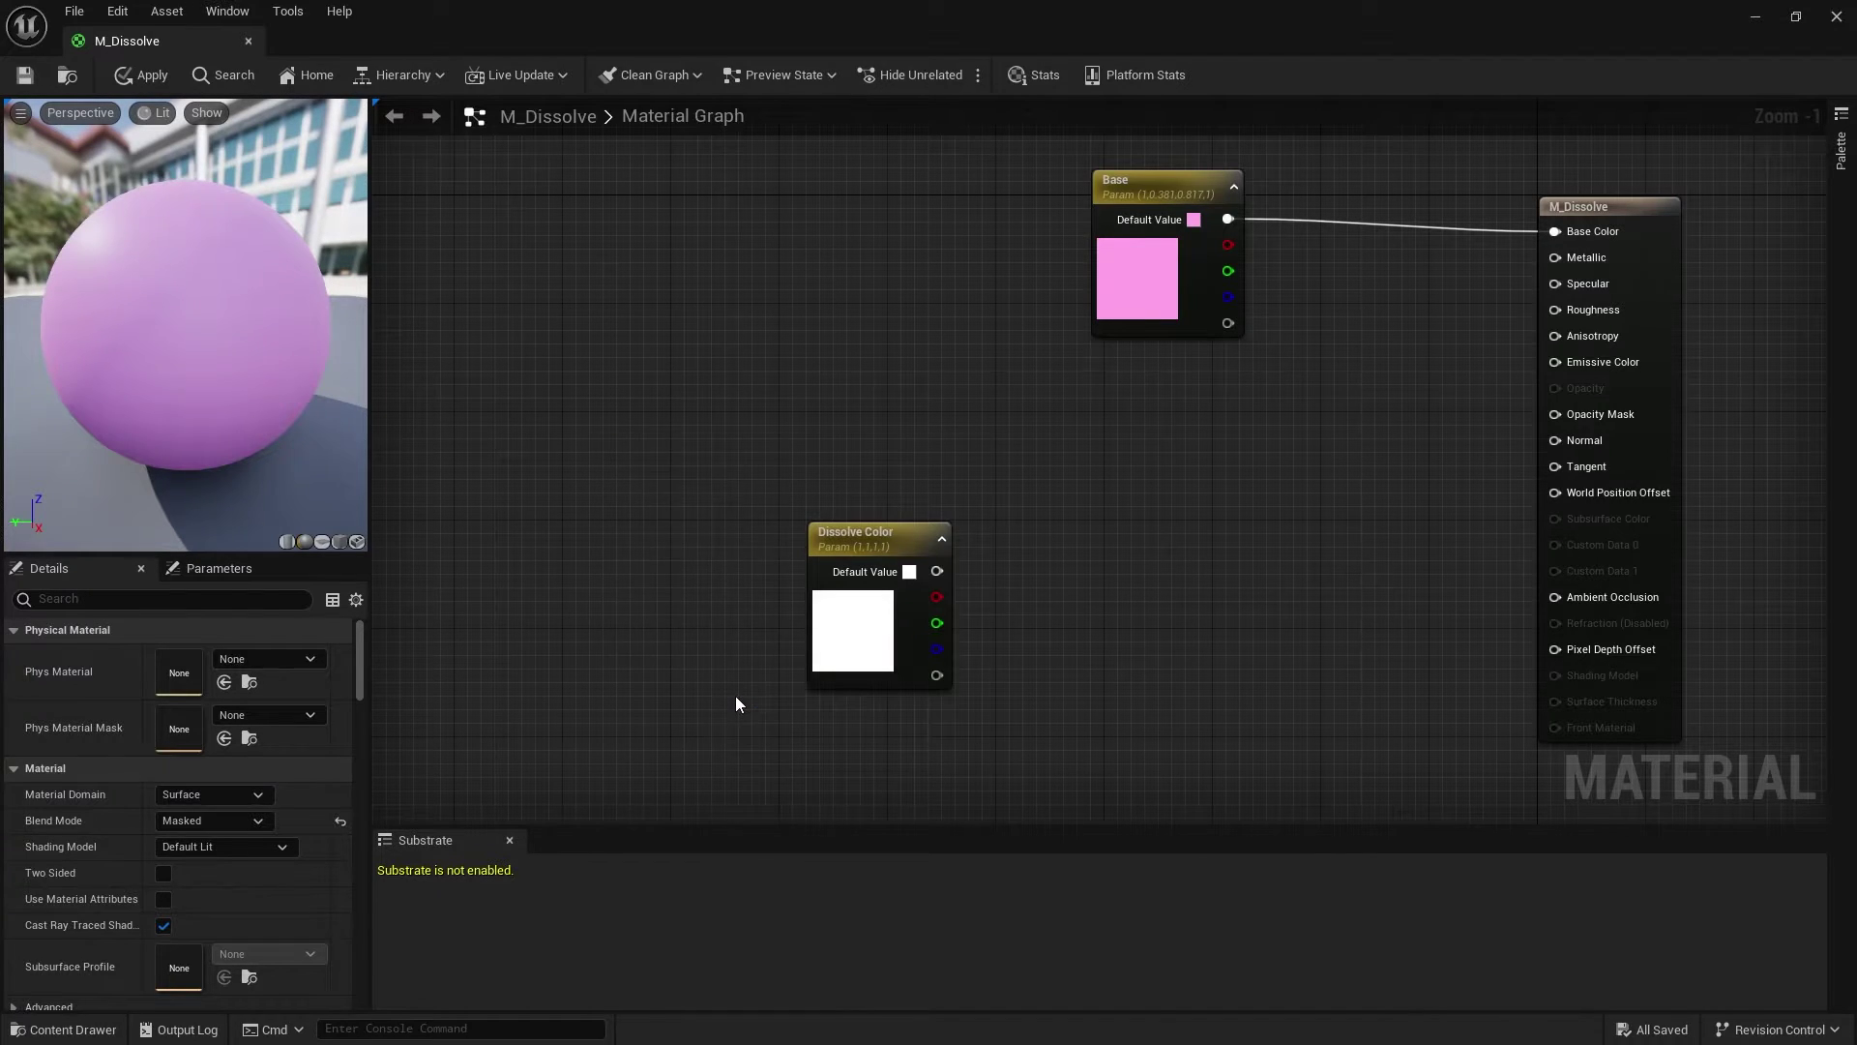
text(Np)
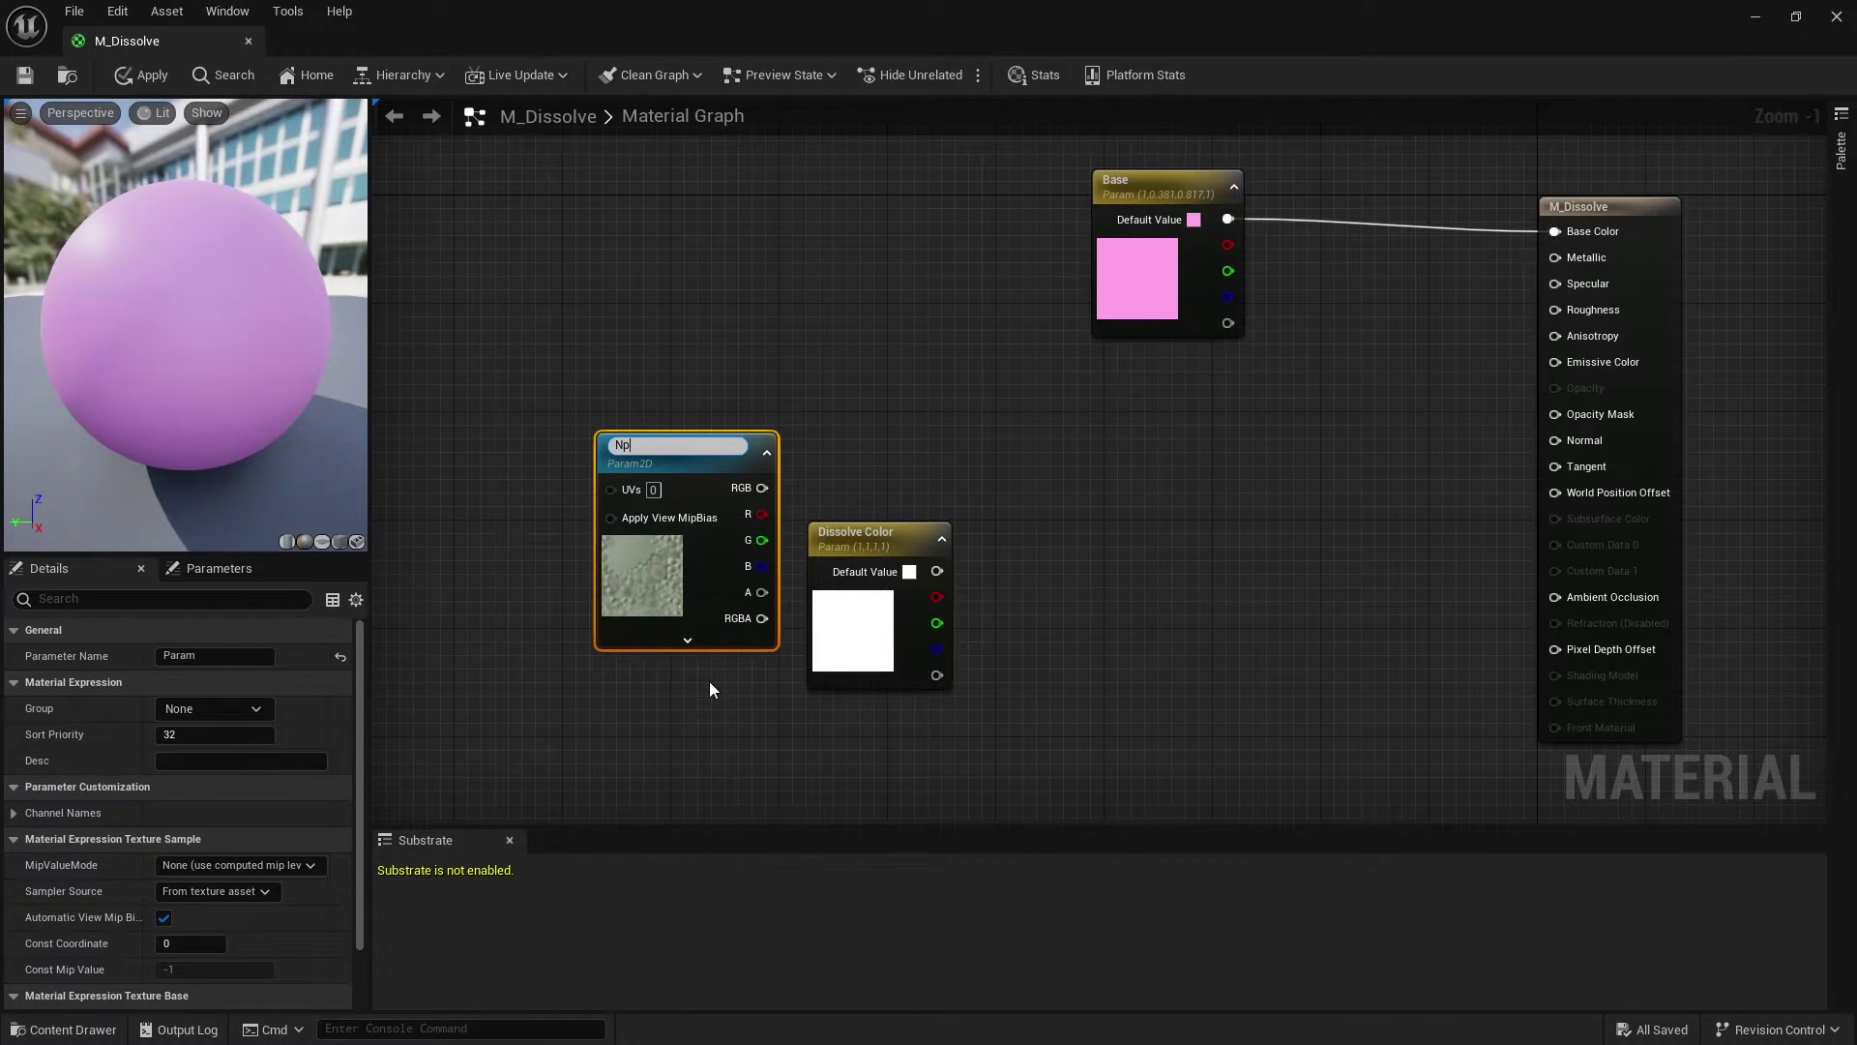
key(BackSpace)
text(oiseTexture)
key(Return)
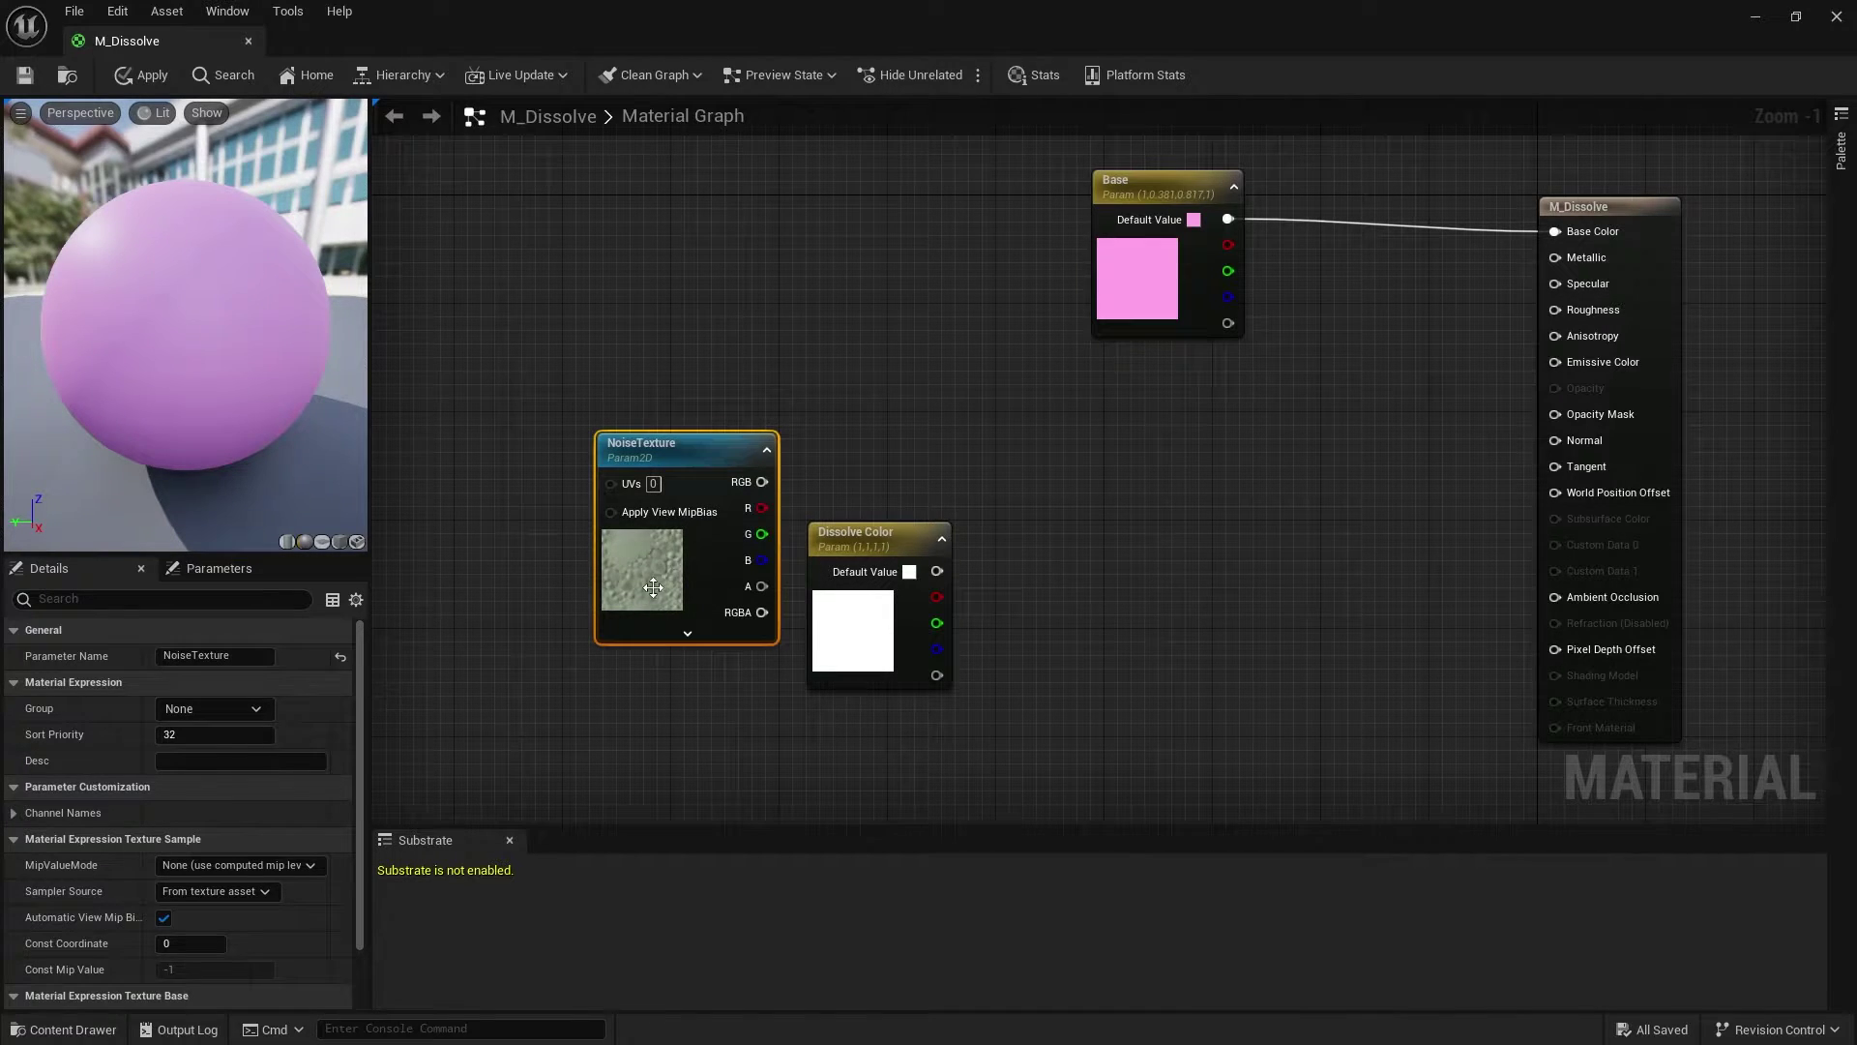
Step: Assign the TilingNoise05 texture to the NoiseTexture parameter
scroll(321, 809, down, 2)
click(266, 916)
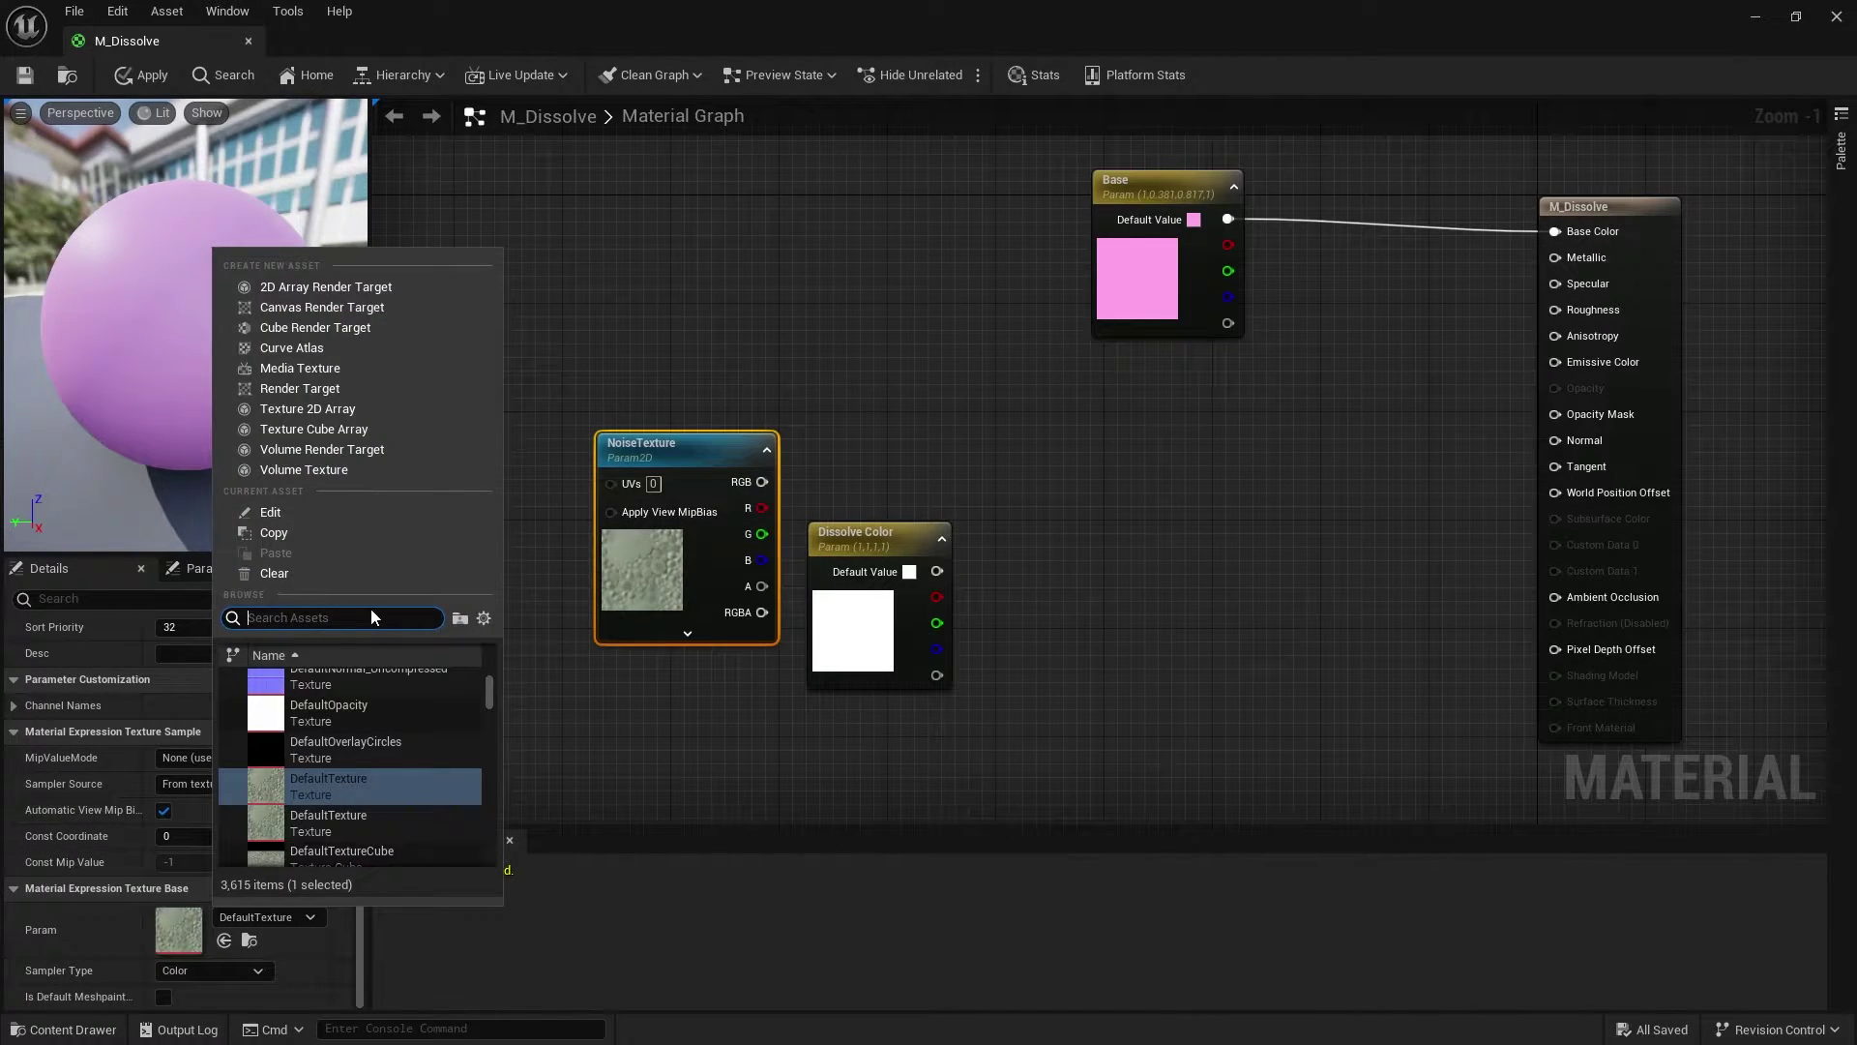
text(noise)
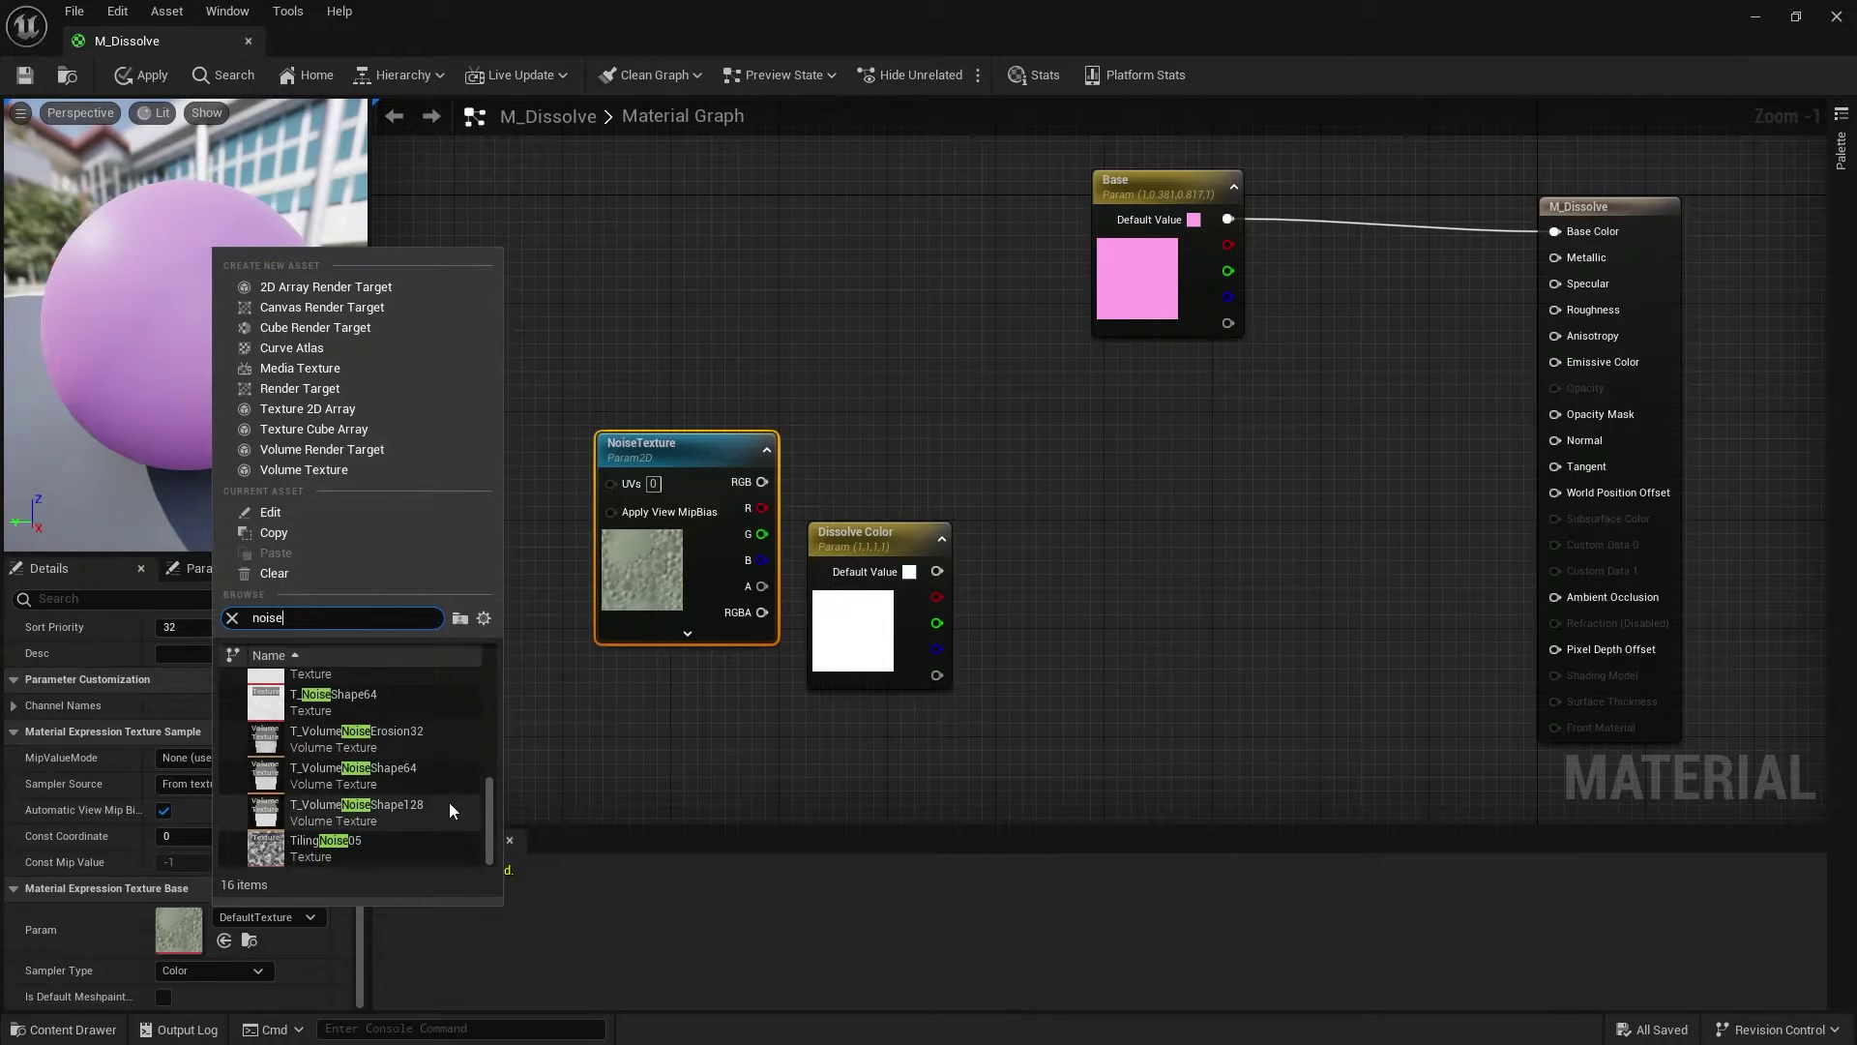
click(374, 841)
click(754, 377)
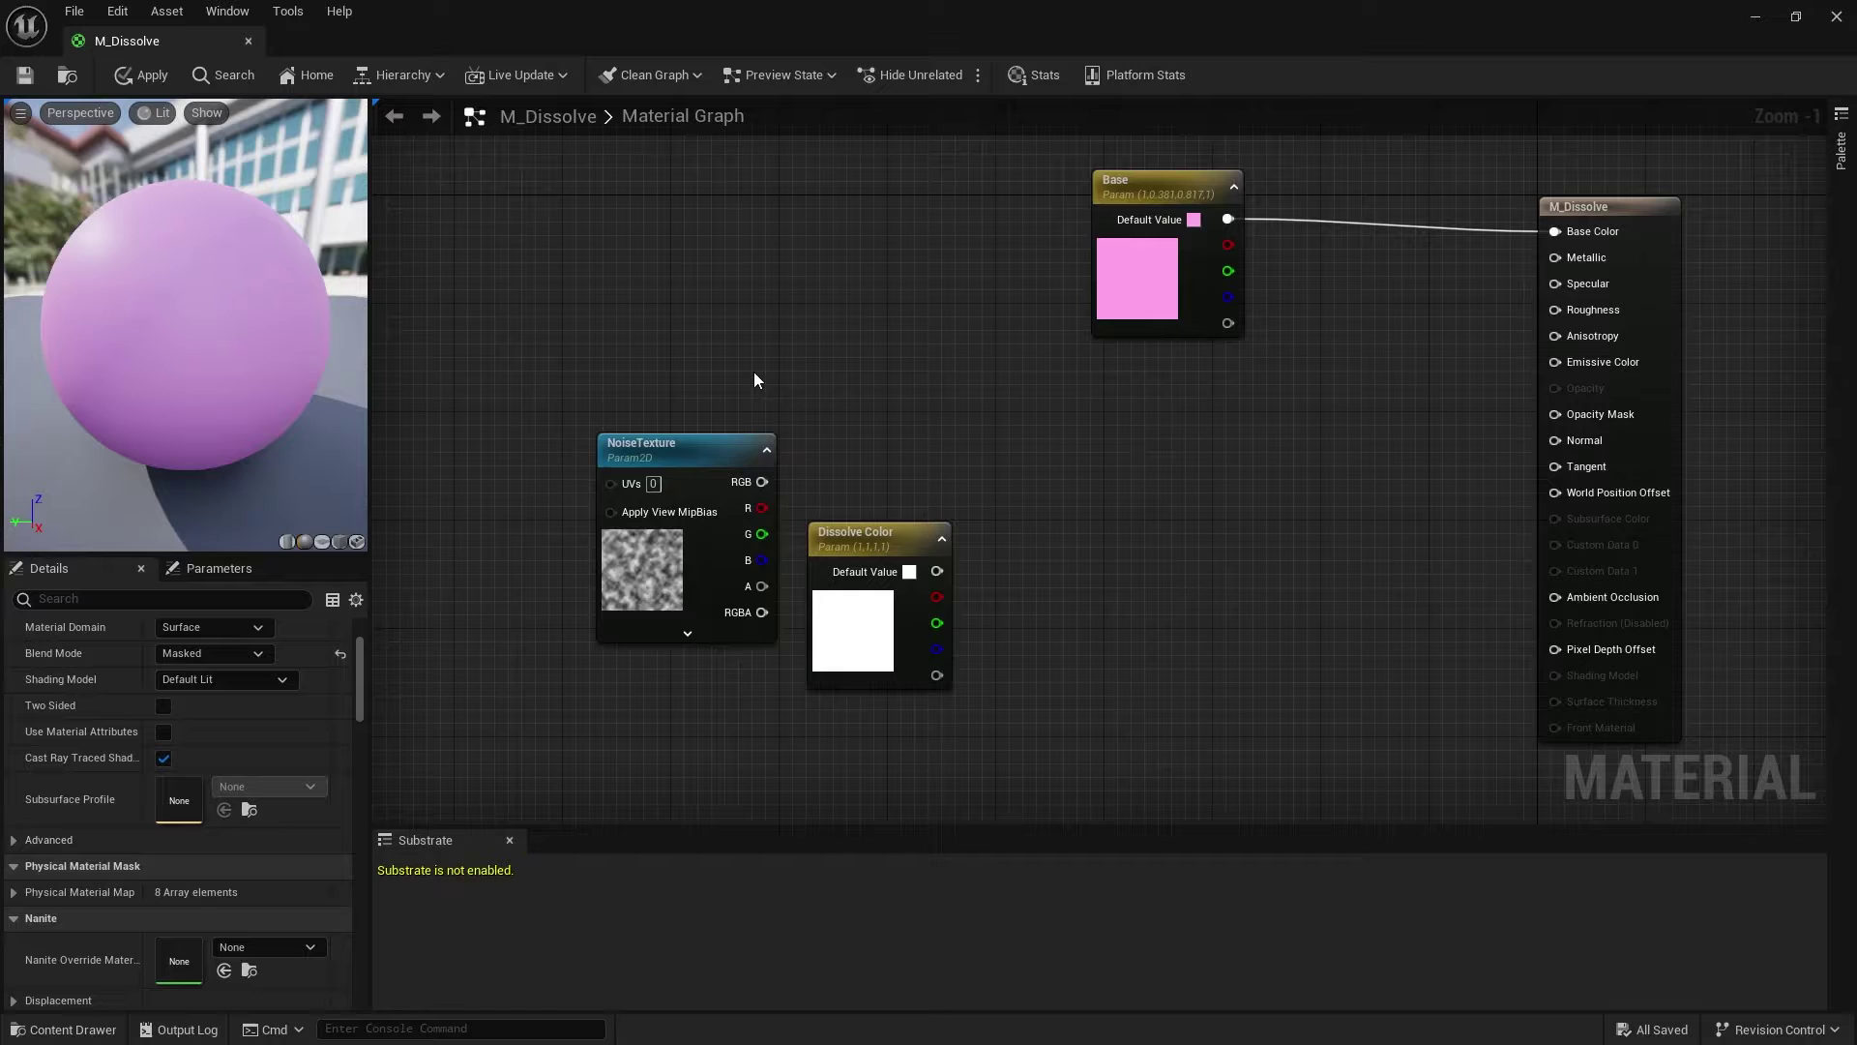
Step: Rearrange the graph with NoiseTexture far to the left of the color parameters and Dissolve Color directly beneath Base
drag(680, 436, 545, 323)
click(767, 340)
right_drag(701, 309, 921, 347)
drag(778, 366, 603, 338)
drag(1059, 581, 1340, 448)
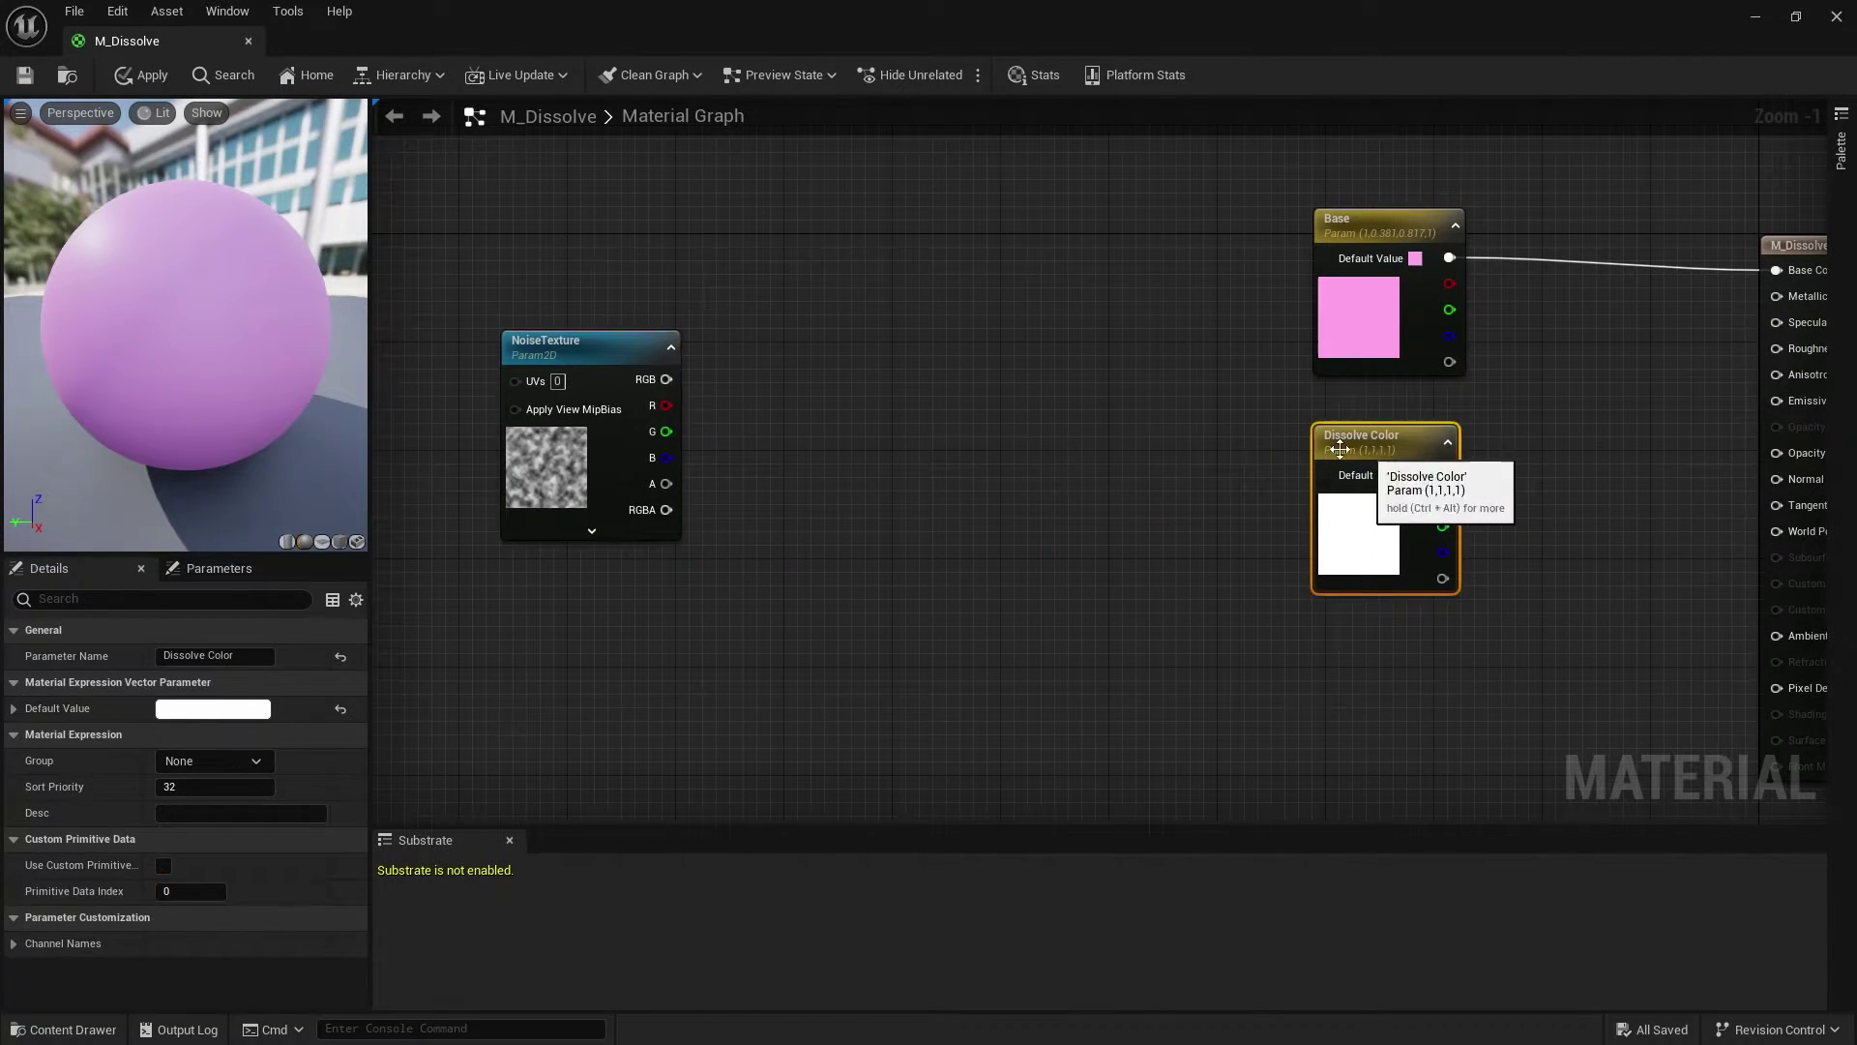
click(1045, 402)
right_drag(660, 342, 1009, 378)
drag(908, 387, 651, 373)
click(883, 372)
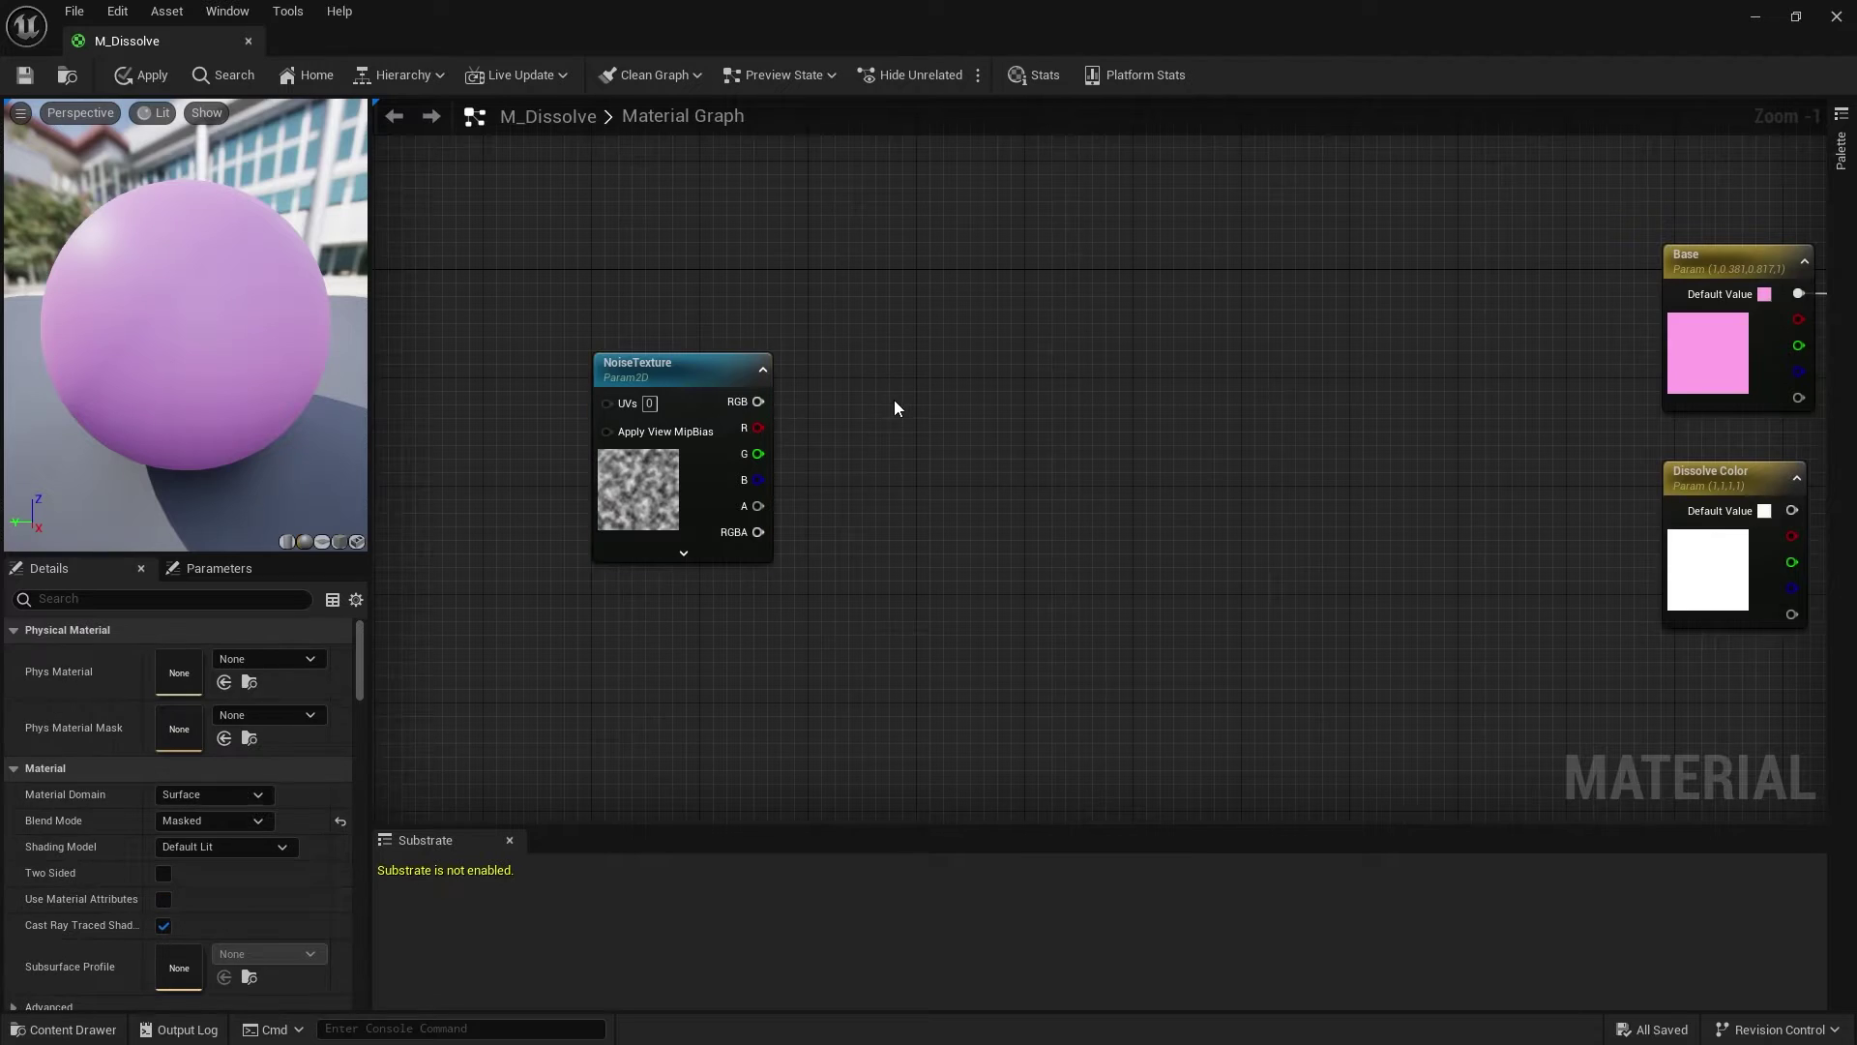
Step: Feed NoiseTexture's RGB output into a new Add node with B set to -2, aligned beside the texture node
drag(758, 402, 926, 404)
text(add)
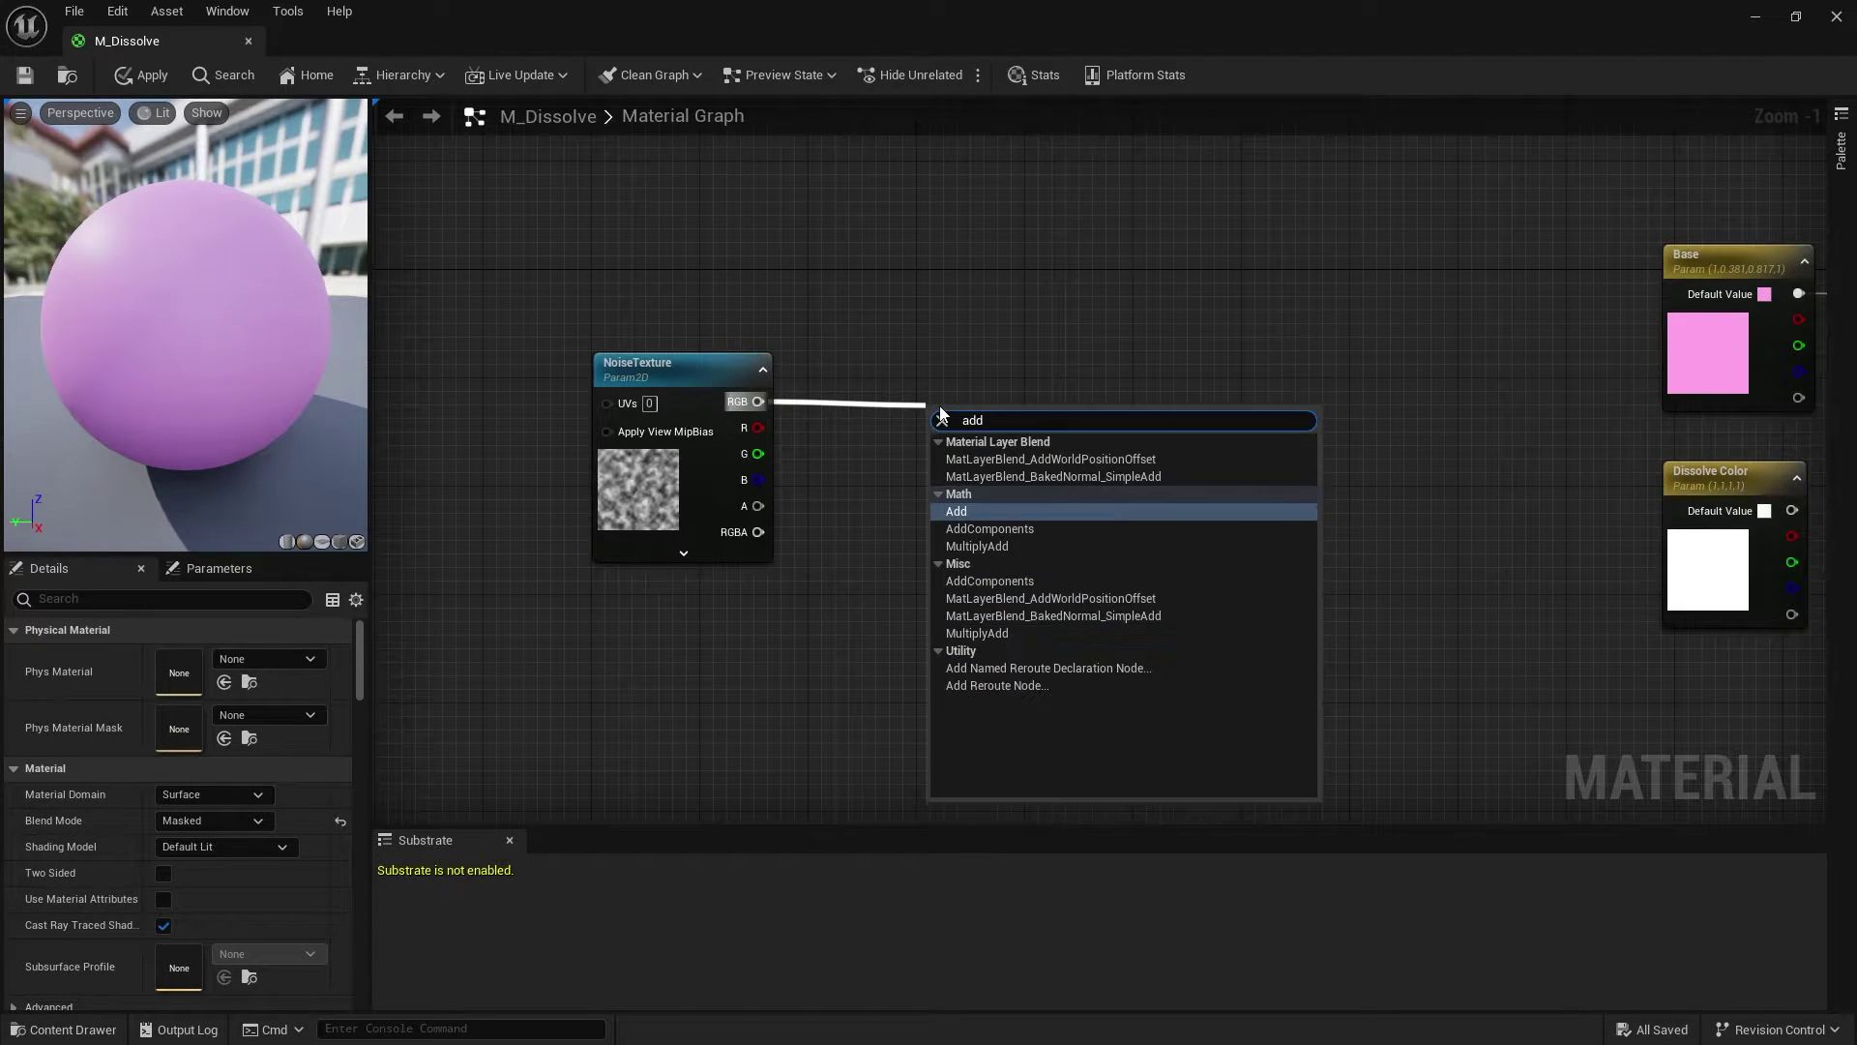
click(986, 509)
click(978, 471)
text(-2)
key(Return)
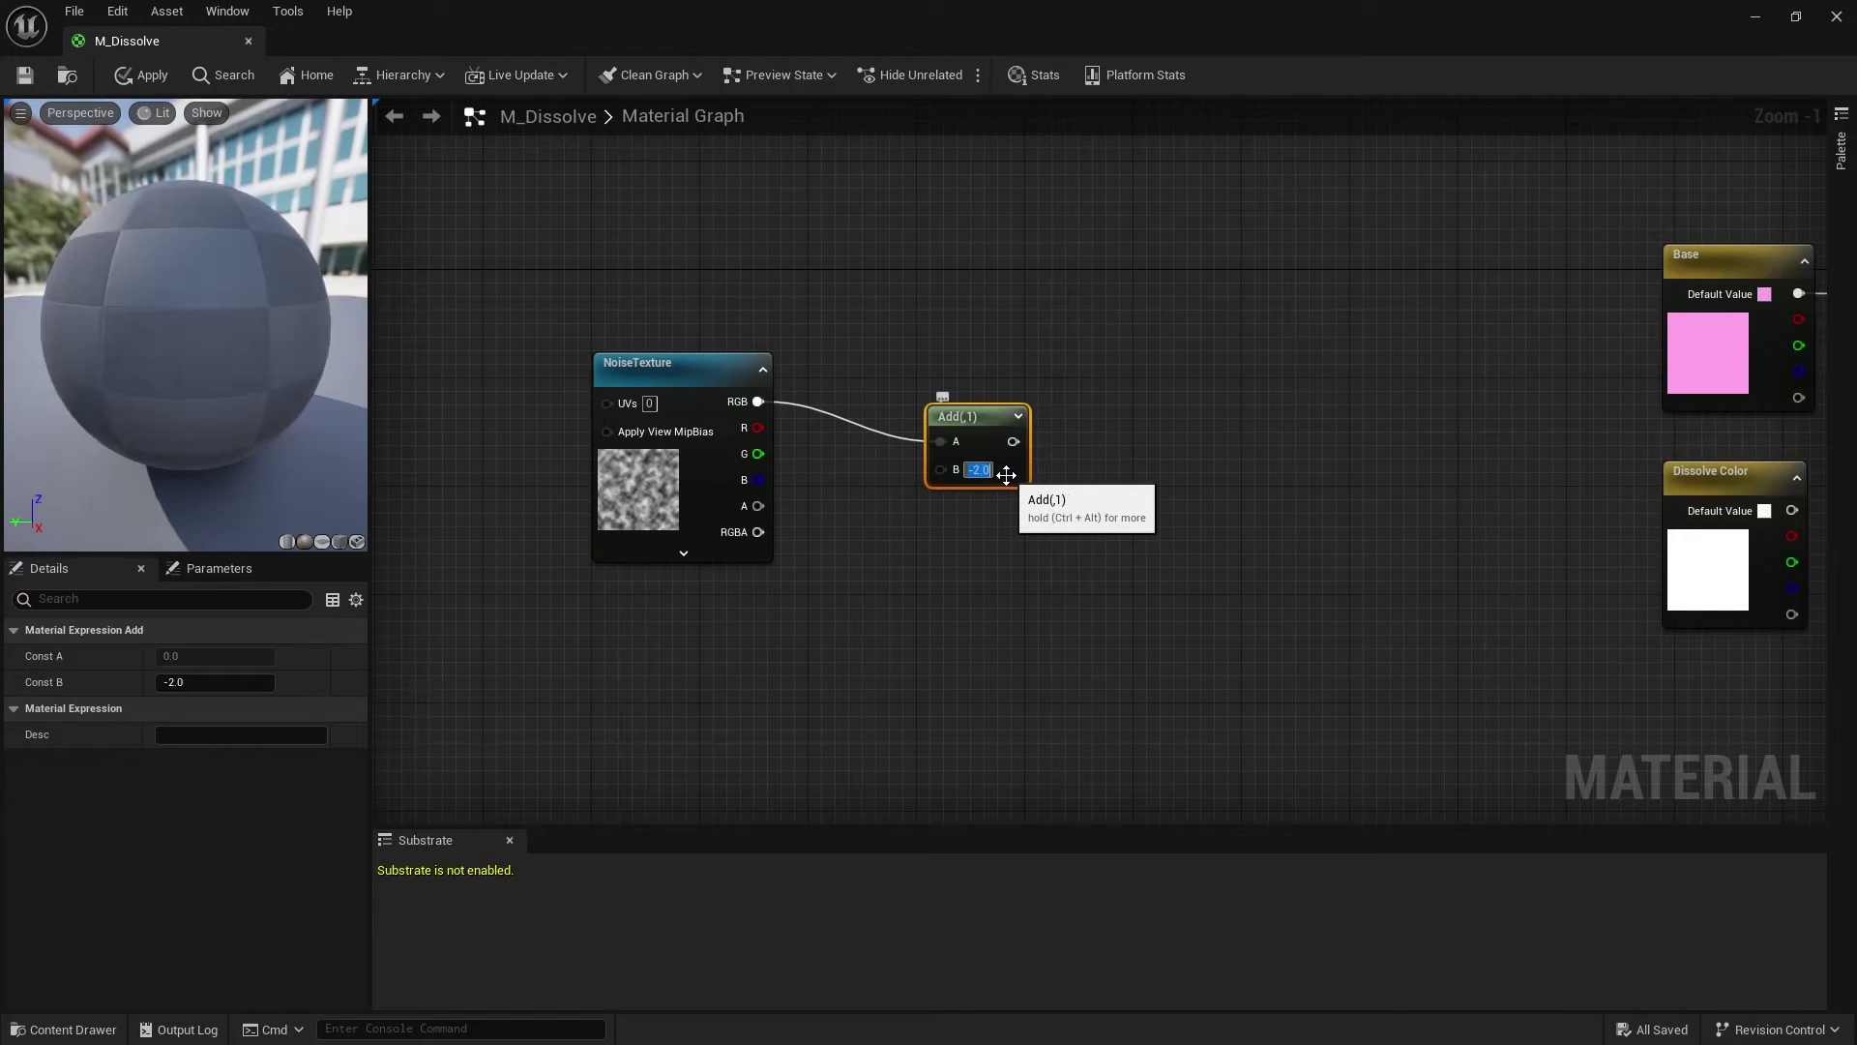
drag(977, 426, 913, 385)
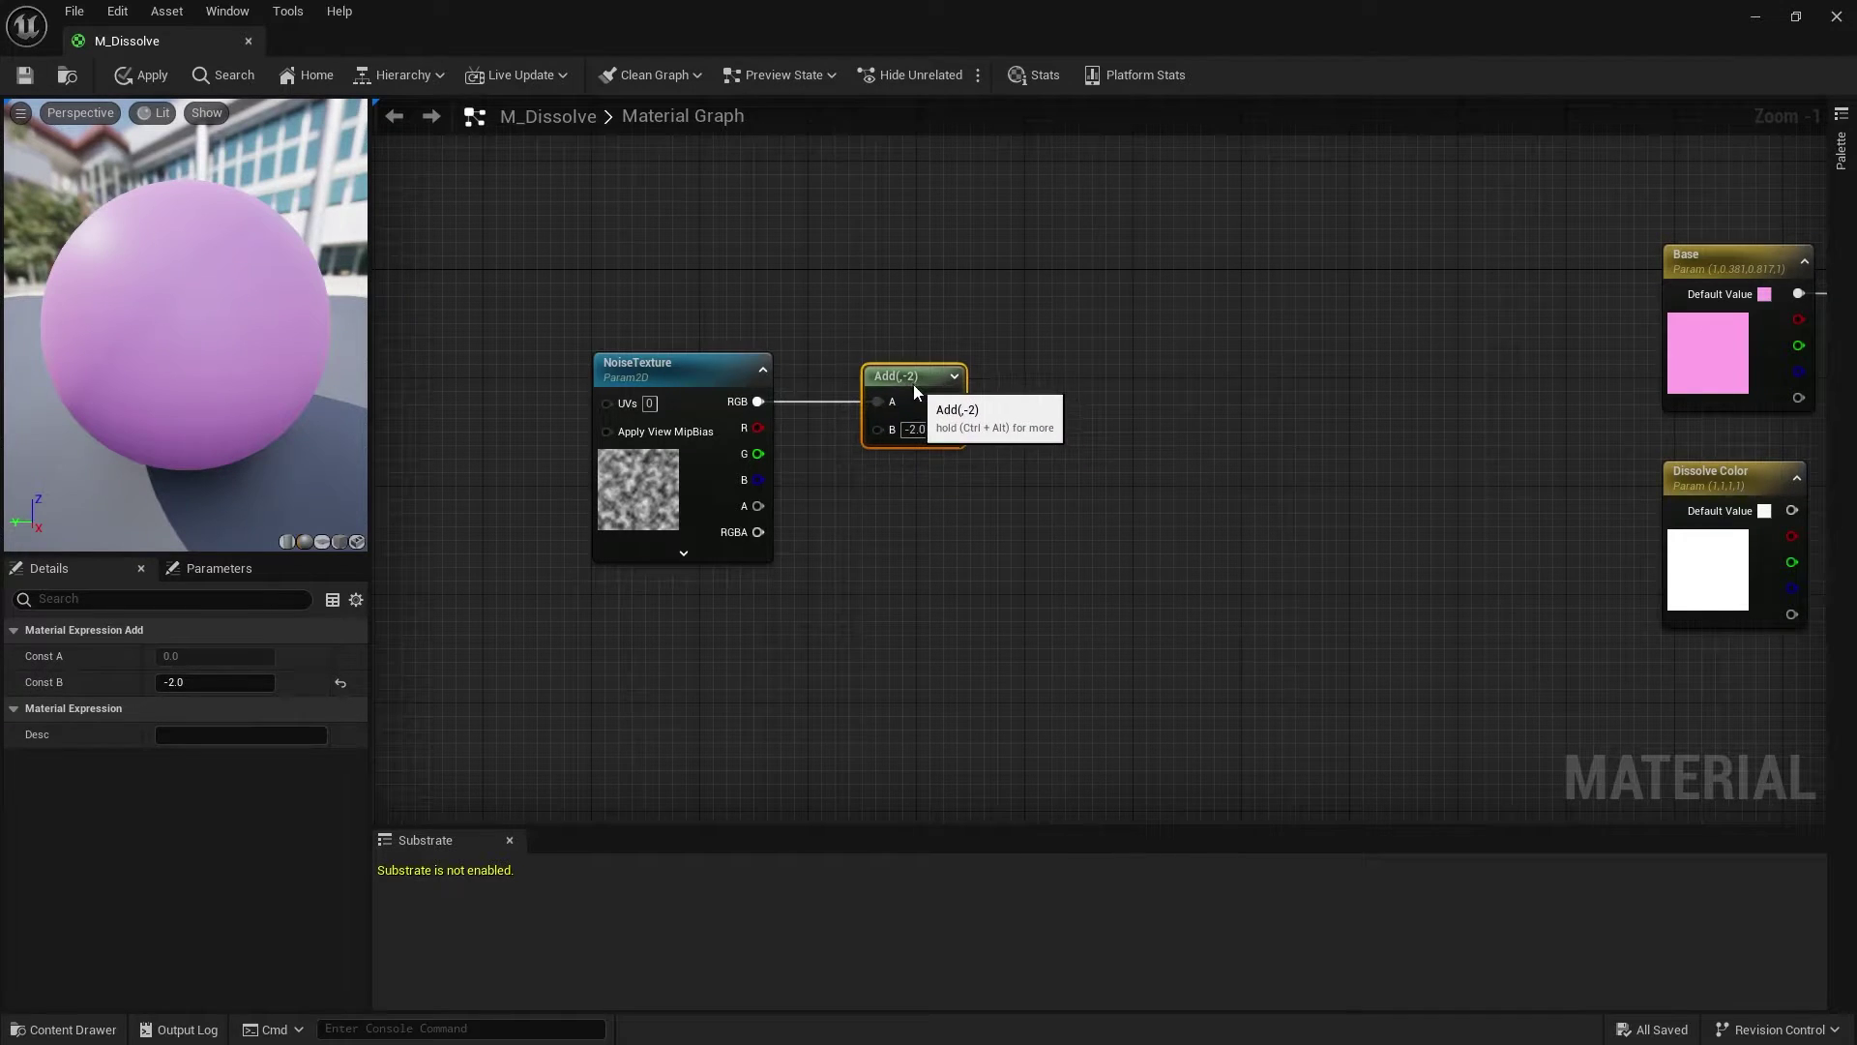
click(1091, 420)
Step: Add a scalar parameter named Progress in the empty space below NoiseTexture
right_drag(1211, 419, 1166, 415)
right_drag(988, 560, 1114, 518)
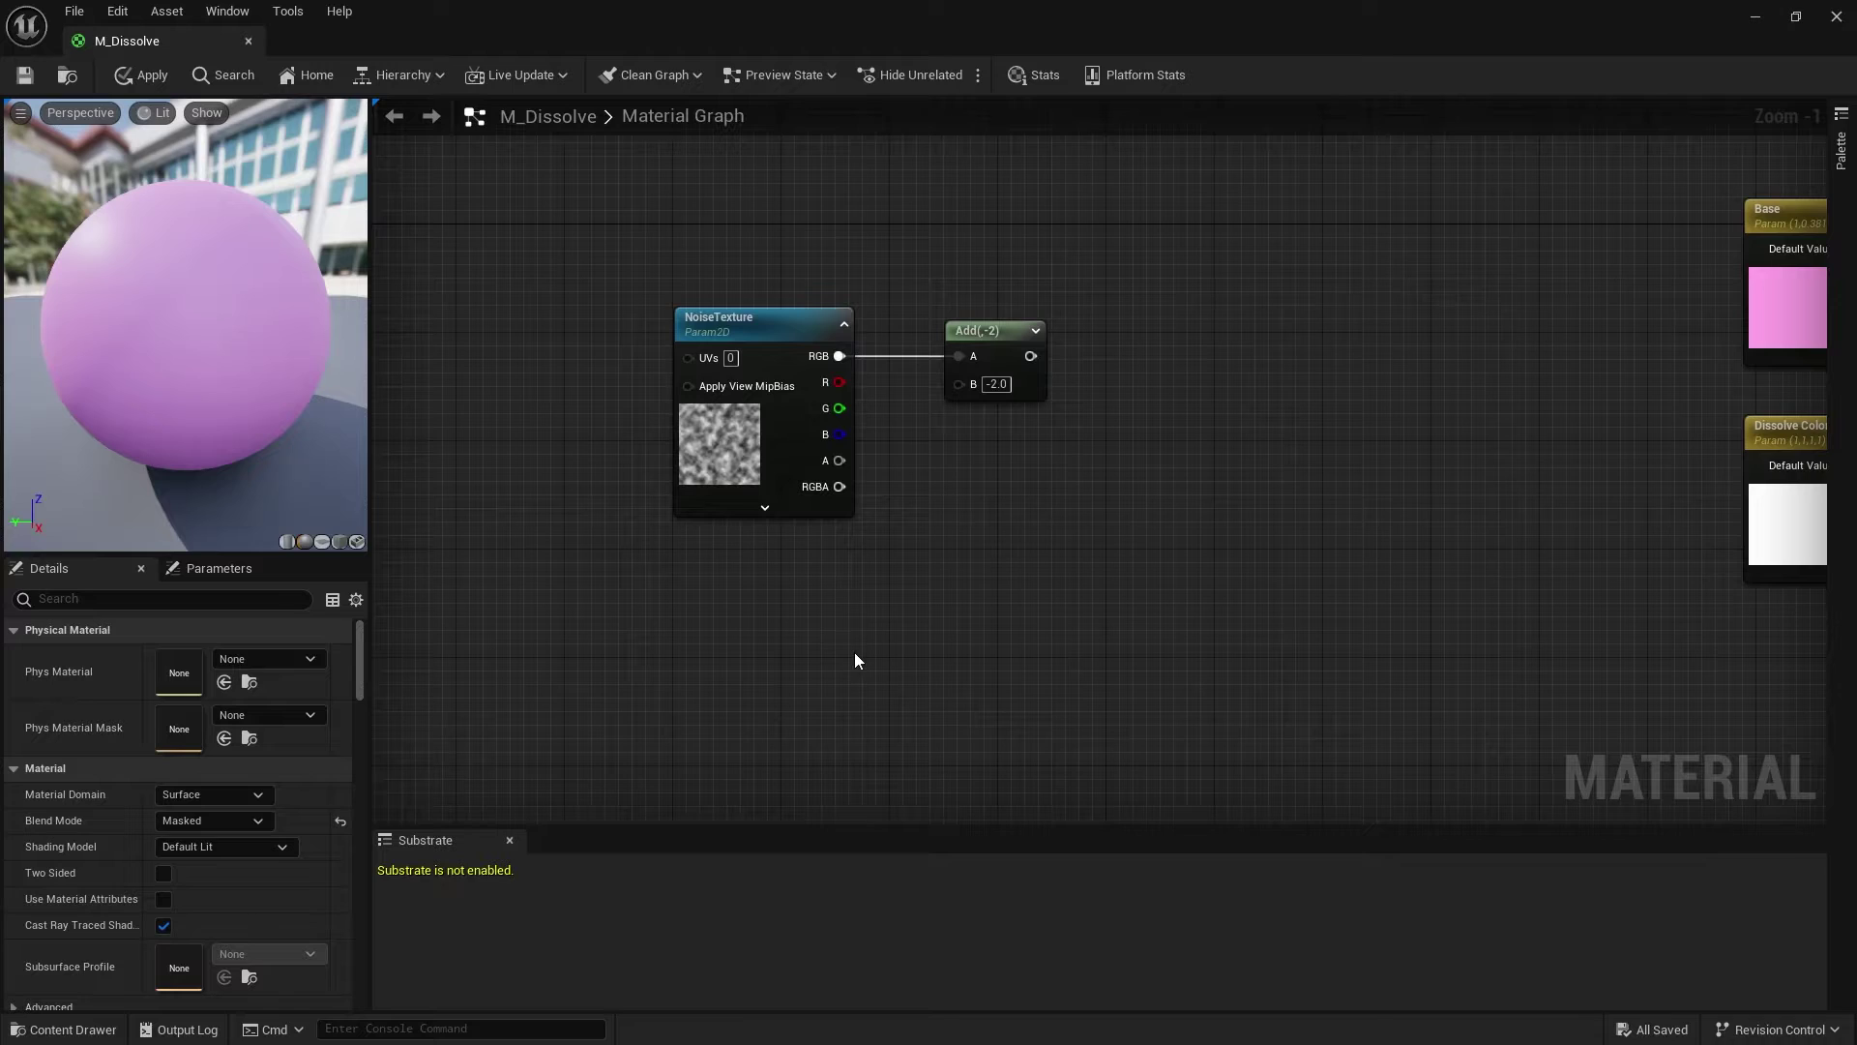
right_click(783, 633)
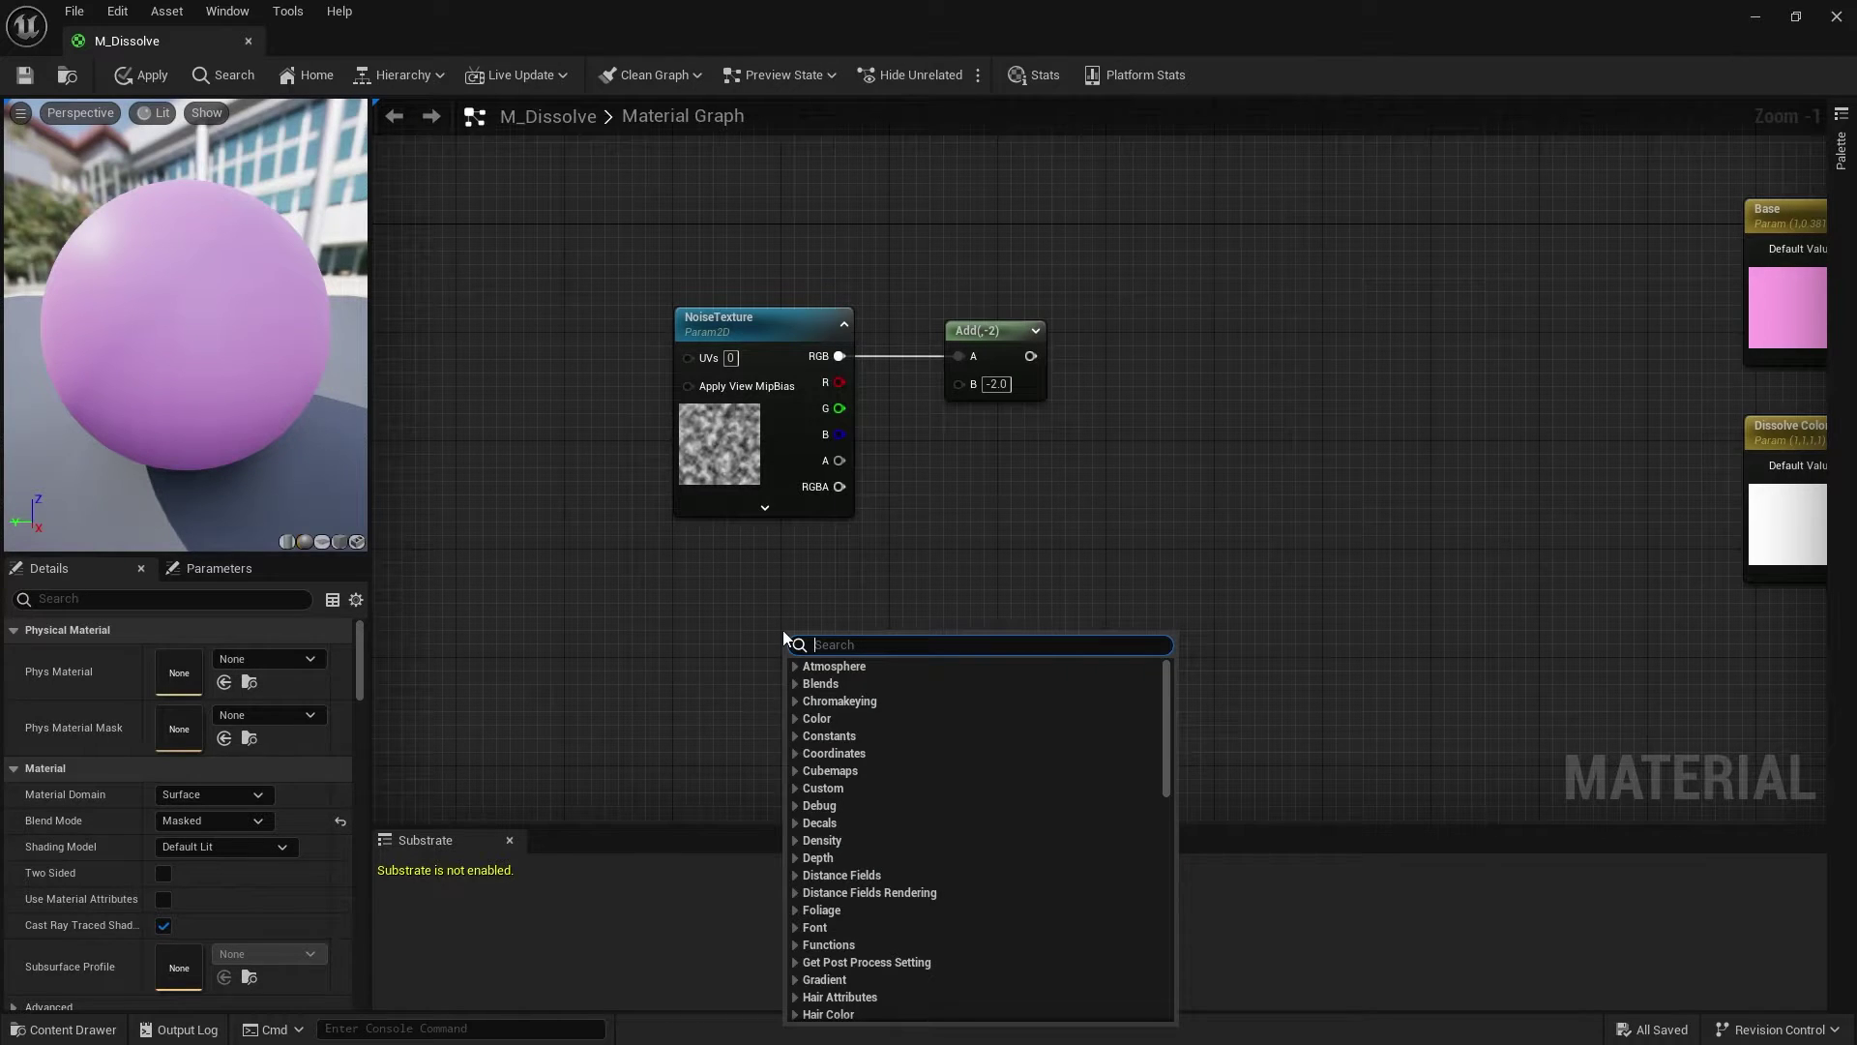
text(scalar)
key(Return)
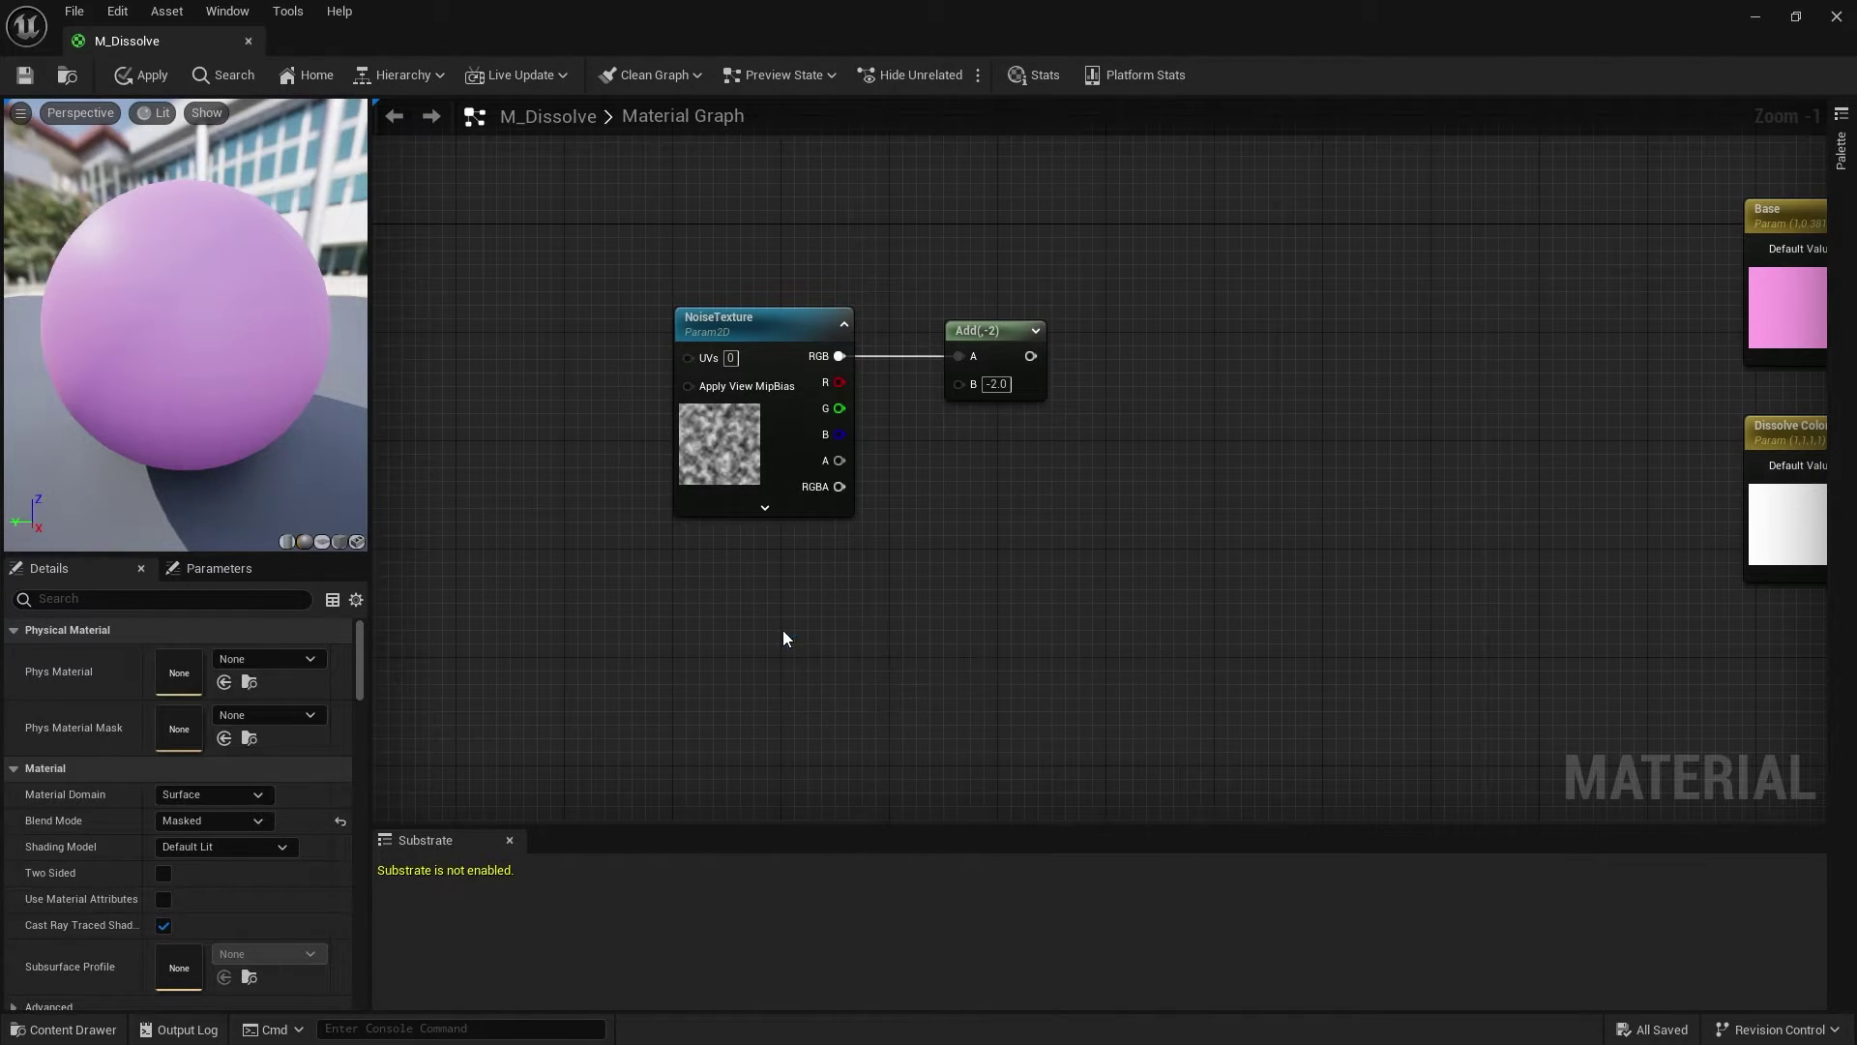
click(784, 631)
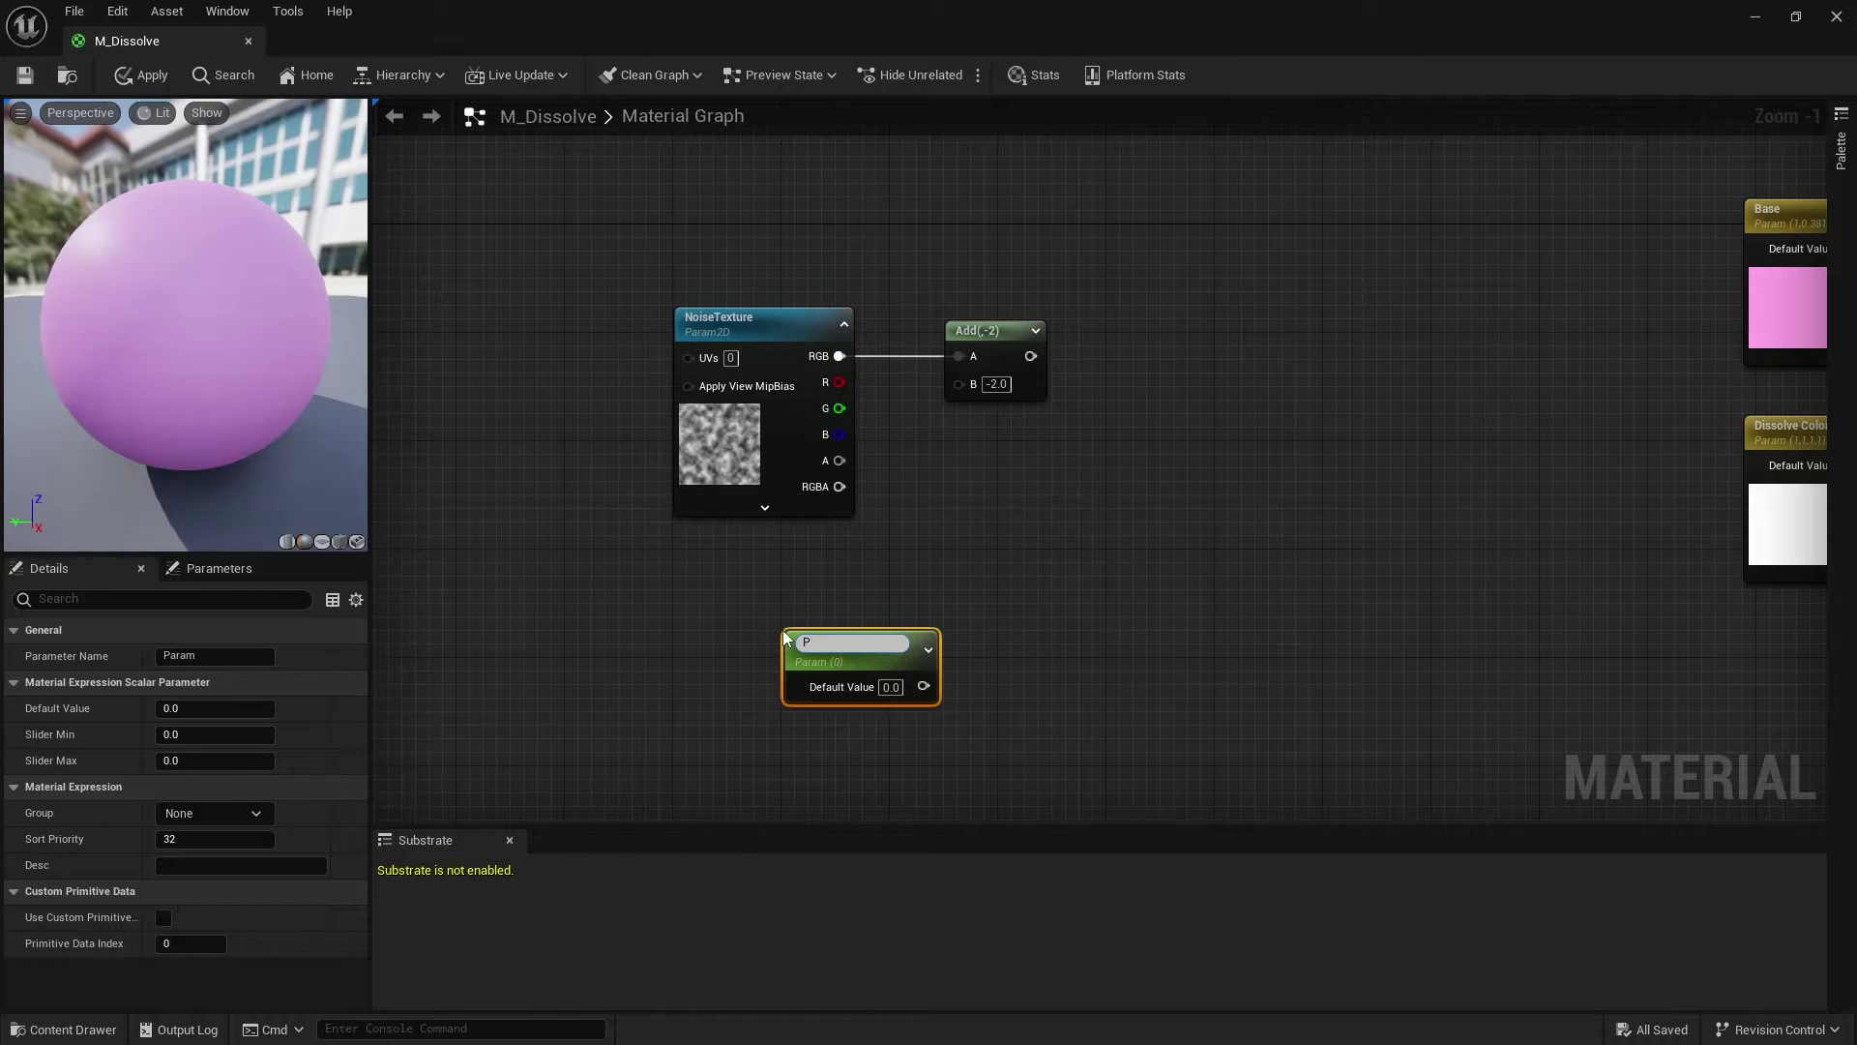
text(Progress)
key(Return)
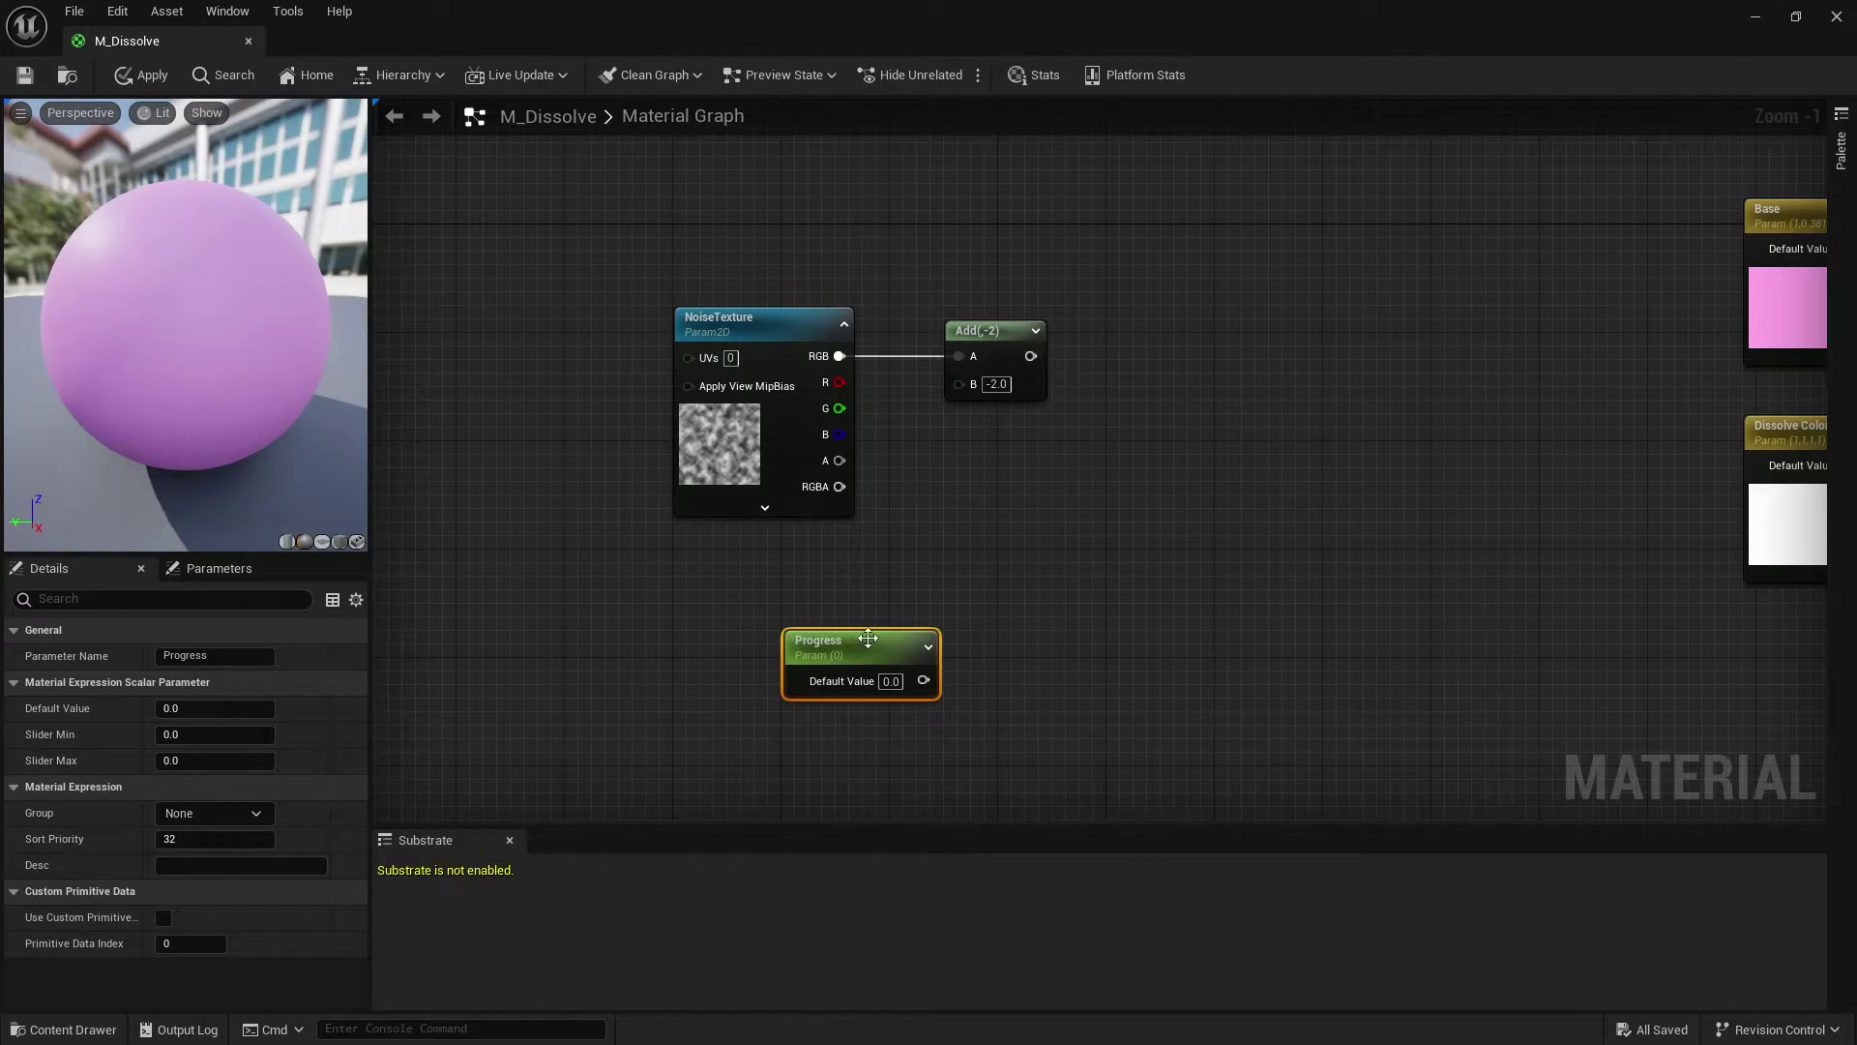
Step: Place Progress directly beneath NoiseTexture and feed its output into a new Multiply node with B set to 4
drag(868, 638, 1114, 602)
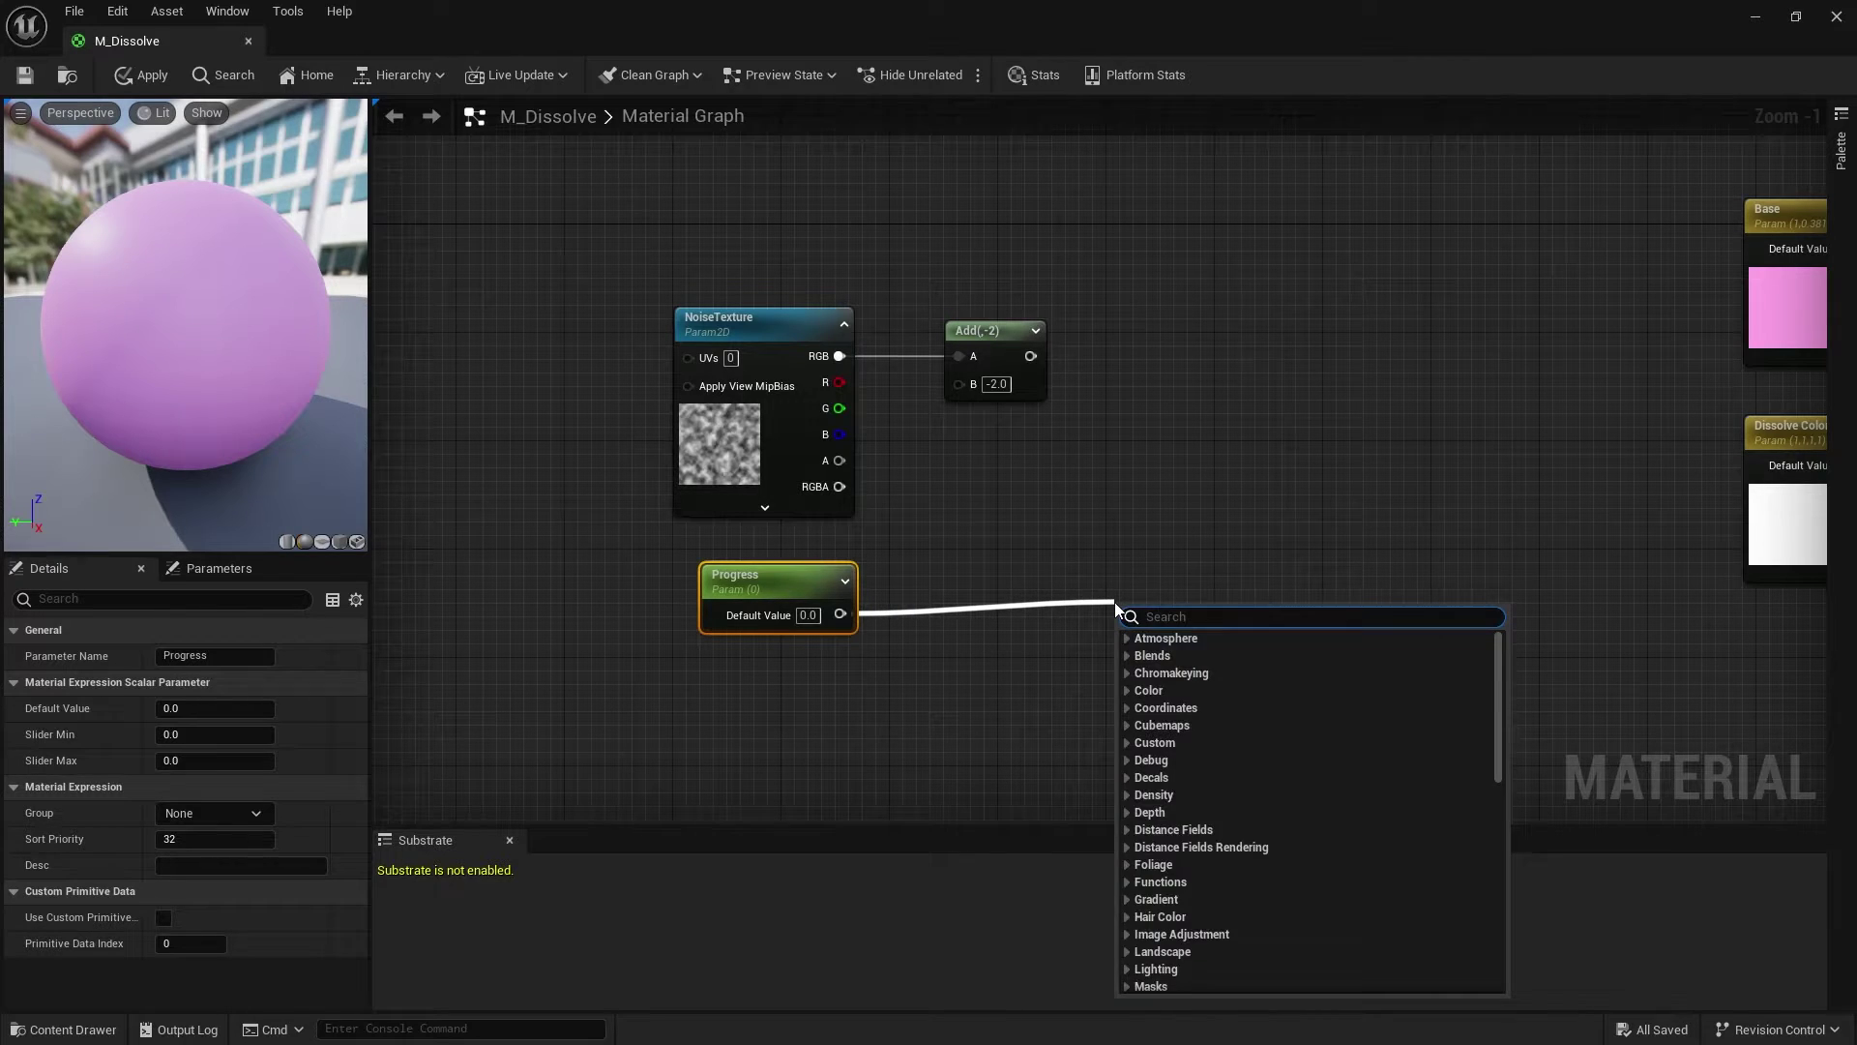
text(multiply)
key(Return)
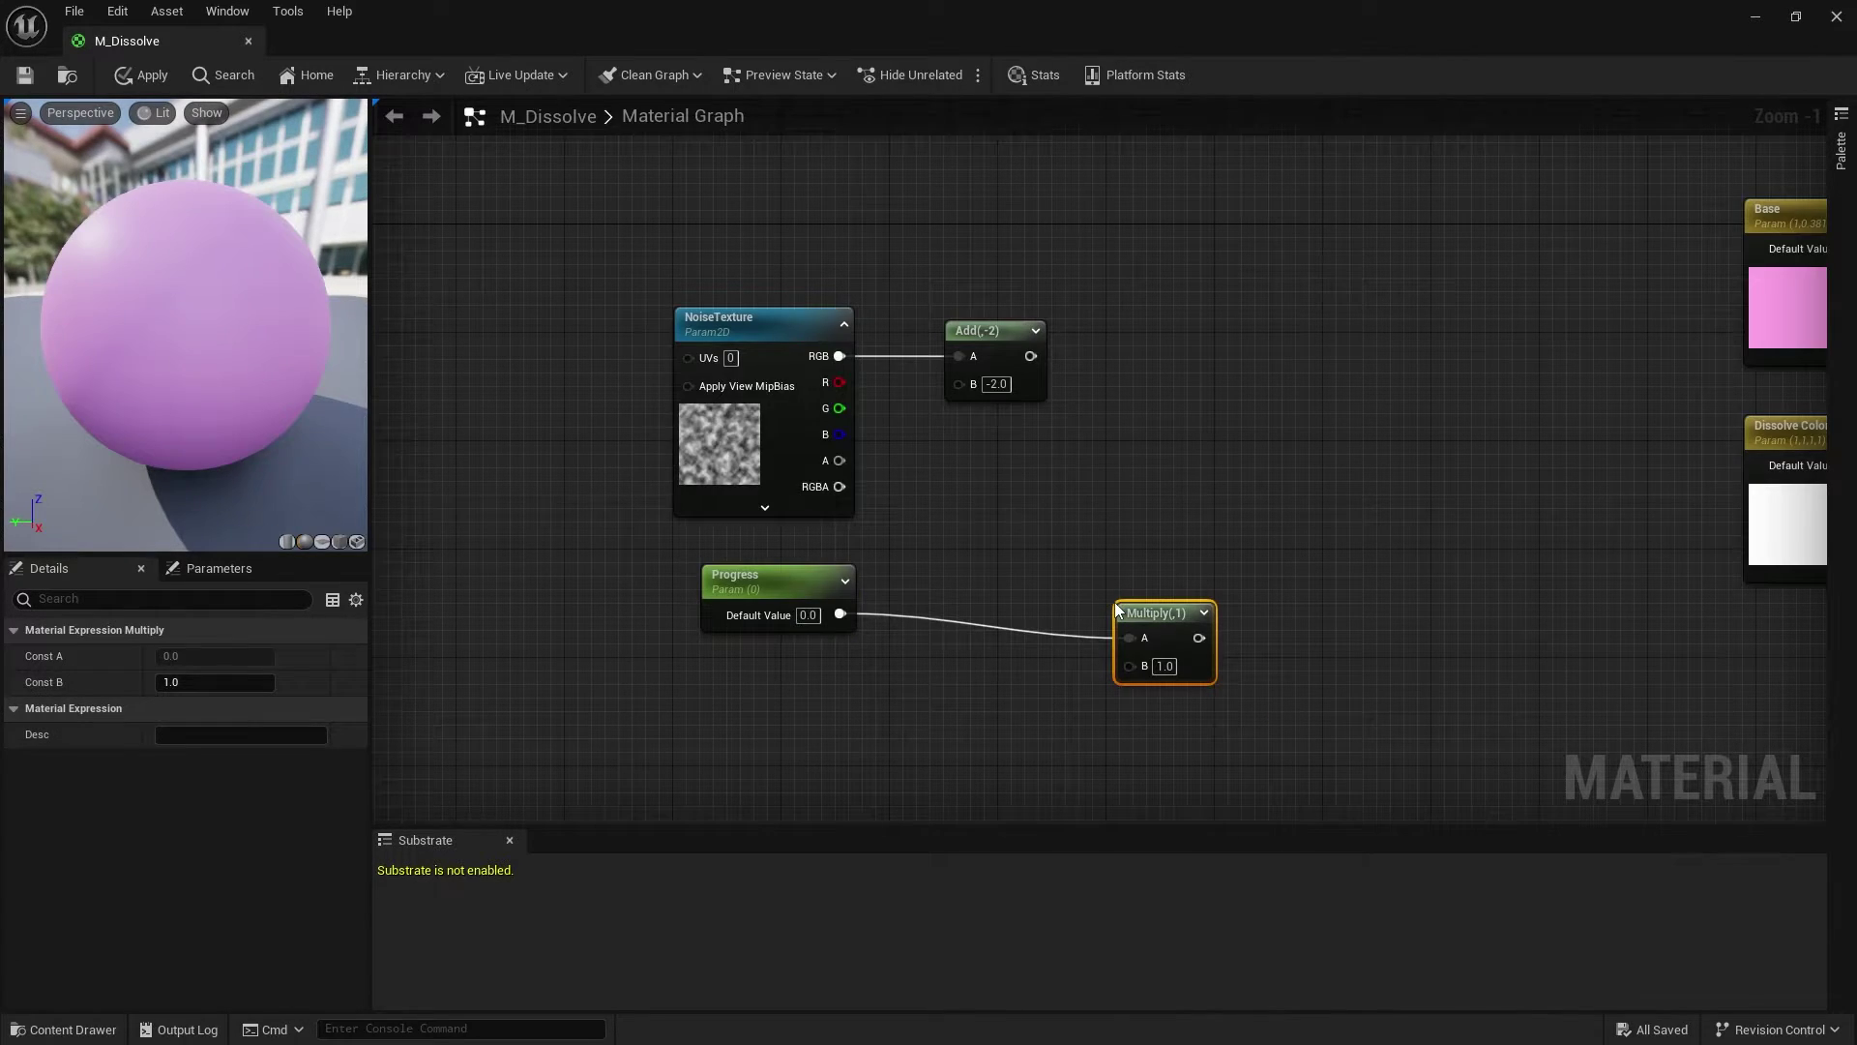
text(4)
key(Return)
drag(1167, 614, 1034, 589)
click(1126, 581)
click(1019, 590)
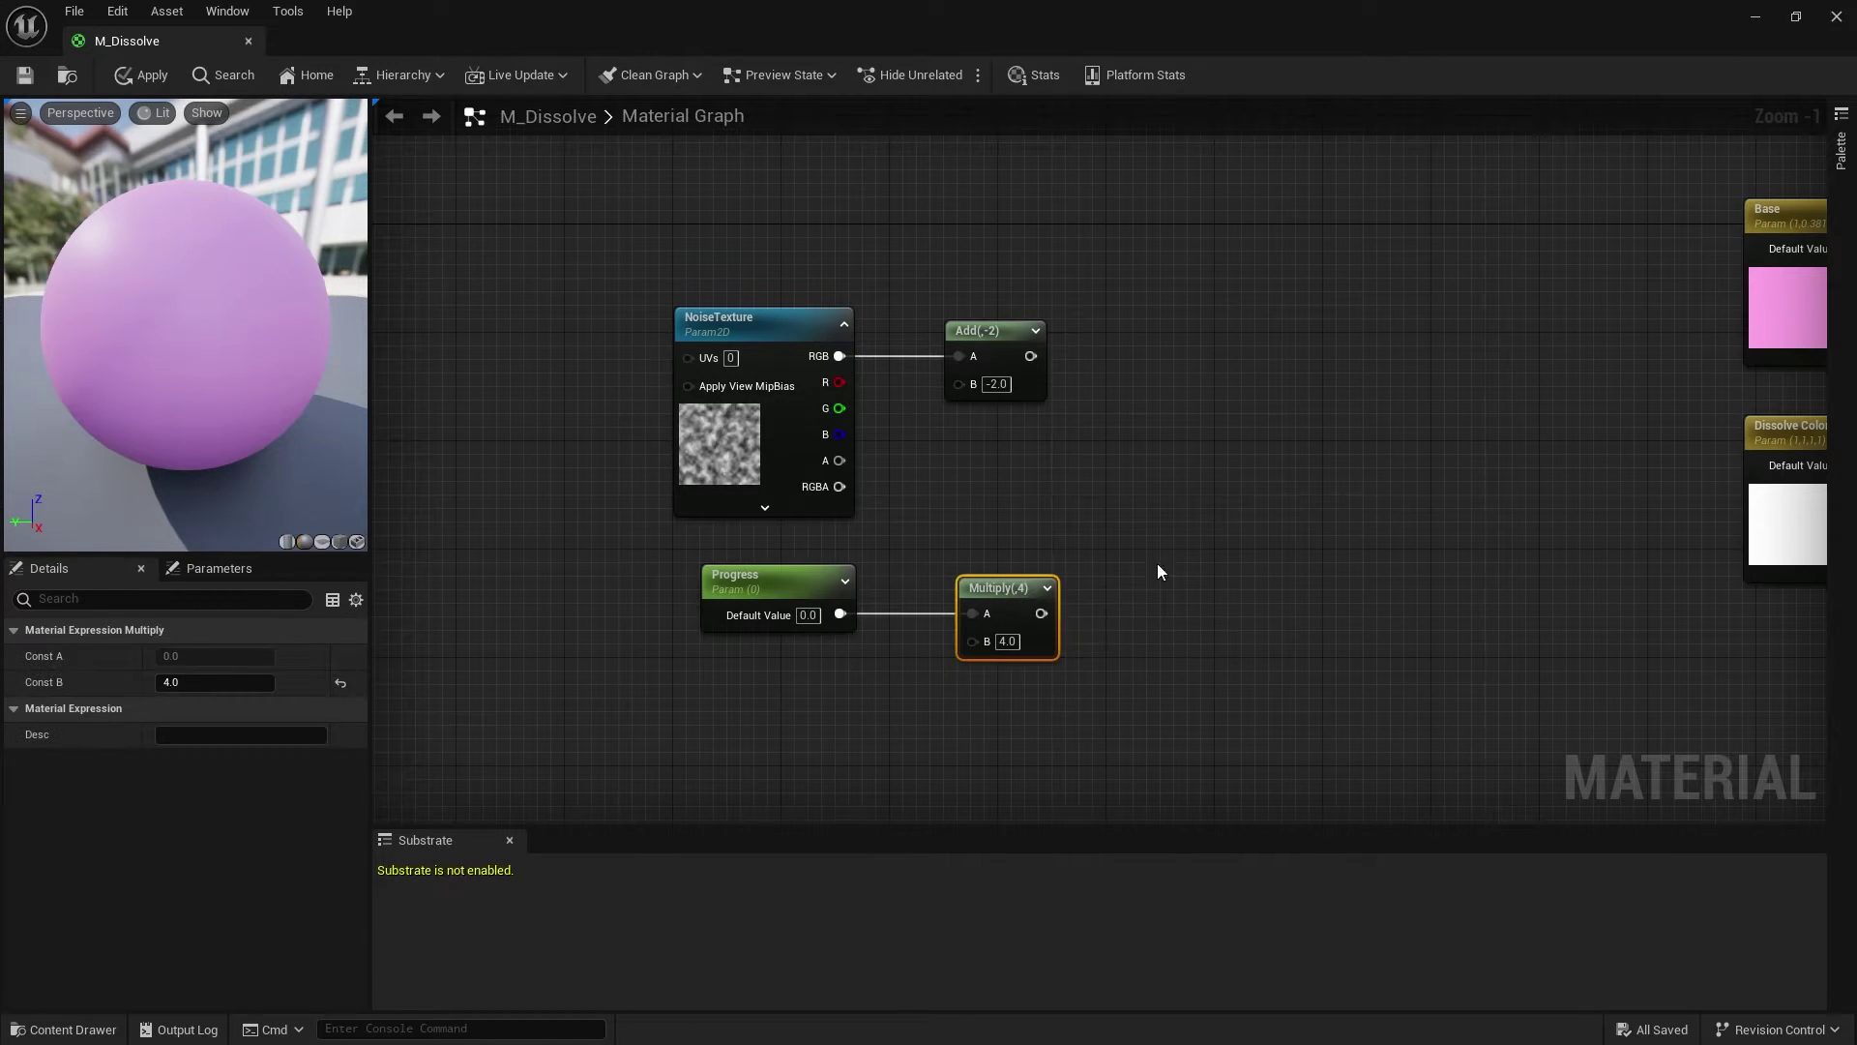
Step: Create a second Add node that sums the Add(-2) output in A and the Progress Multiply output in B
click(1161, 563)
right_drag(1237, 510, 1170, 510)
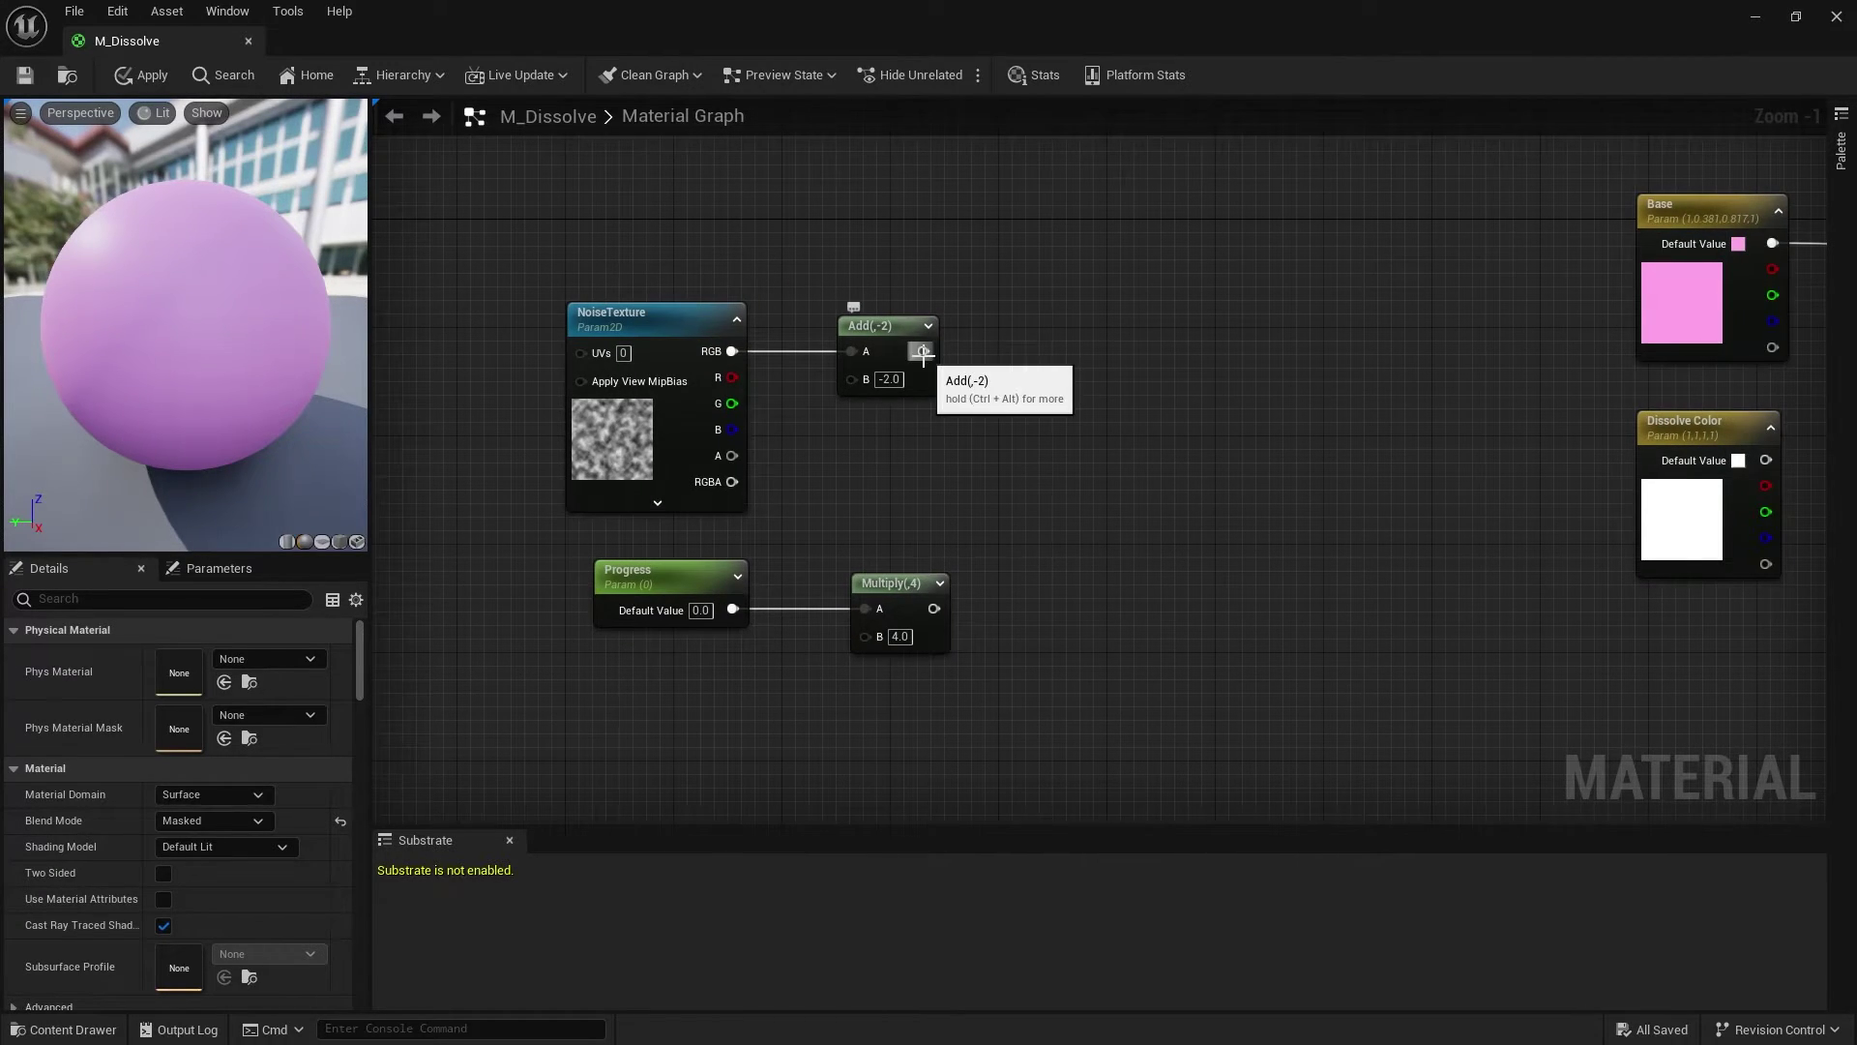
drag(924, 352, 1106, 356)
text(add)
click(1164, 468)
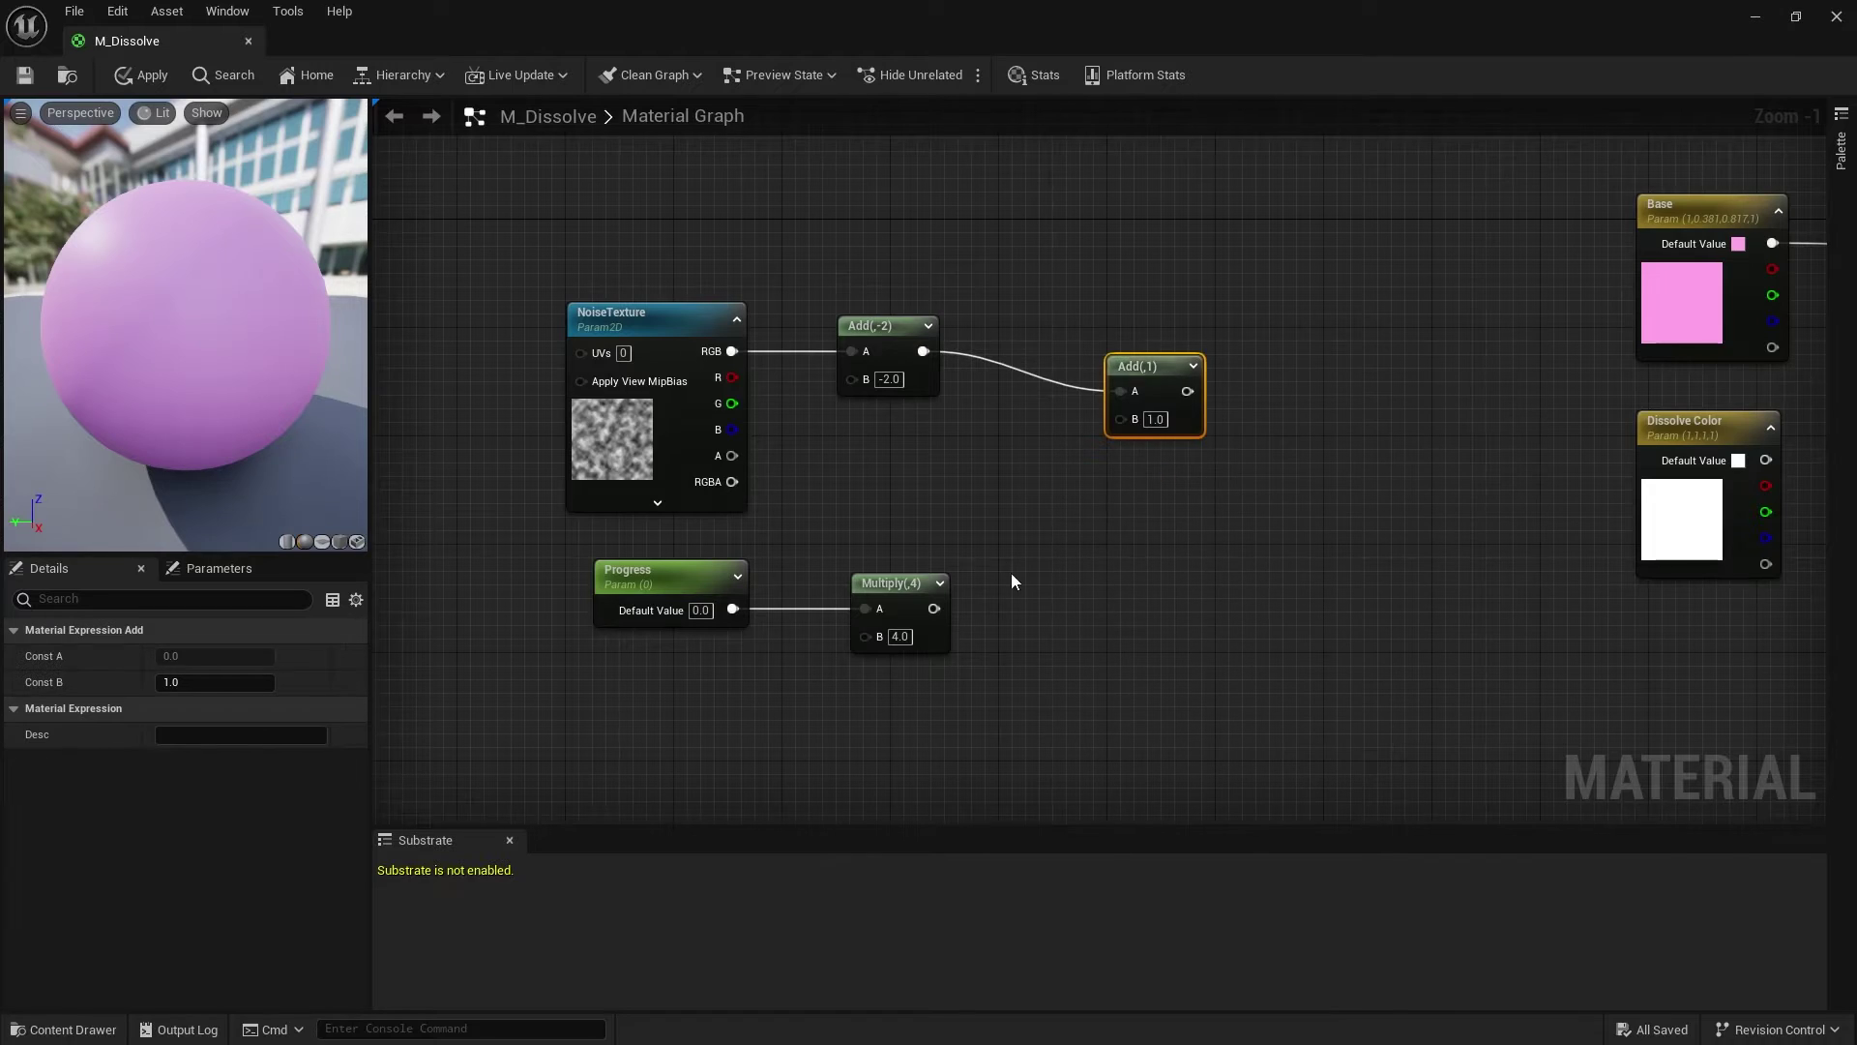
drag(934, 609, 1110, 377)
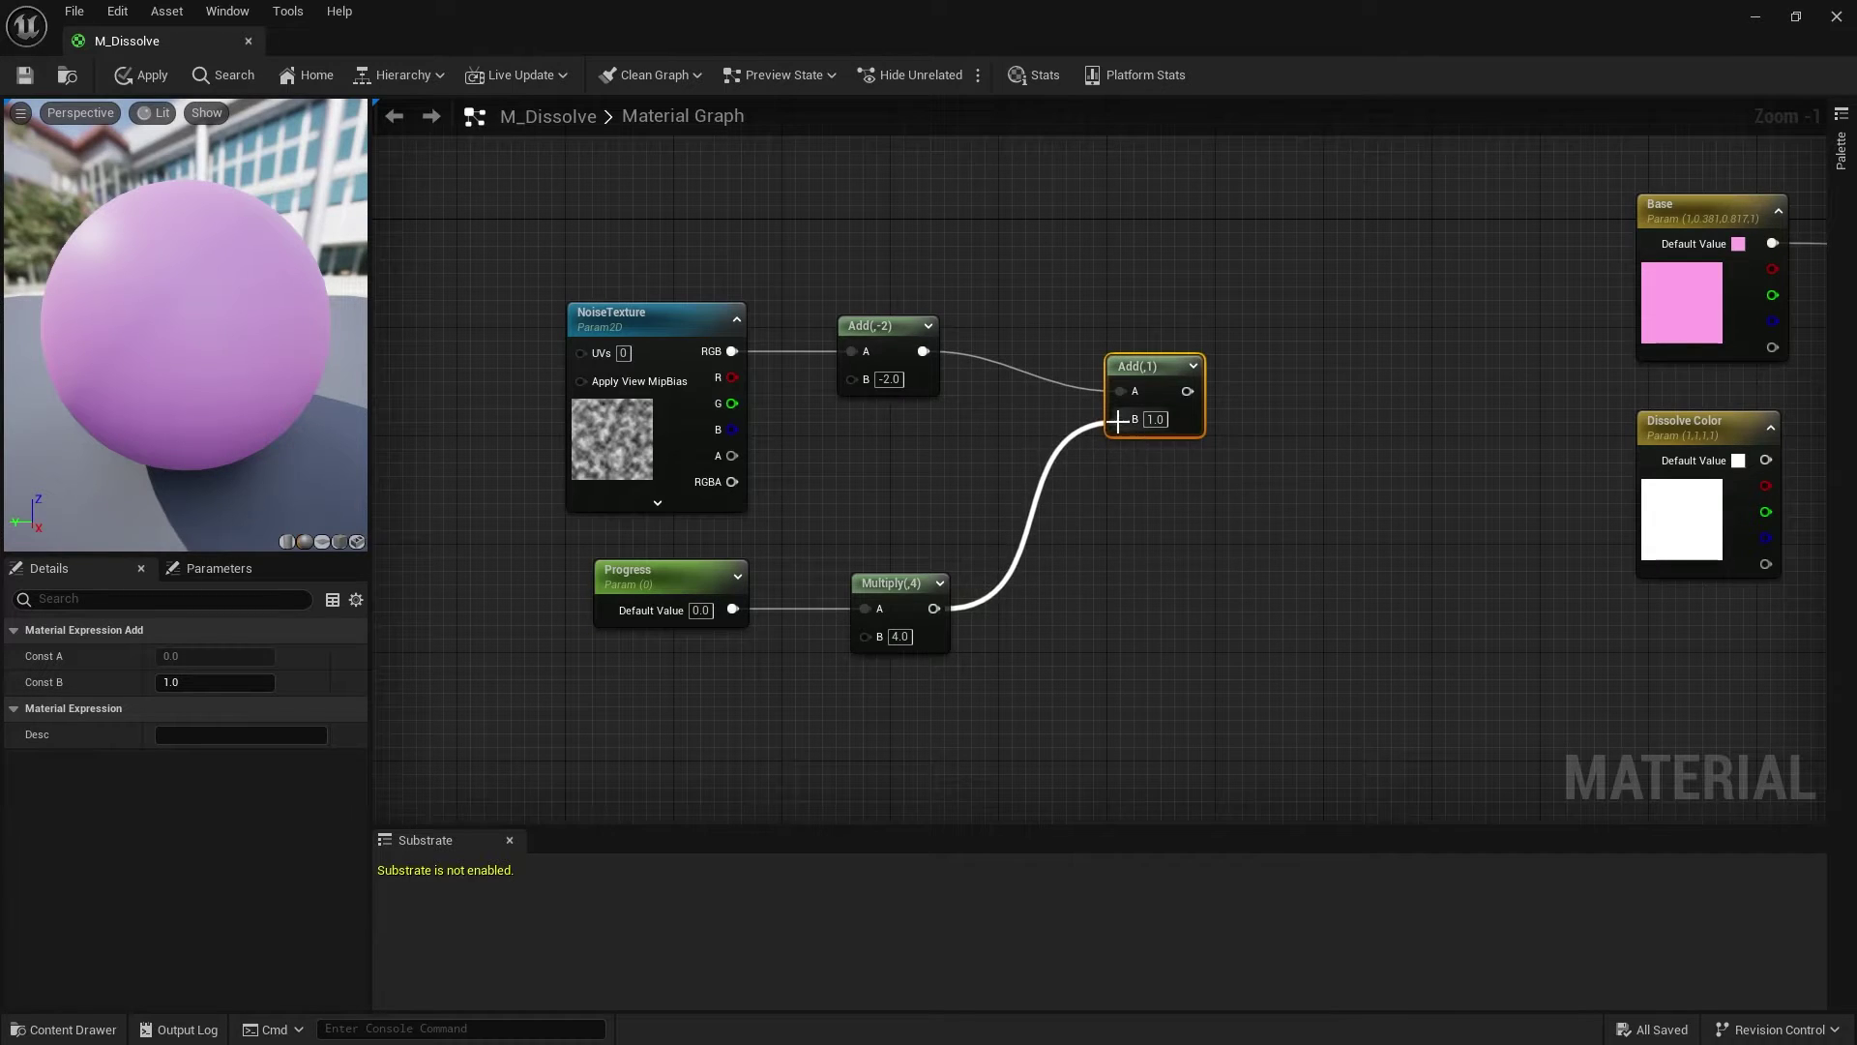
click(1135, 501)
Step: Connect the second Add node's output to a new Saturate node
right_drag(1136, 501, 1100, 503)
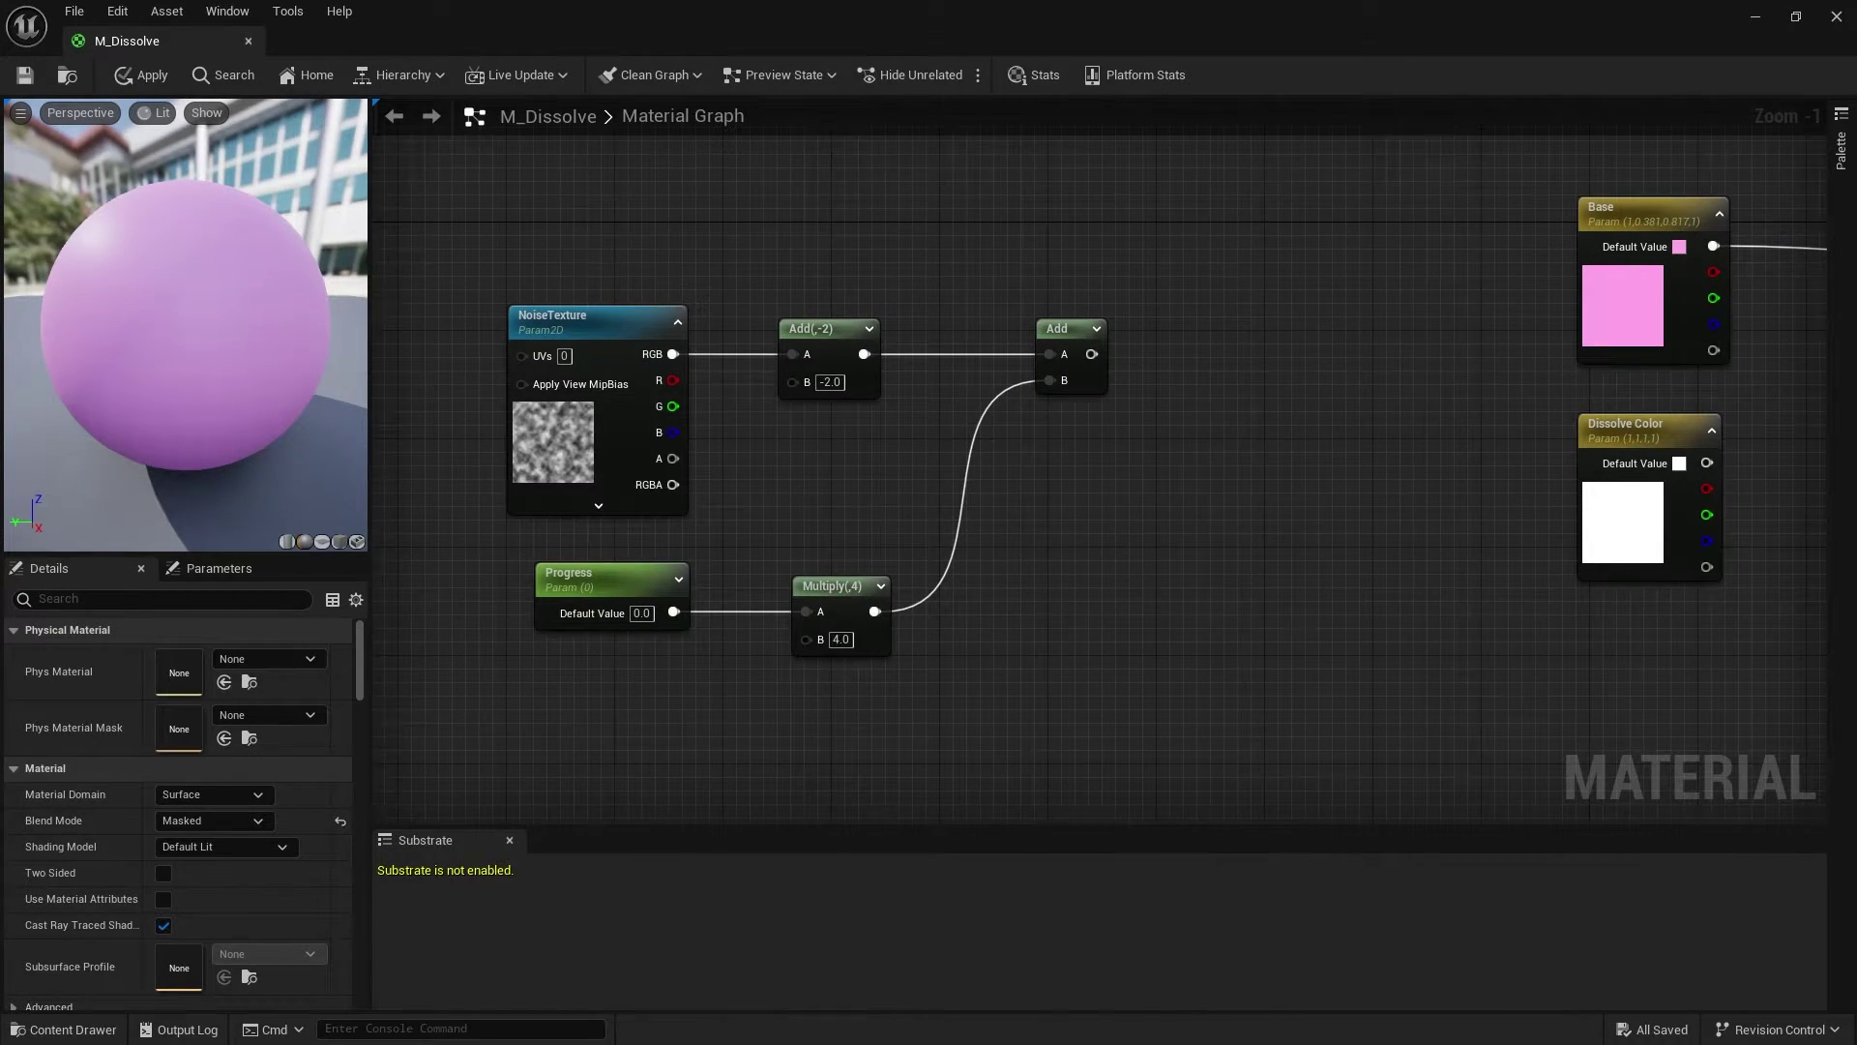
right_drag(1168, 404, 1097, 415)
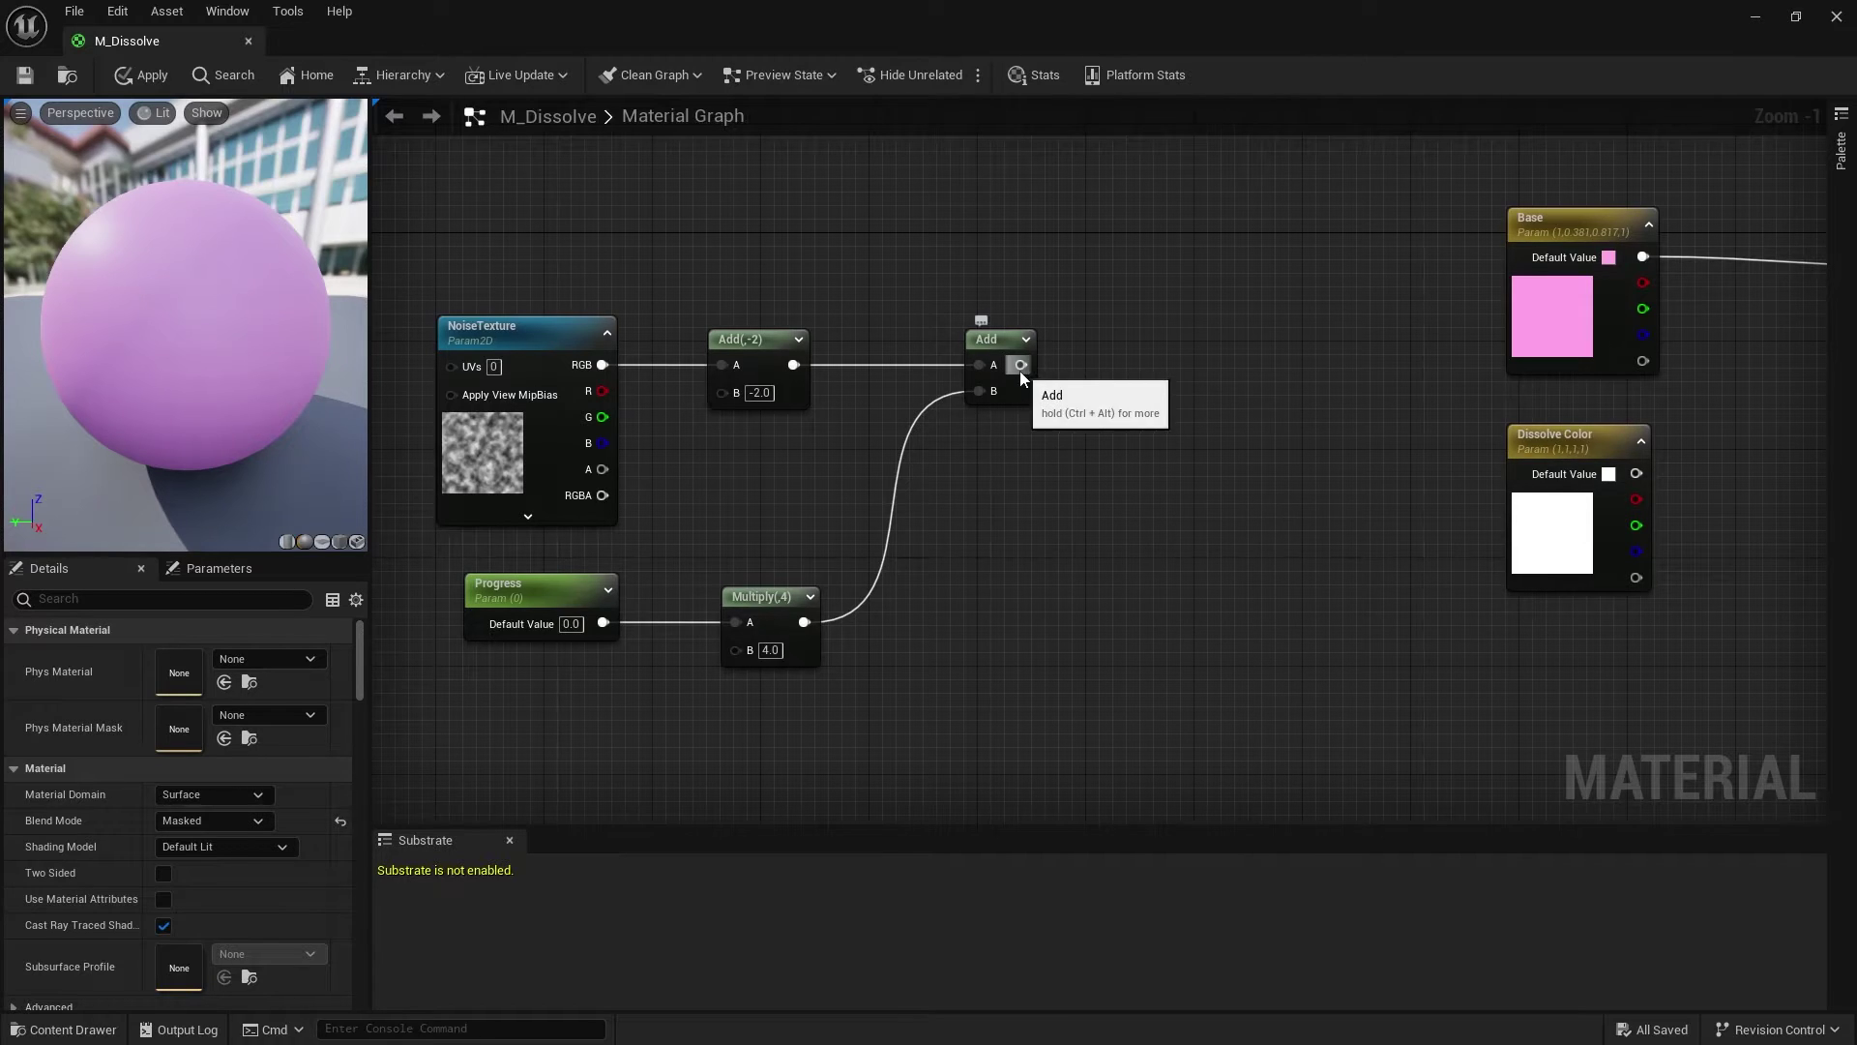
drag(1021, 365, 1093, 363)
text(sat)
click(1151, 470)
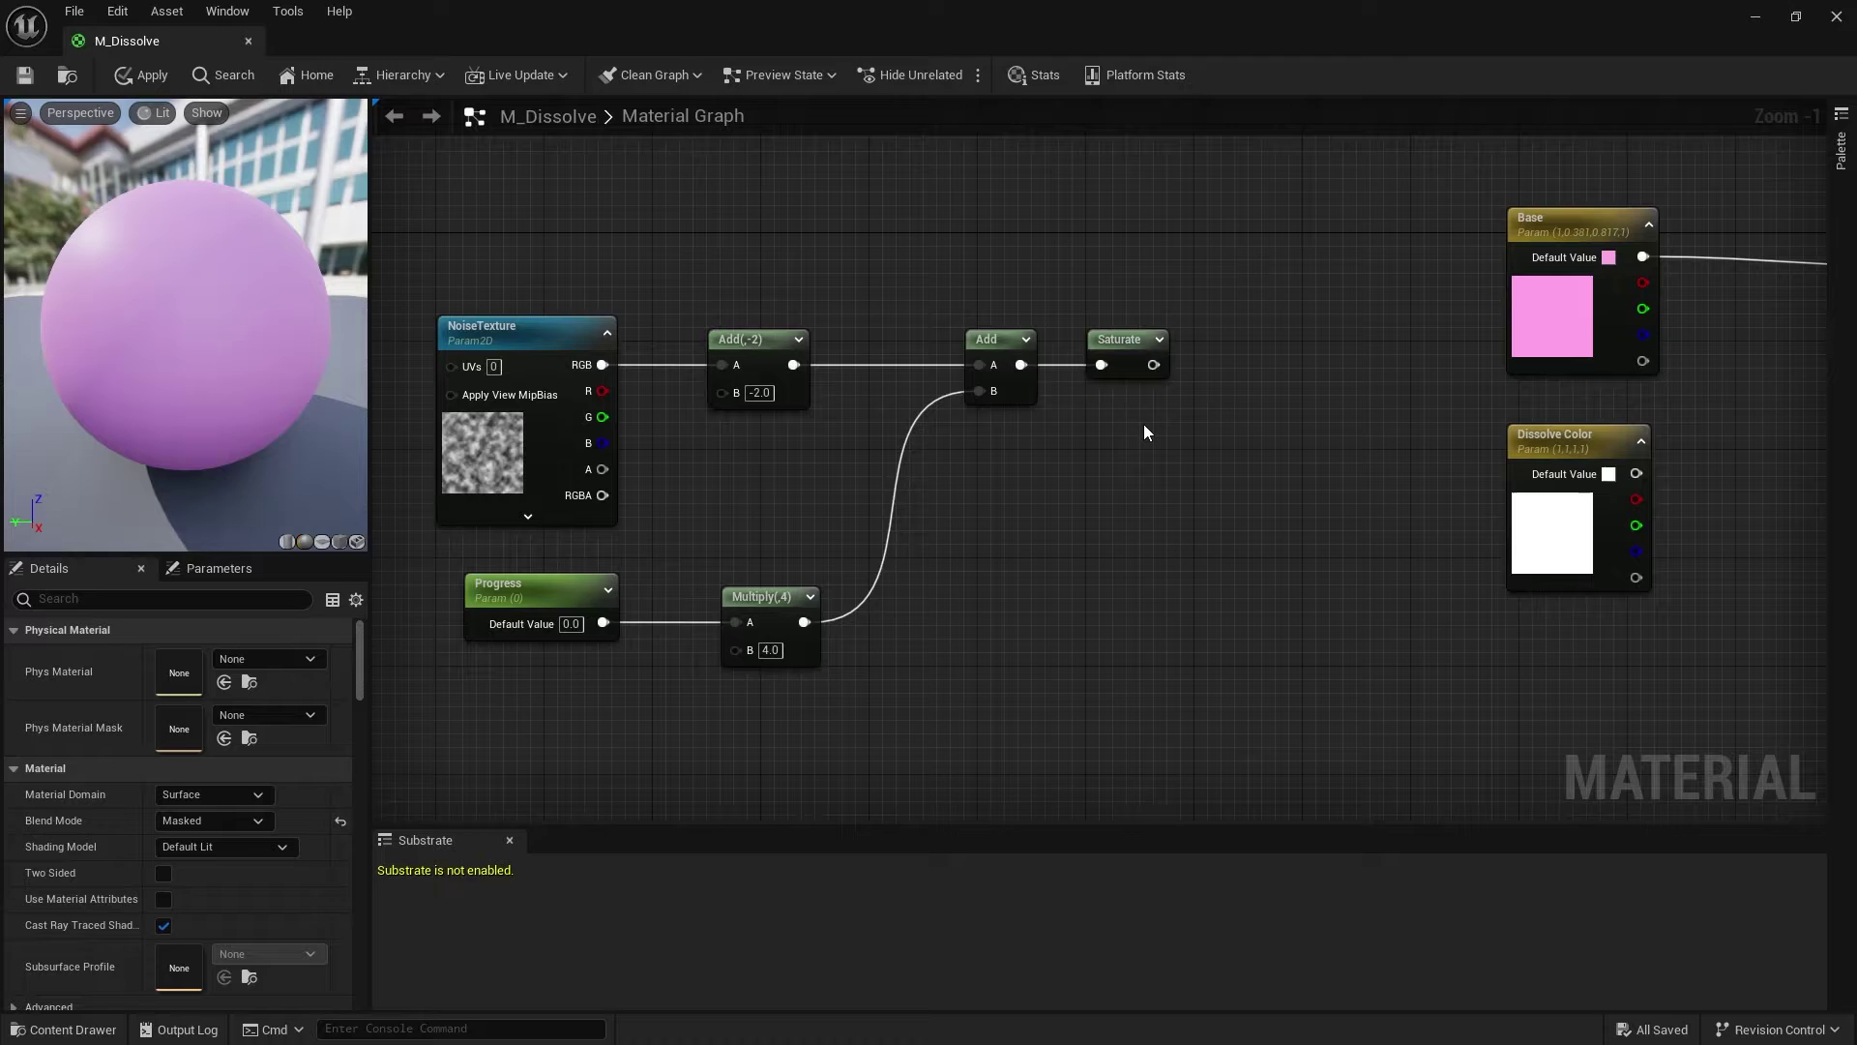
Step: Connect the Saturate output to a new Frac node lined up beside it
right_drag(1144, 432, 966, 442)
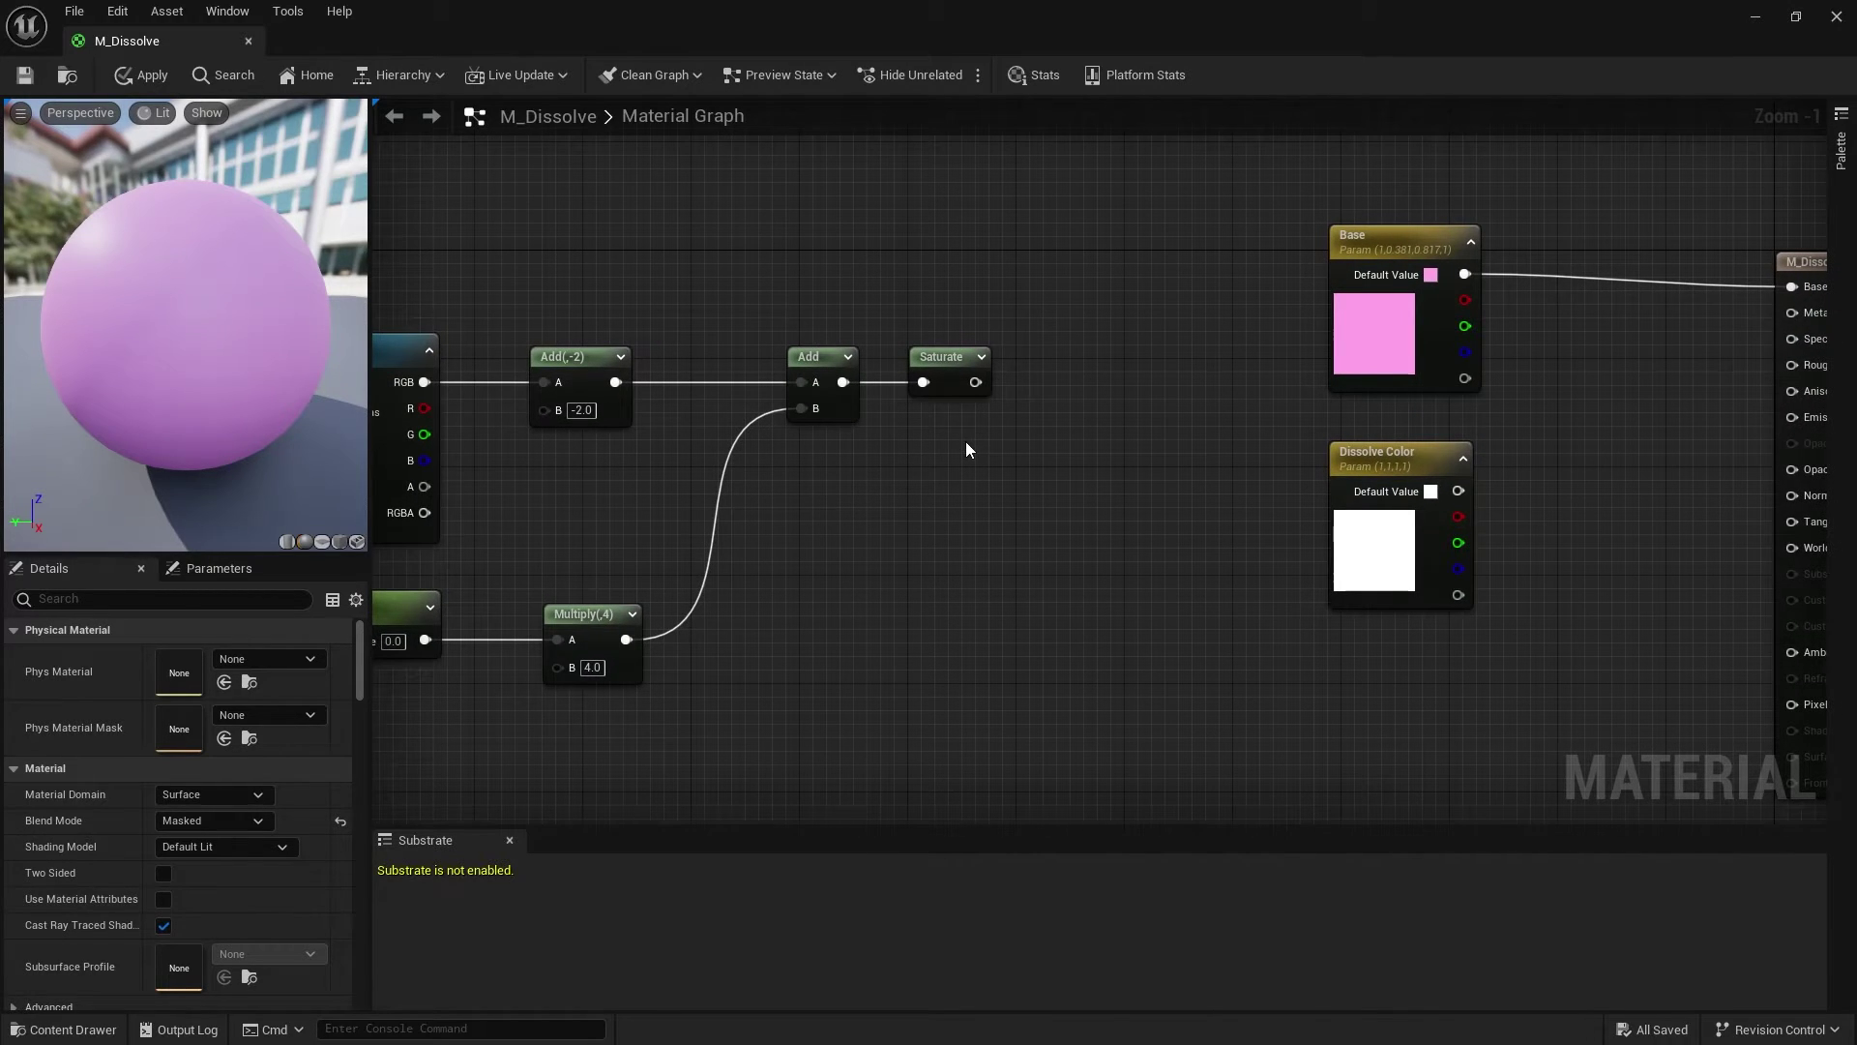
drag(975, 382, 1057, 383)
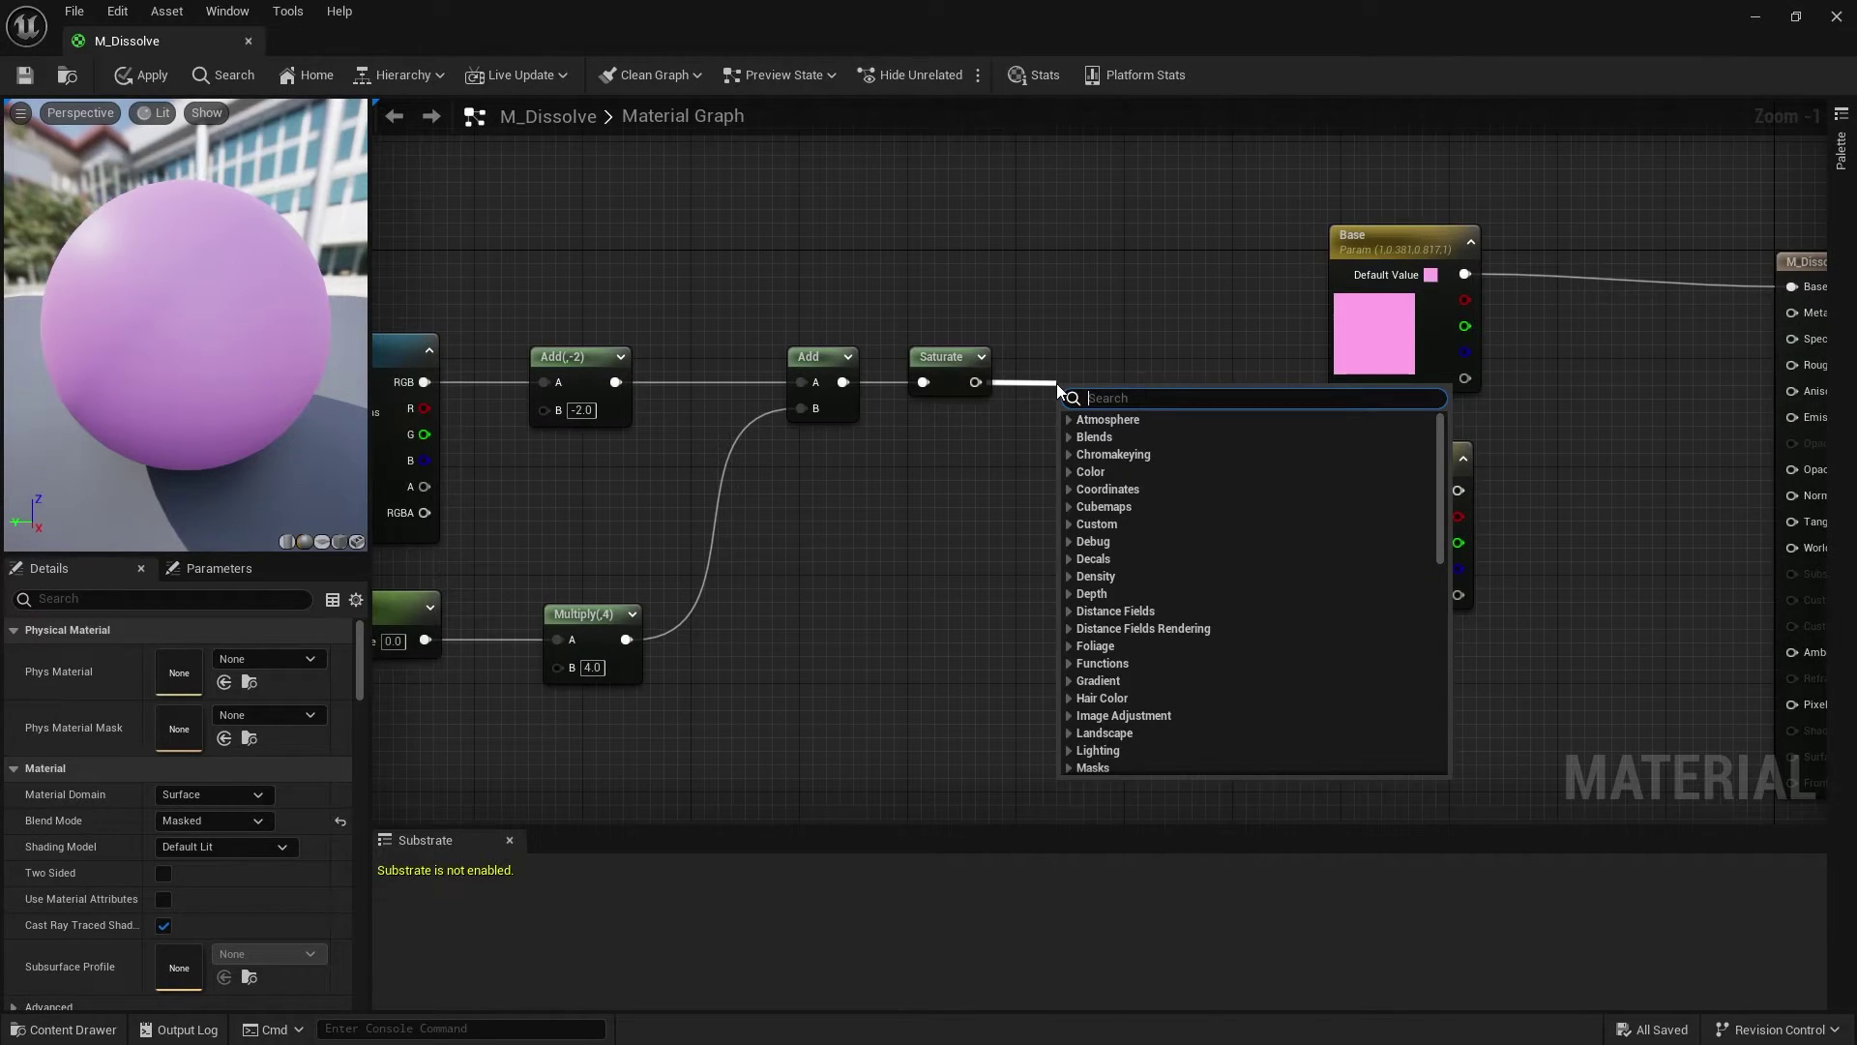
text(frac)
click(1098, 444)
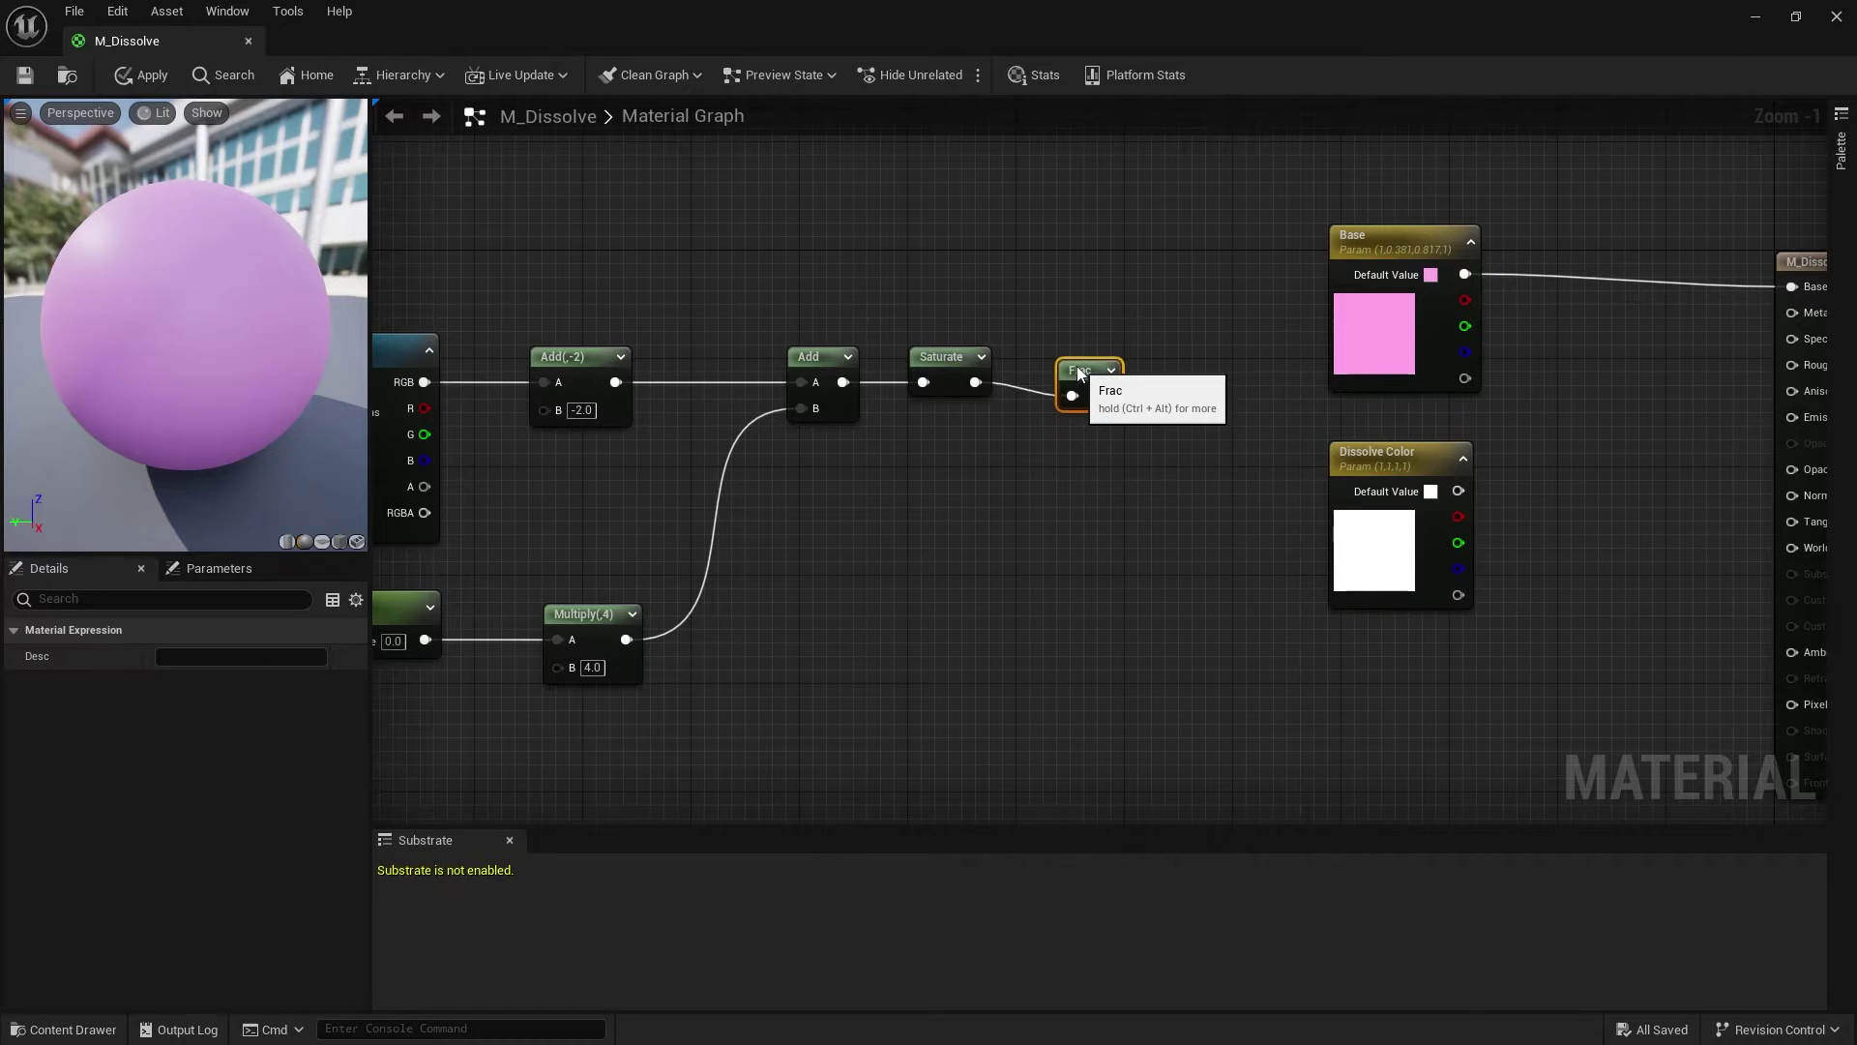
click(1108, 449)
Step: Feed the Frac output into a new Subtract node with B set to 0.6, in line with the chain
right_drag(1109, 449, 1012, 450)
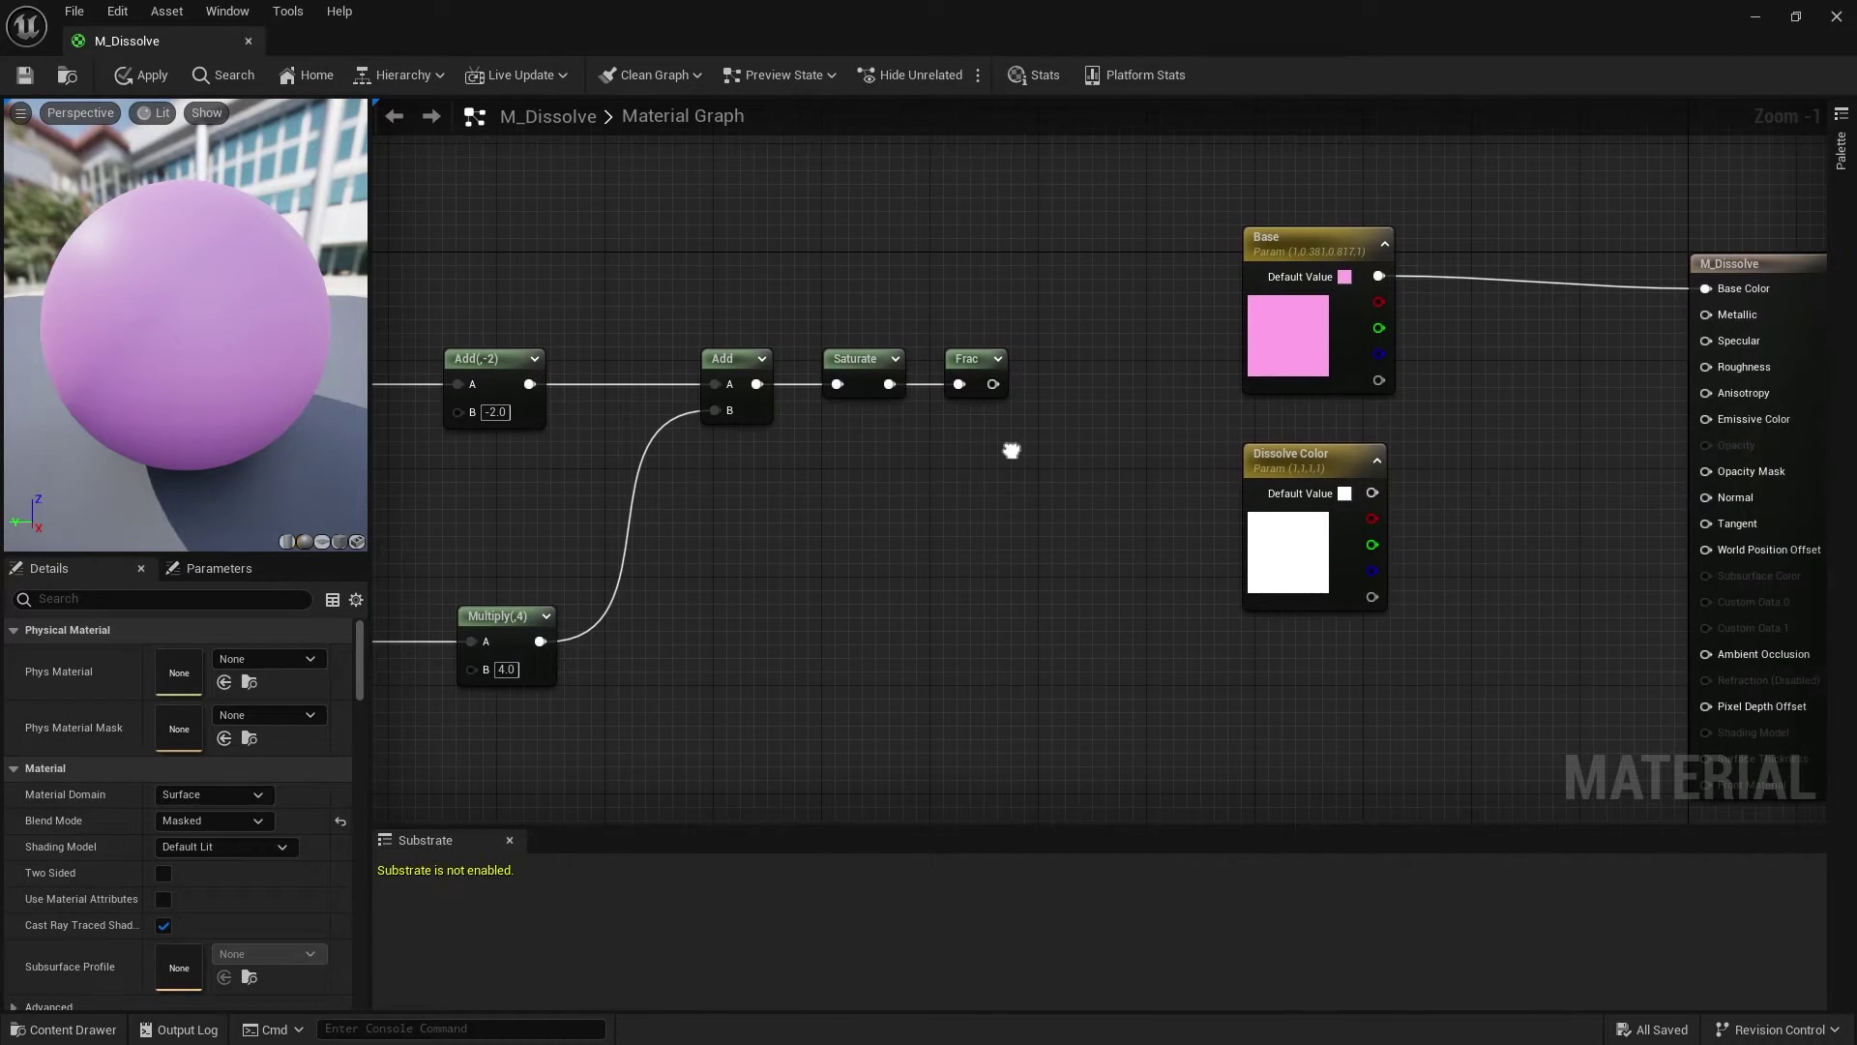
drag(993, 384, 1095, 387)
text(subtract)
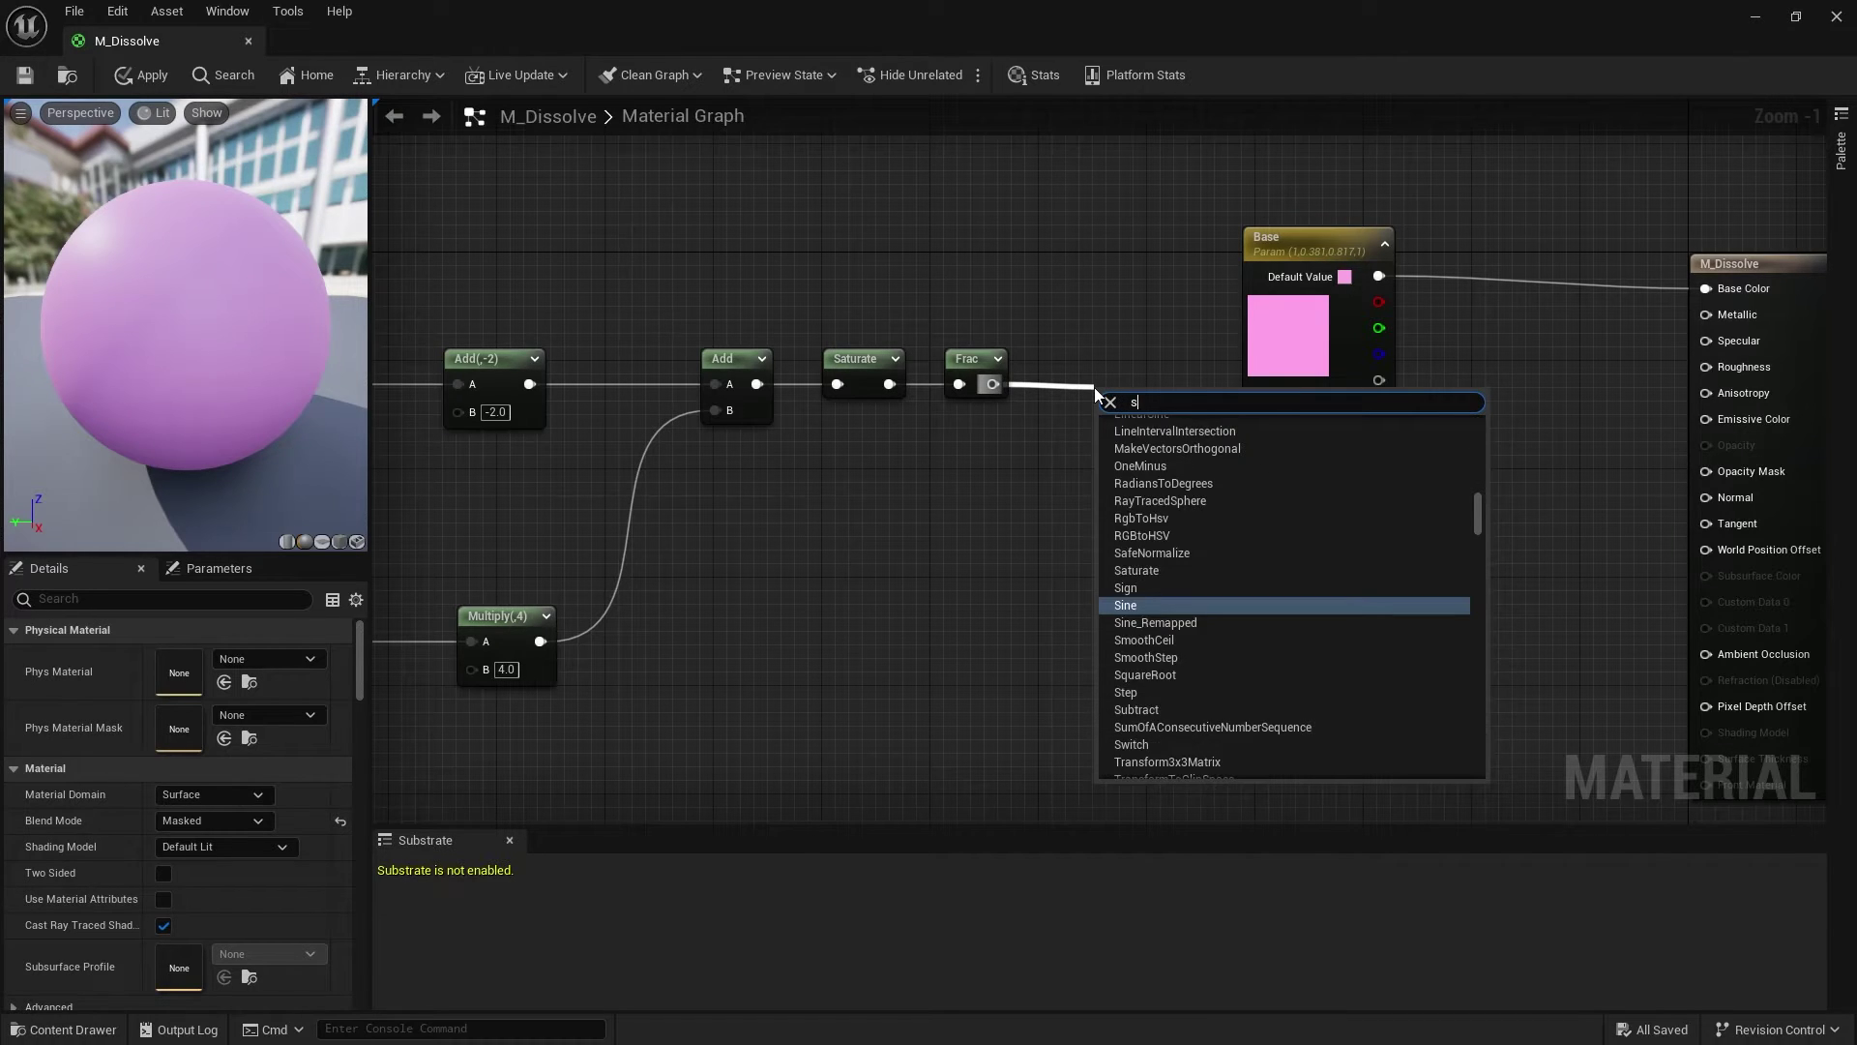
key(Return)
click(1145, 451)
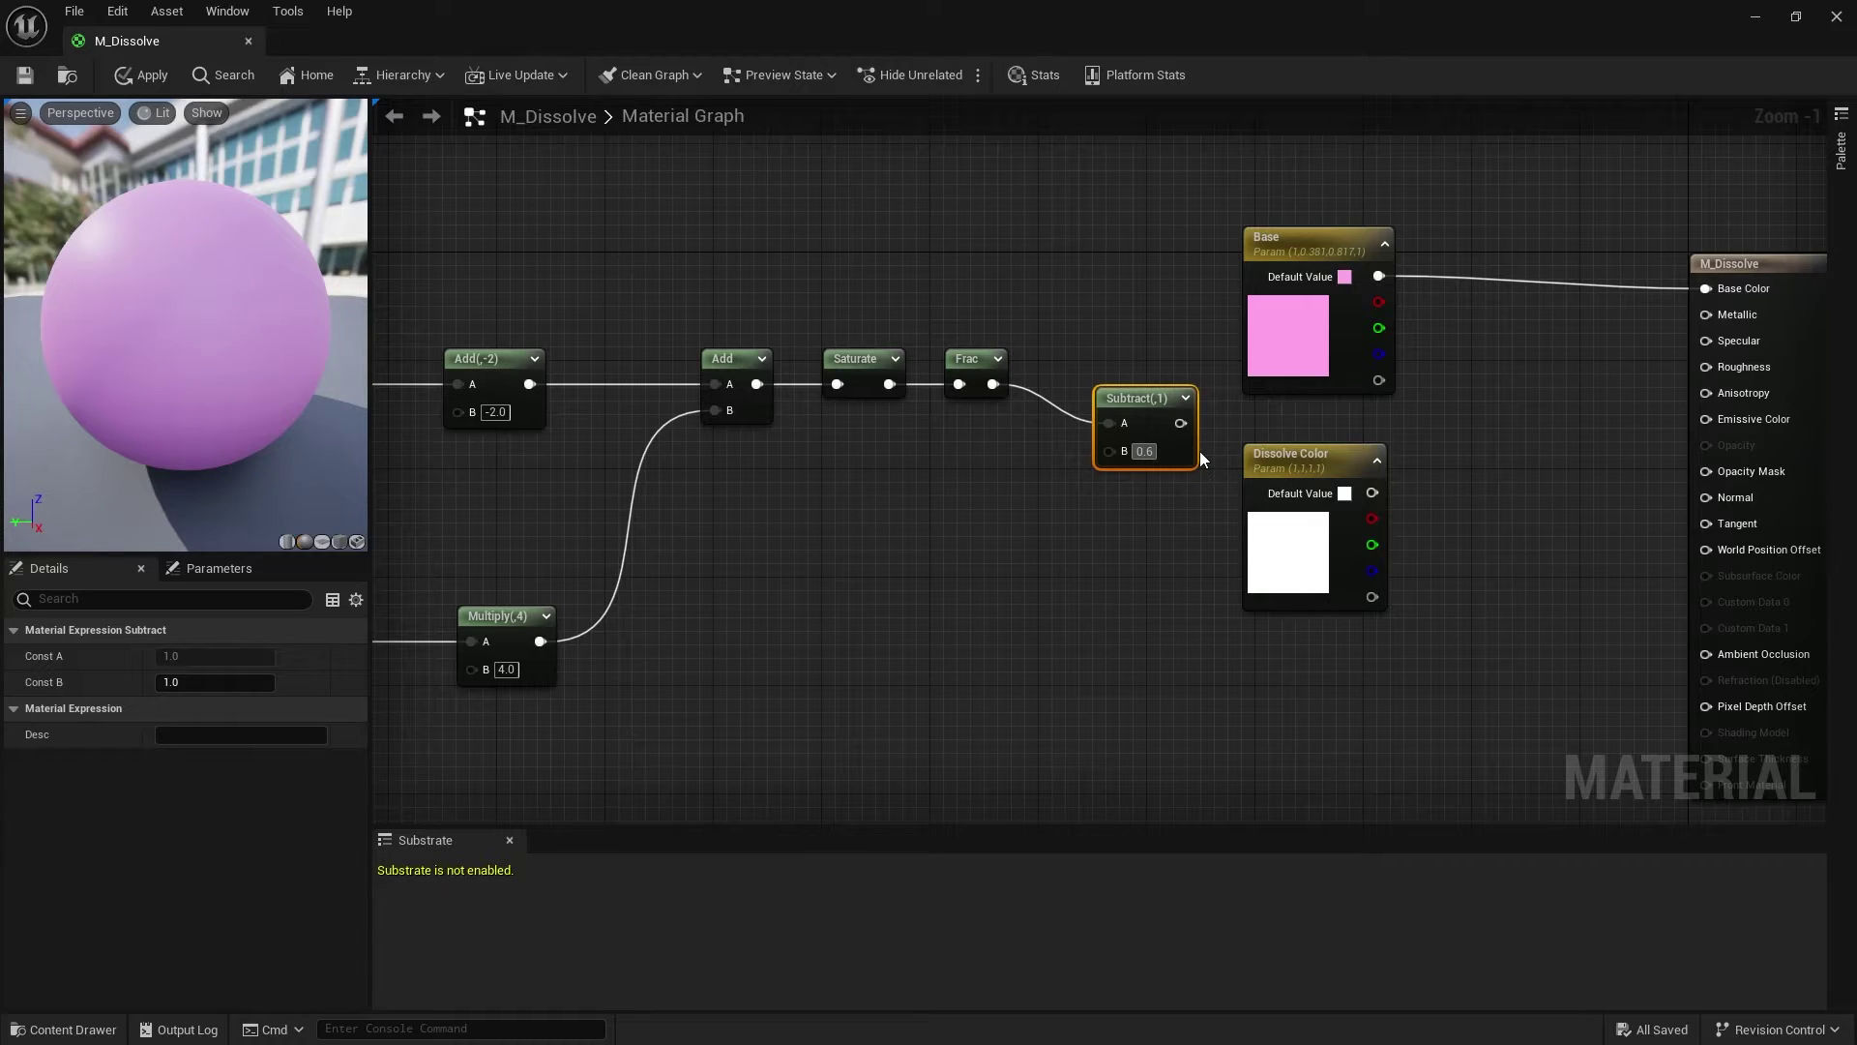
drag(1139, 400, 1125, 360)
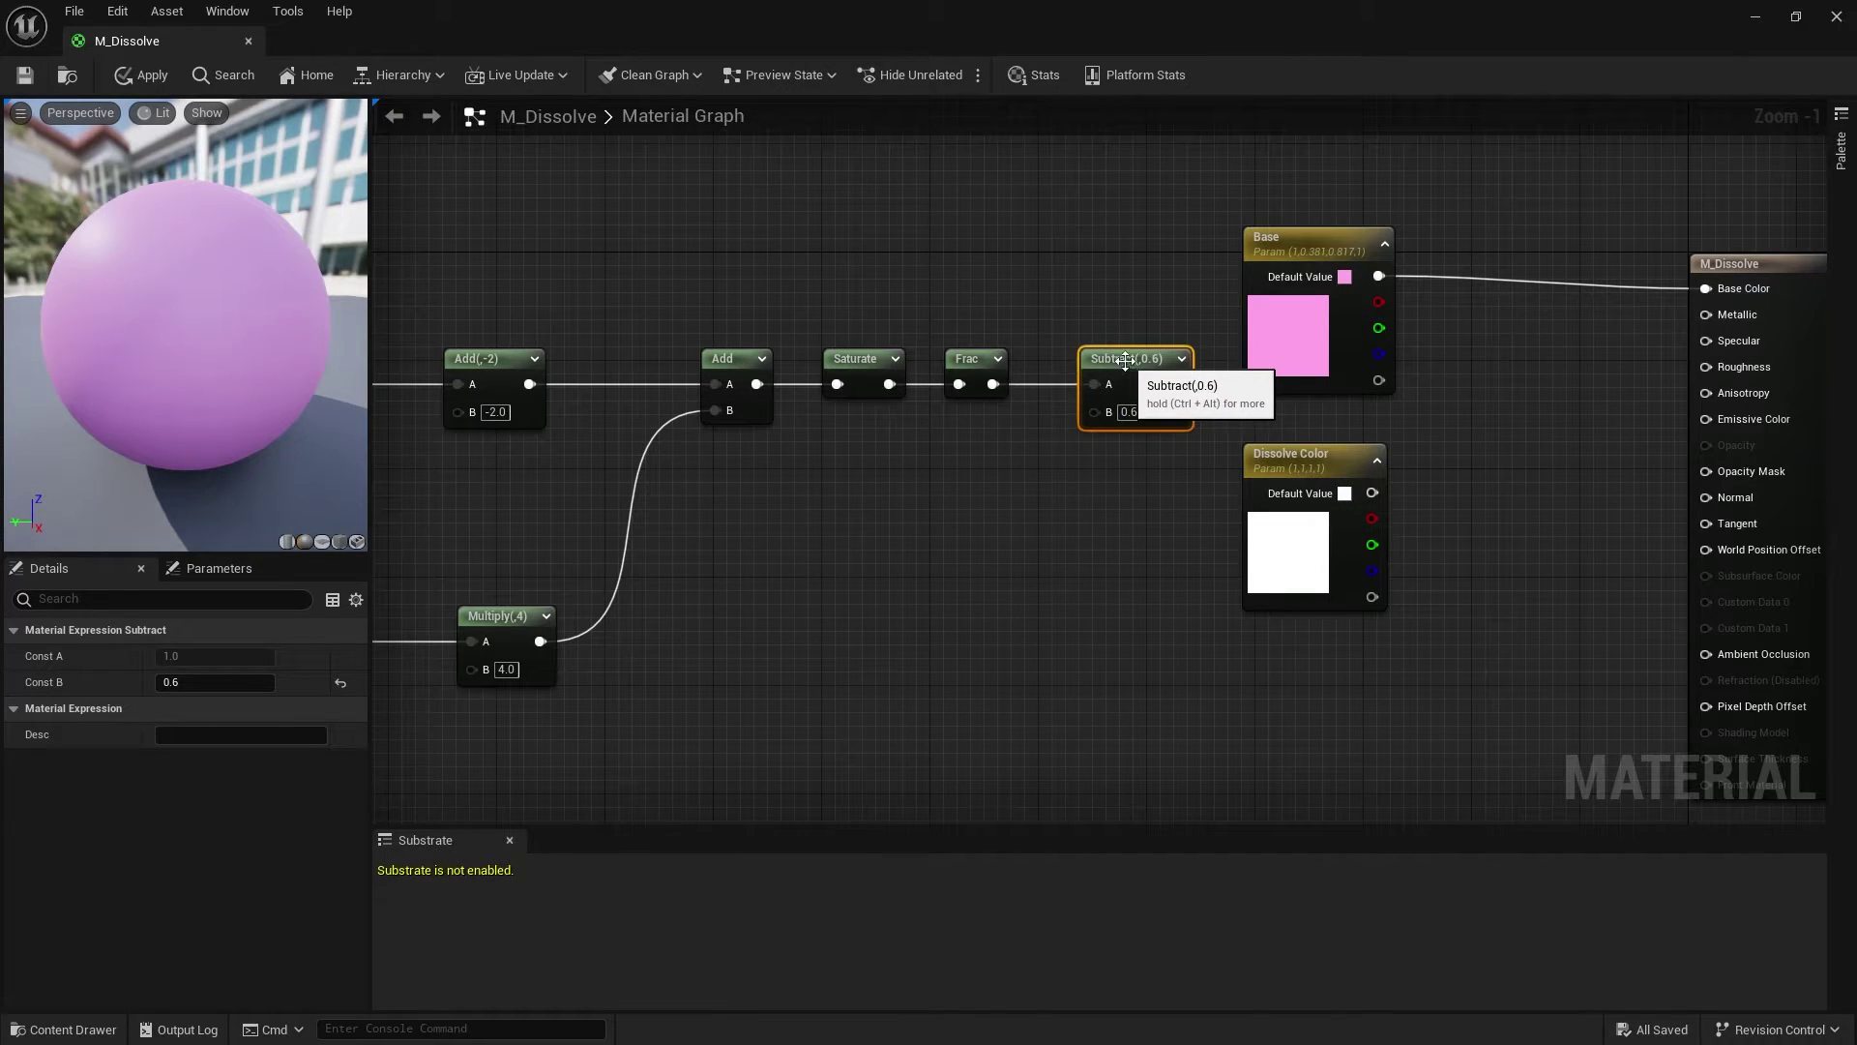
Step: Shift the whole noise and Progress node network farther away from the Base and Dissolve Color parameters
click(1006, 540)
scroll(1006, 540, down, 1)
right_drag(967, 549, 1314, 542)
drag(615, 256, 1464, 743)
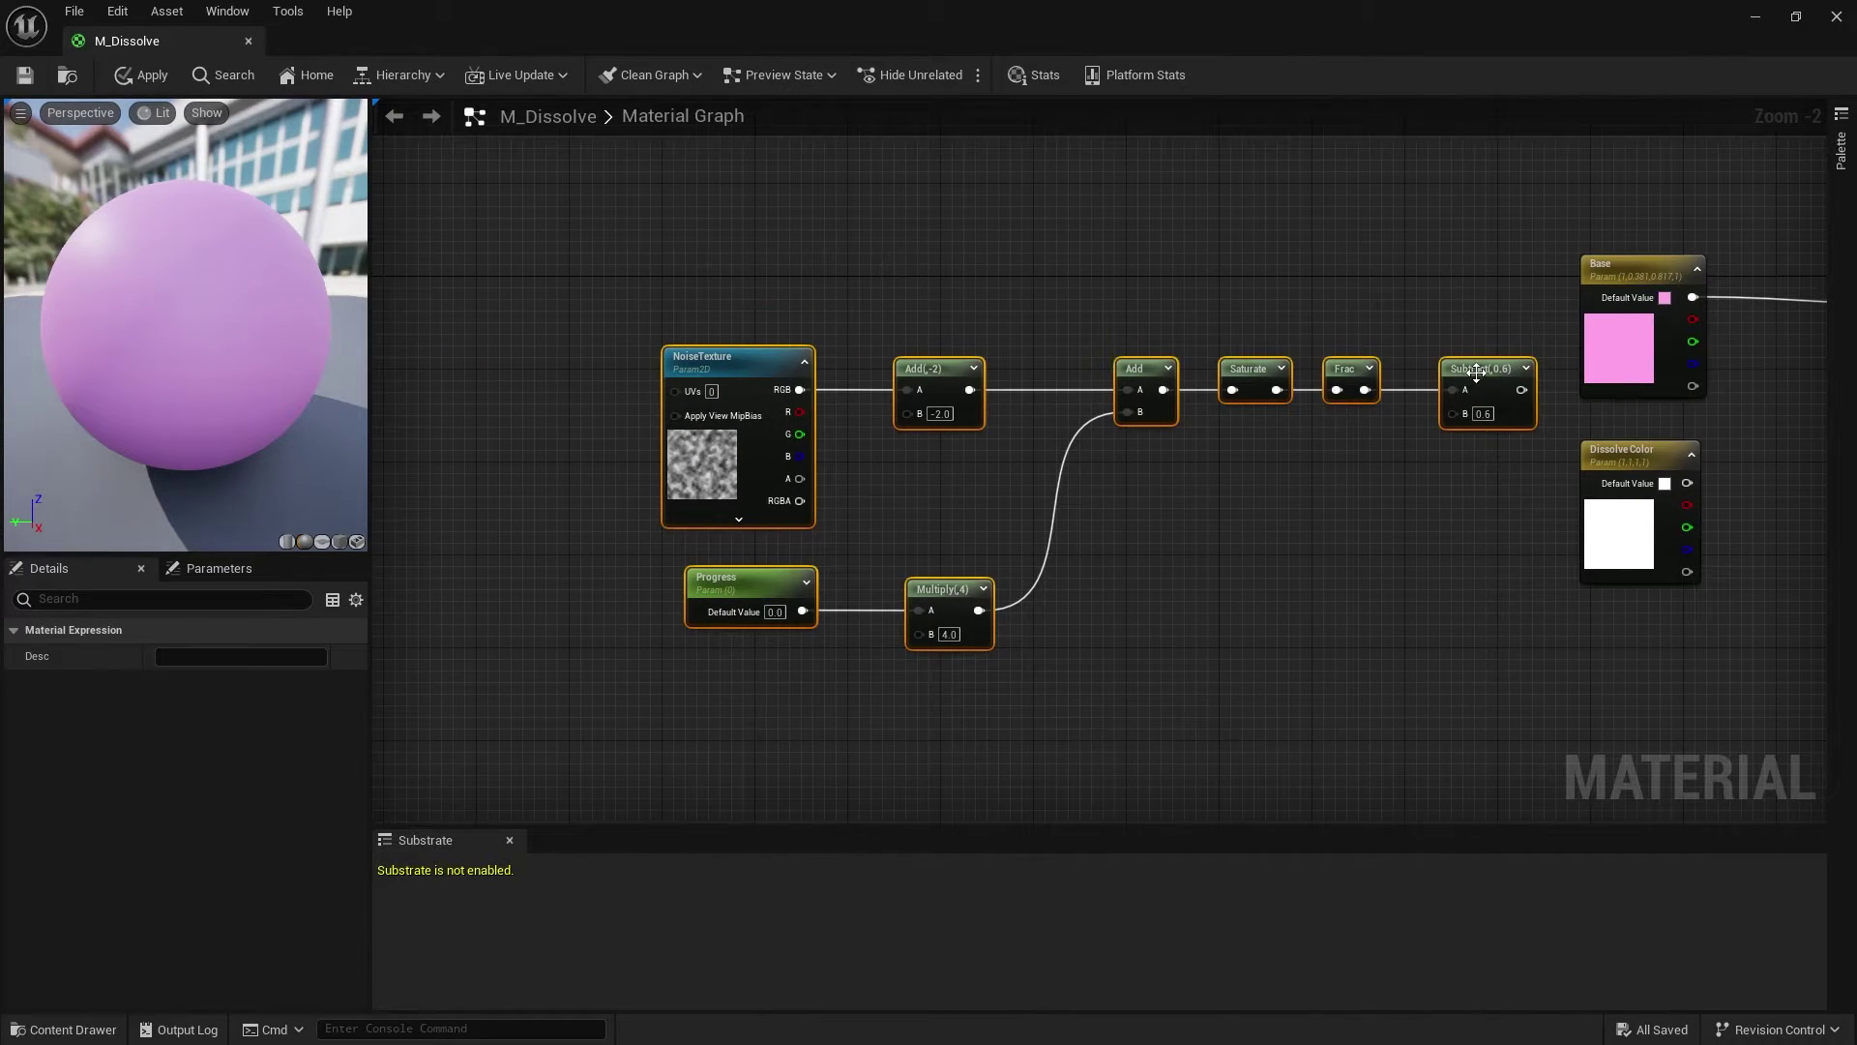
drag(1476, 372, 1049, 398)
click(1224, 455)
Step: Connect the Subtract output to a new Sign node
right_drag(1223, 461, 1014, 478)
scroll(1014, 478, up, 2)
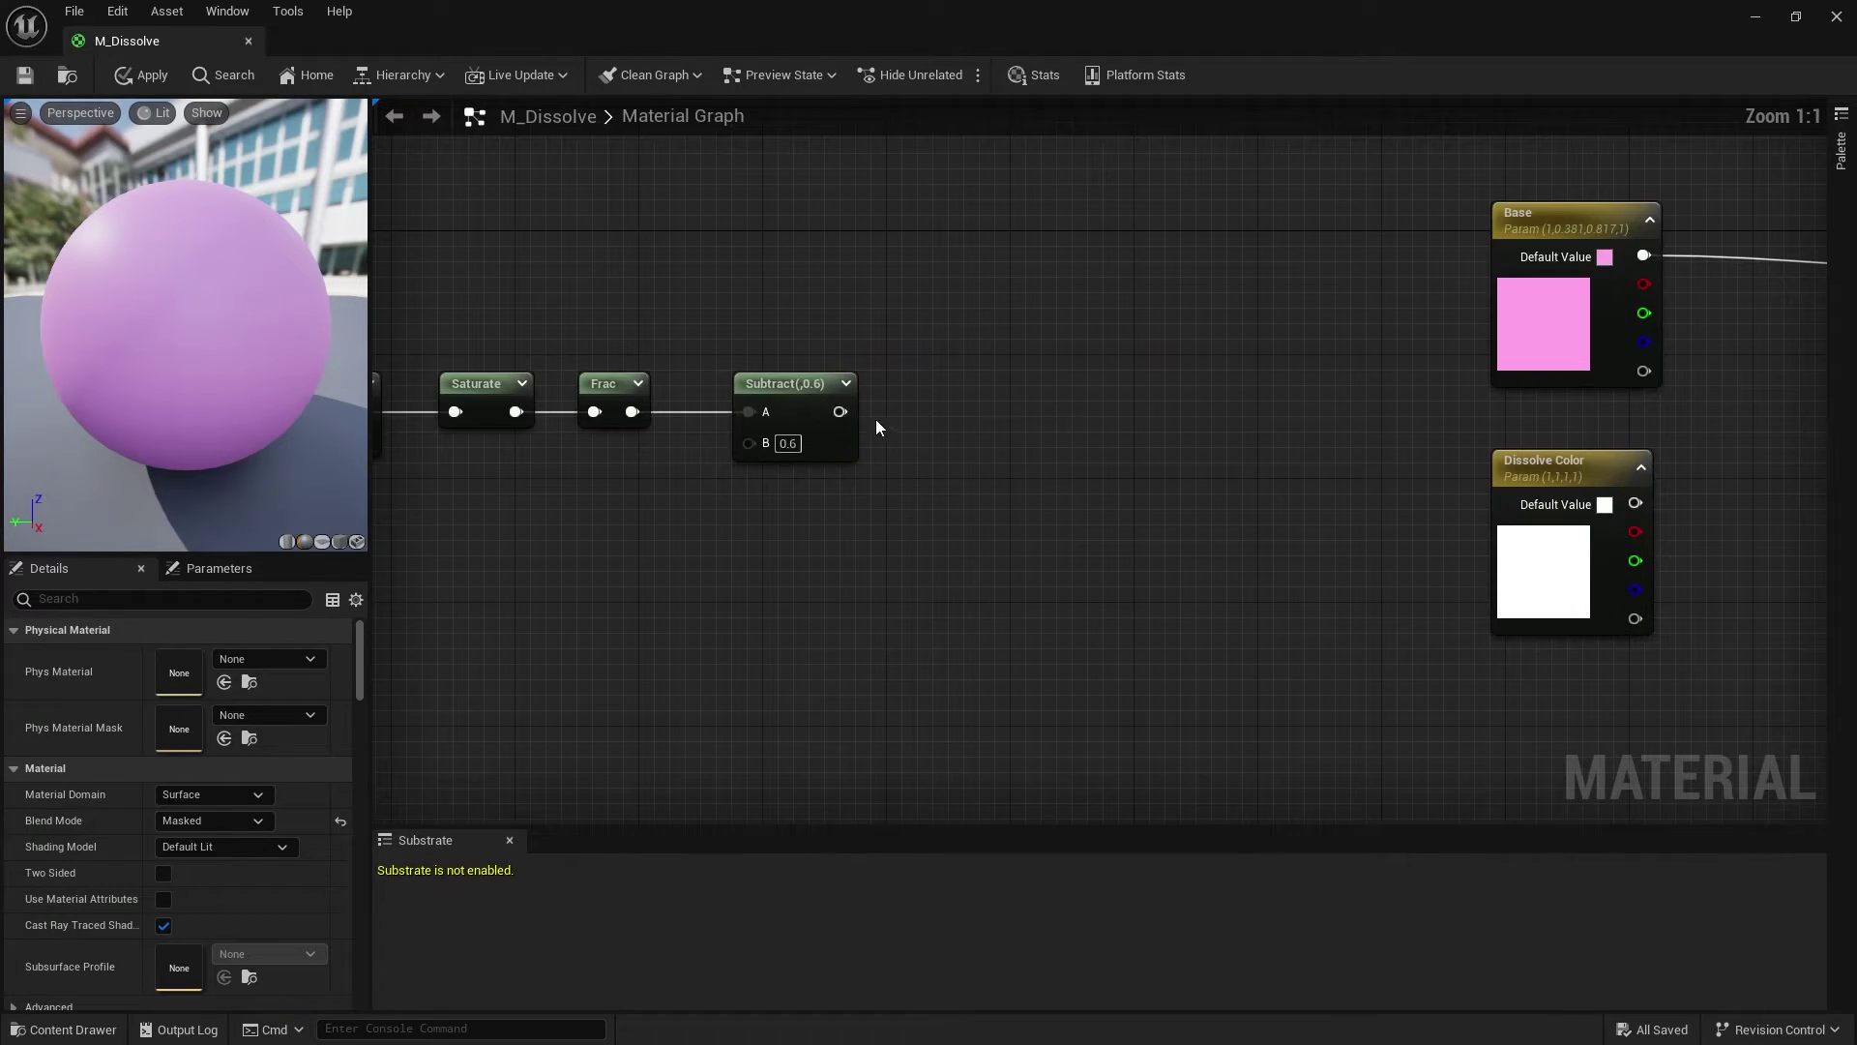
drag(840, 411, 949, 408)
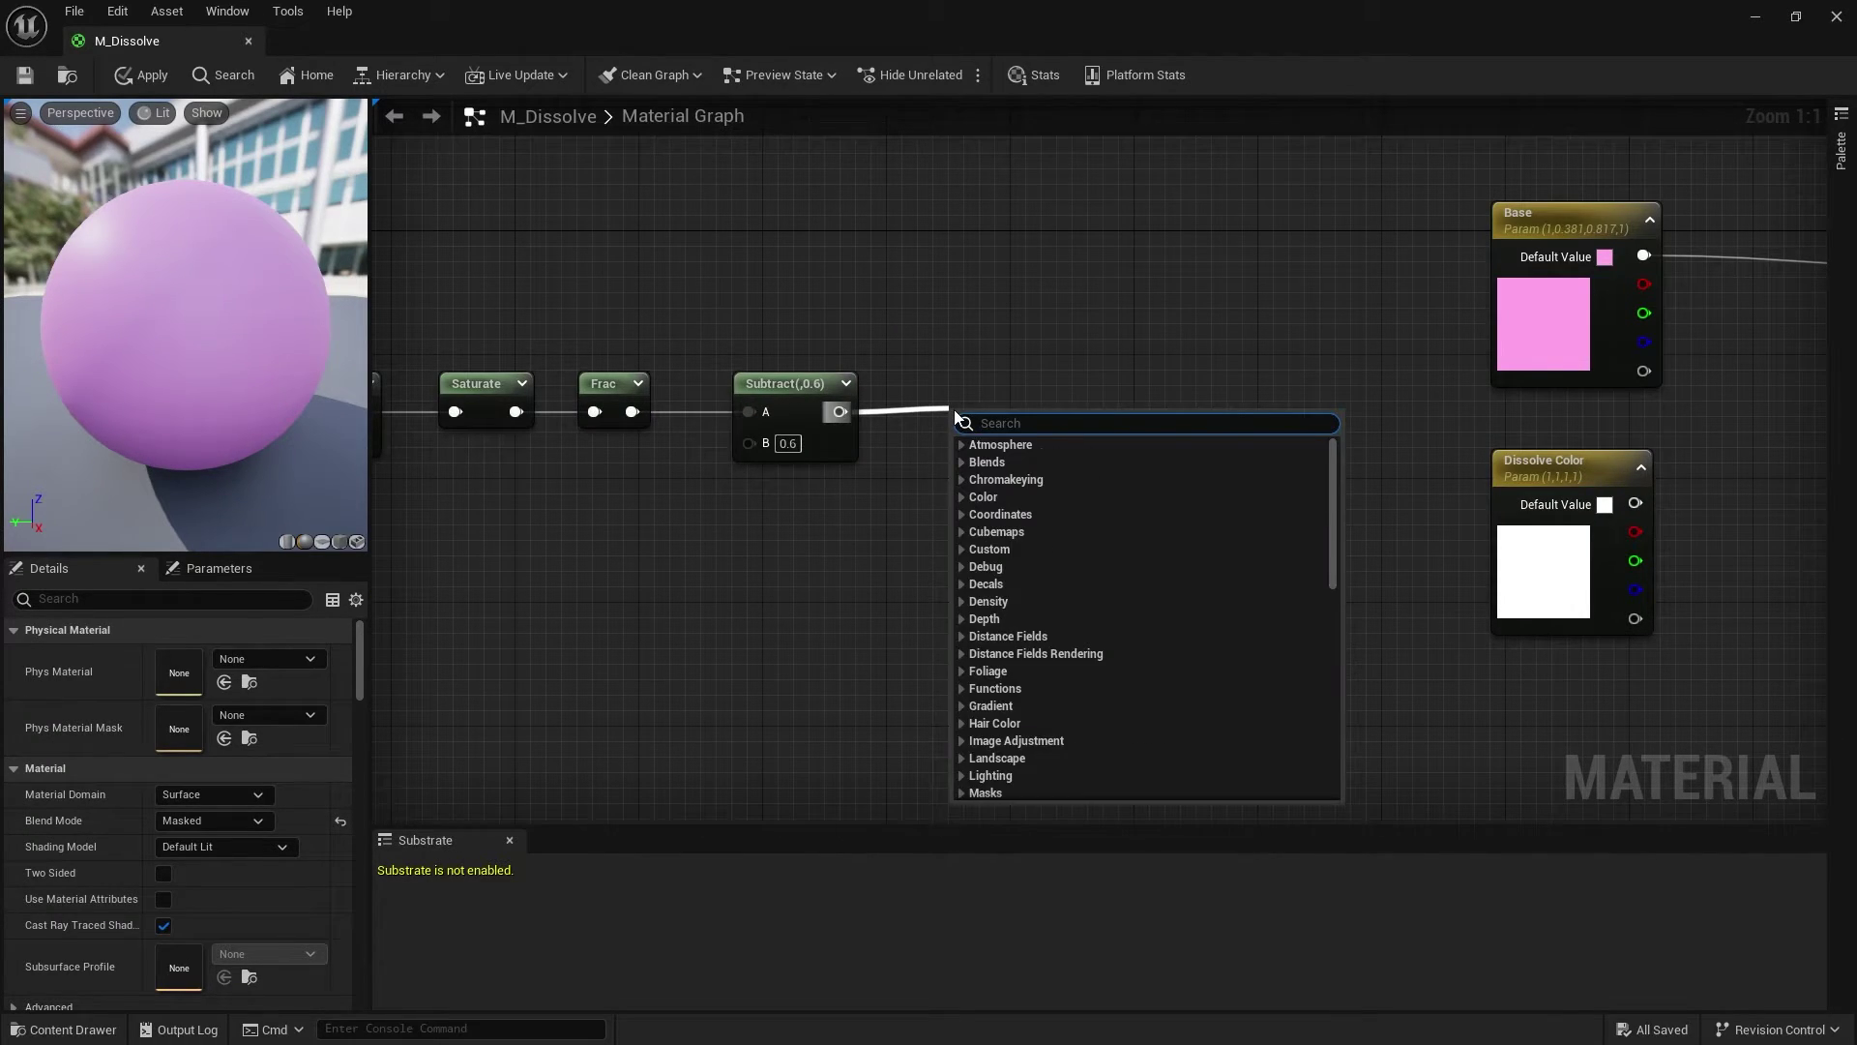
text(sign)
key(Return)
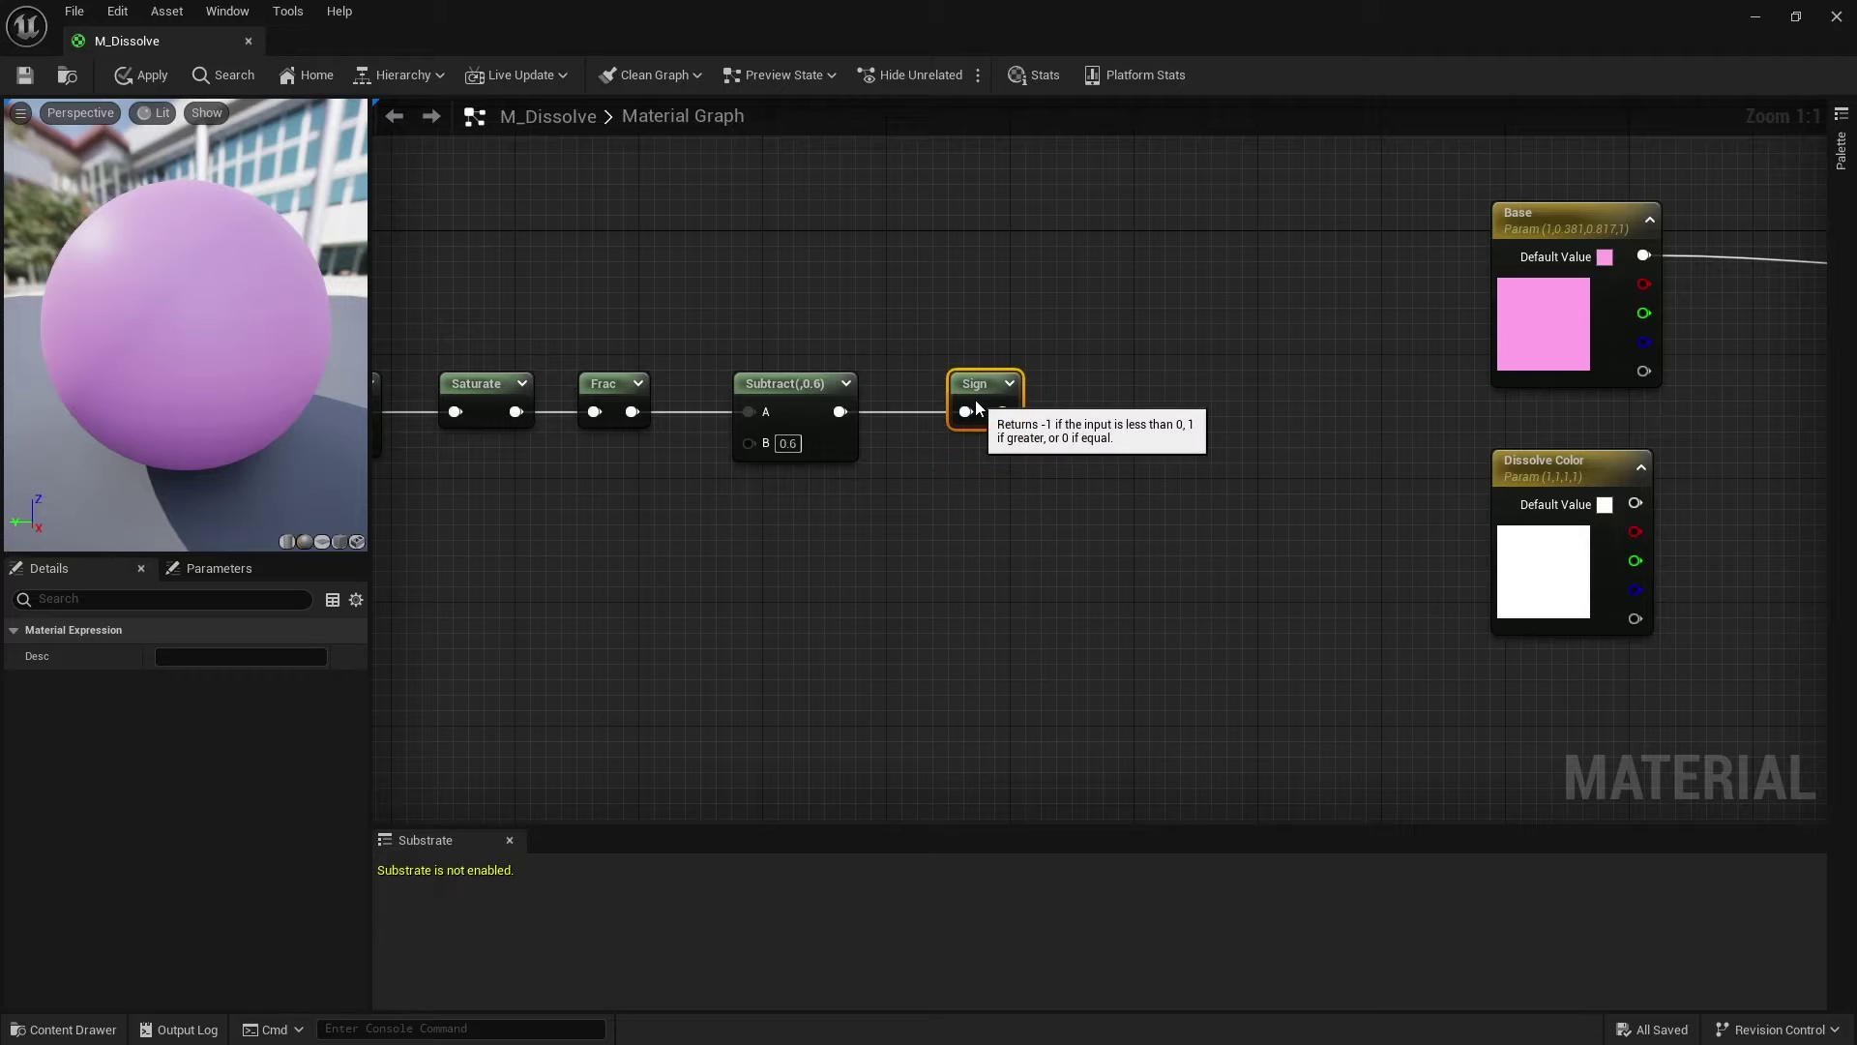
click(1277, 398)
Step: Feed the Sign output into input A of a new Multiply node
right_drag(1277, 398, 1087, 408)
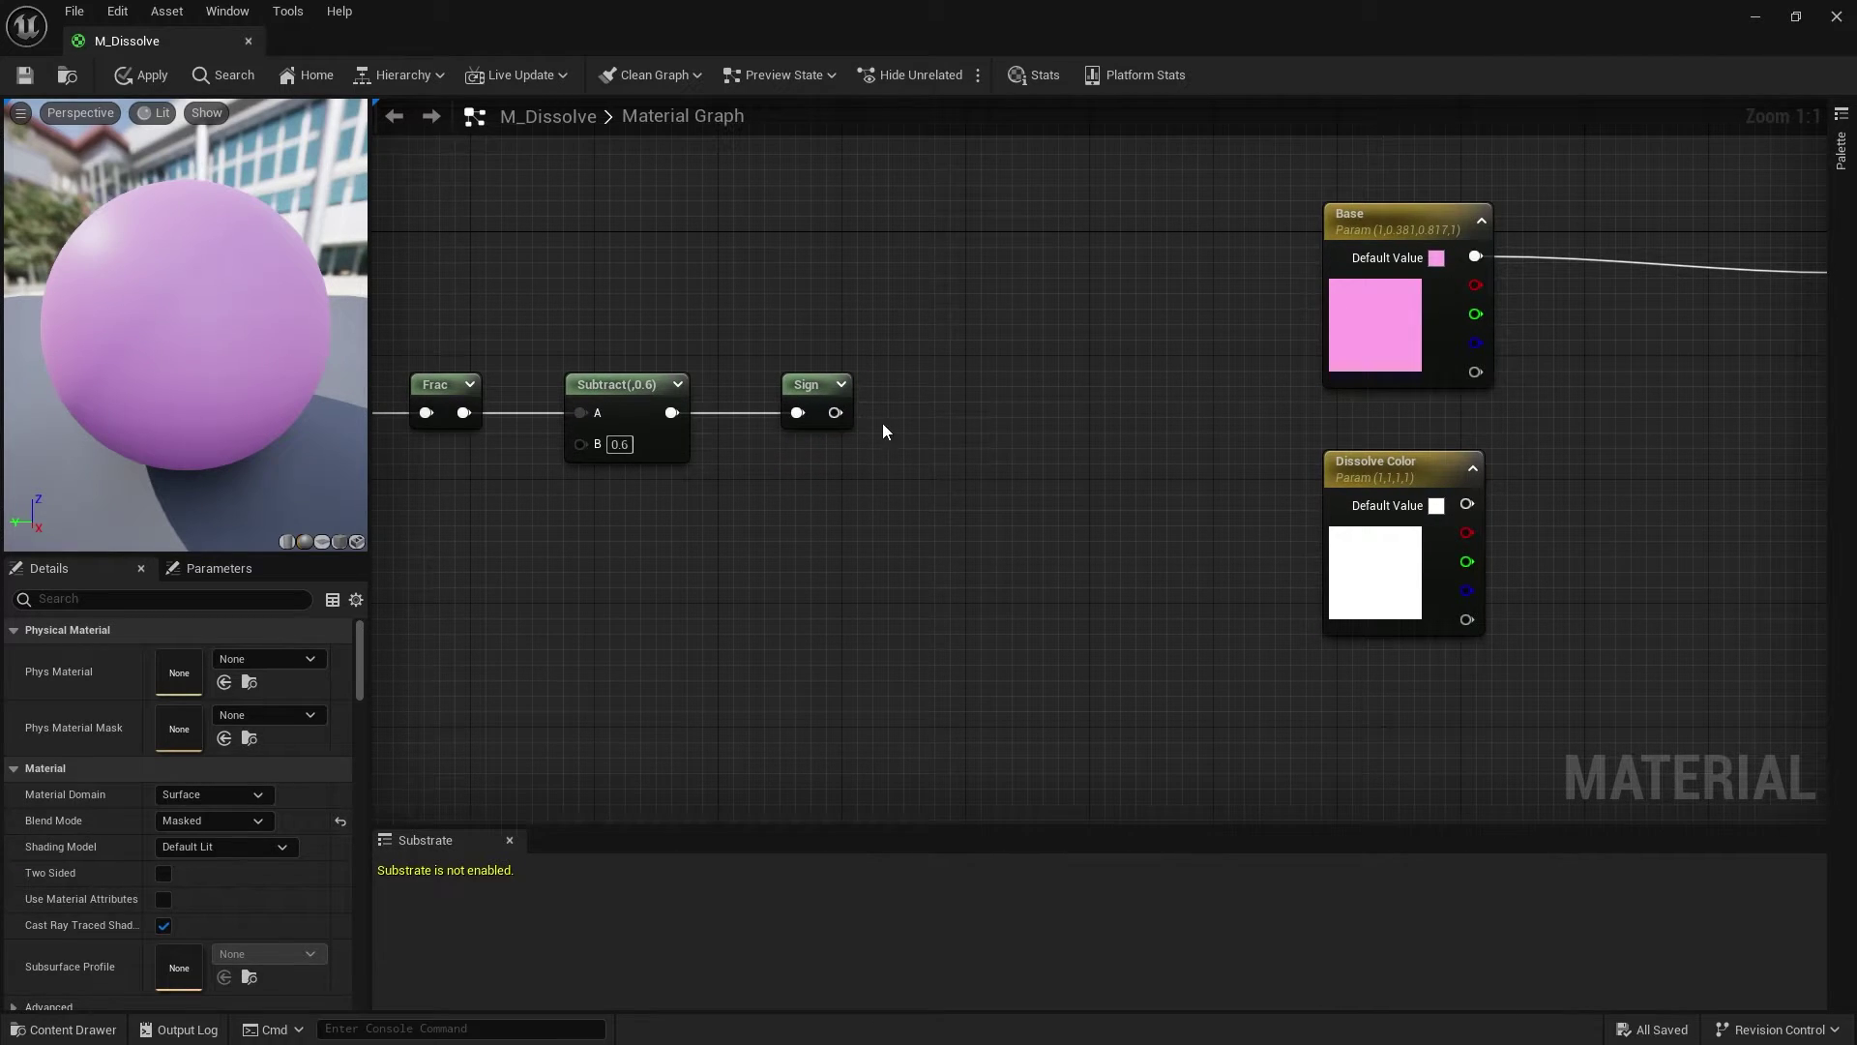
drag(835, 412, 950, 411)
text(multi)
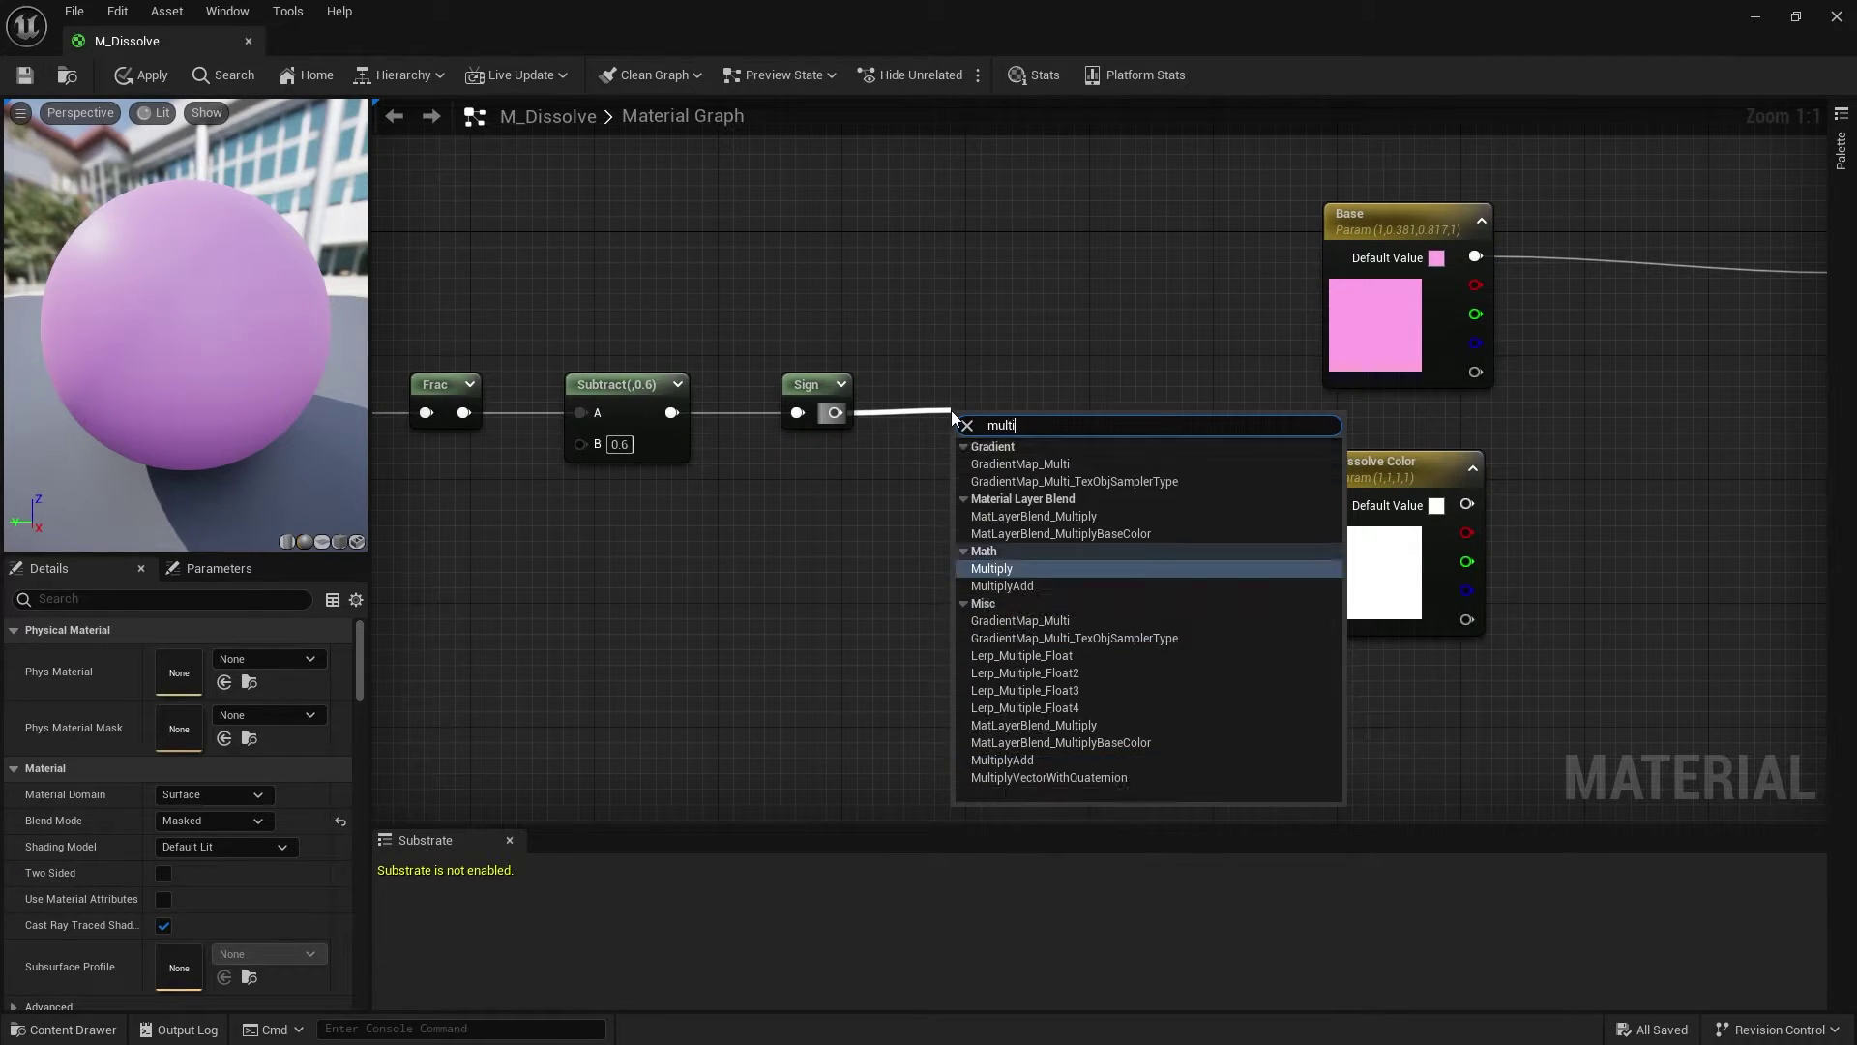
key(Return)
click(951, 549)
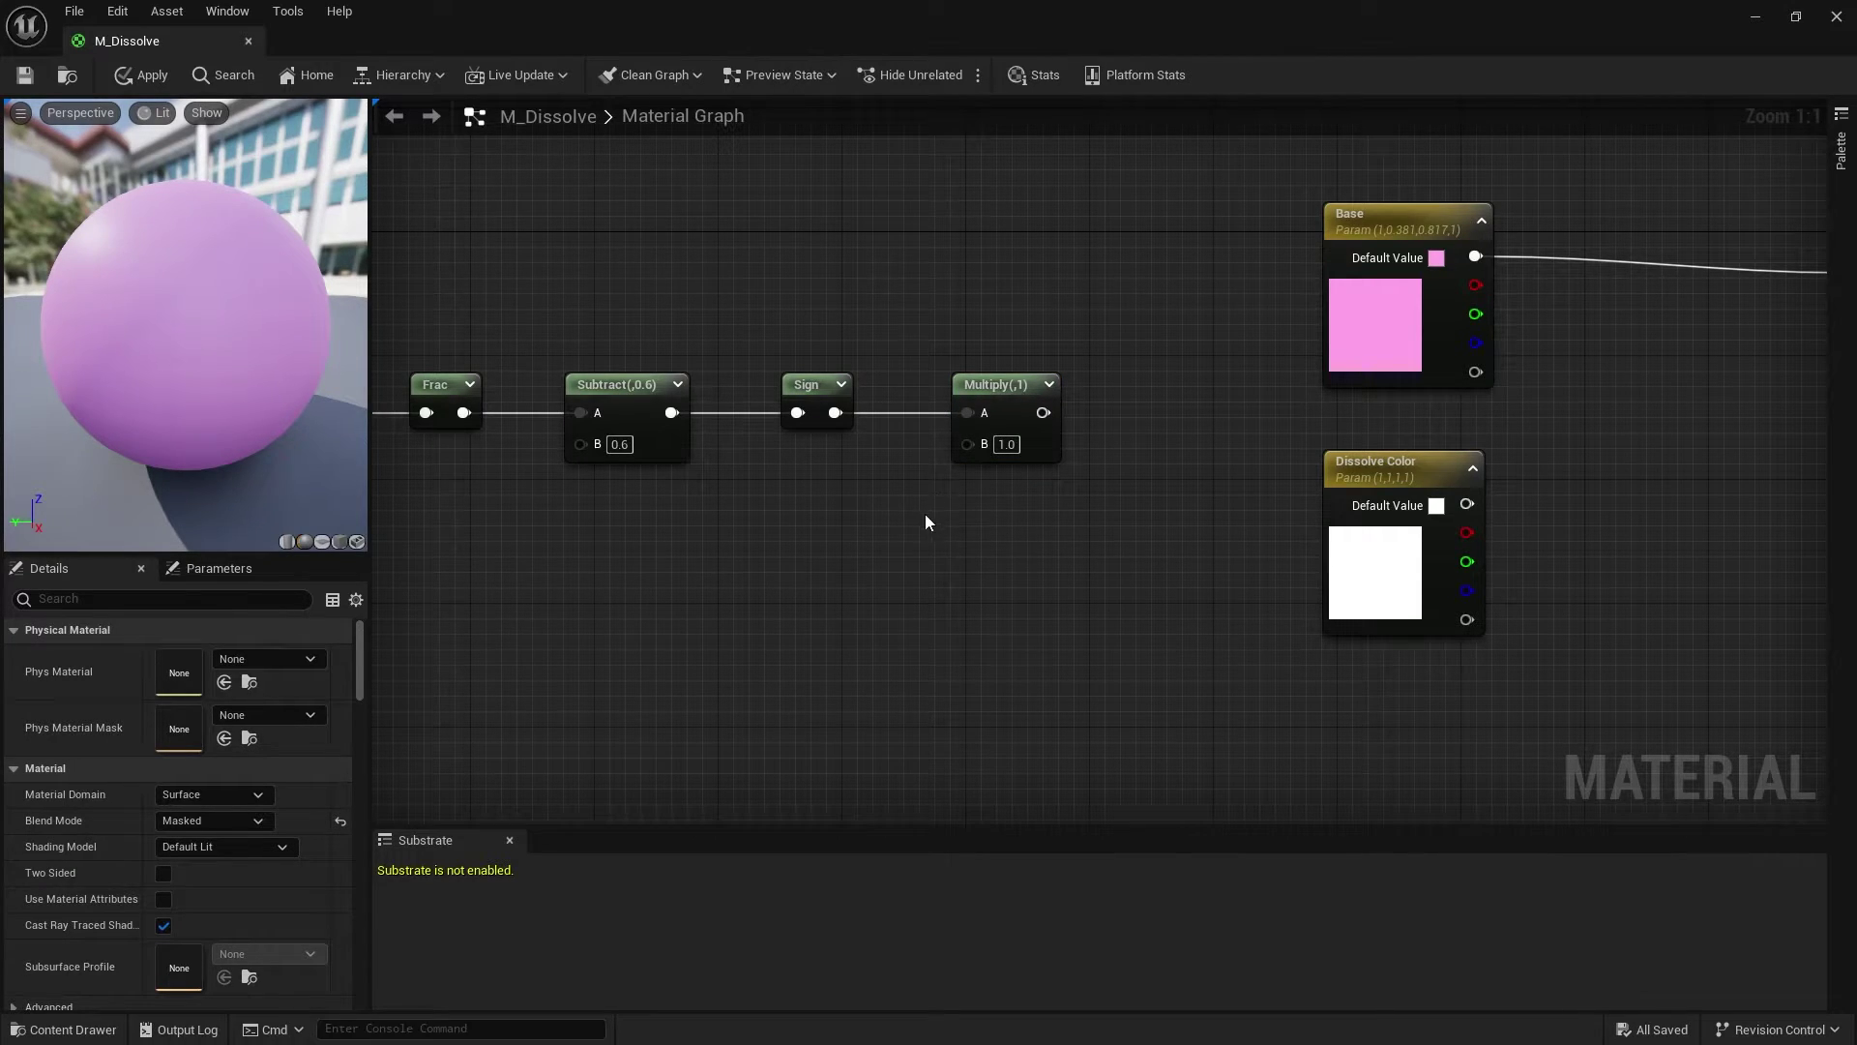
Step: Move Dissolve Color below the Sign node and connect its output to input B of the new Multiply node
right_drag(911, 518, 1007, 513)
drag(1202, 534, 1095, 371)
click(1271, 478)
drag(1500, 461, 1072, 438)
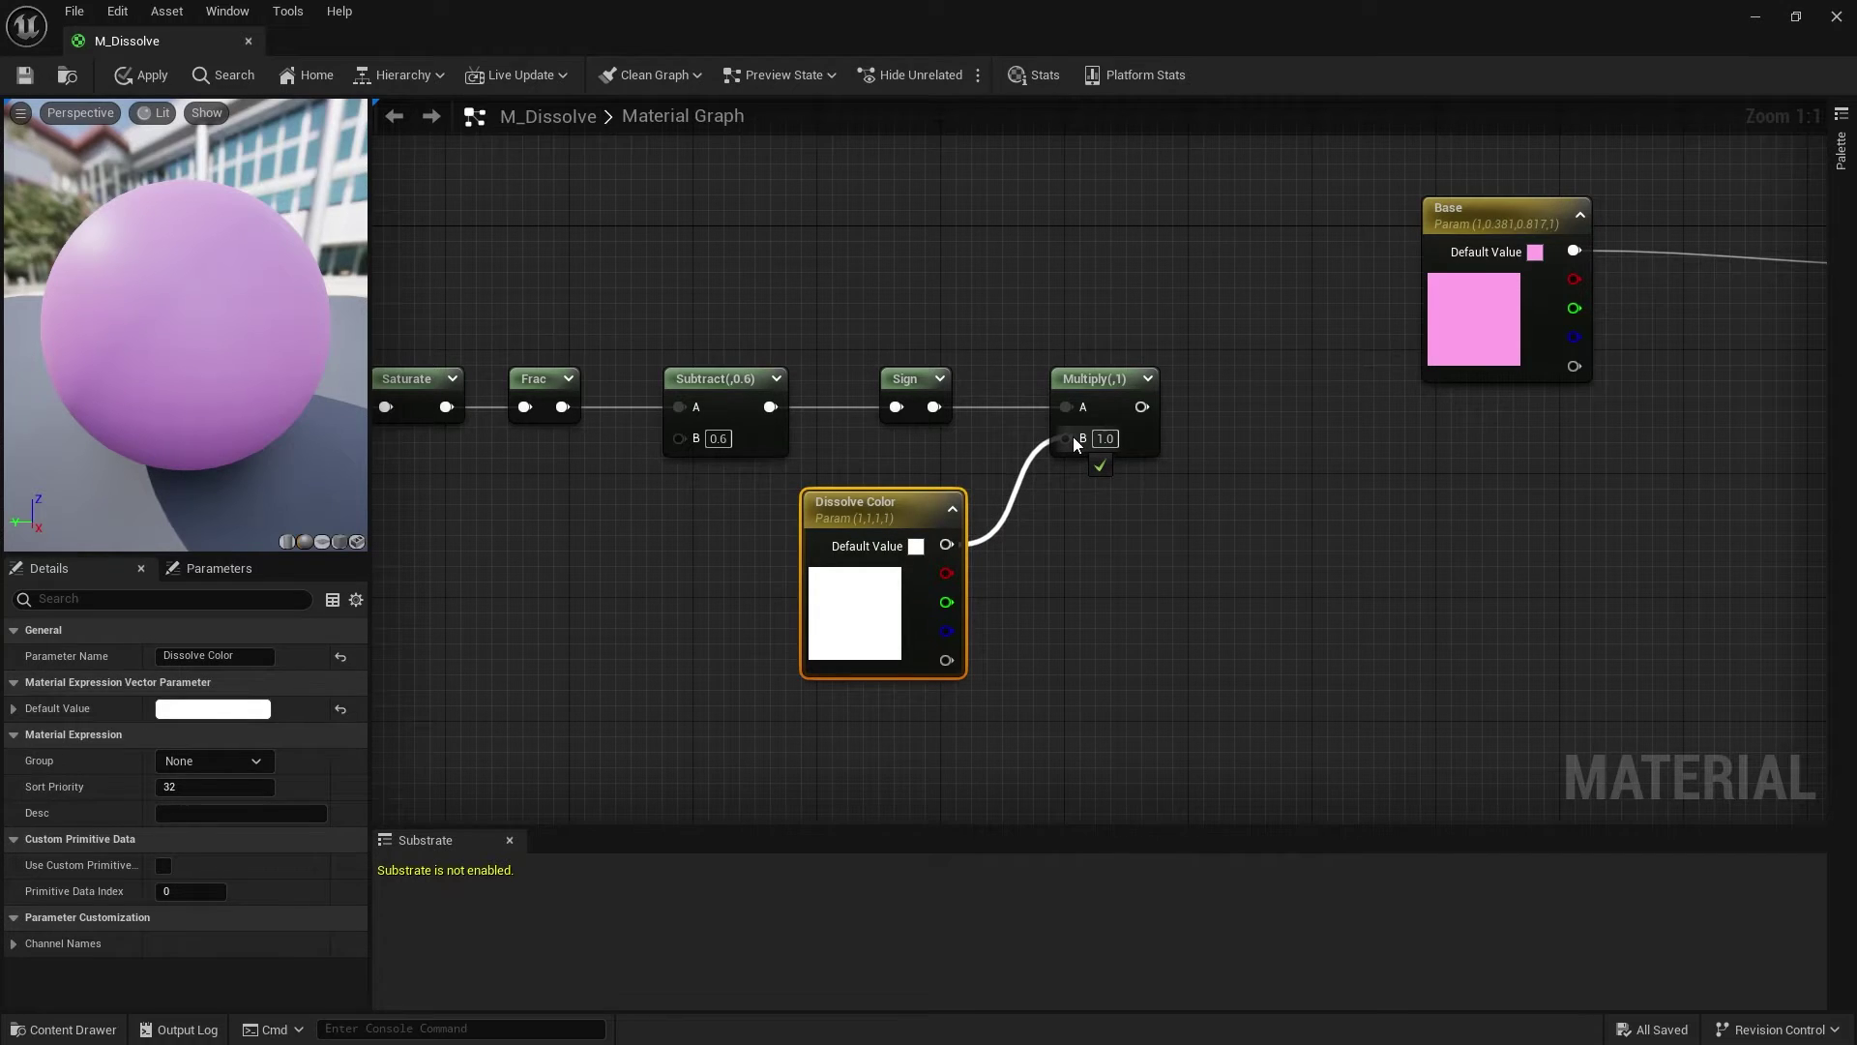
click(1050, 553)
right_drag(1024, 567, 1184, 573)
drag(1037, 514, 1006, 576)
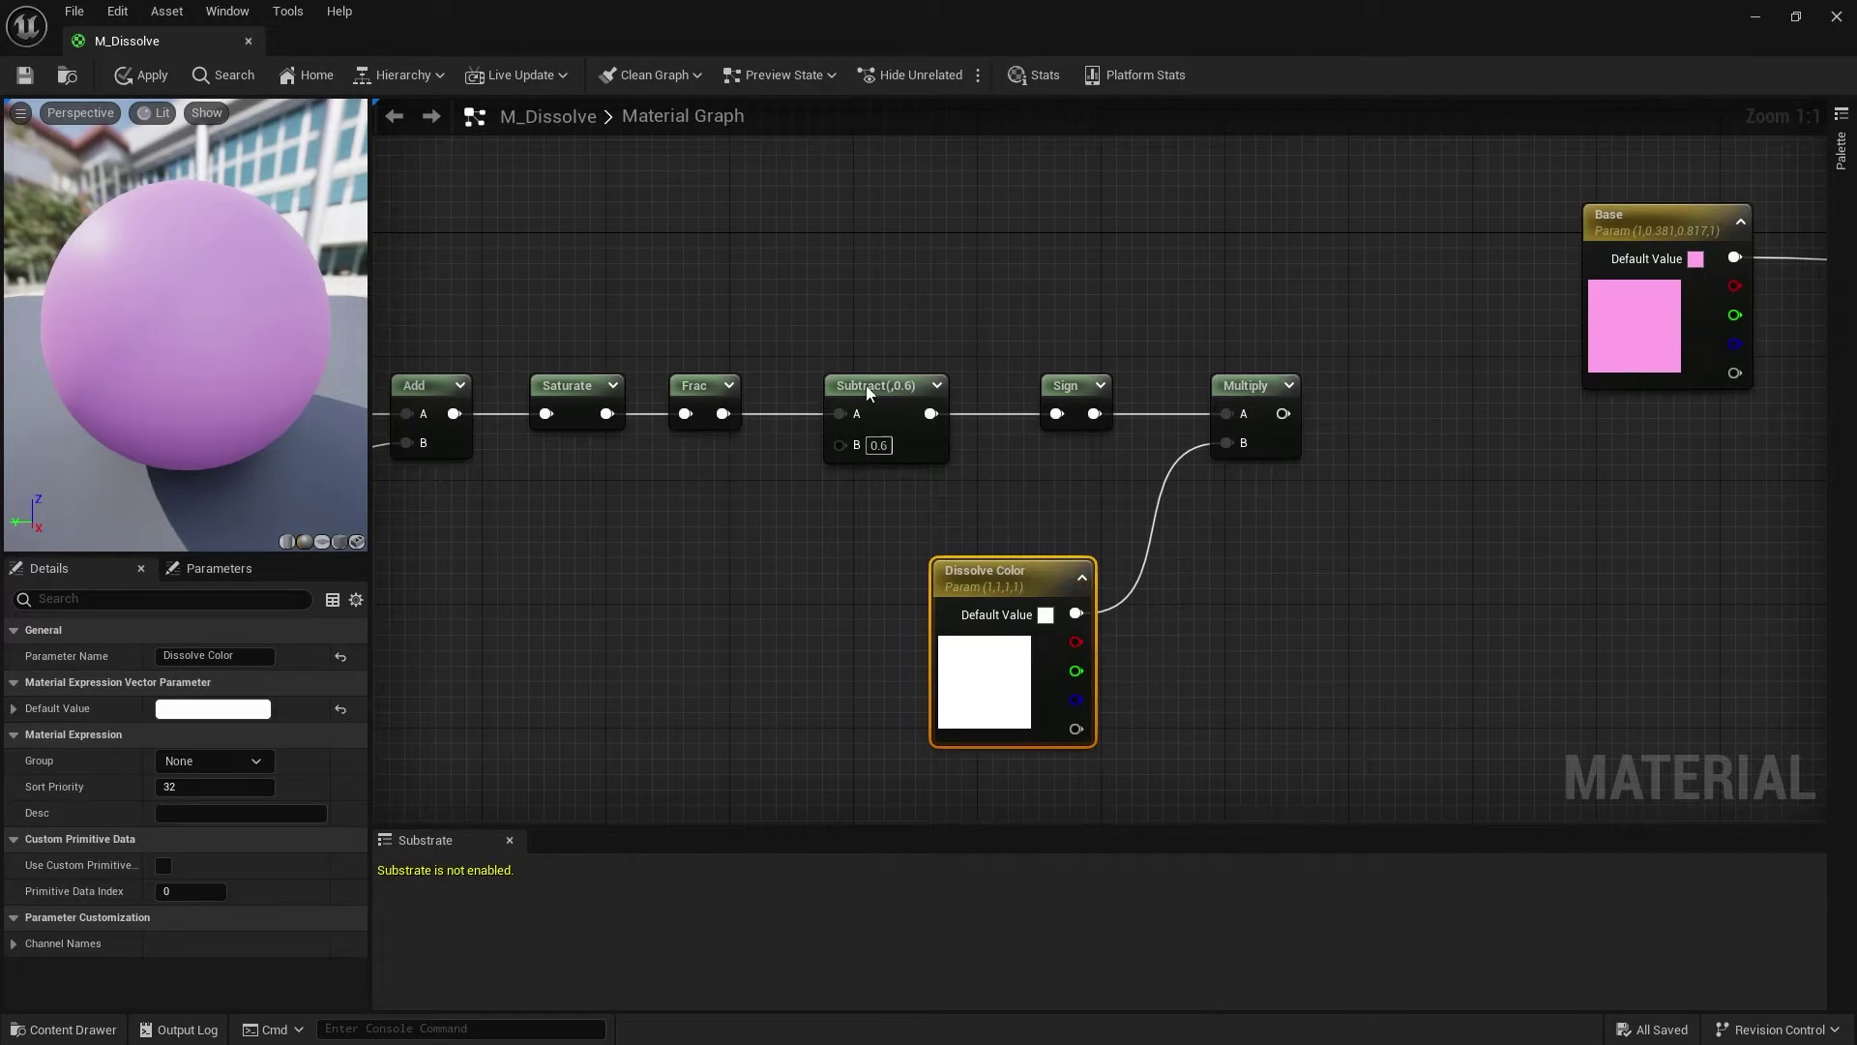
click(1152, 612)
Step: Feed the Saturate output through a new 1-x node below Frac into the material's Opacity Mask
right_drag(1279, 547, 1373, 554)
scroll(1292, 538, down, 1)
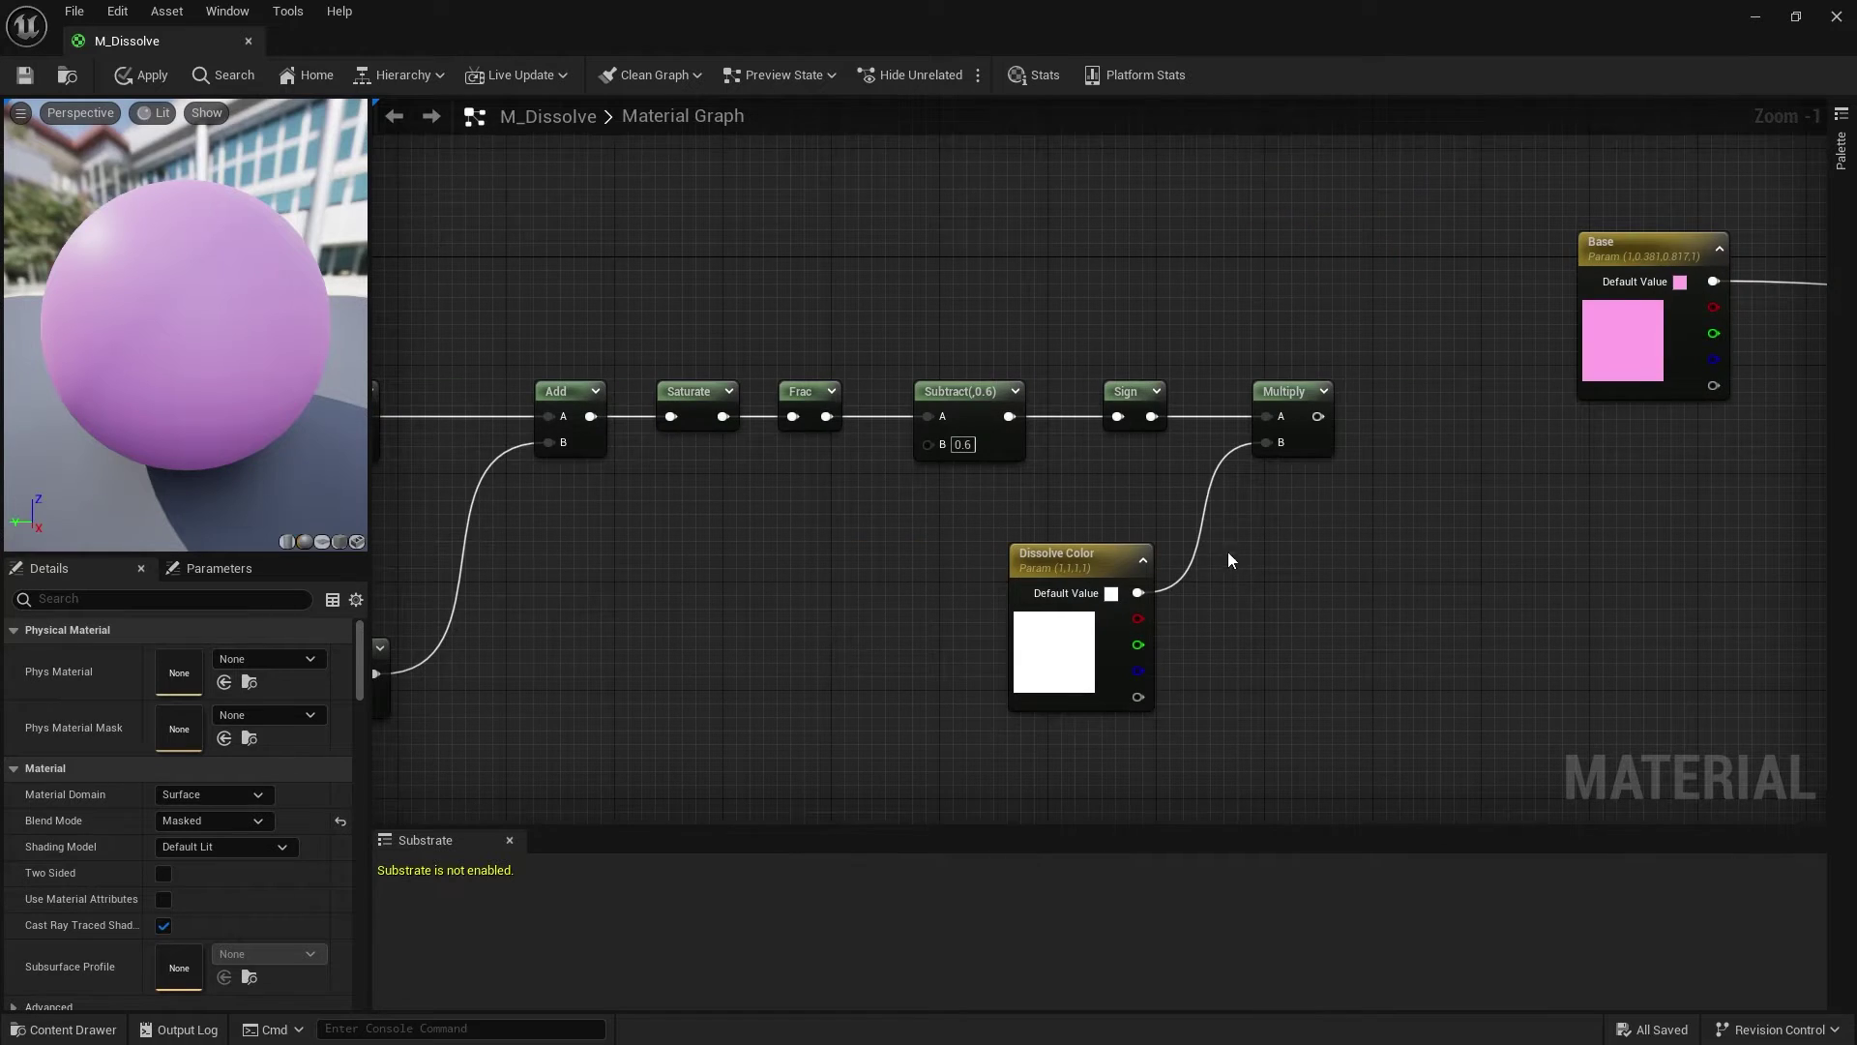
drag(868, 413, 1084, 531)
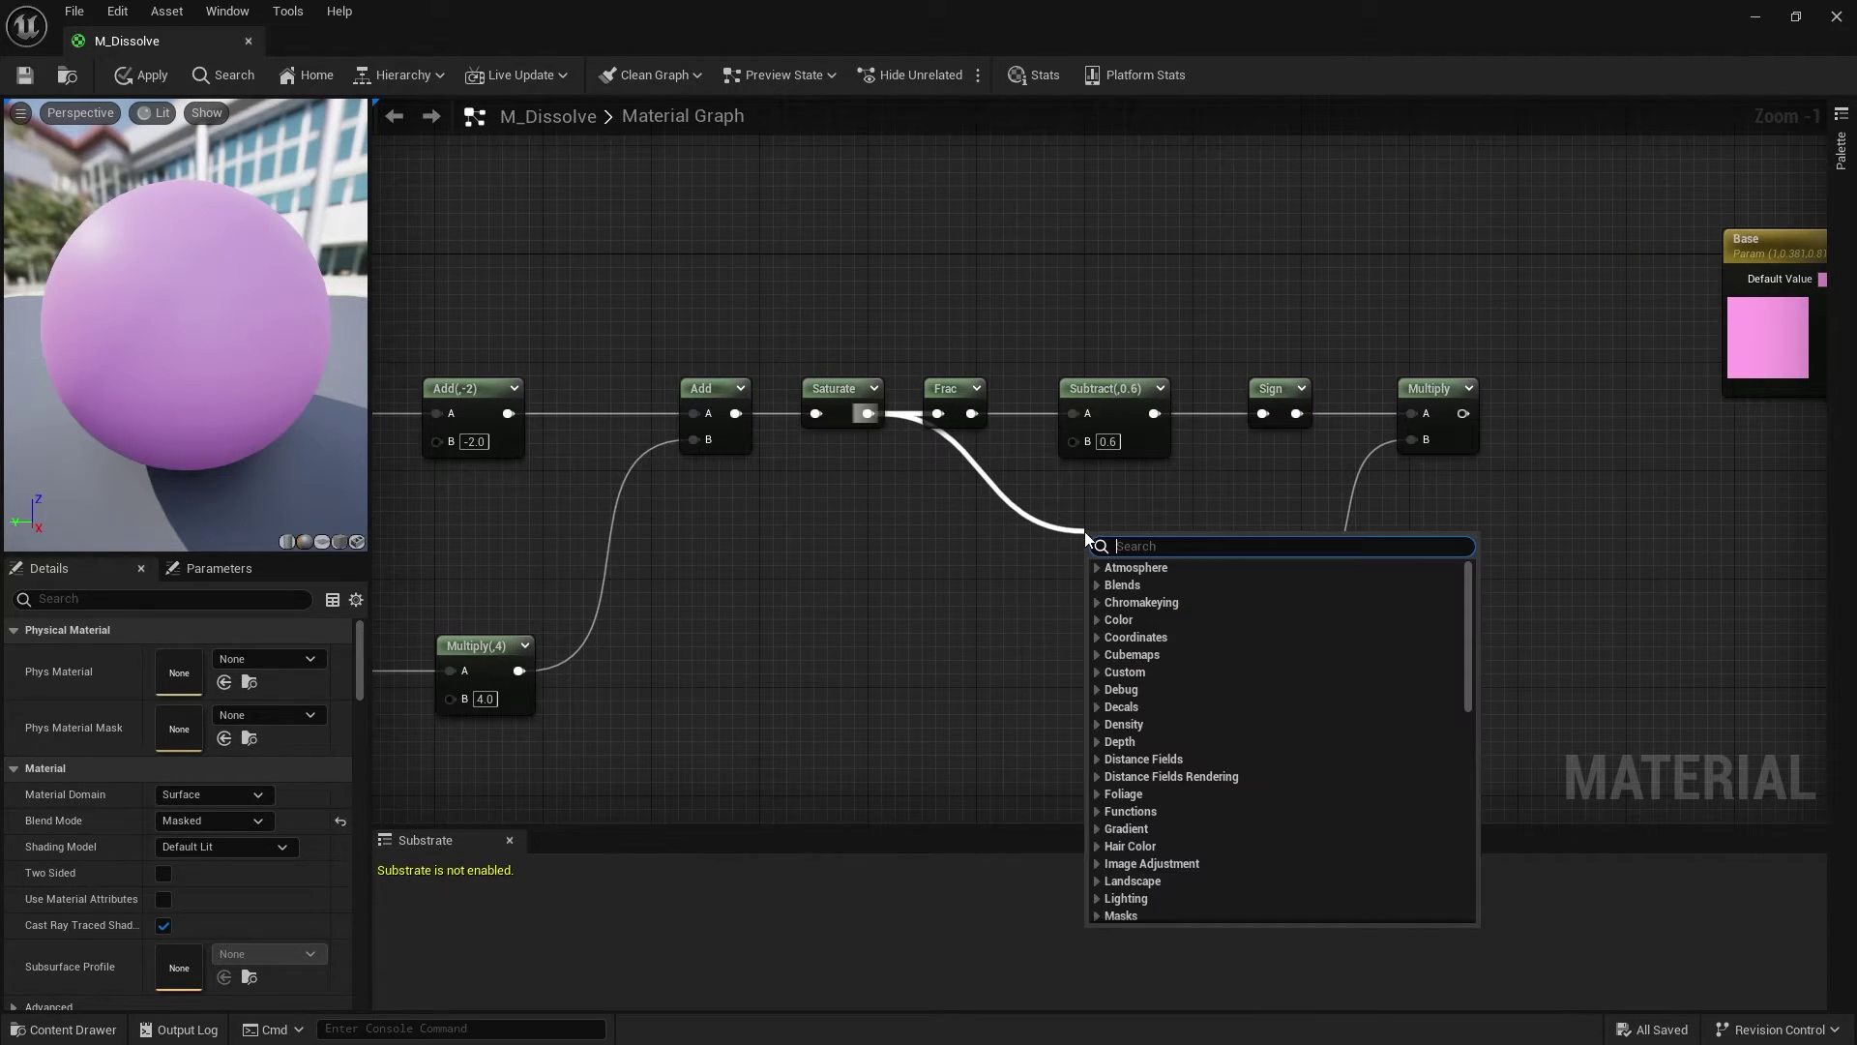
text(1-x)
key(Return)
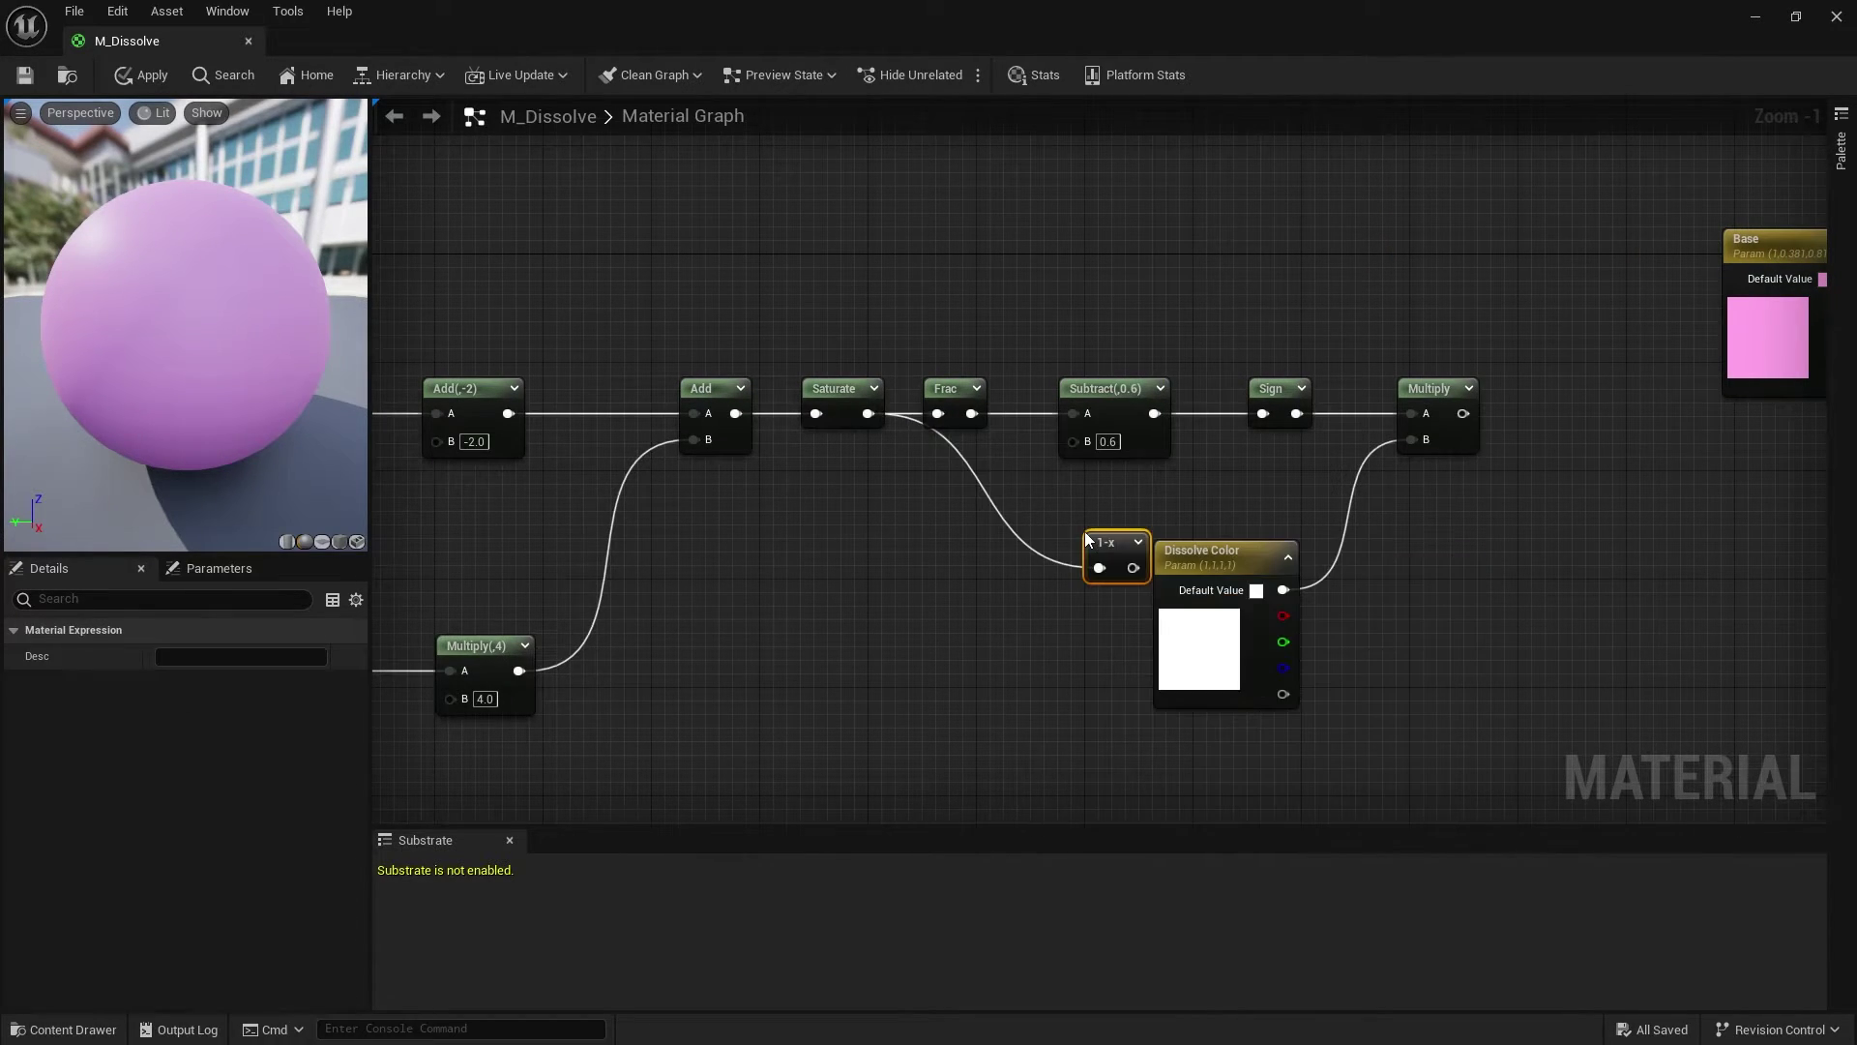
drag(1085, 538, 967, 497)
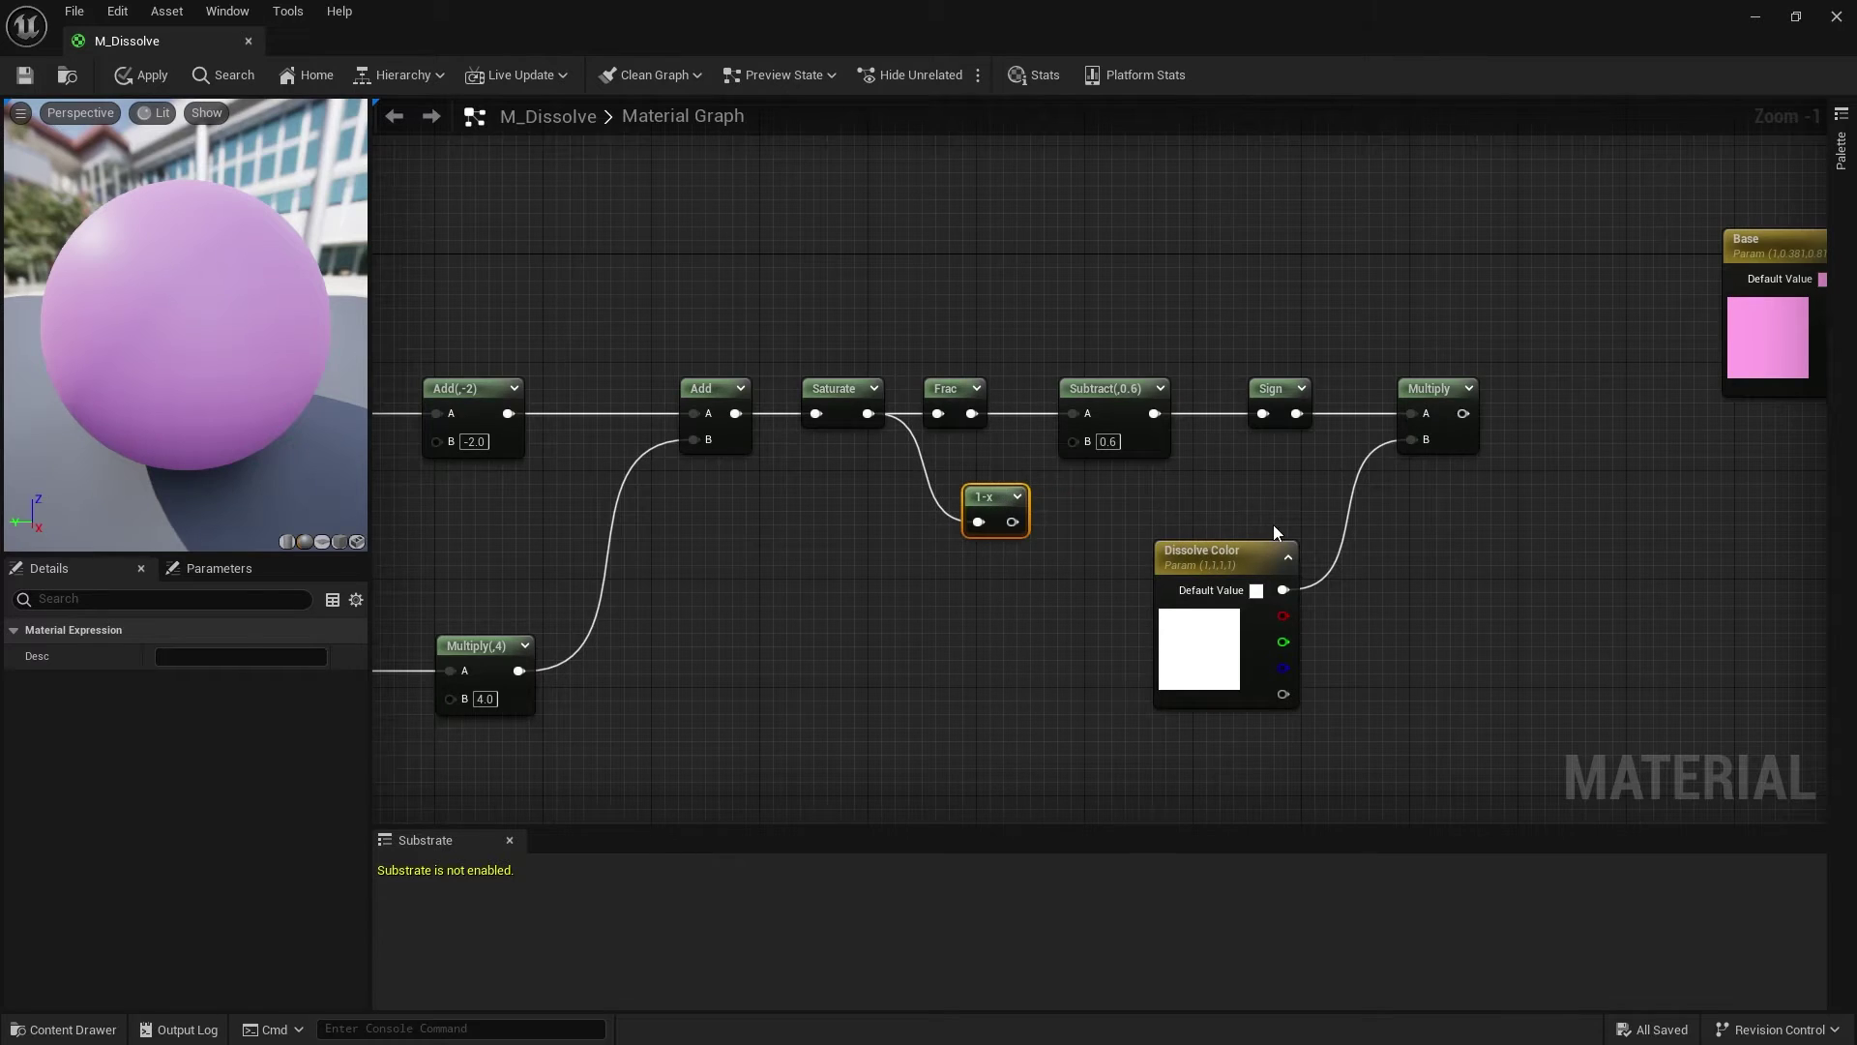
right_drag(1117, 529, 822, 502)
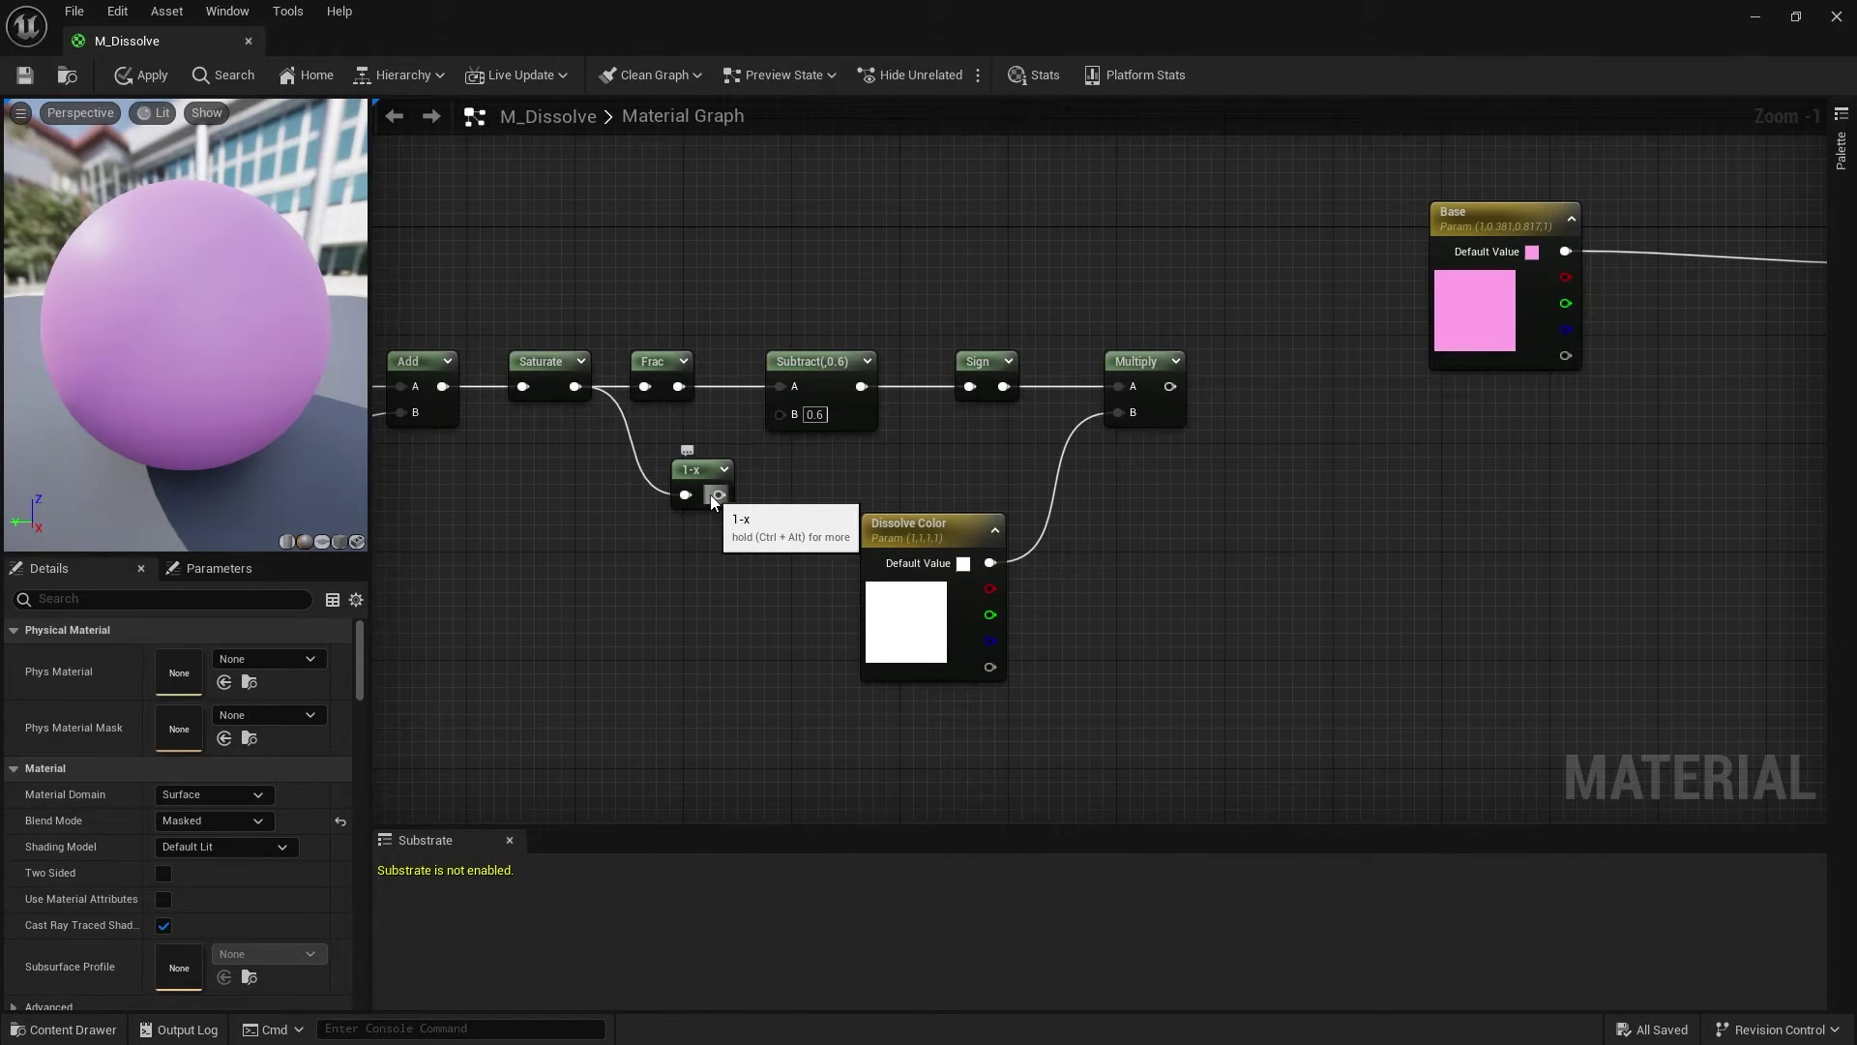
drag(710, 495, 1652, 446)
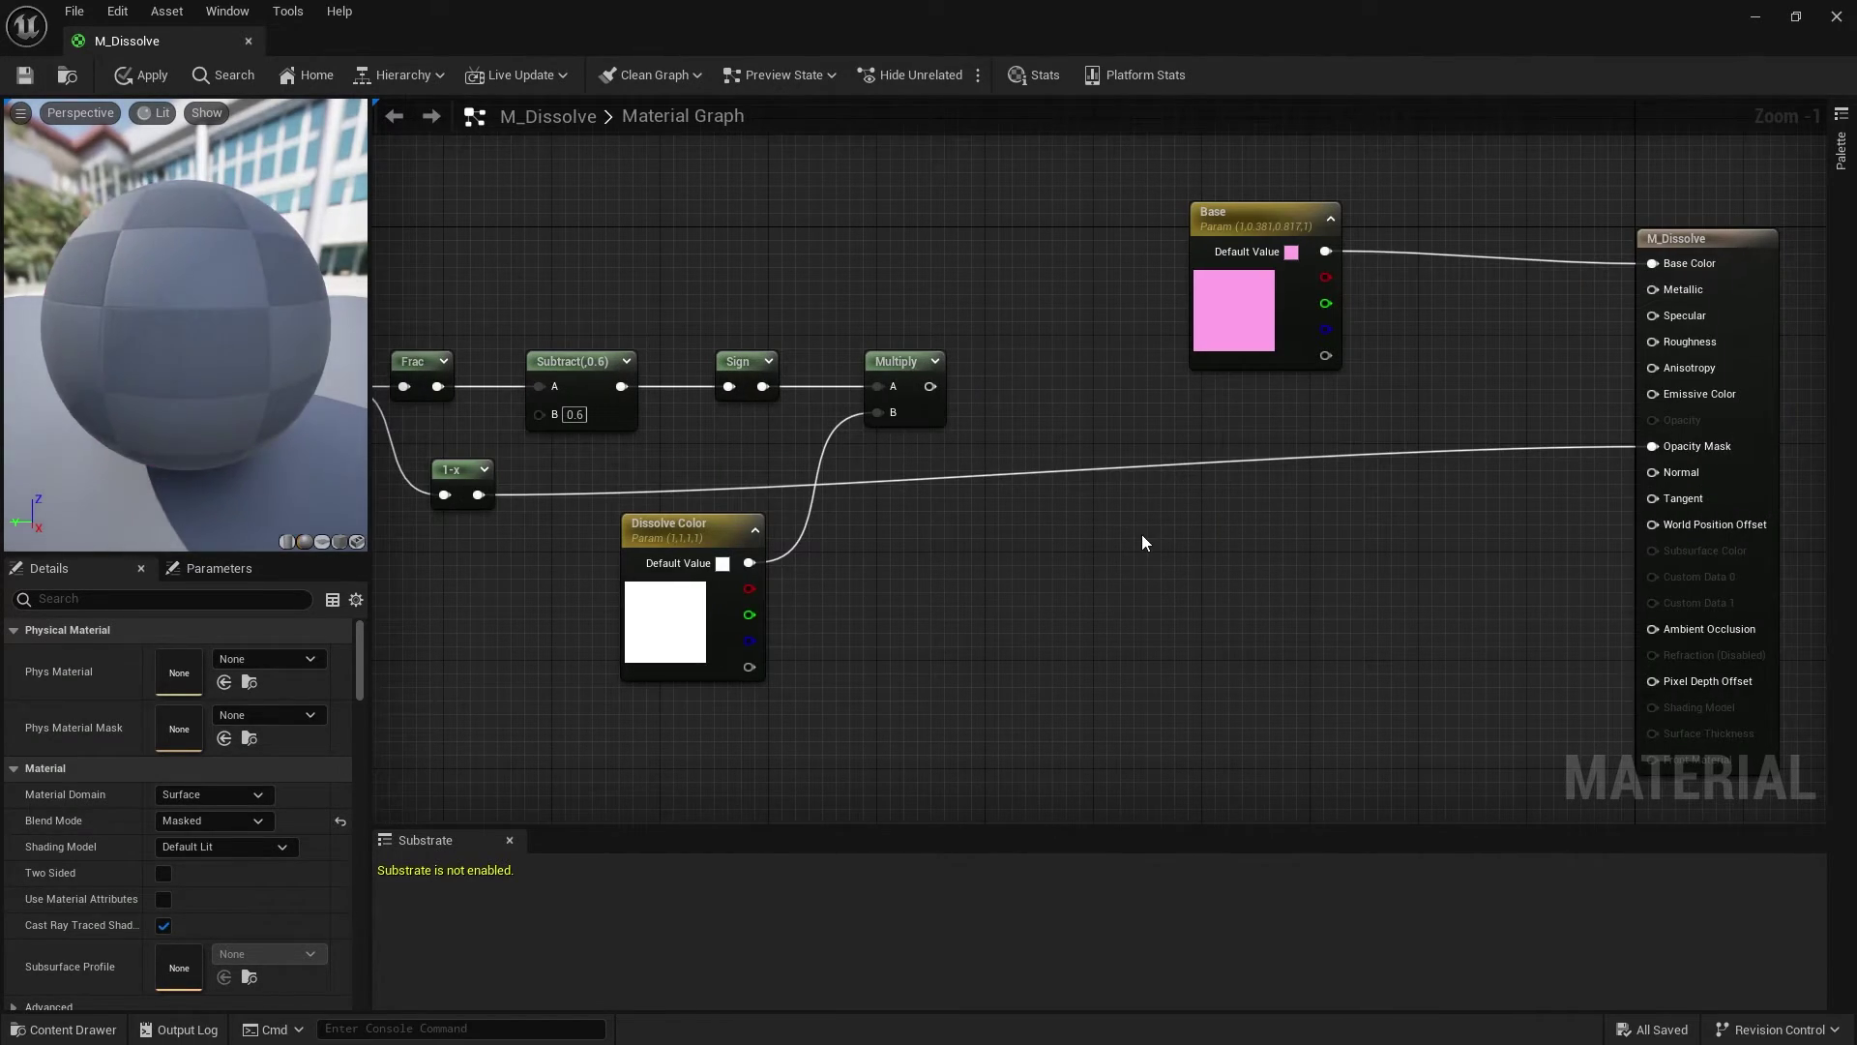
Step: Move the whole dissolve network closer to the Base parameter and connect the final Multiply output to Emissive Color
scroll(1141, 534, down, 3)
drag(445, 363, 1219, 677)
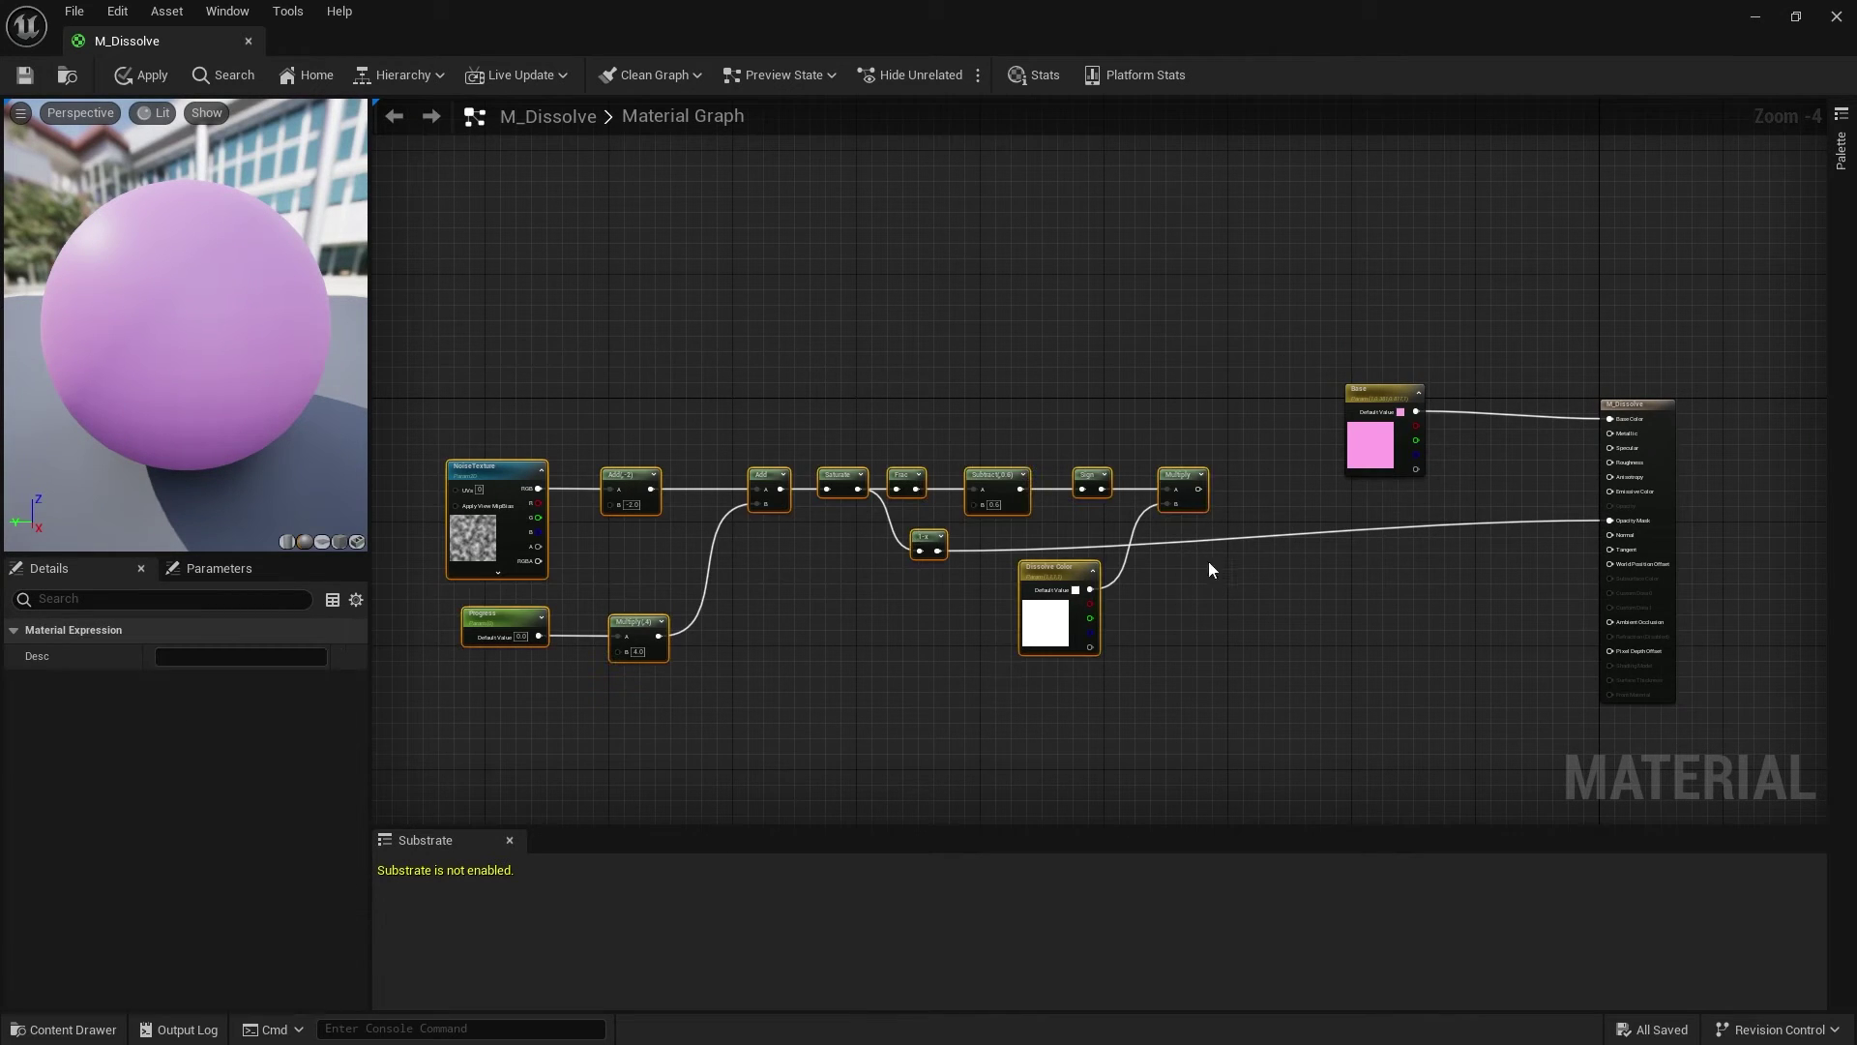
drag(1173, 478, 1397, 509)
click(1461, 602)
right_drag(1453, 604, 1176, 600)
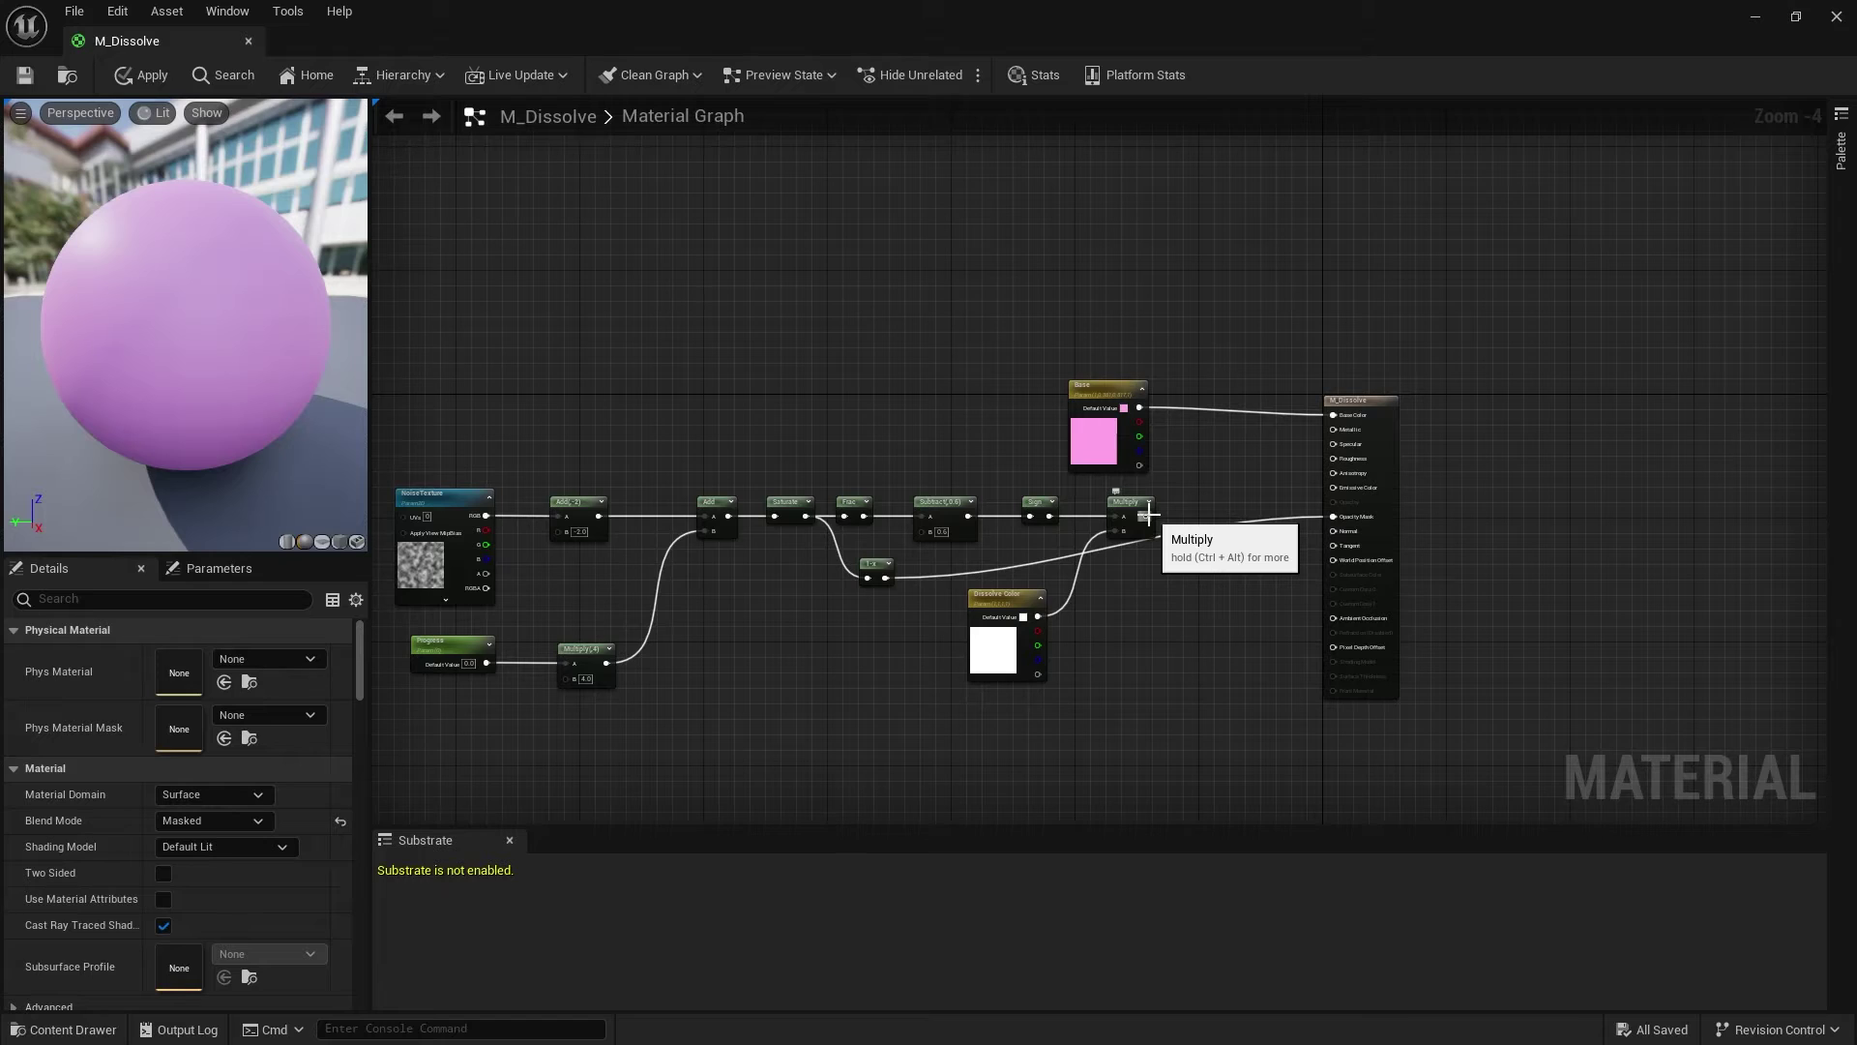
drag(1147, 515, 1343, 491)
Step: Shift the noise, Progress and Dissolve Color network slightly nearer to the M_Dissolve output node
right_drag(1122, 649, 1310, 620)
drag(1331, 757, 611, 459)
drag(1329, 483, 1436, 469)
click(1403, 575)
Step: Move the 1-x node above Dissolve Color and route its incoming and outgoing wires around the other nodes with reroute points
scroll(1384, 571, up, 3)
drag(754, 480, 999, 470)
double_click(846, 469)
drag(845, 468, 726, 479)
click(983, 470)
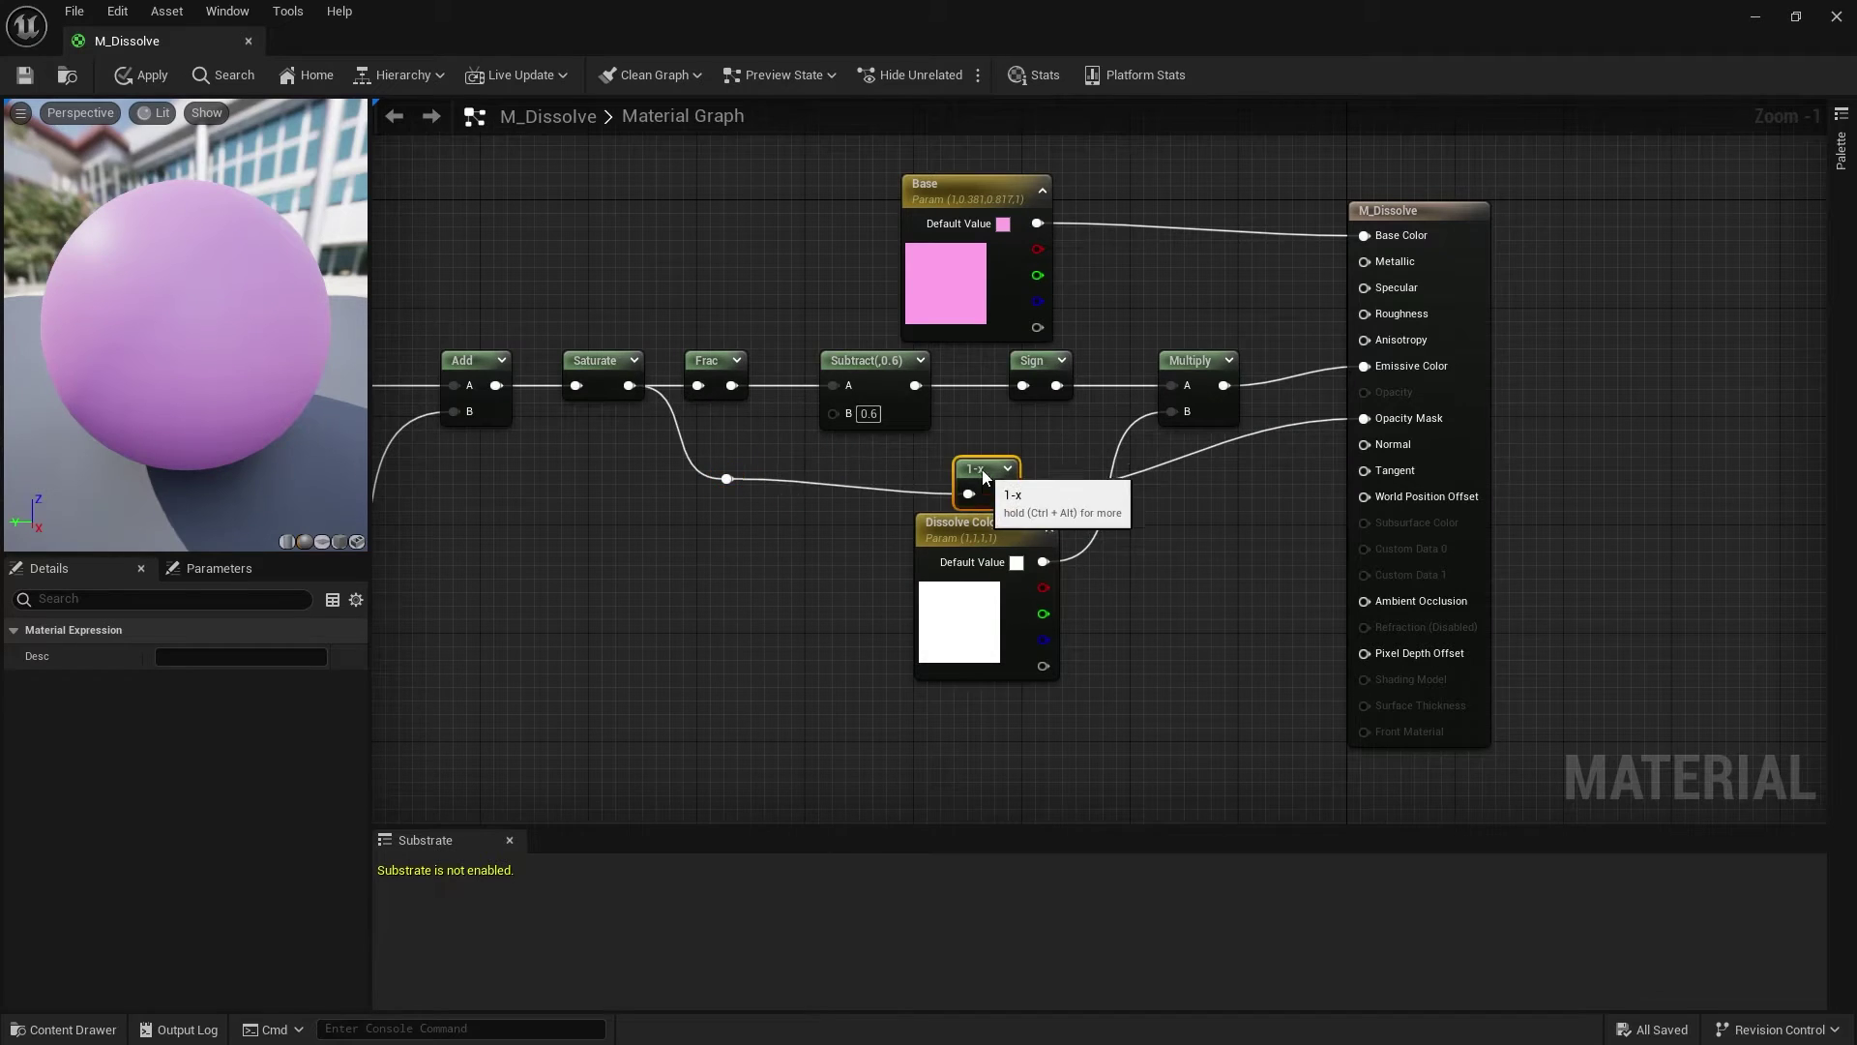
double_click(1074, 475)
drag(982, 470, 1275, 483)
click(1209, 590)
Step: Save the M_Dissolve material
scroll(874, 652, down, 2)
right_drag(580, 658, 997, 660)
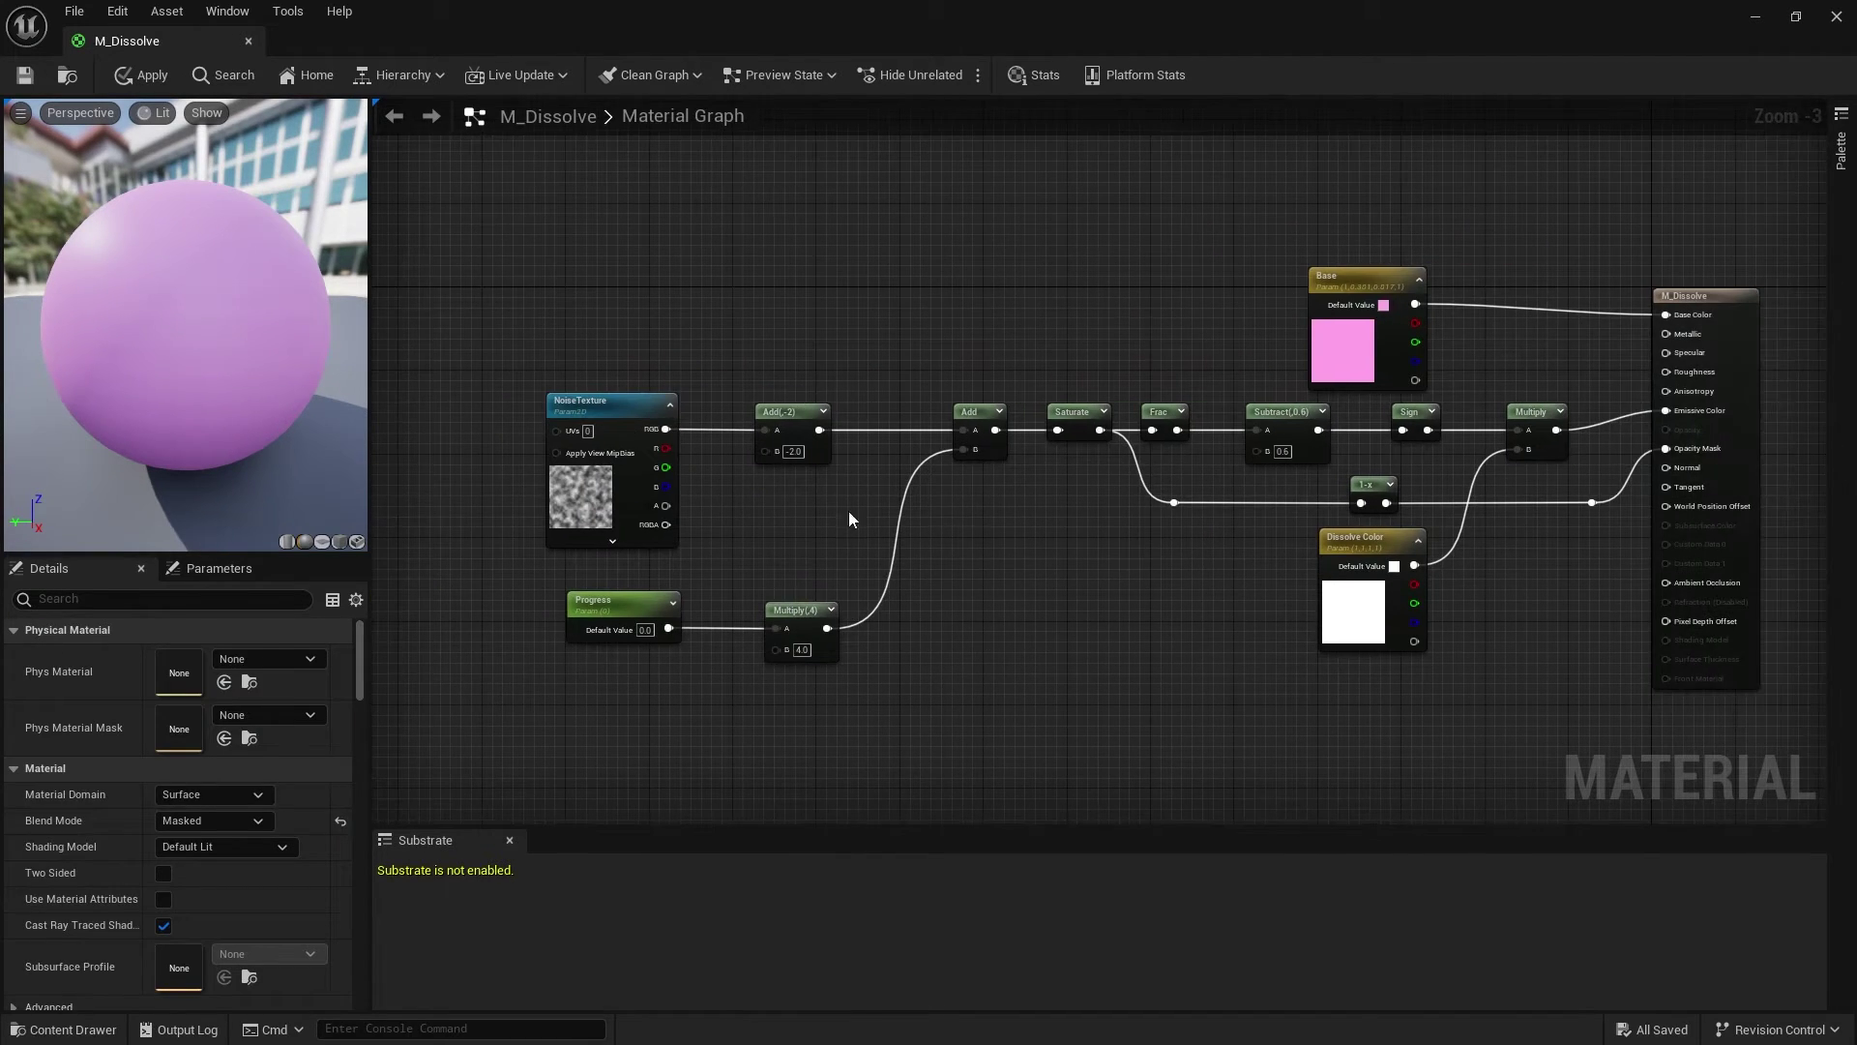
click(25, 75)
Step: Set the Progress parameter's default value to 0.5 to preview the dissolve
right_drag(720, 580, 688, 550)
click(611, 598)
scroll(598, 642, up, 3)
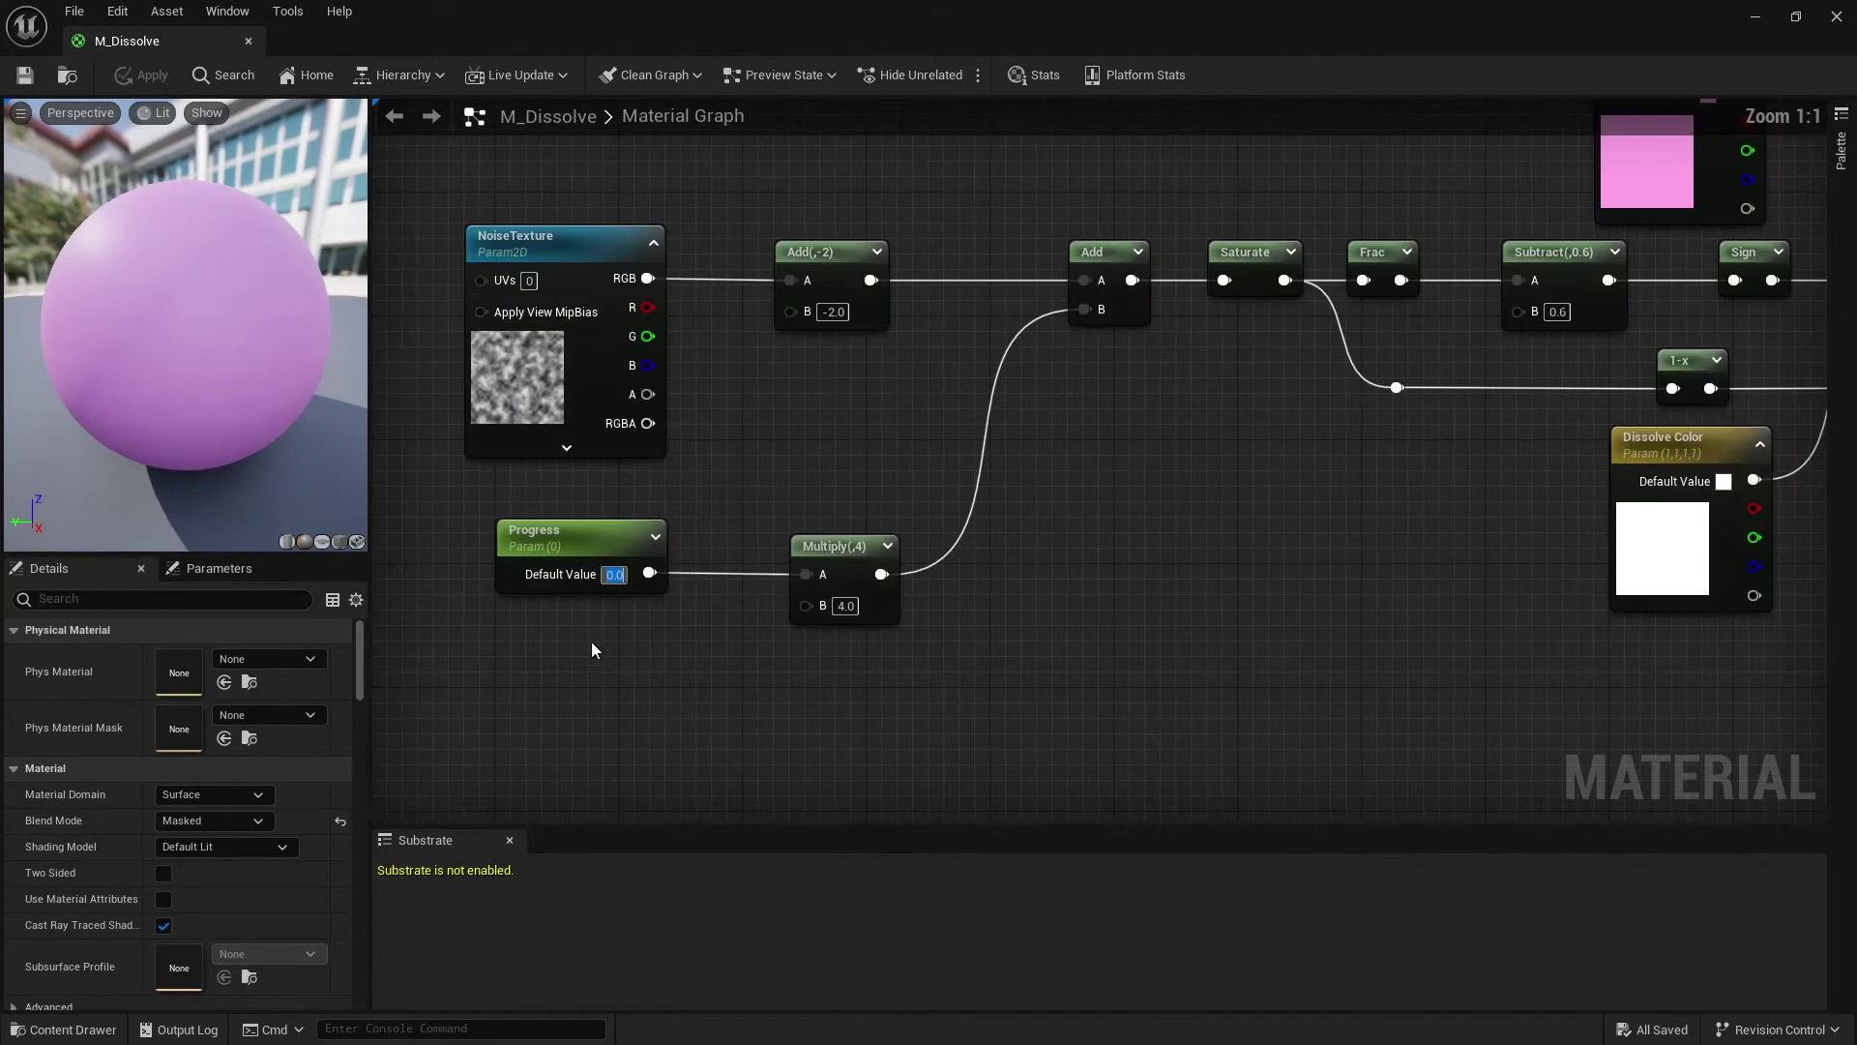
right_drag(593, 648, 778, 636)
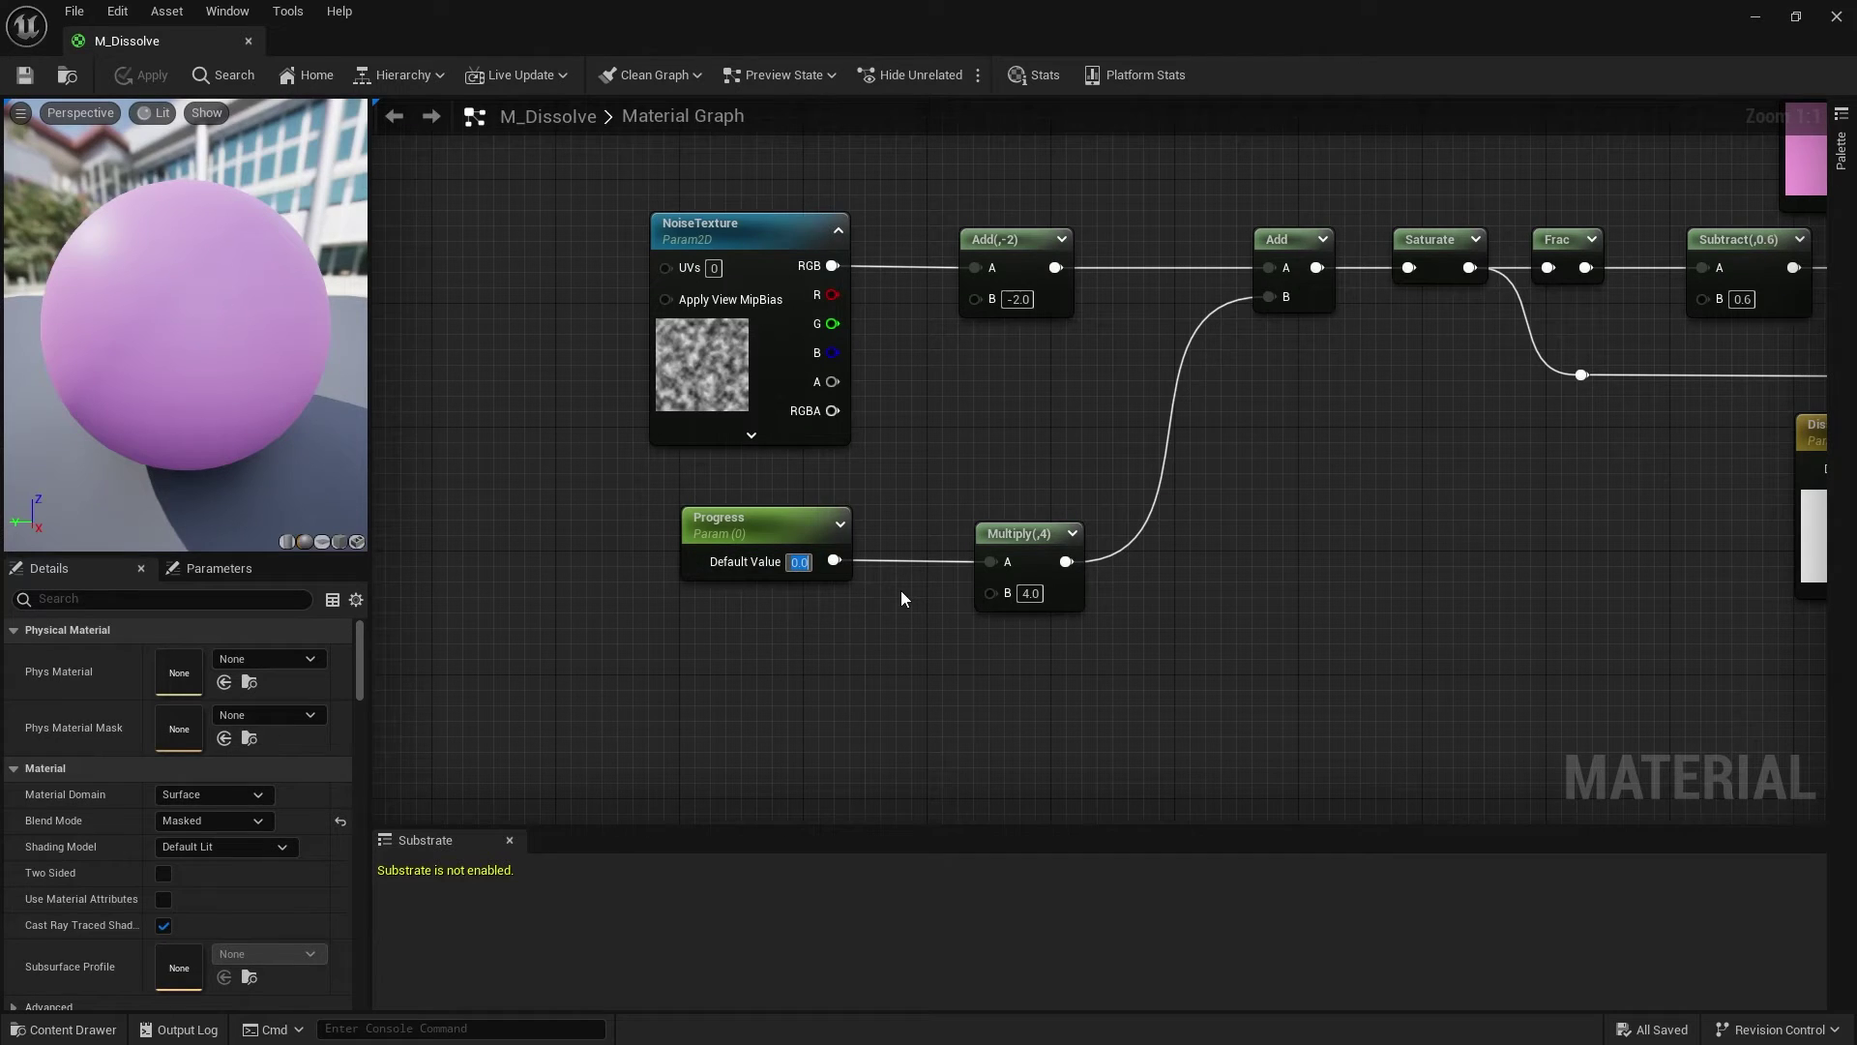
text(0.5)
key(Return)
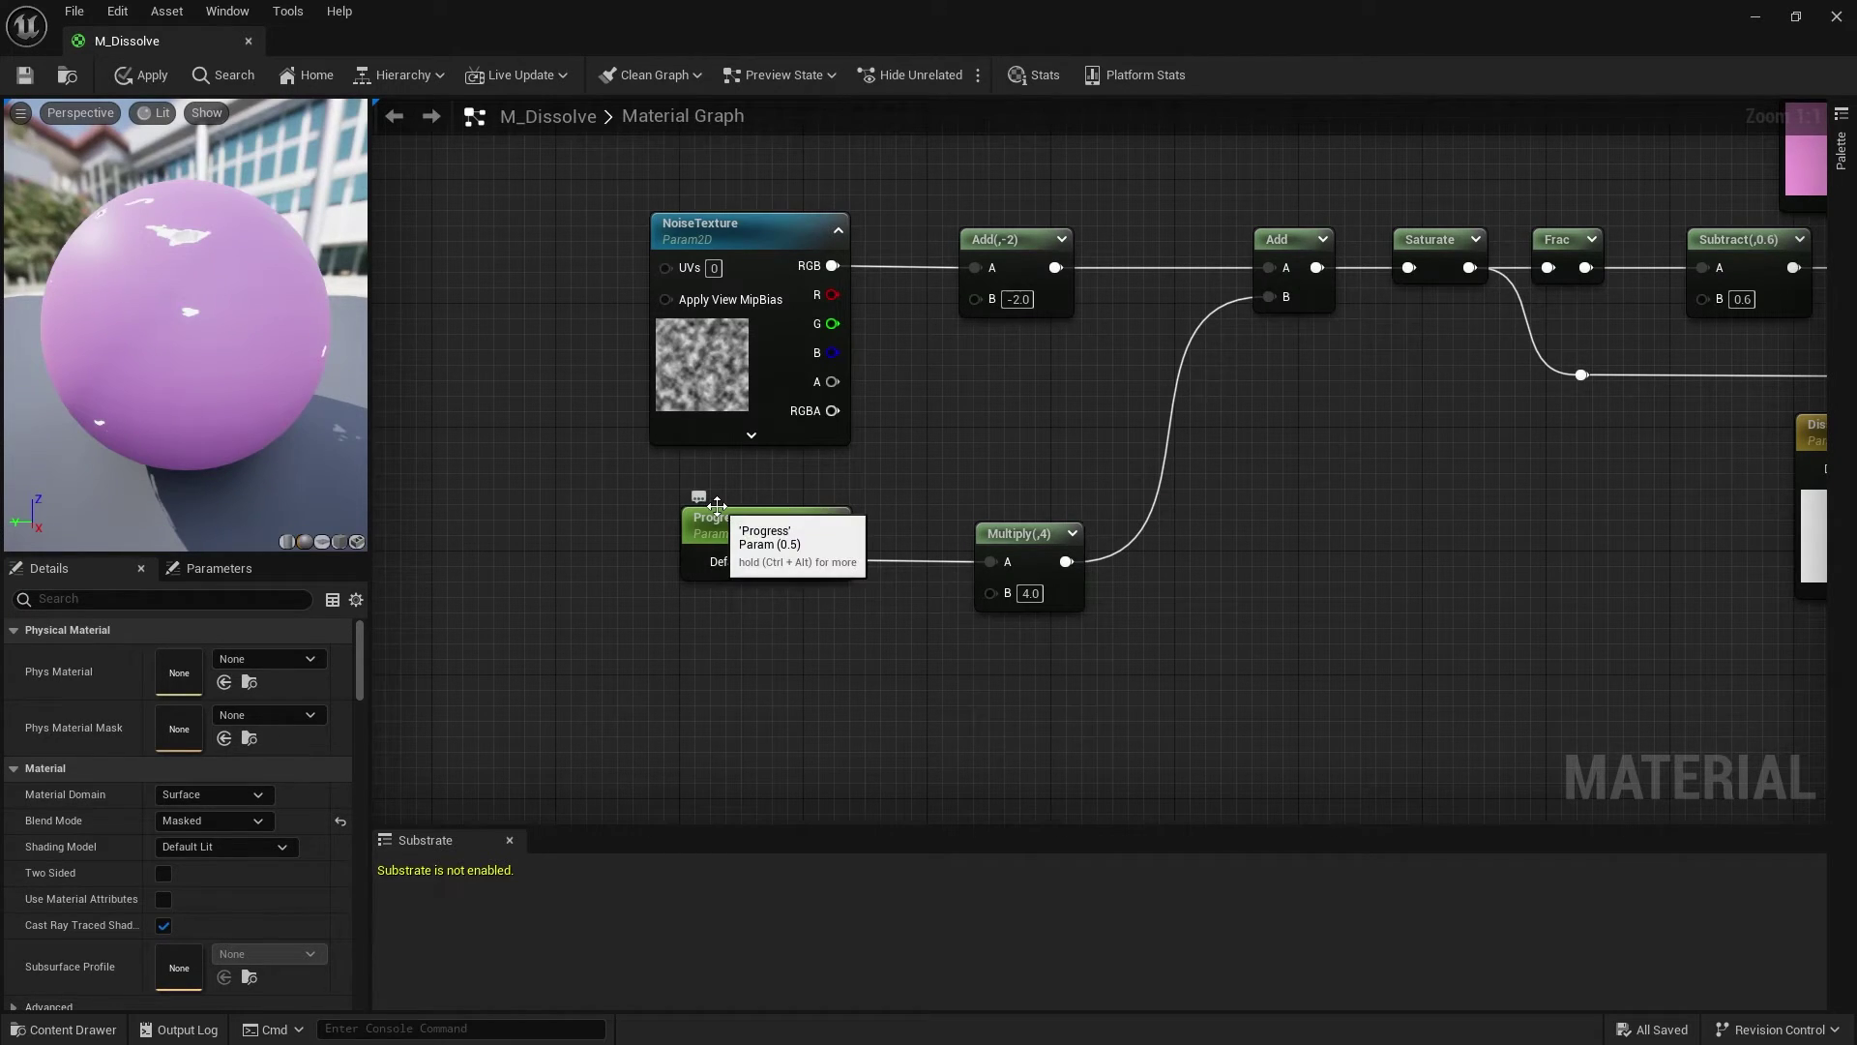
Step: Try Progress default values of 0.8, 0.7 and 0.6 on the preview sphere
text(0.8)
key(Return)
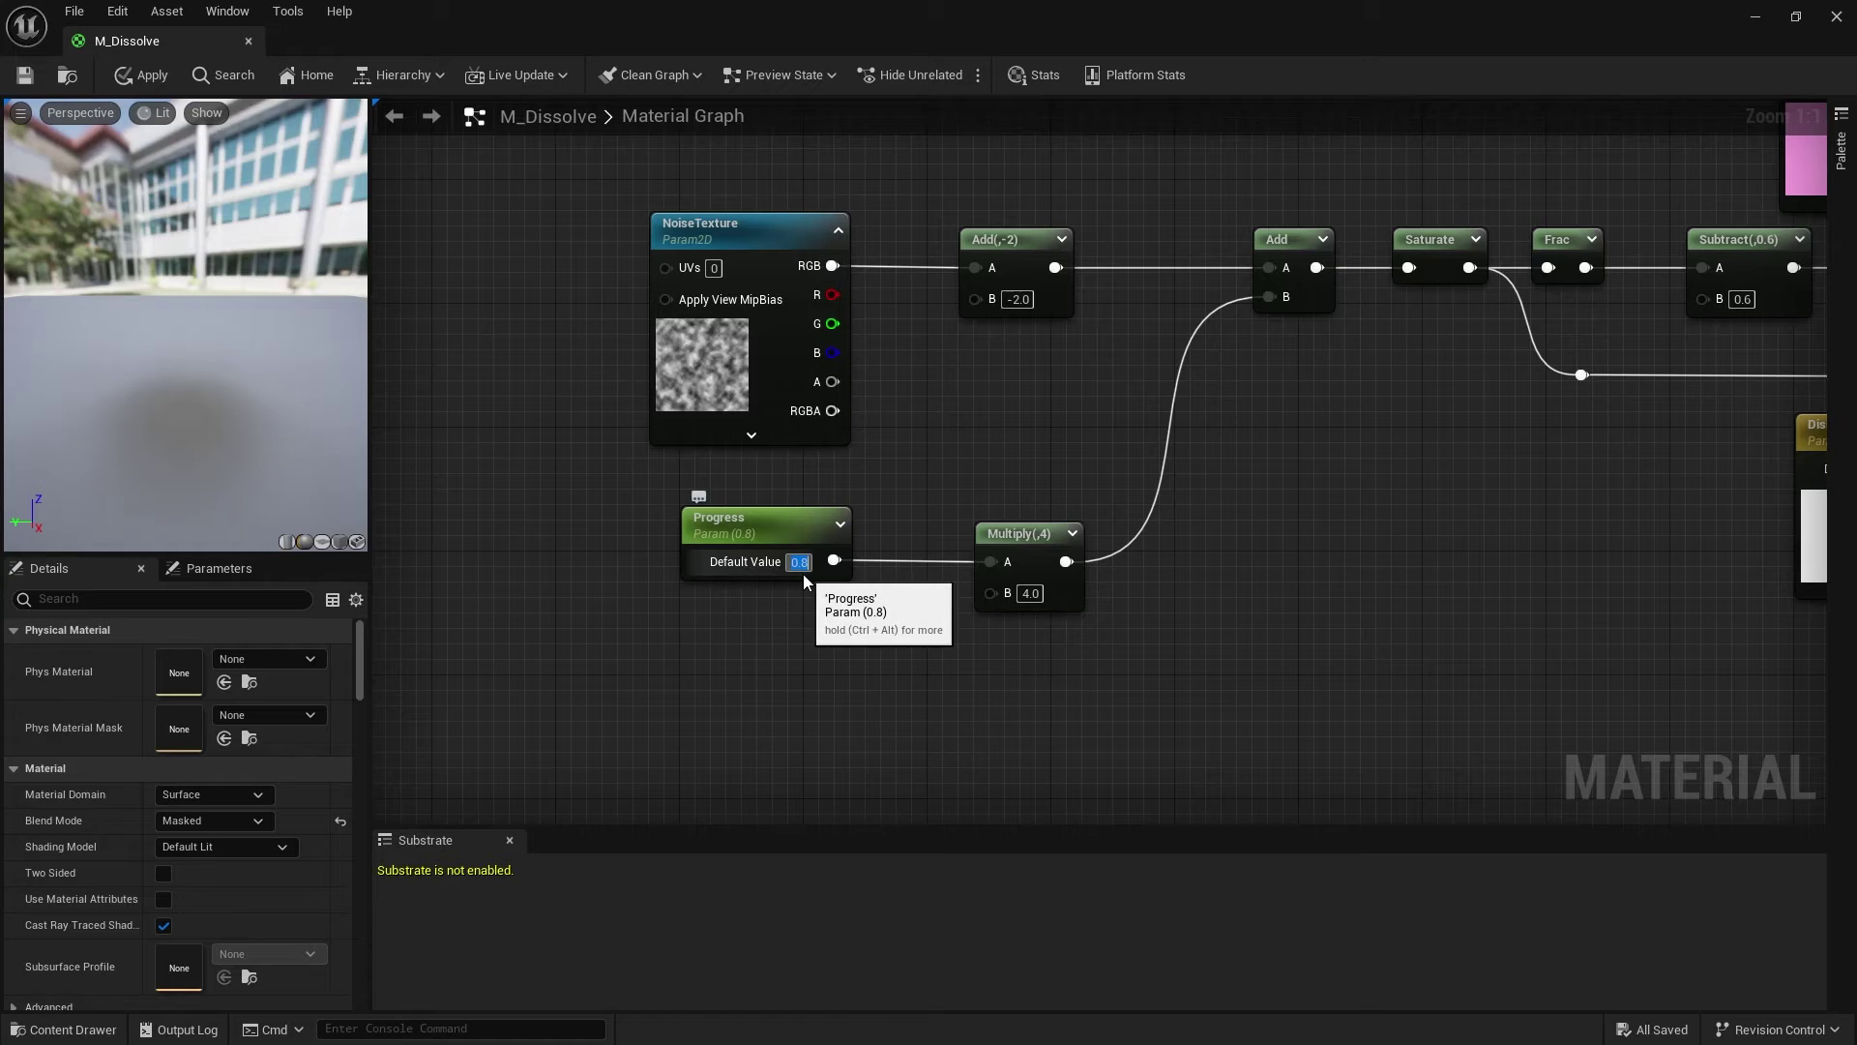
text(0.6)
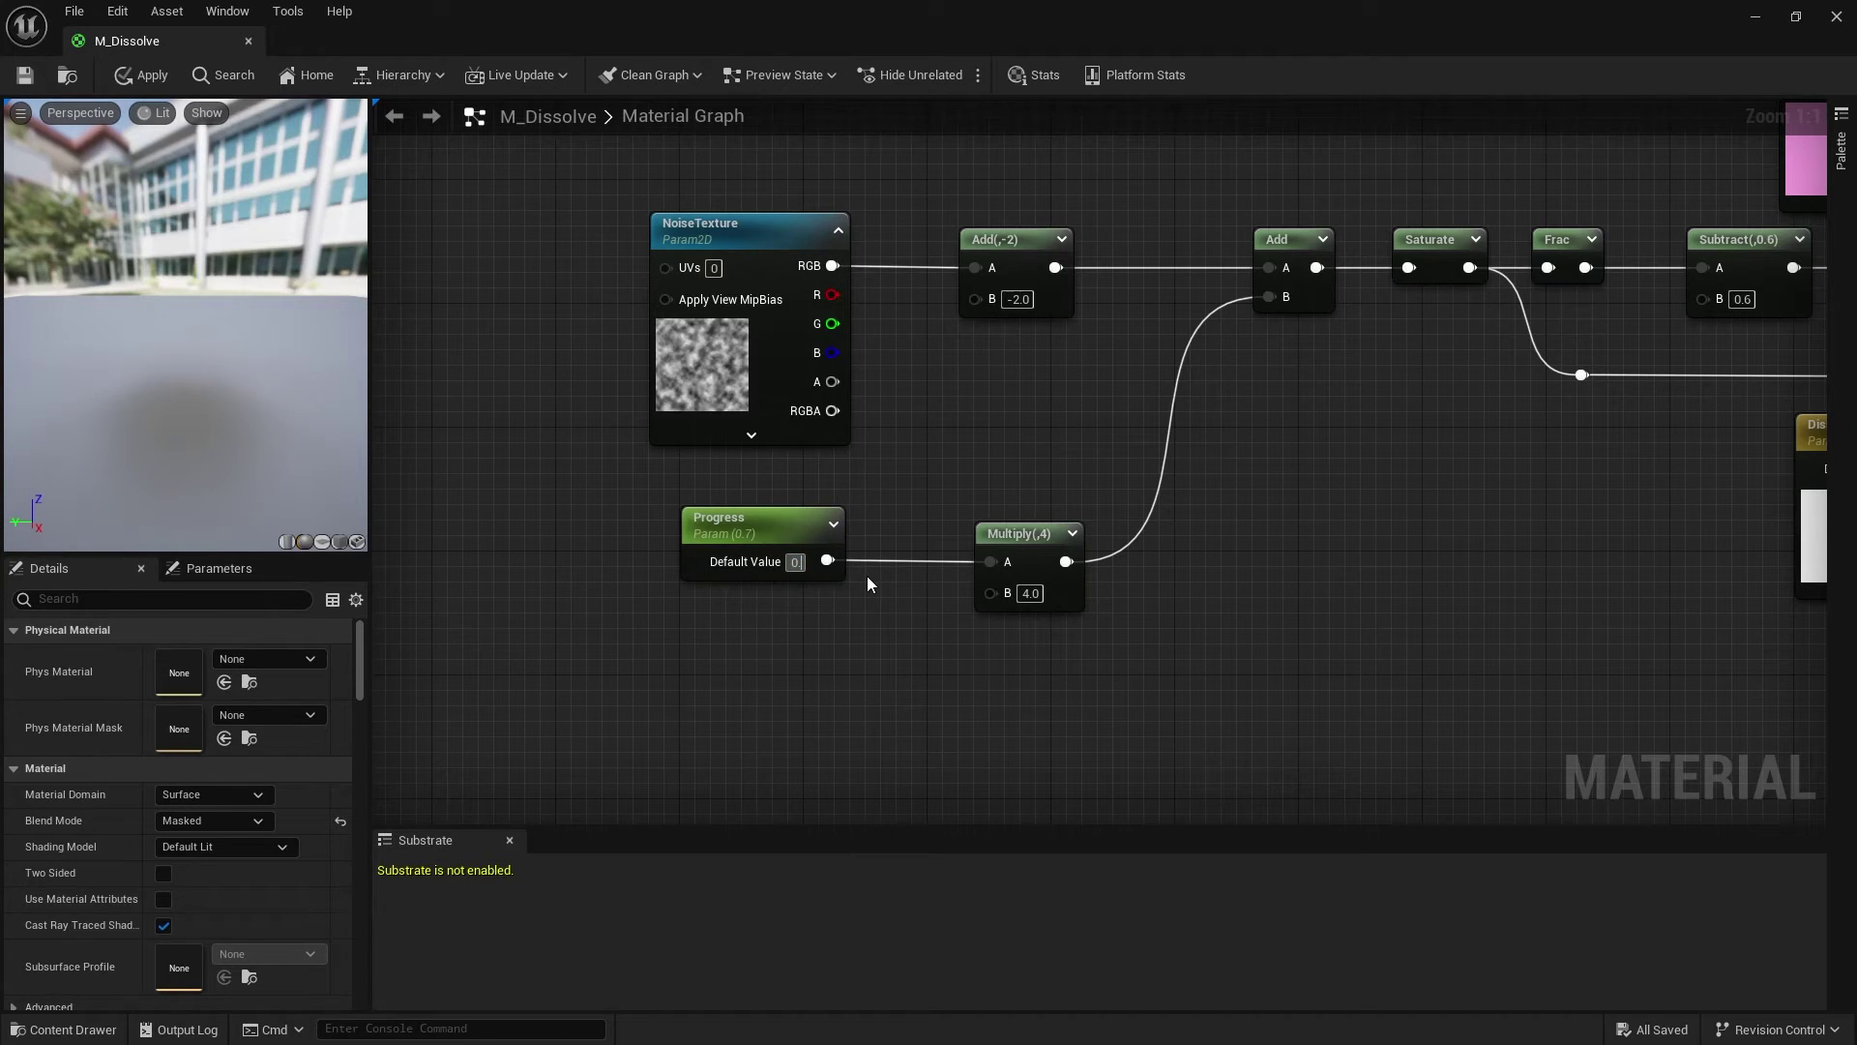
key(Return)
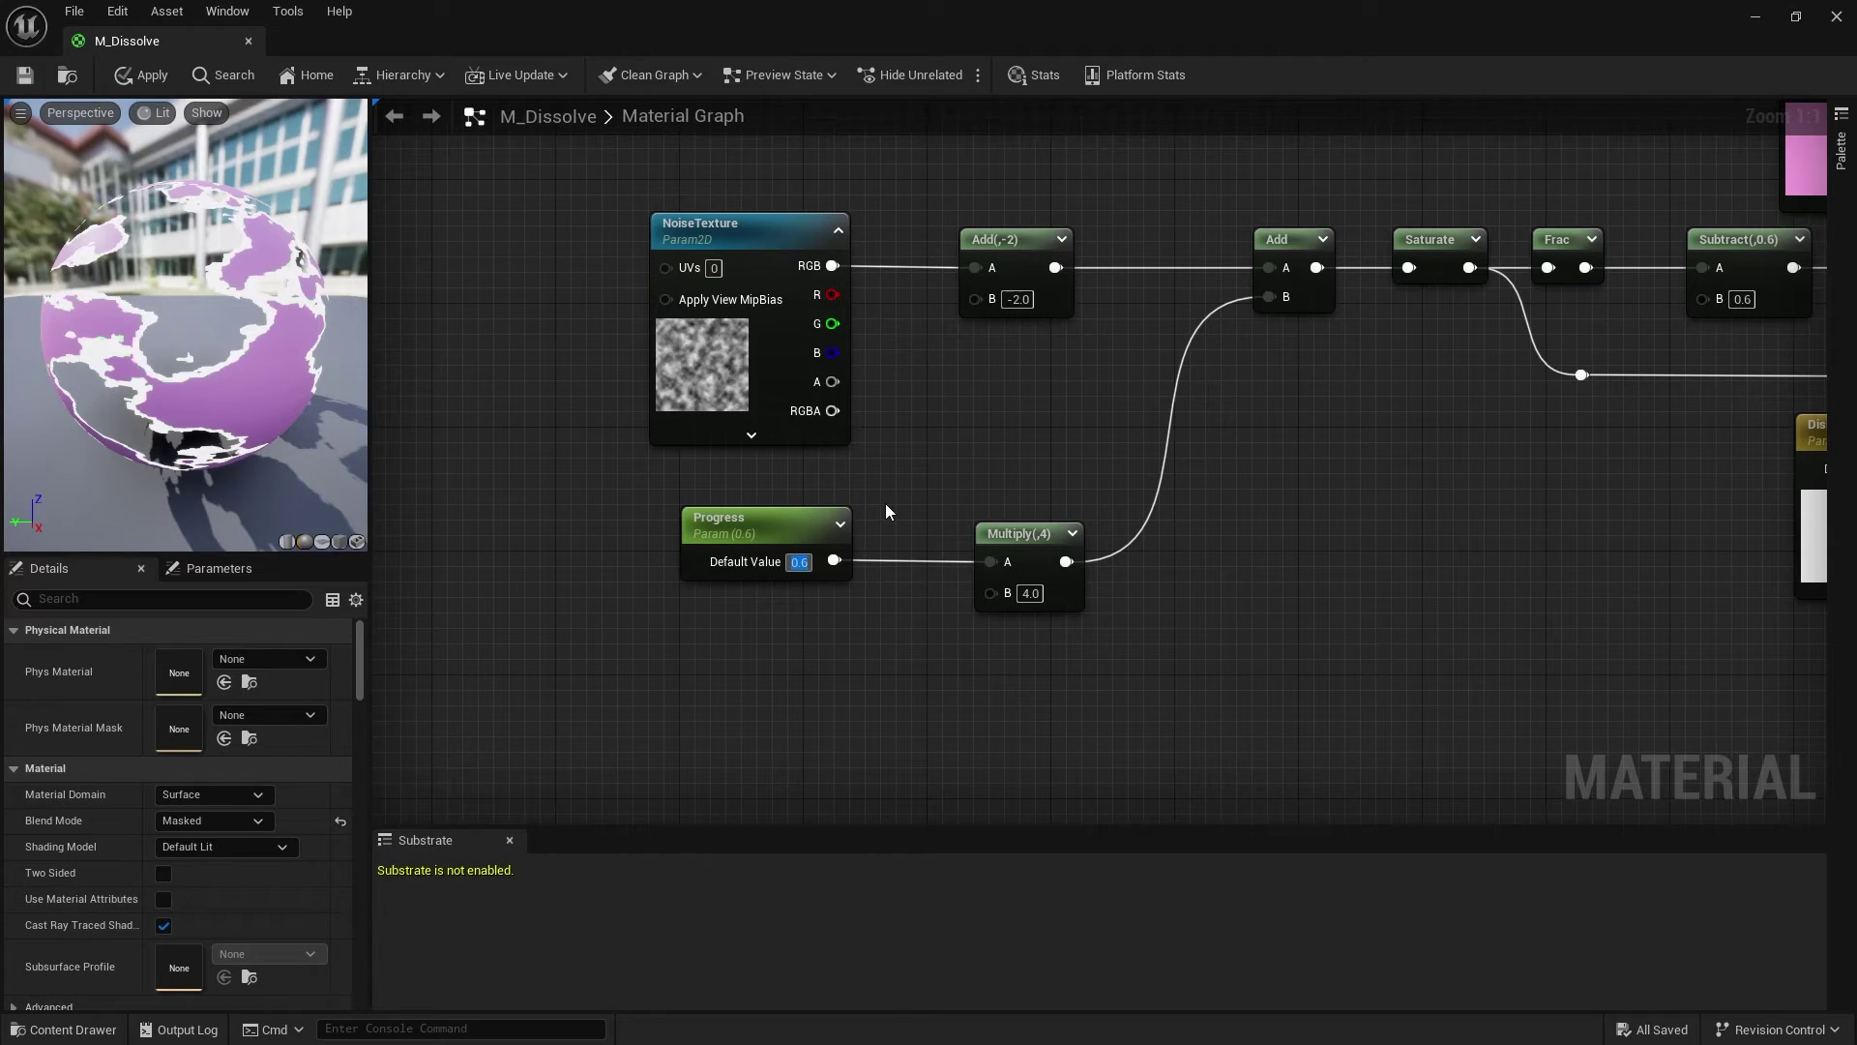
Step: Reset the Progress default value to 0 and apply the material
text(0)
key(Return)
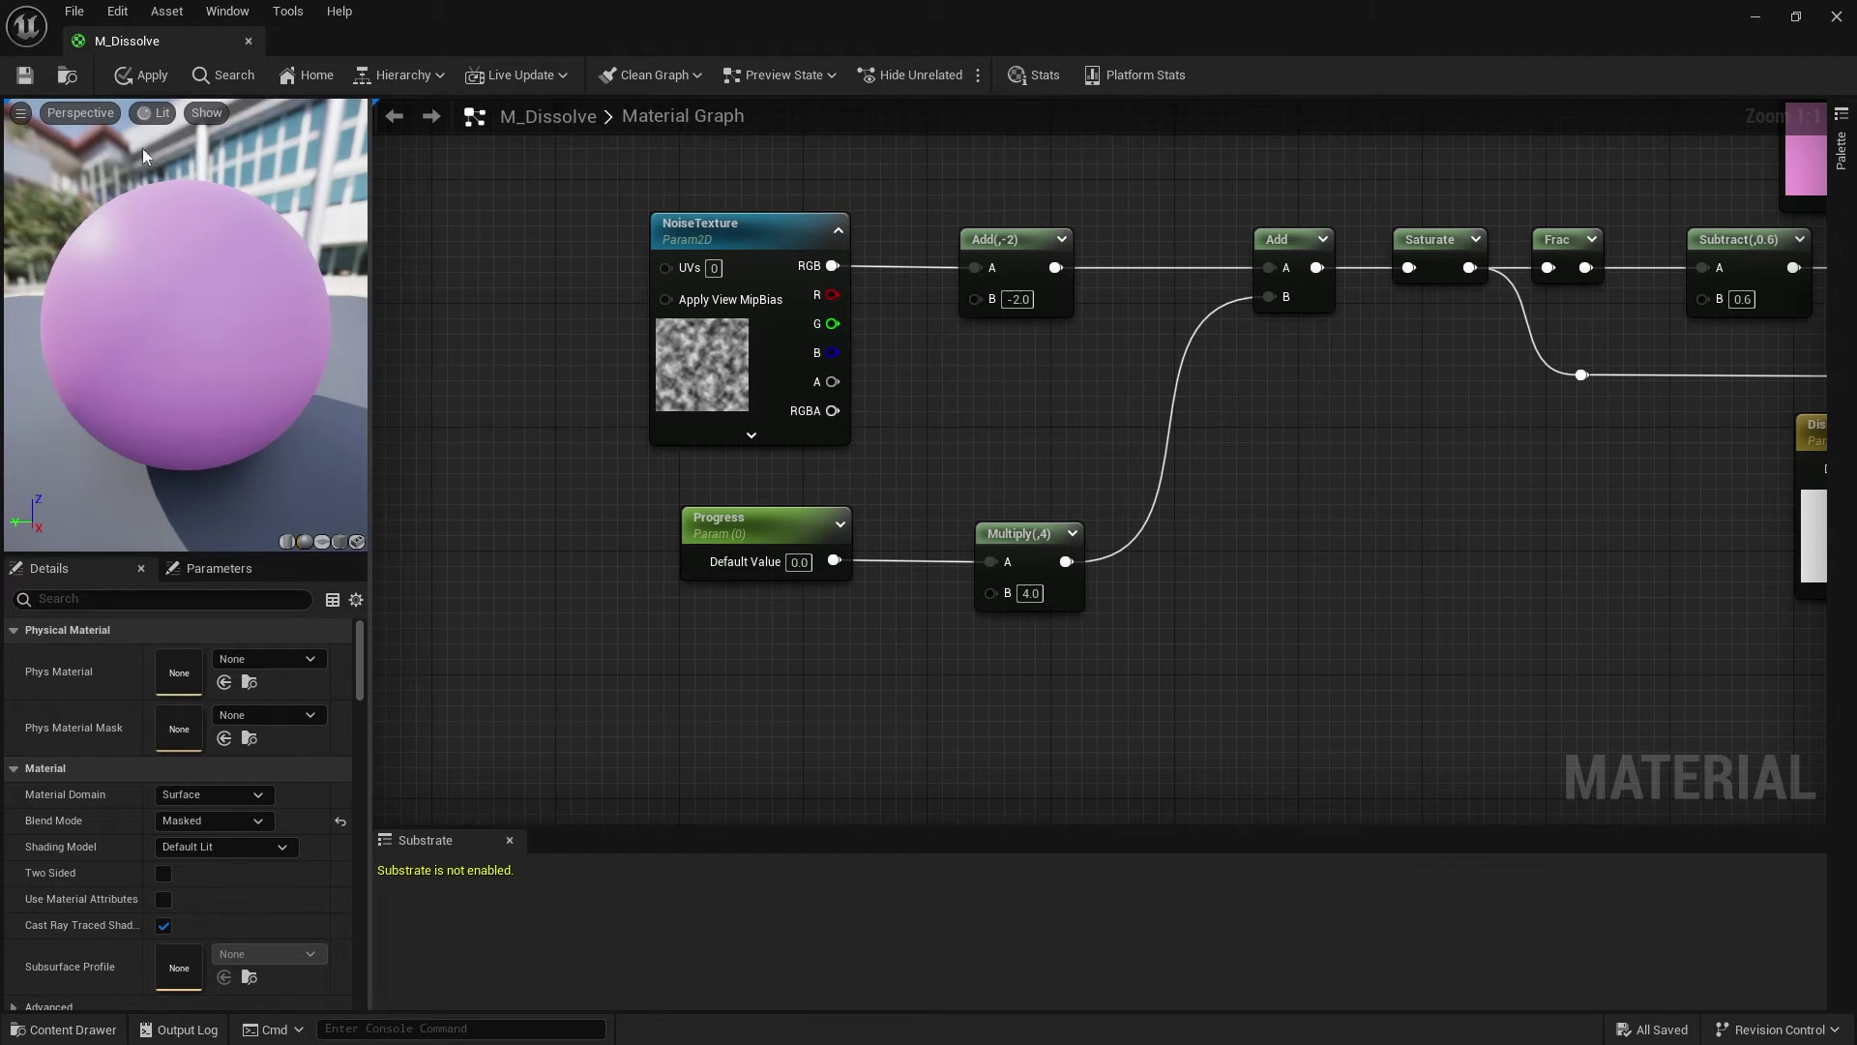
click(142, 74)
Step: Return to the level editor and create a material instance of M_Dissolve named MI_Dissolve1
right_drag(1520, 413, 839, 470)
click(1754, 18)
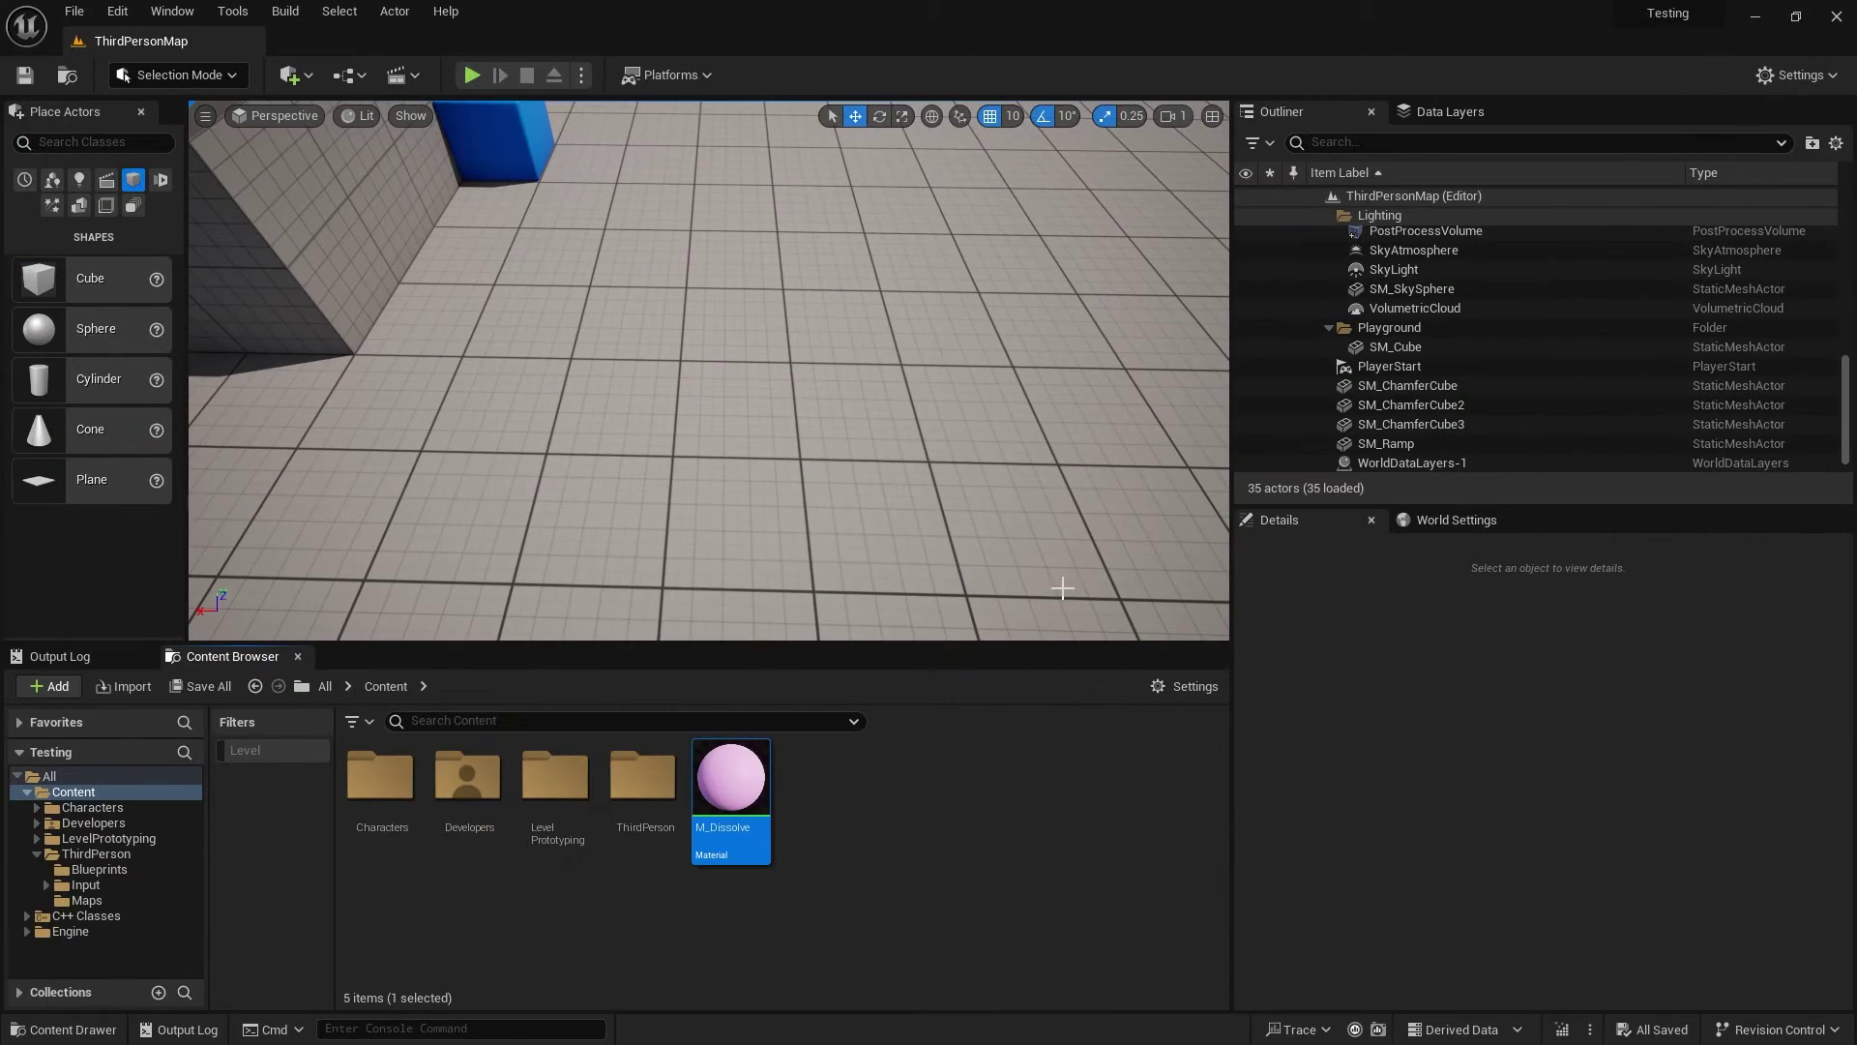
right_click(731, 786)
click(811, 331)
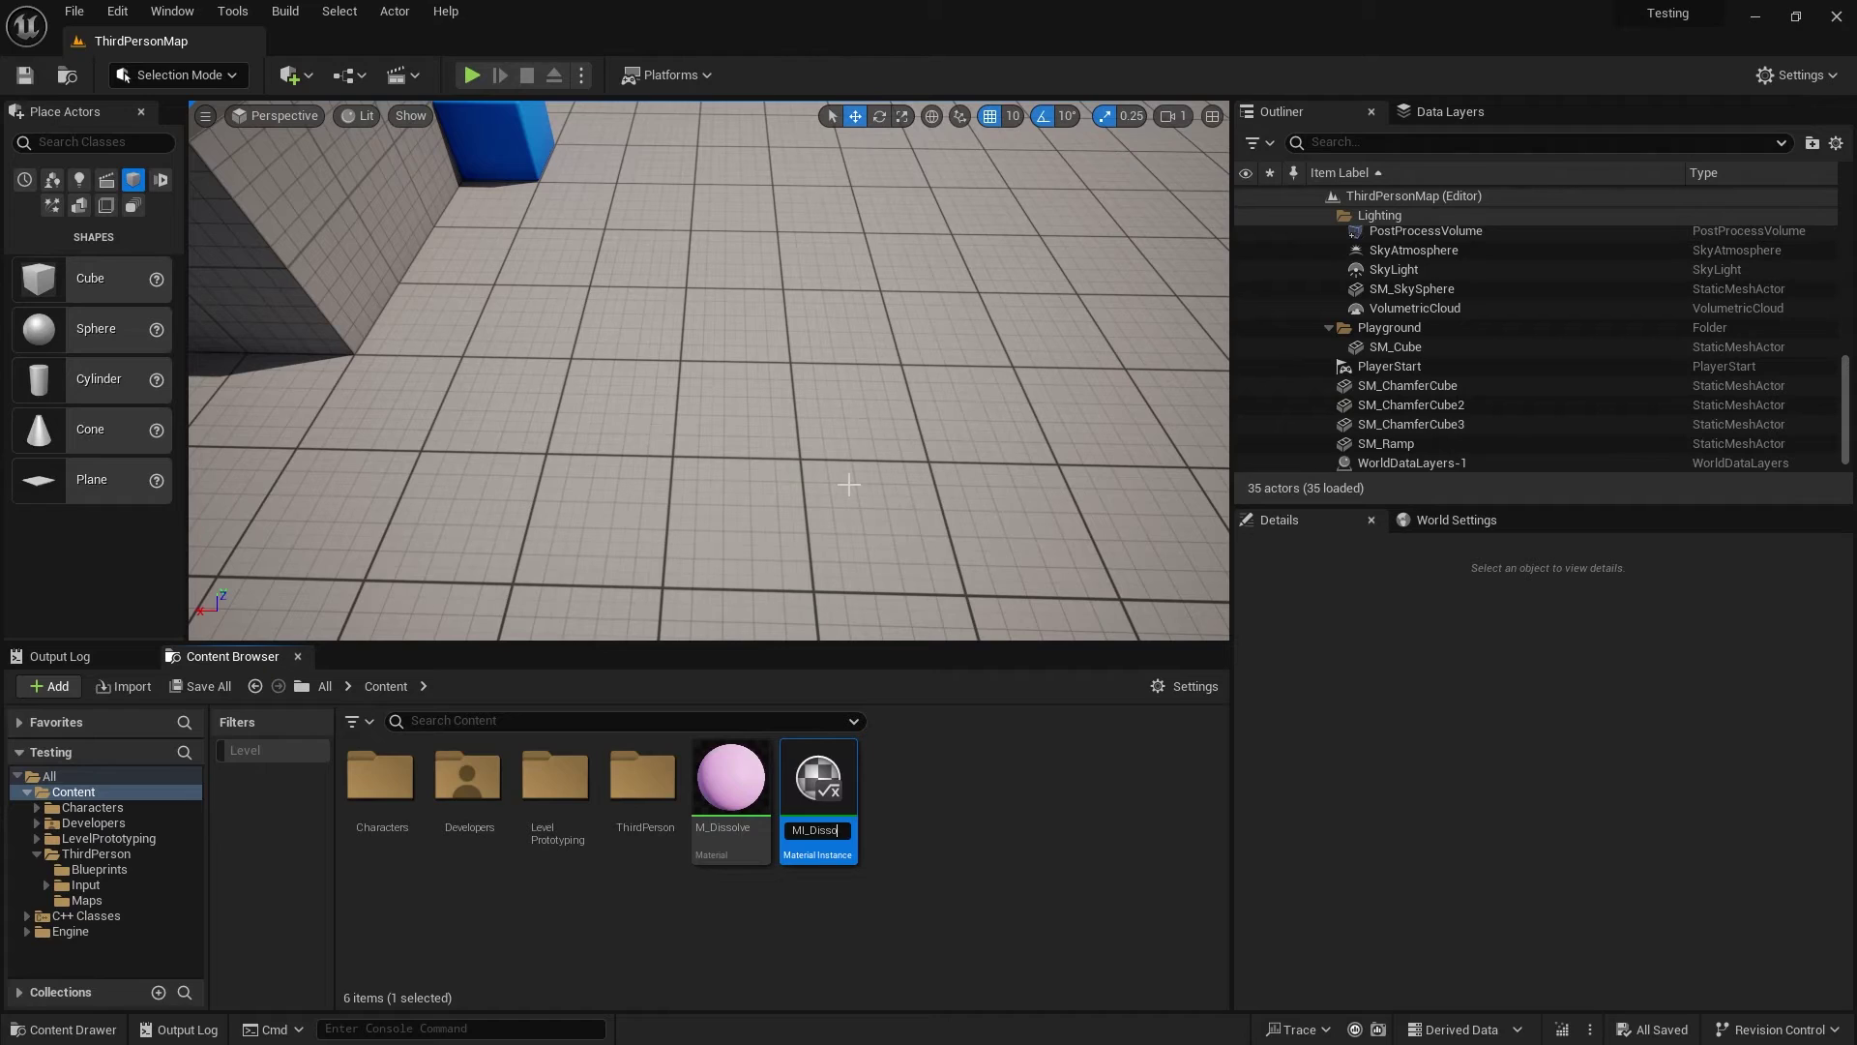
key(Return)
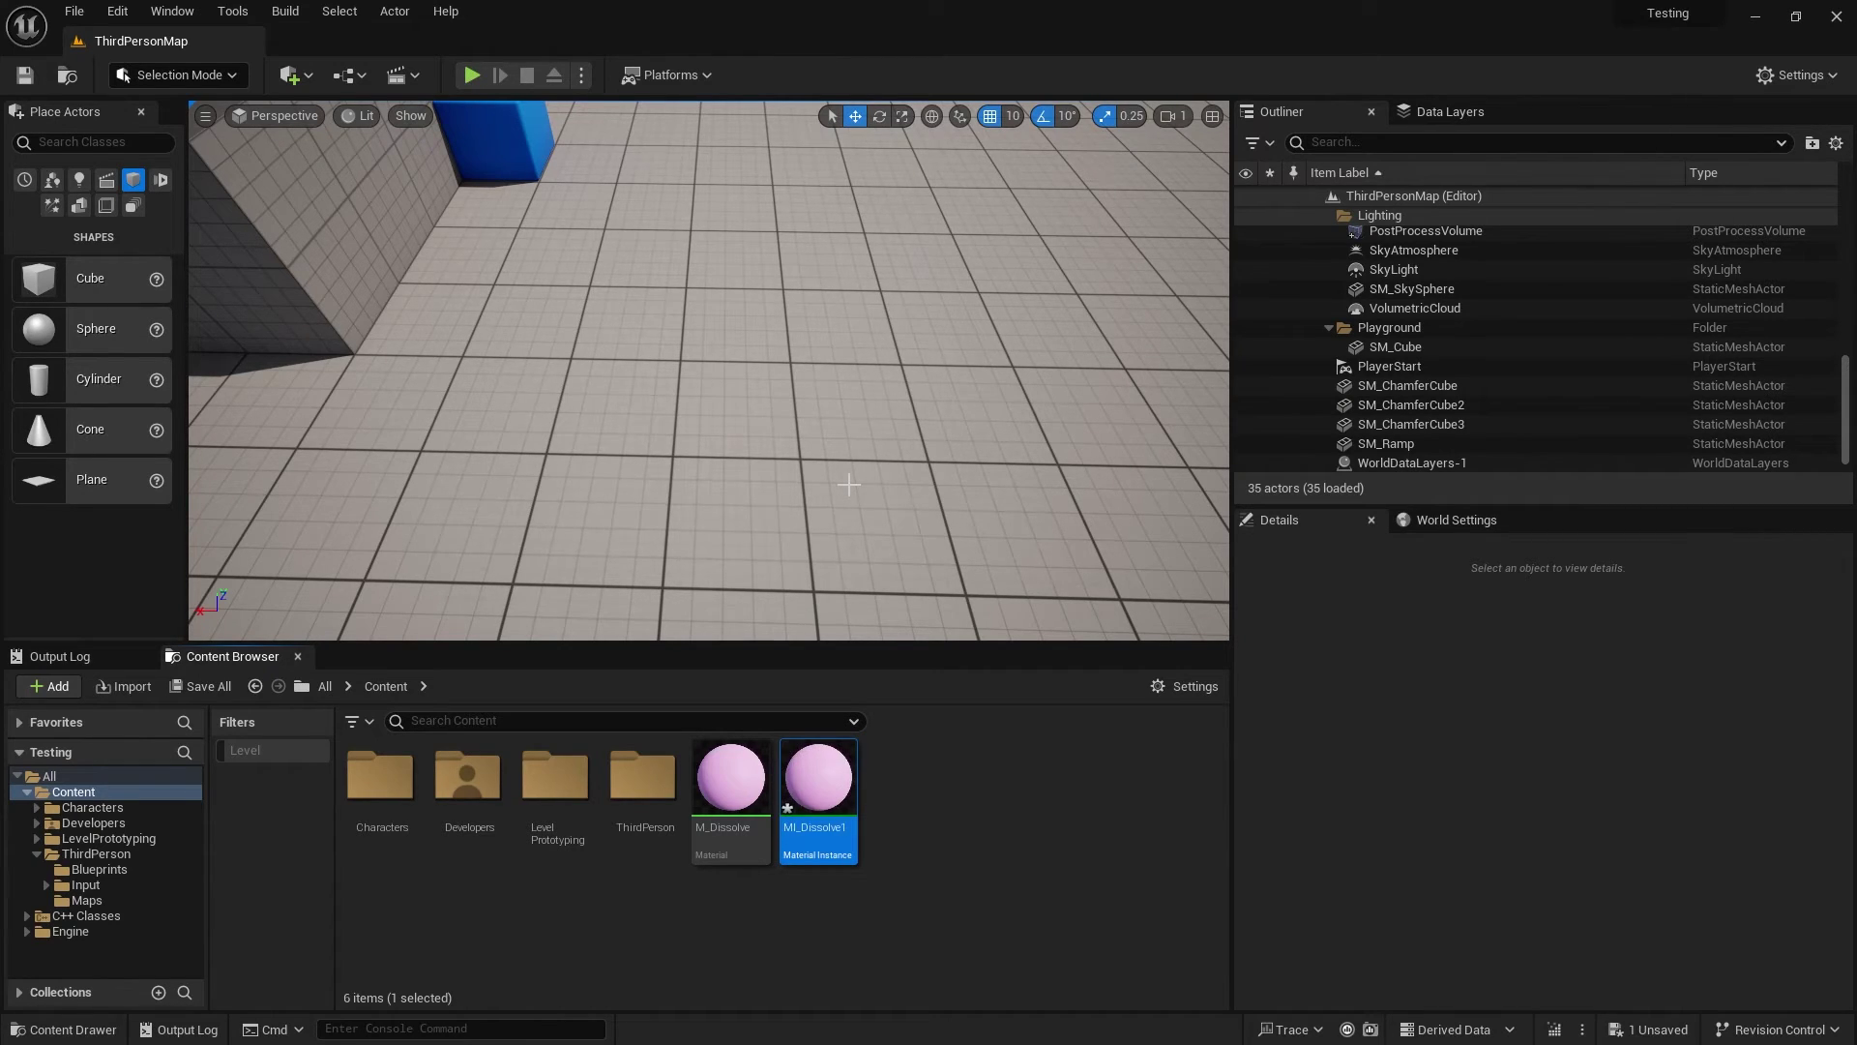
Step: Open MI_Dissolve1 and enable the overrides for its Base and Dissolve Color parameters, leaving the color picker without a change
double_click(825, 764)
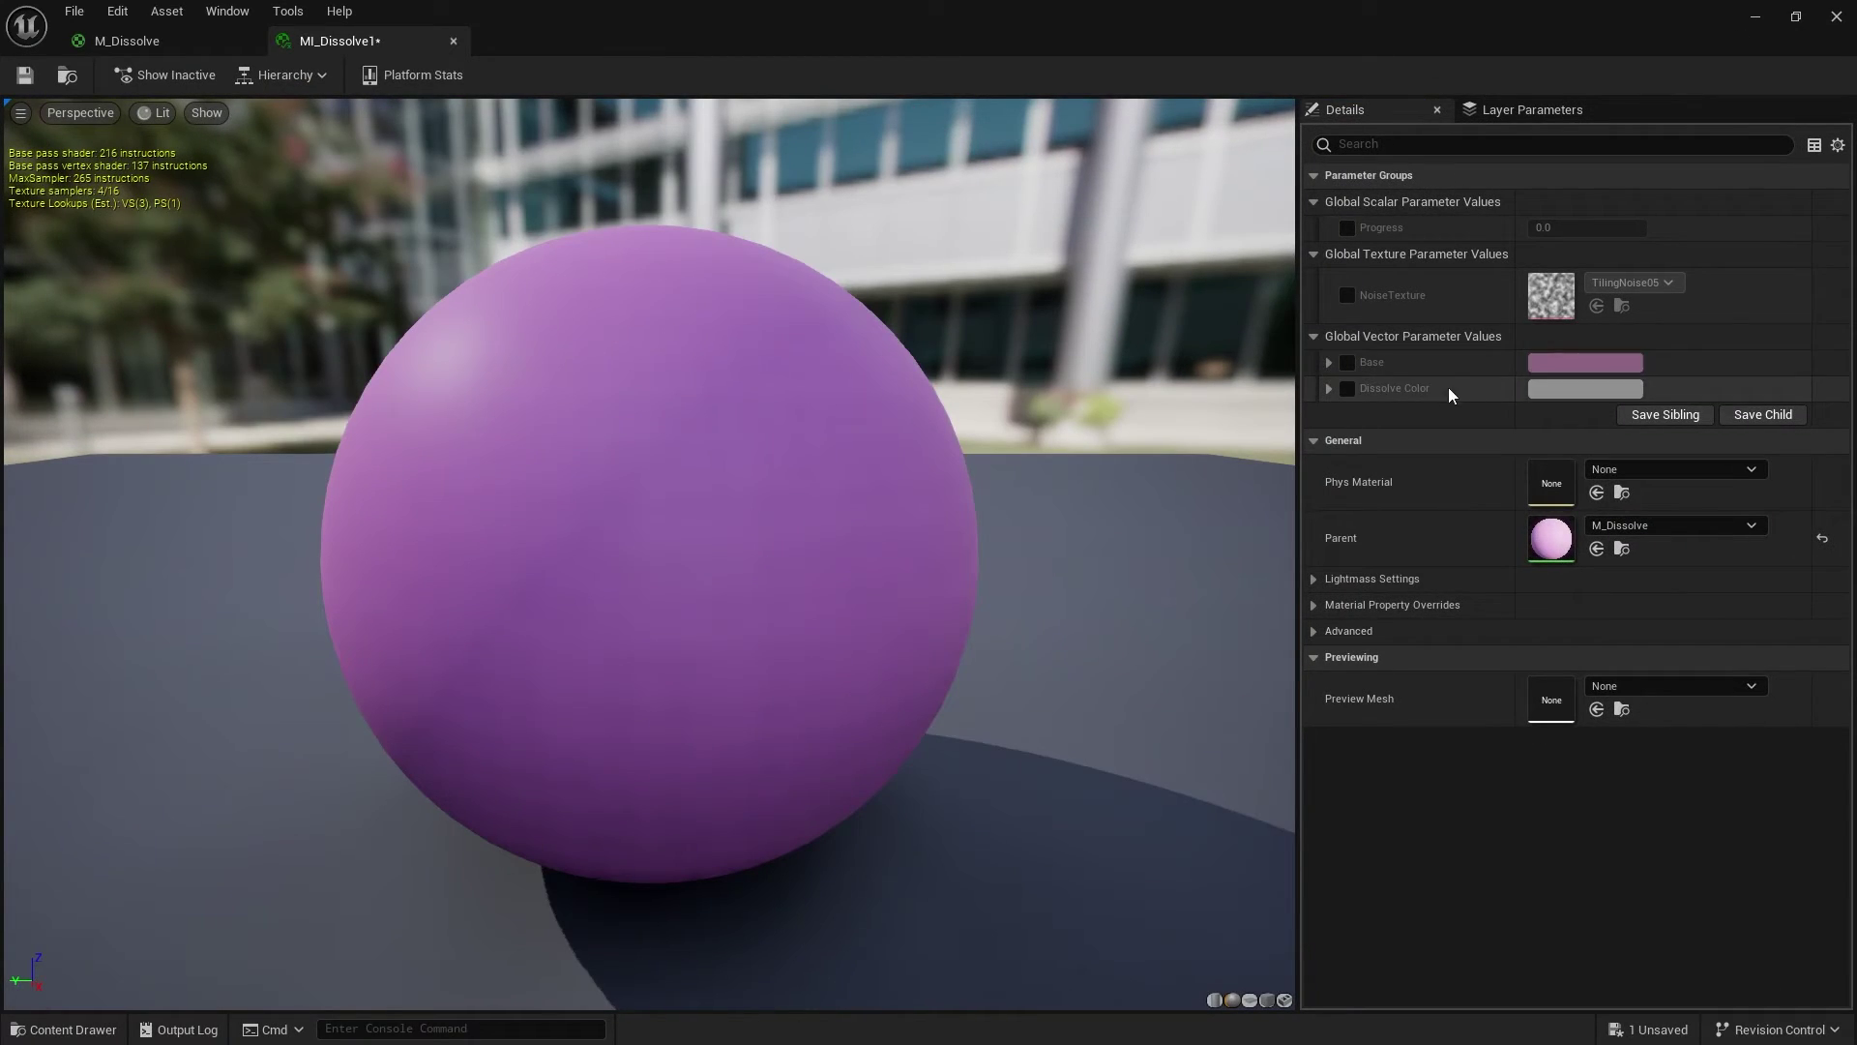
click(1348, 362)
click(1347, 388)
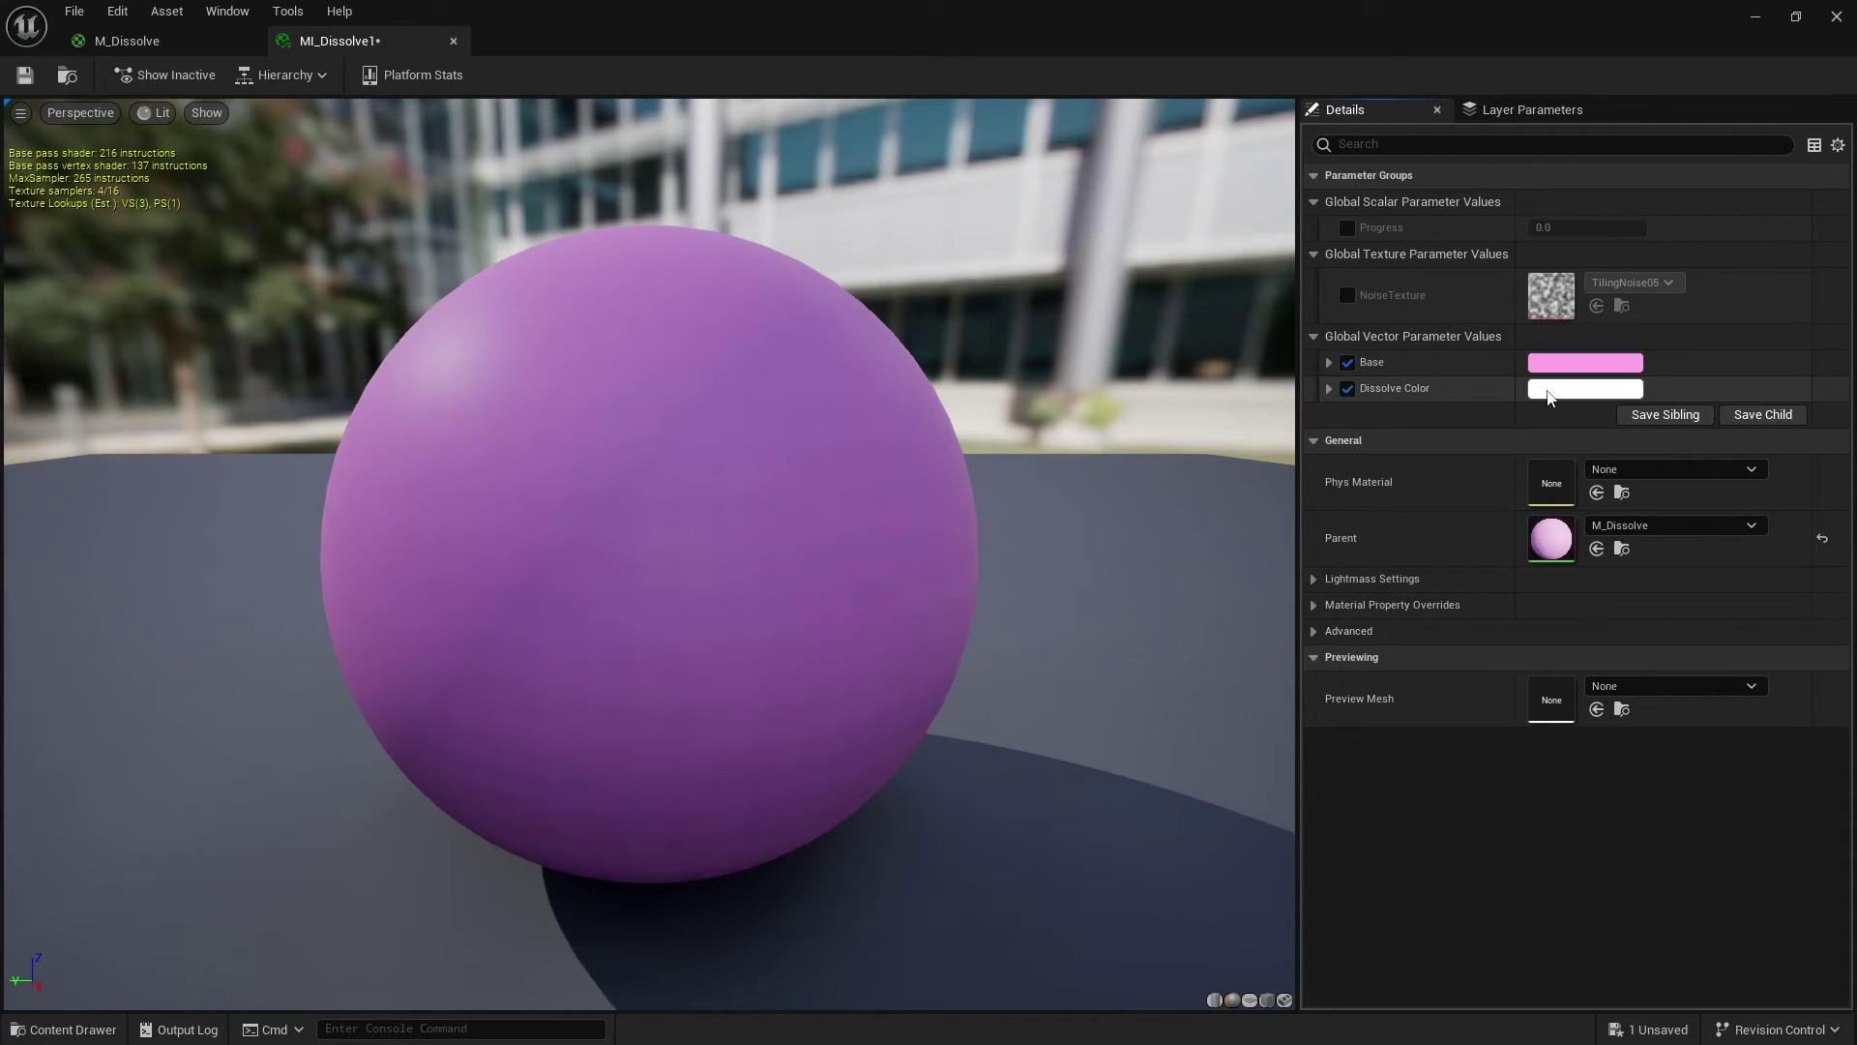
click(1549, 390)
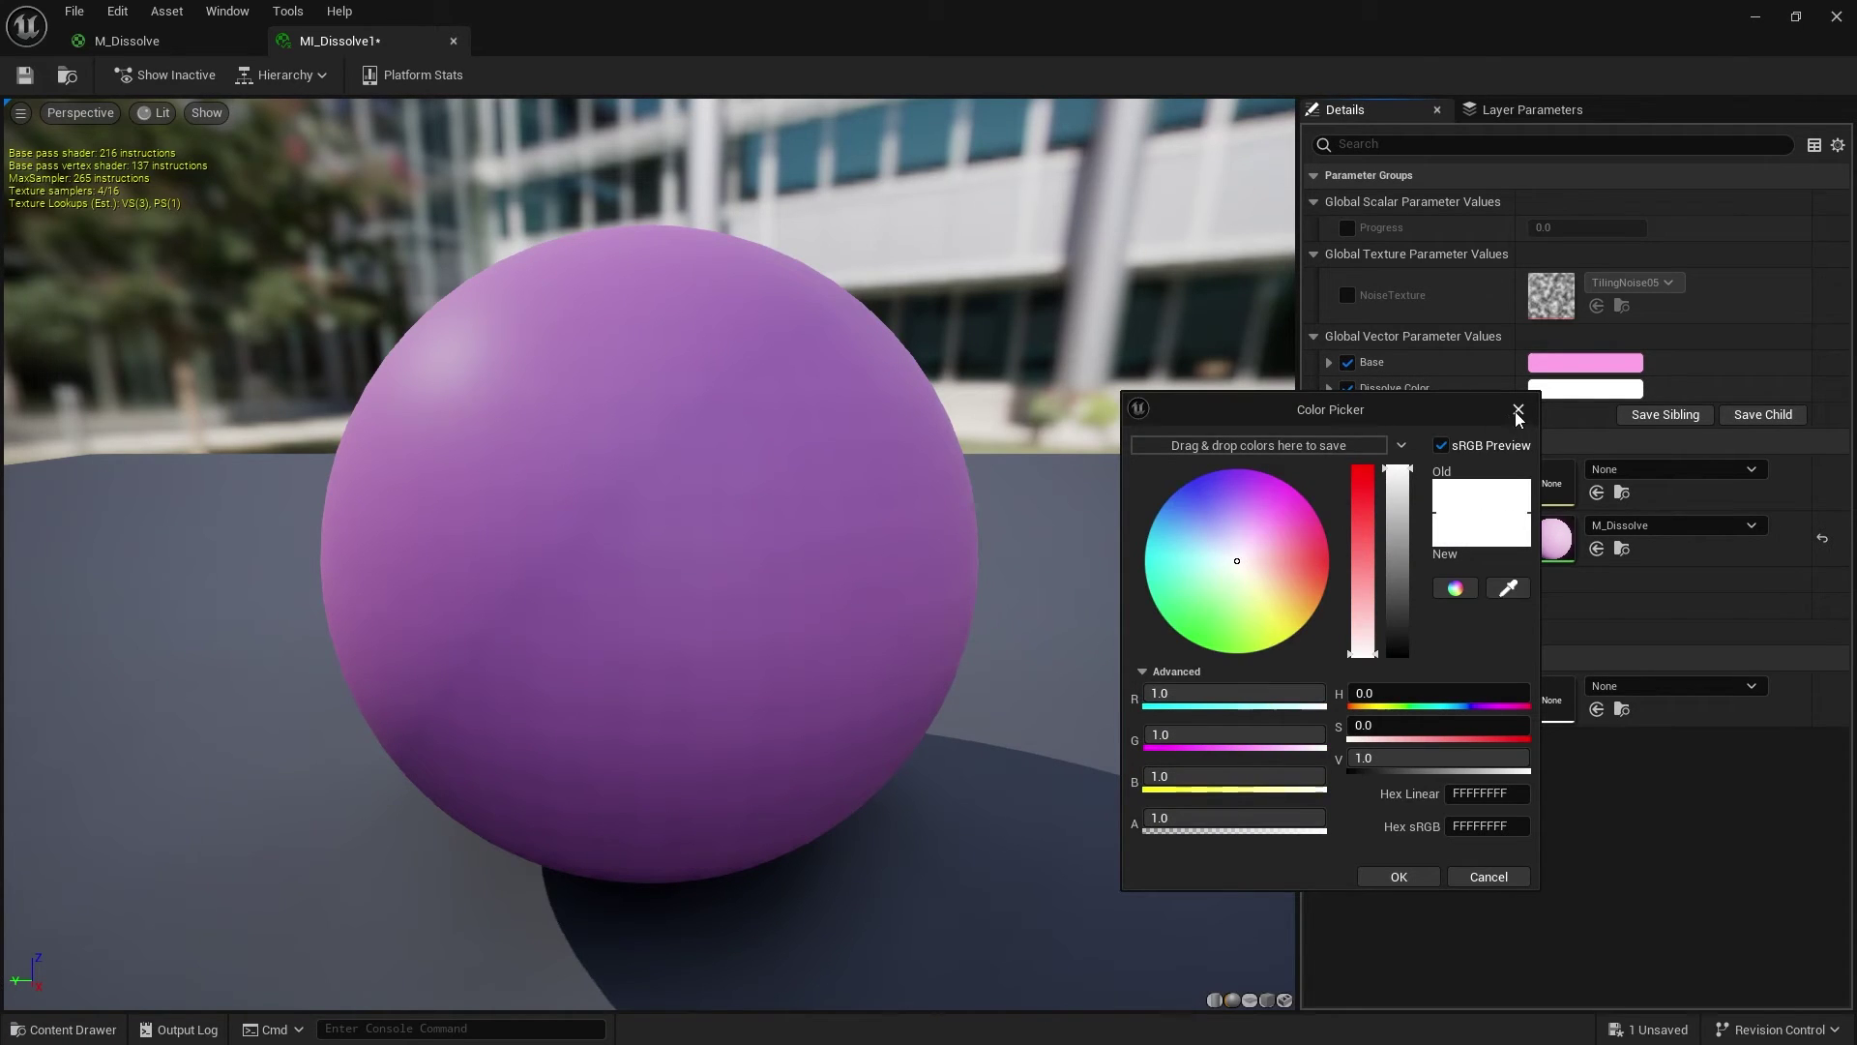
click(1518, 410)
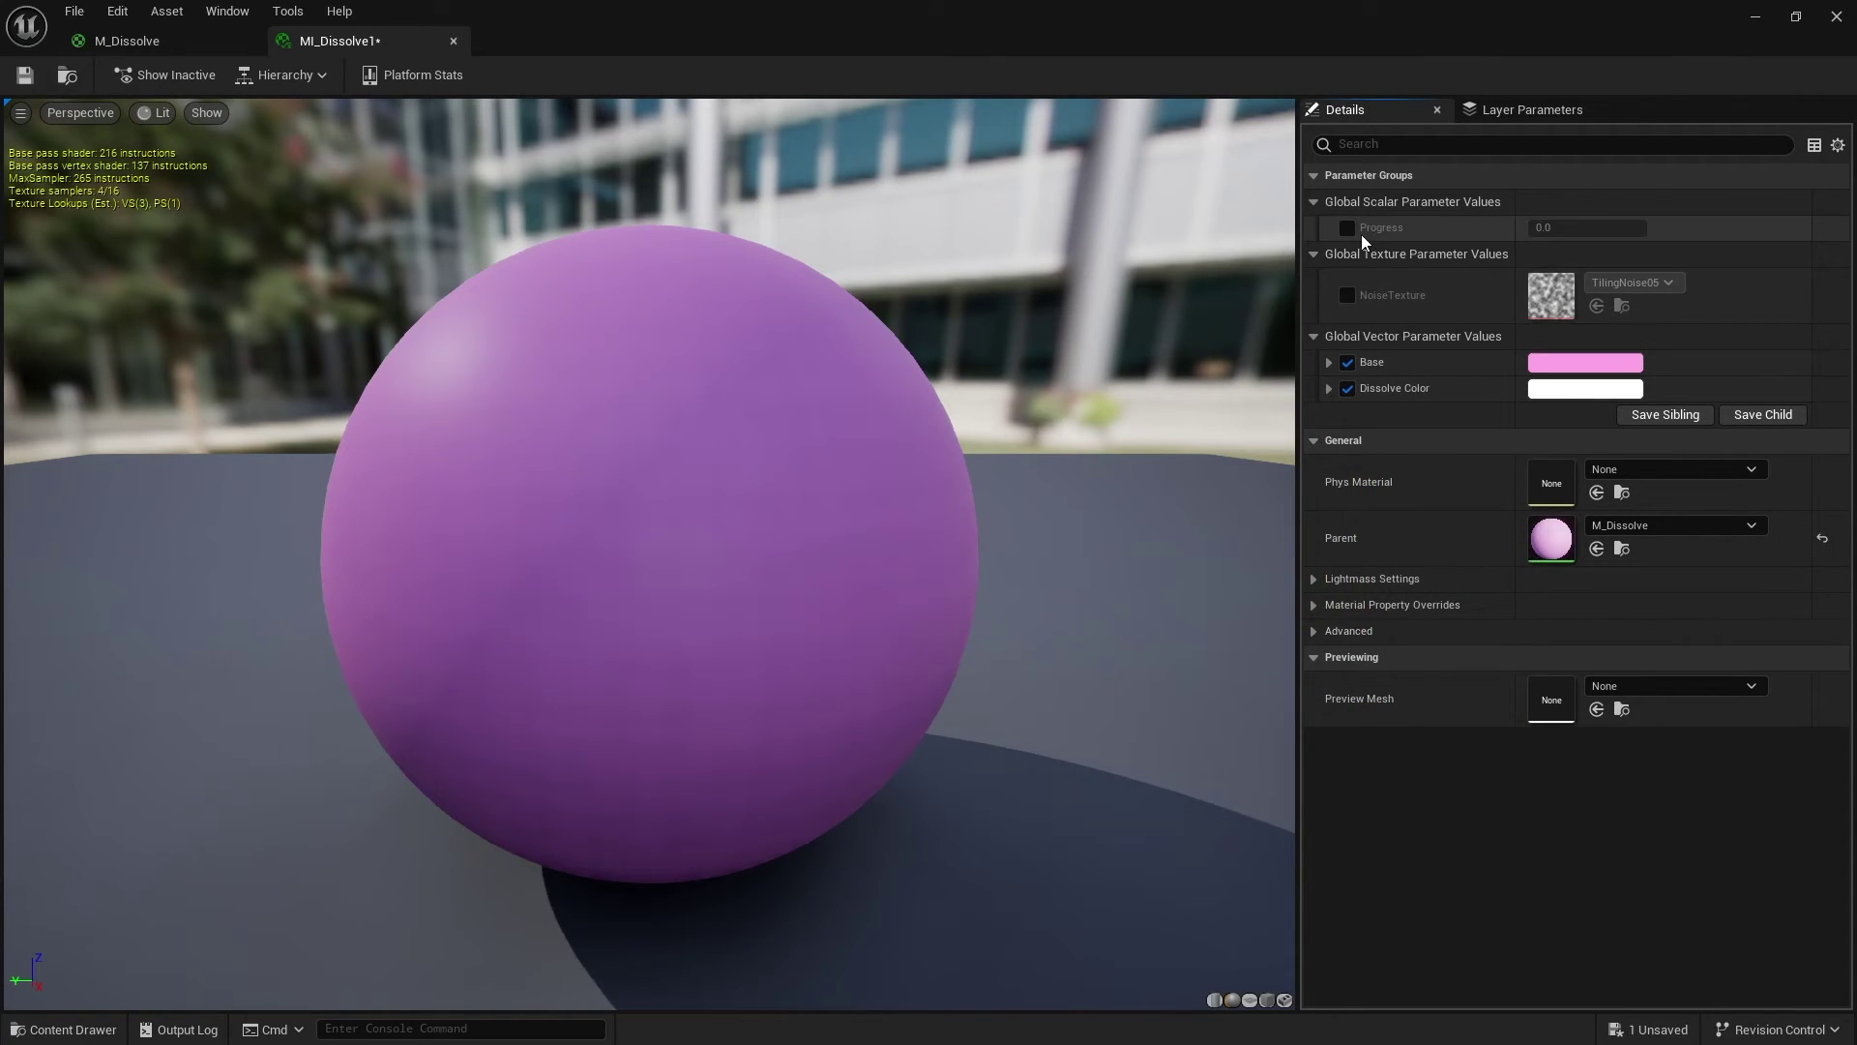
Step: Enable the Progress override in MI_Dissolve1 and set it to 0.6
click(1348, 227)
scroll(820, 432, down, 2)
scroll(820, 432, down, 1)
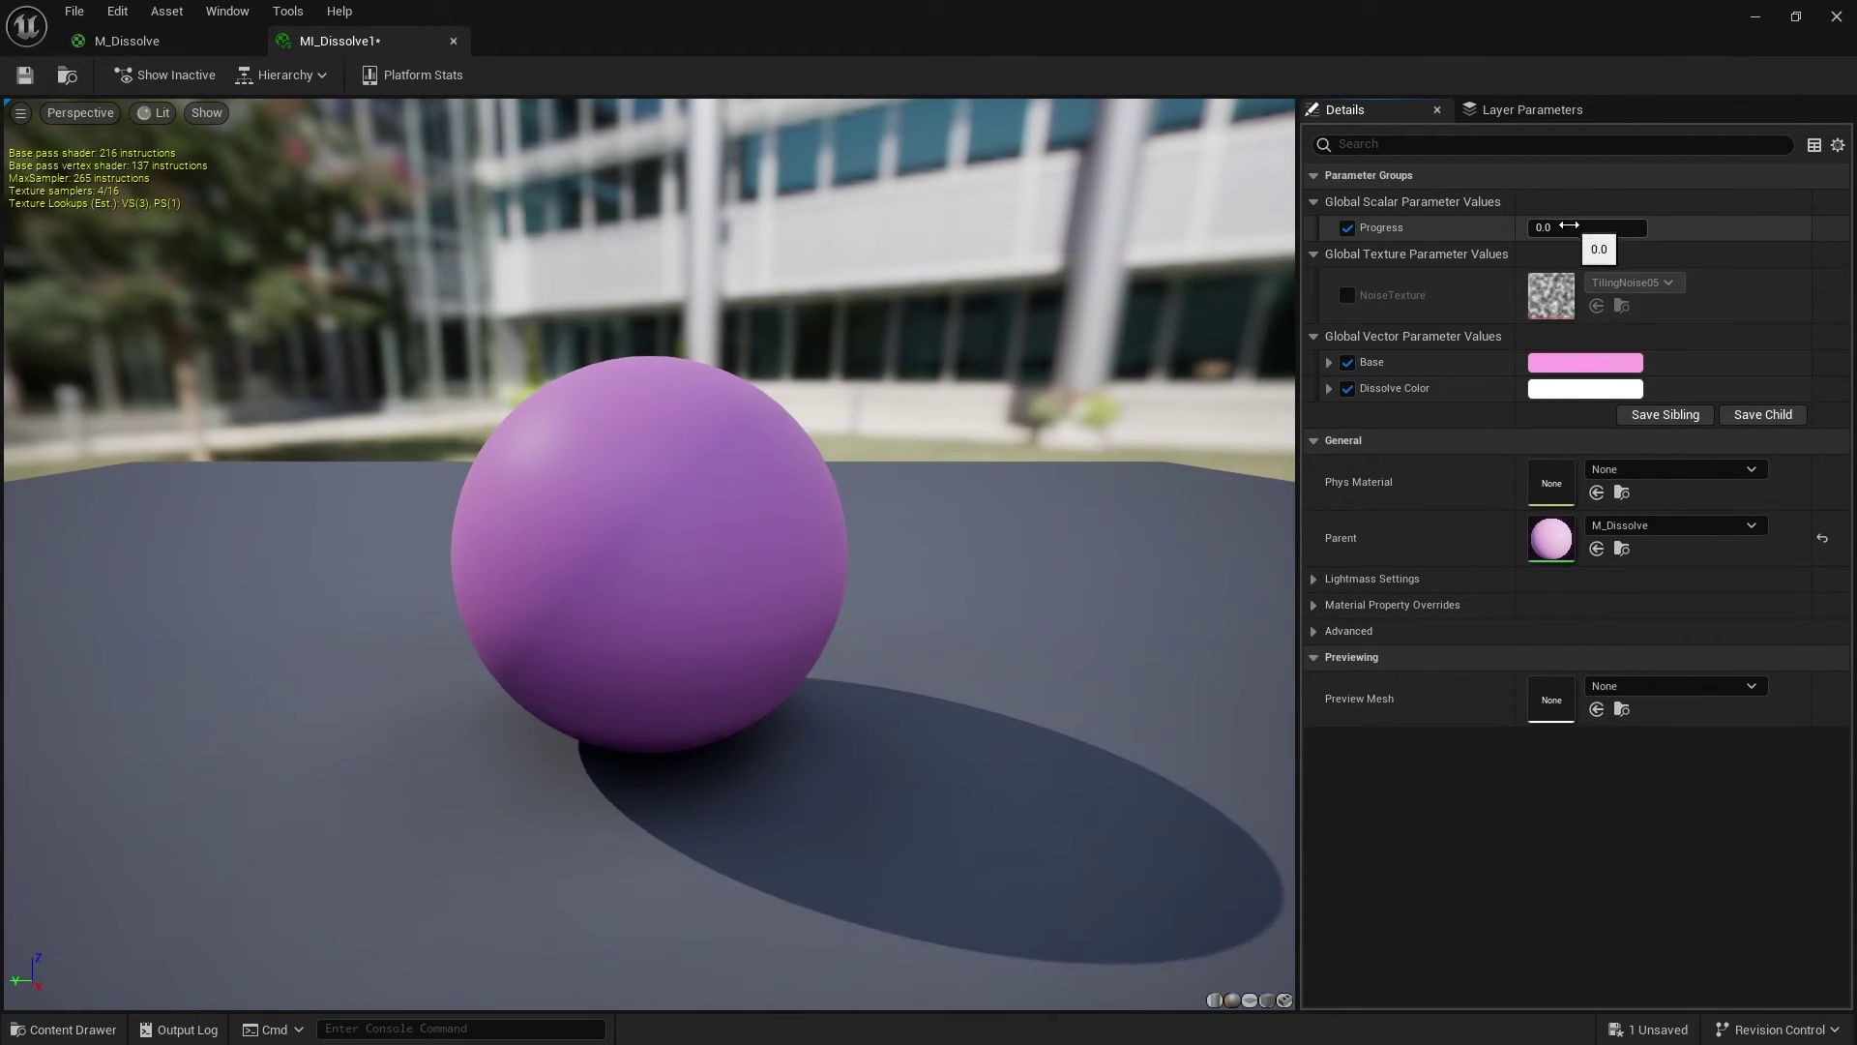
drag(1587, 228, 1633, 228)
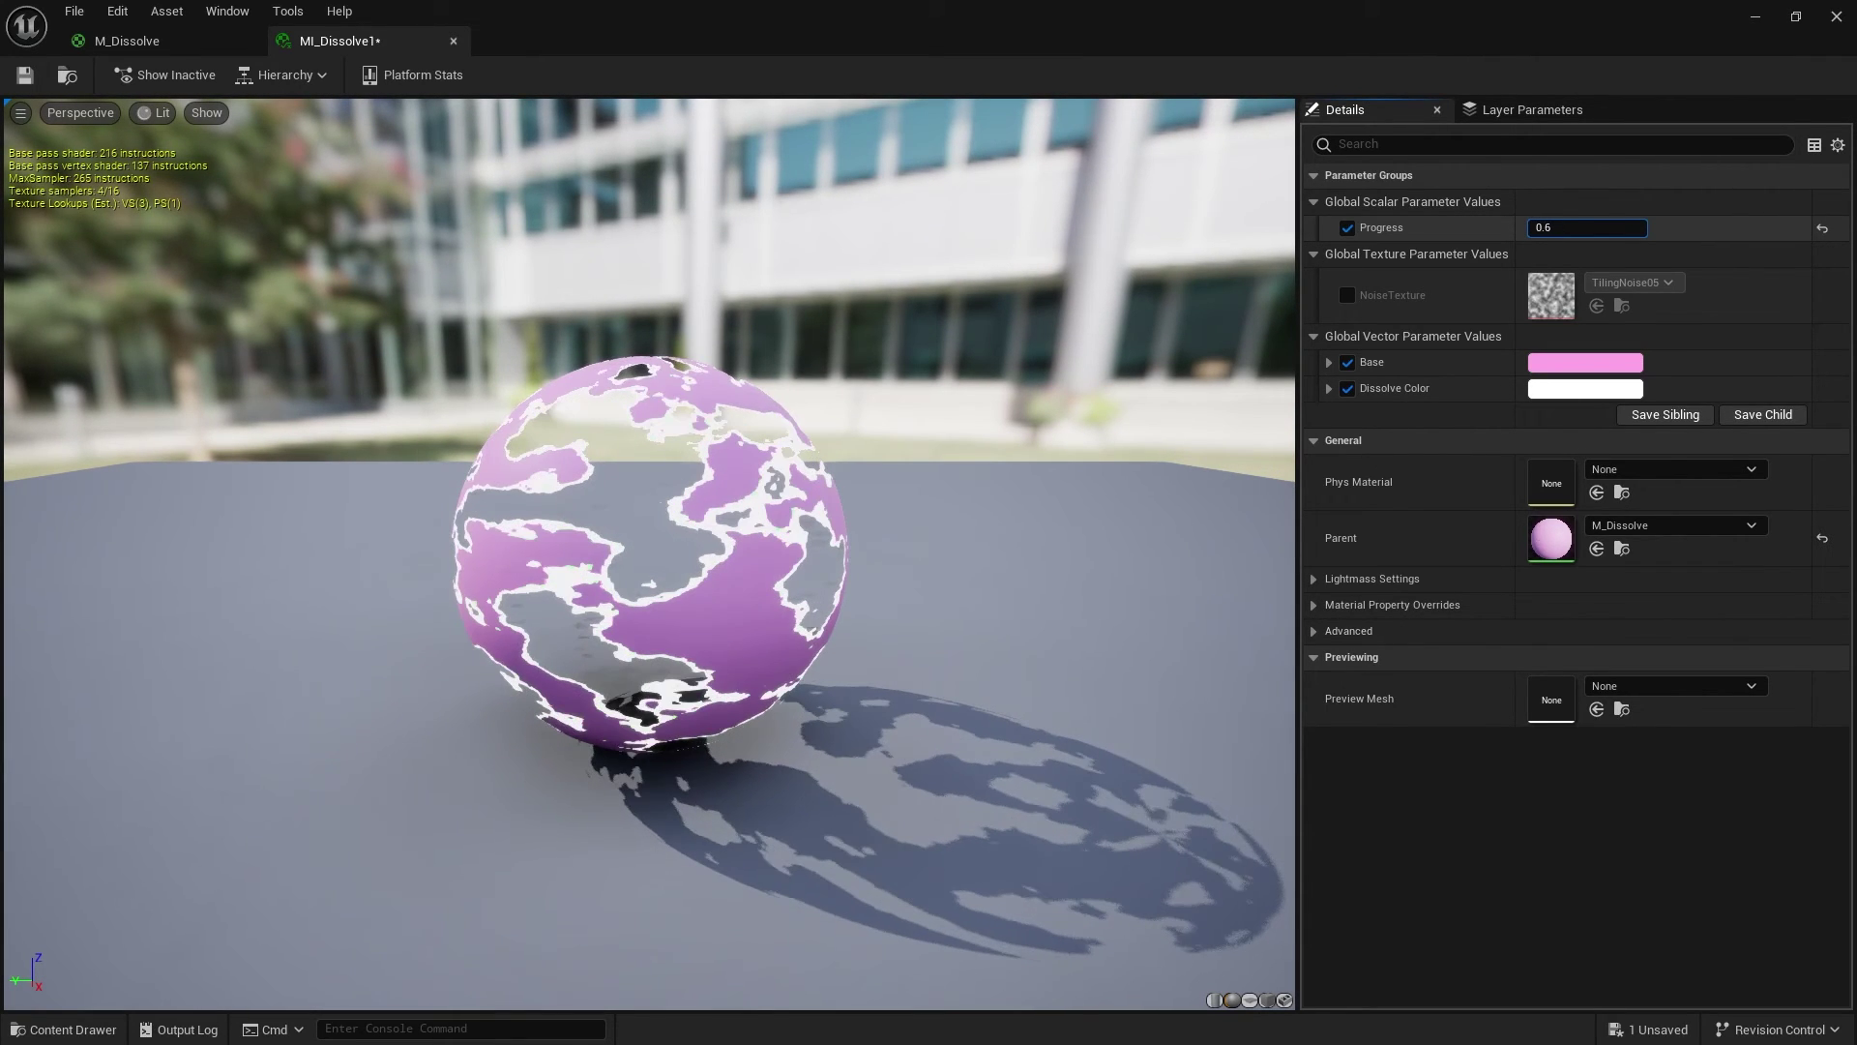
scroll(721, 522, up, 2)
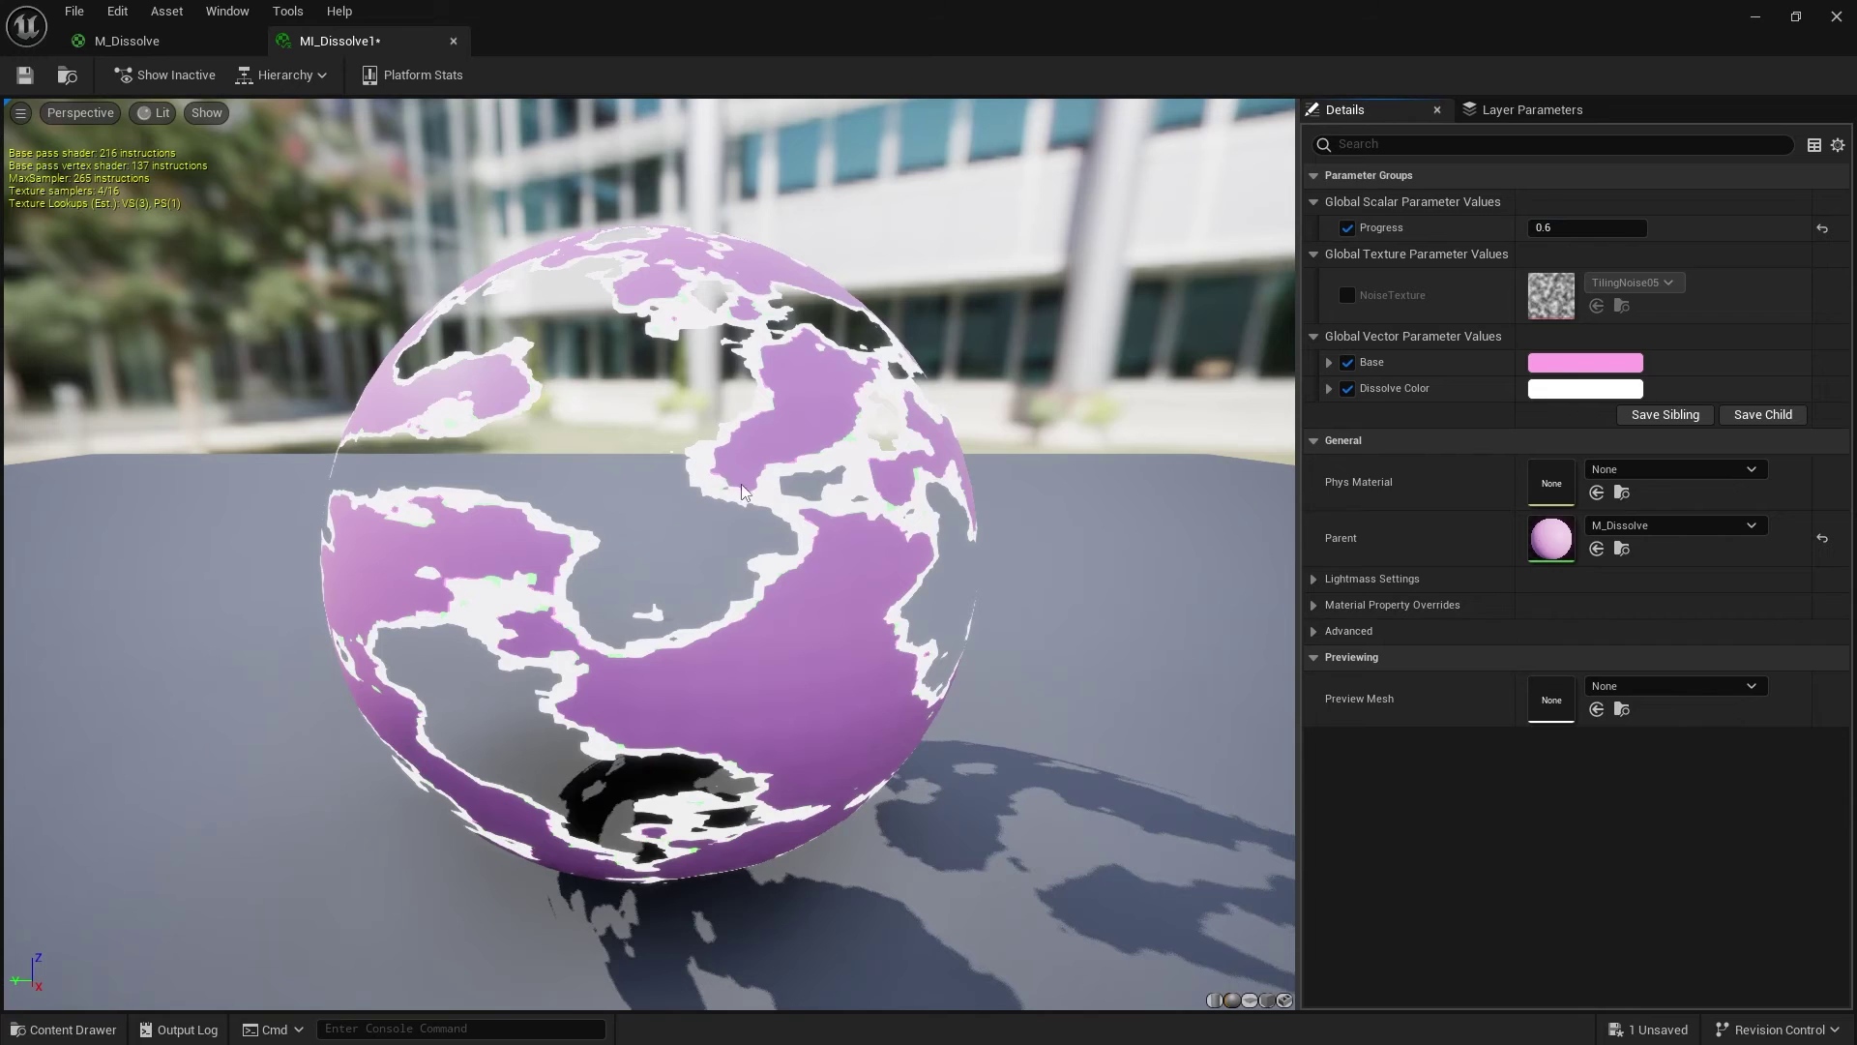
Step: Save M_Dissolve with the Subtract node's B value set to 0.7 and check the dissolve edge in MI_Dissolve1
click(126, 41)
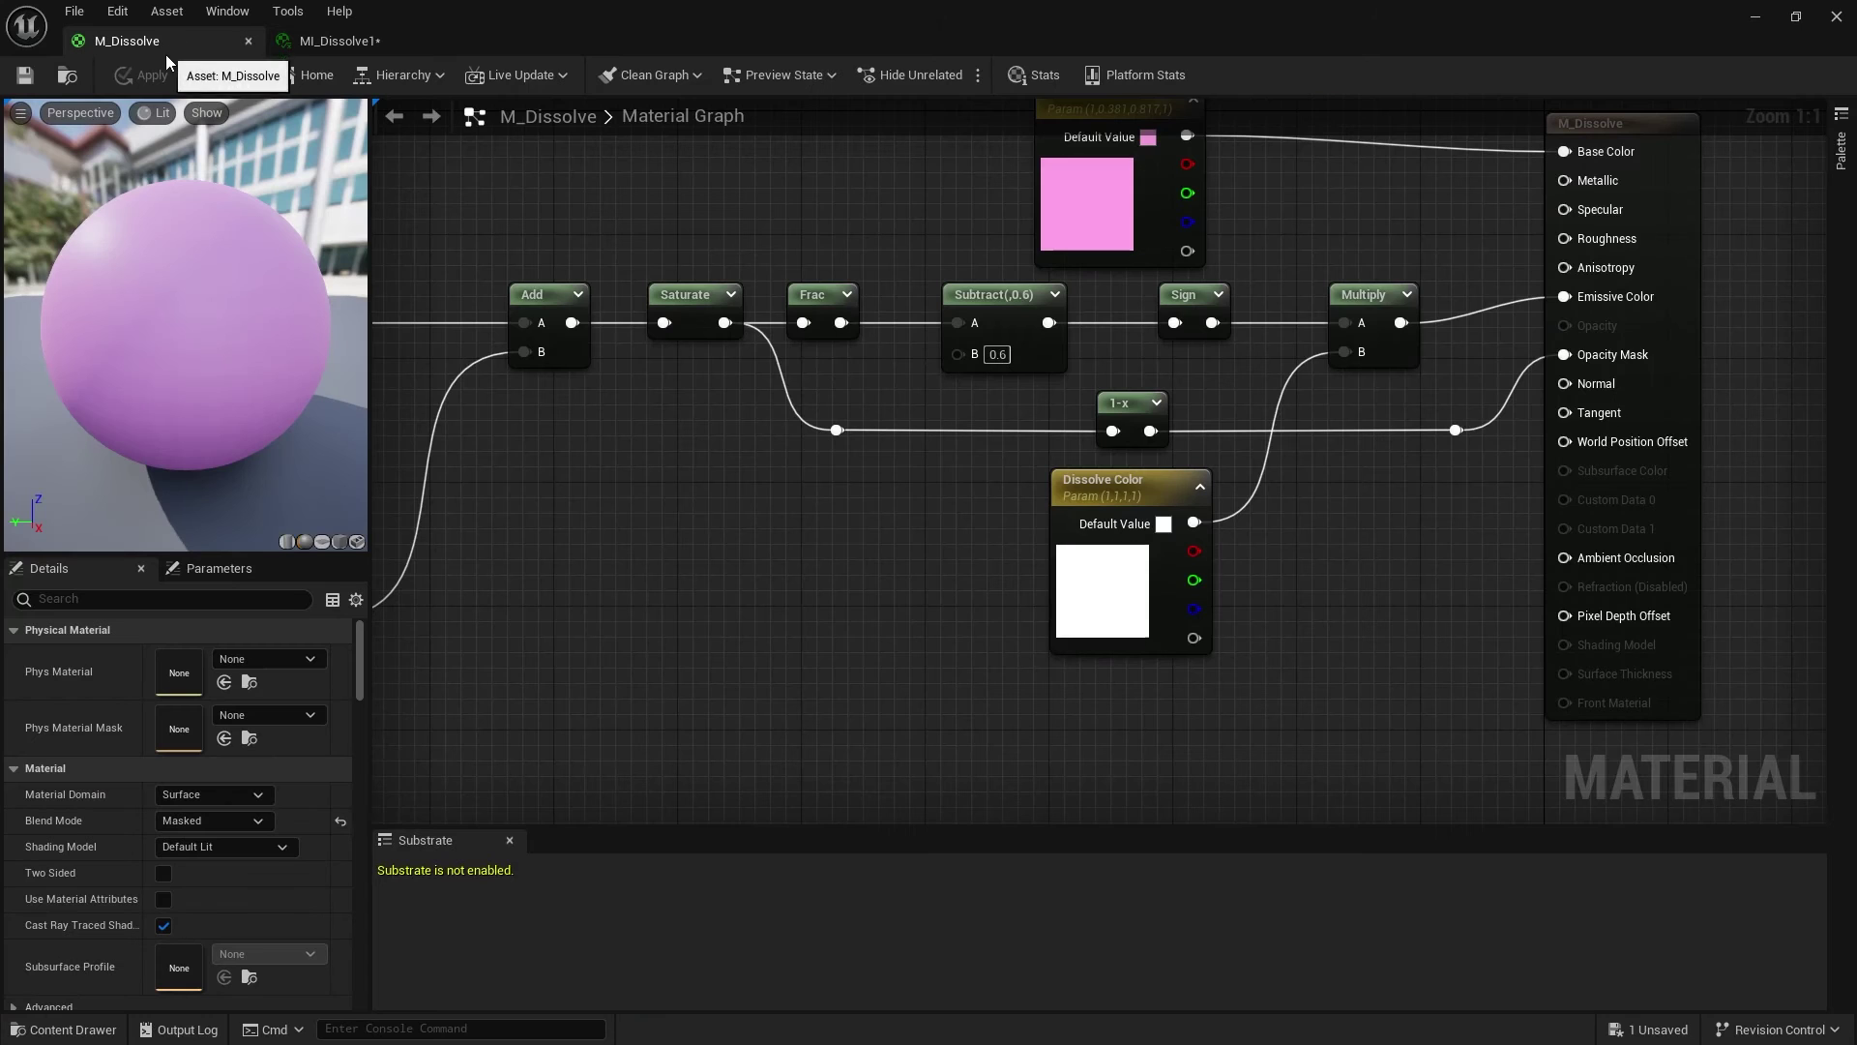
right_drag(718, 494, 1015, 494)
click(977, 472)
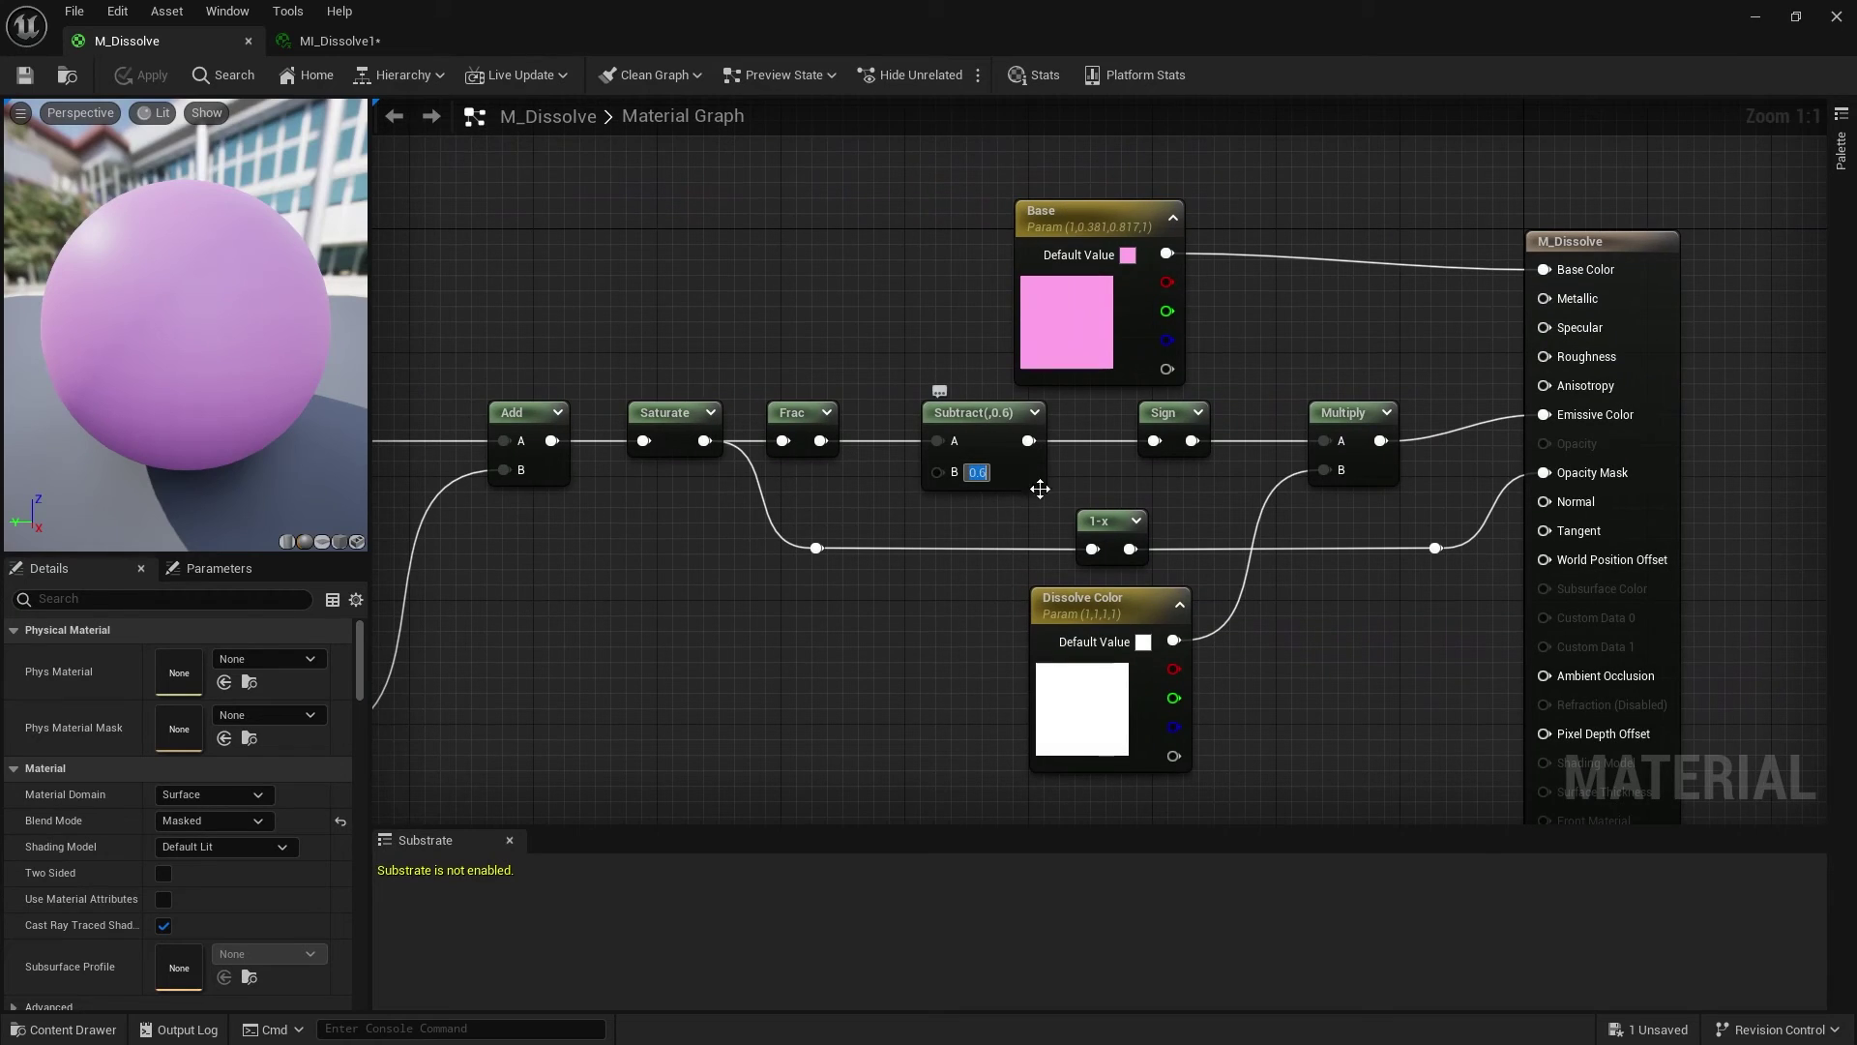
text(0.7)
key(Return)
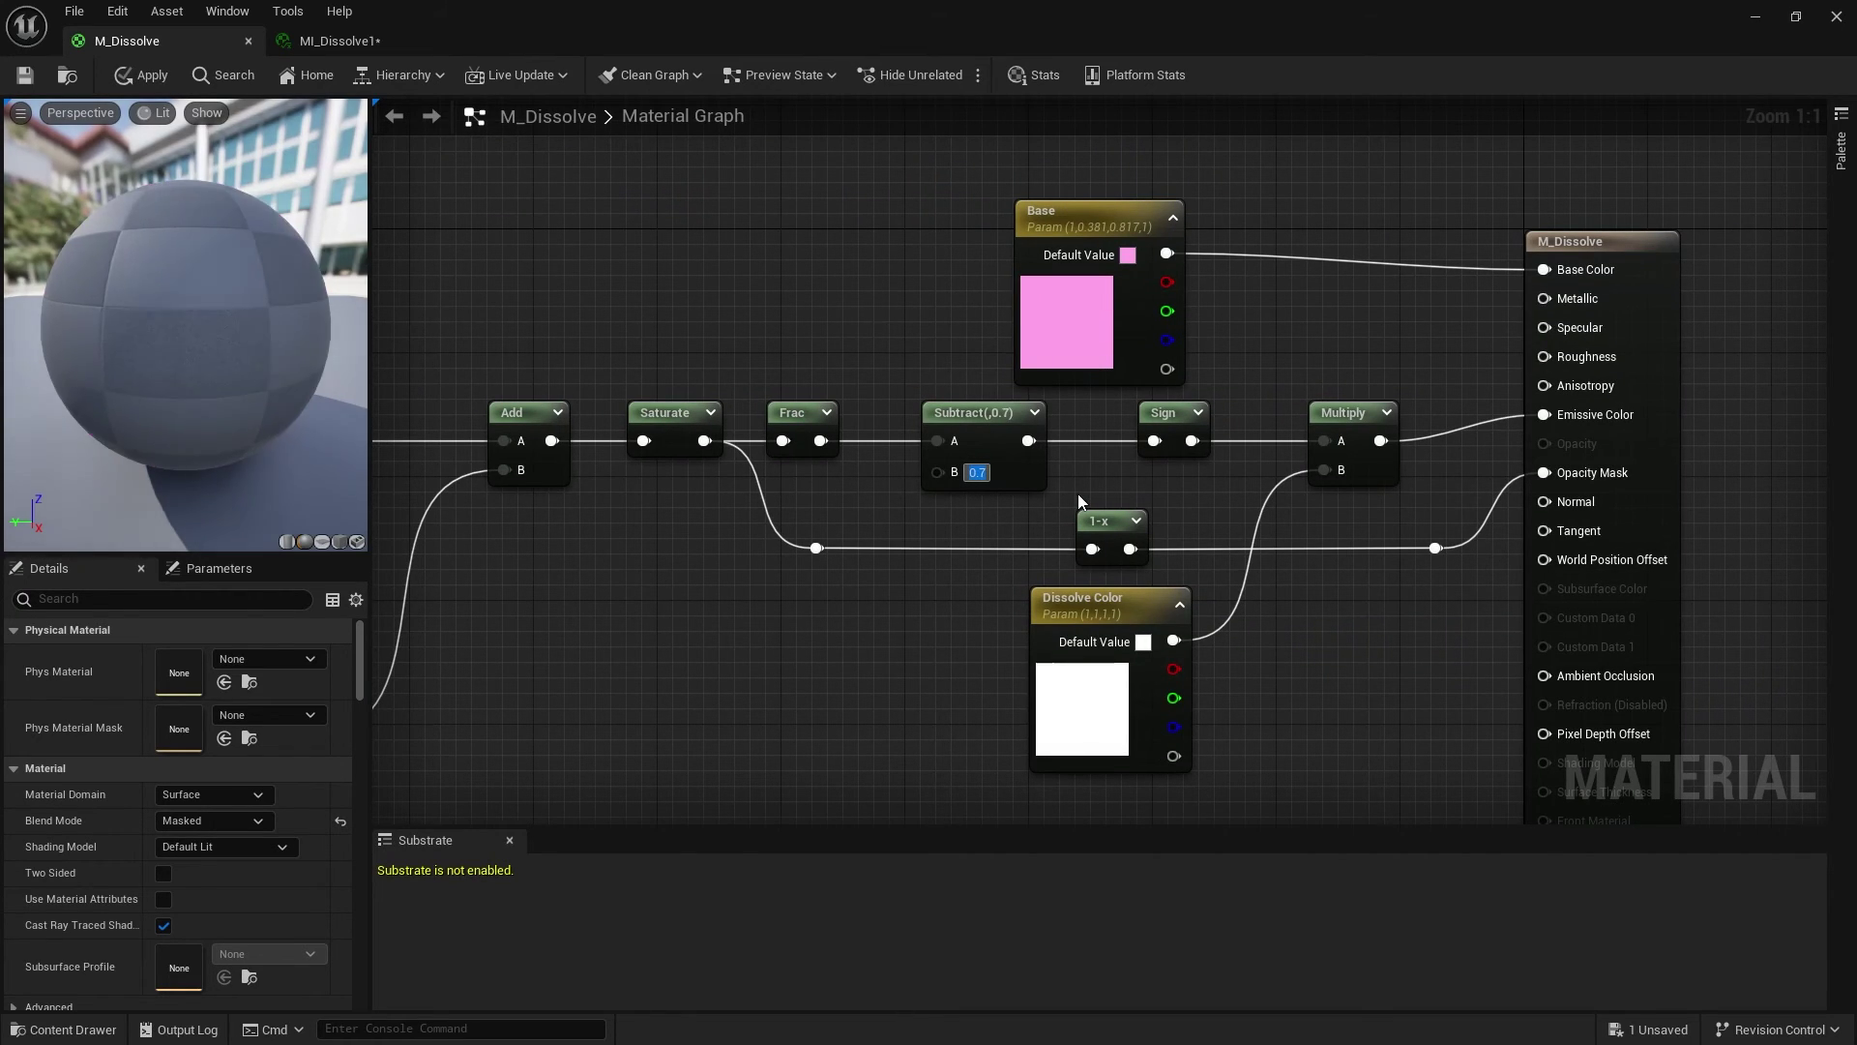
click(24, 74)
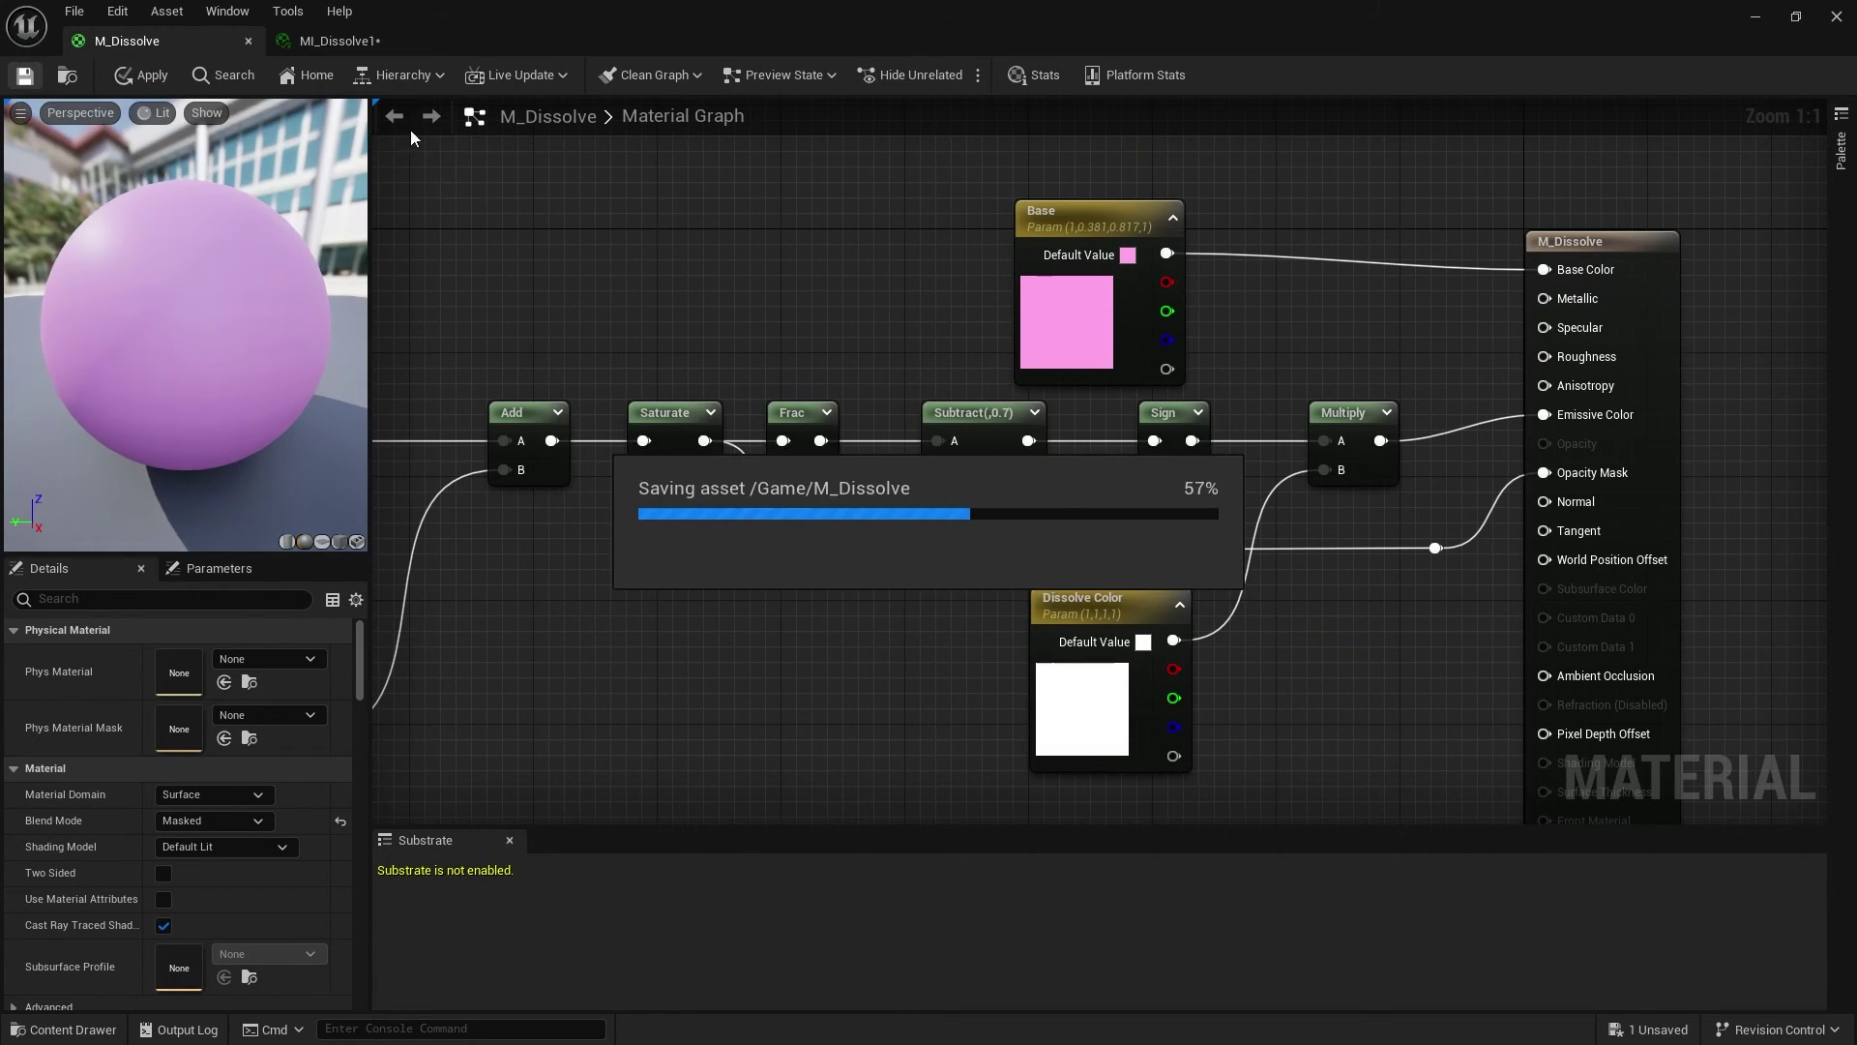
click(337, 42)
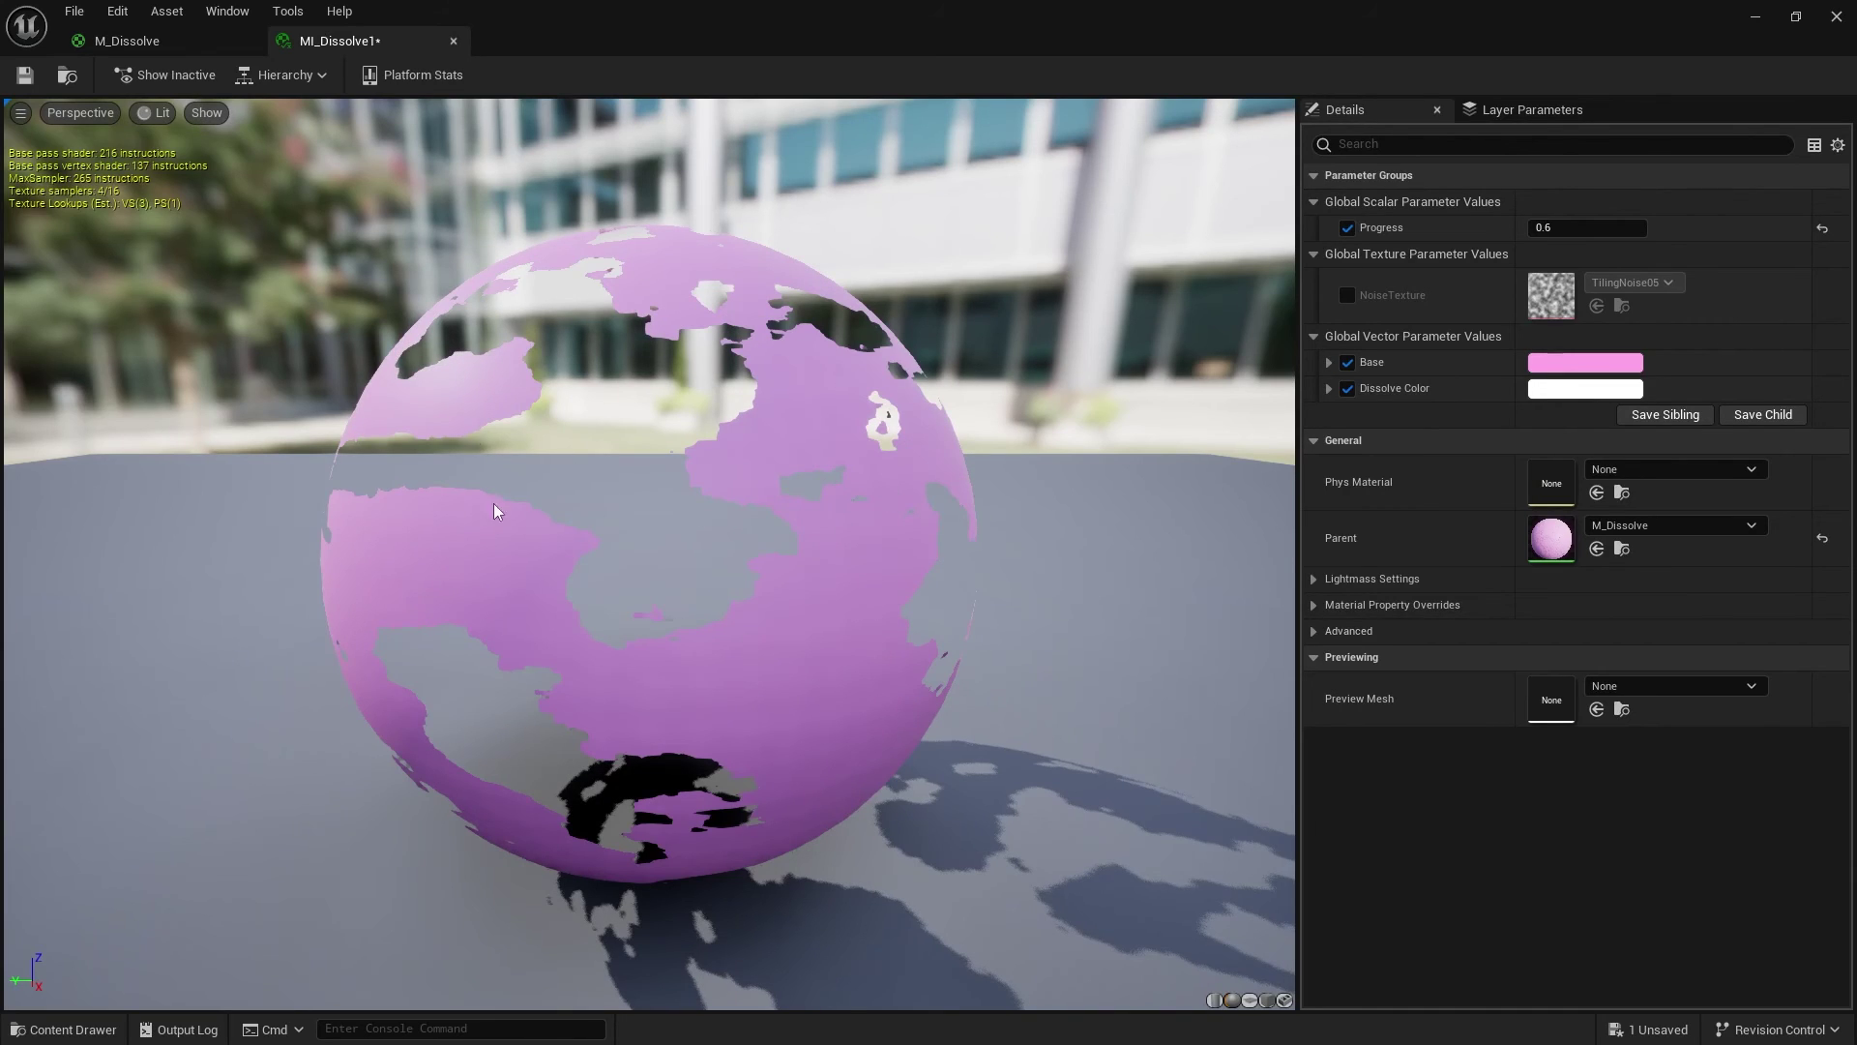
Step: Save M_Dissolve with the Subtract node's B value set to 0.5 and check the dissolve edge in MI_Dissolve1
click(160, 47)
click(970, 475)
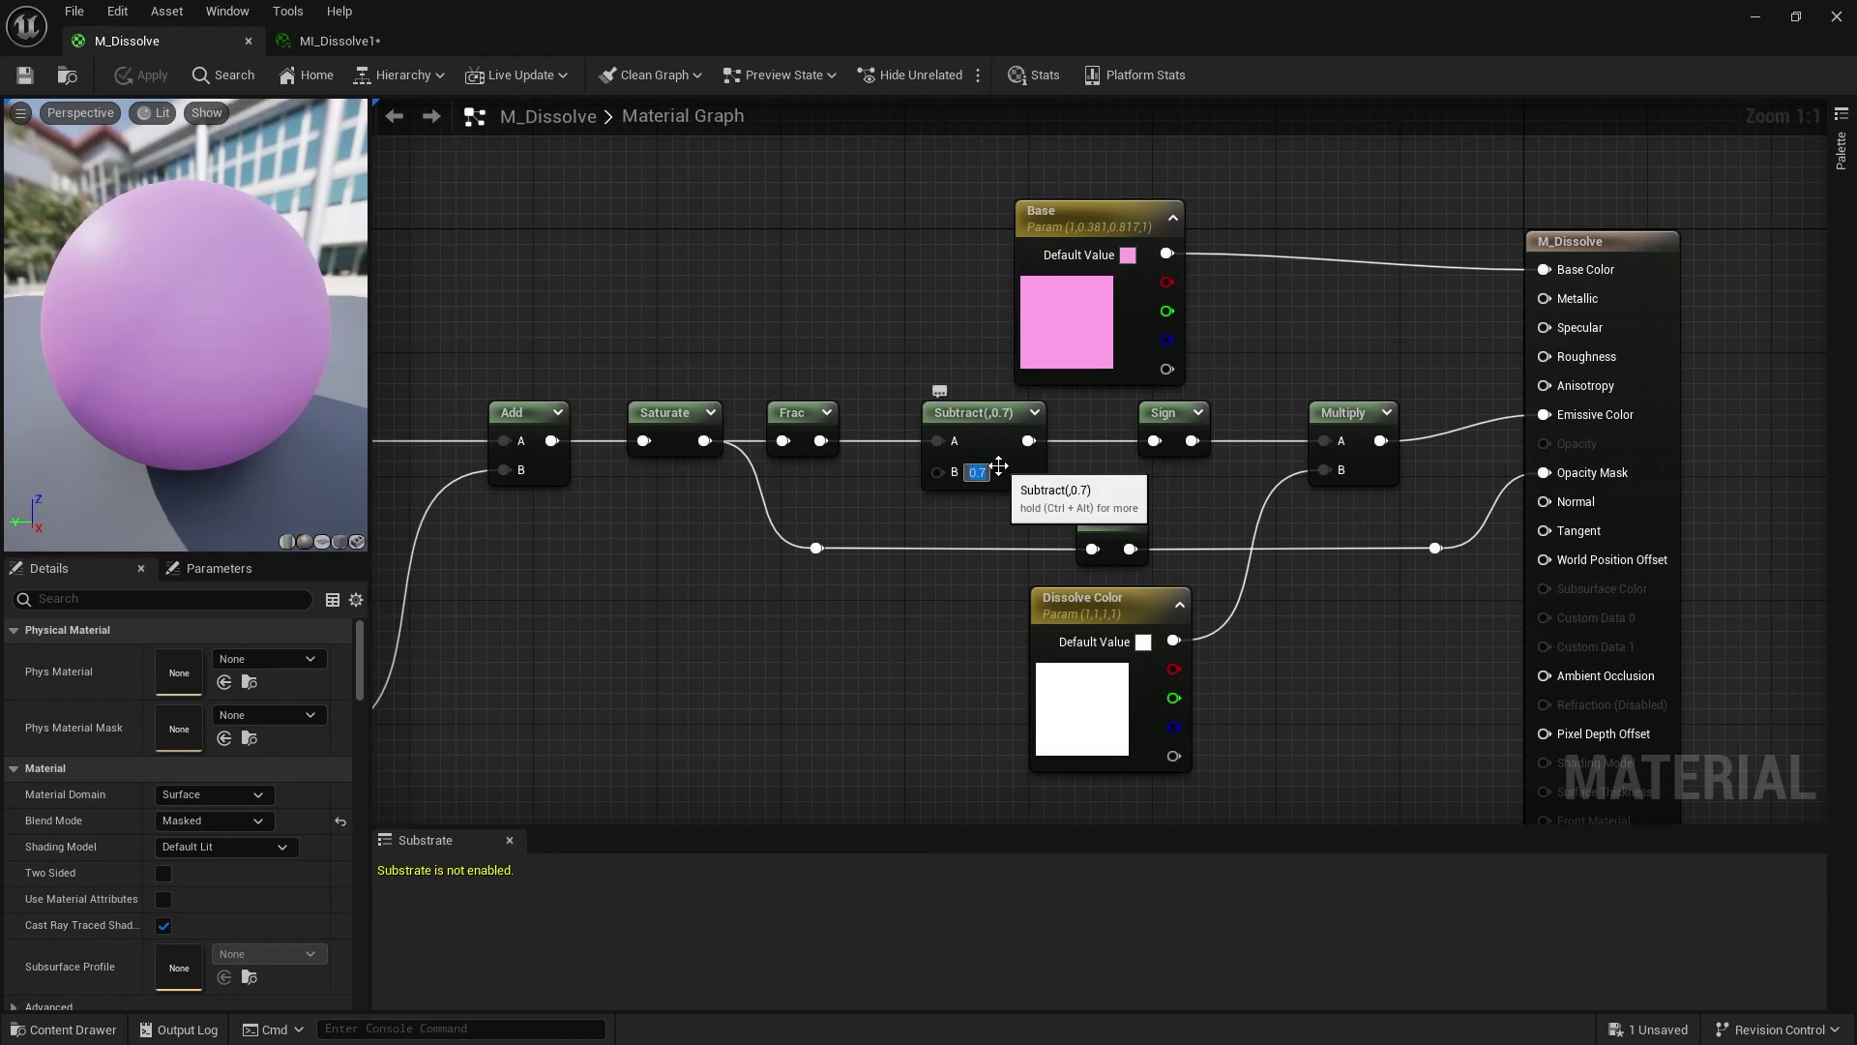
click(25, 75)
click(339, 40)
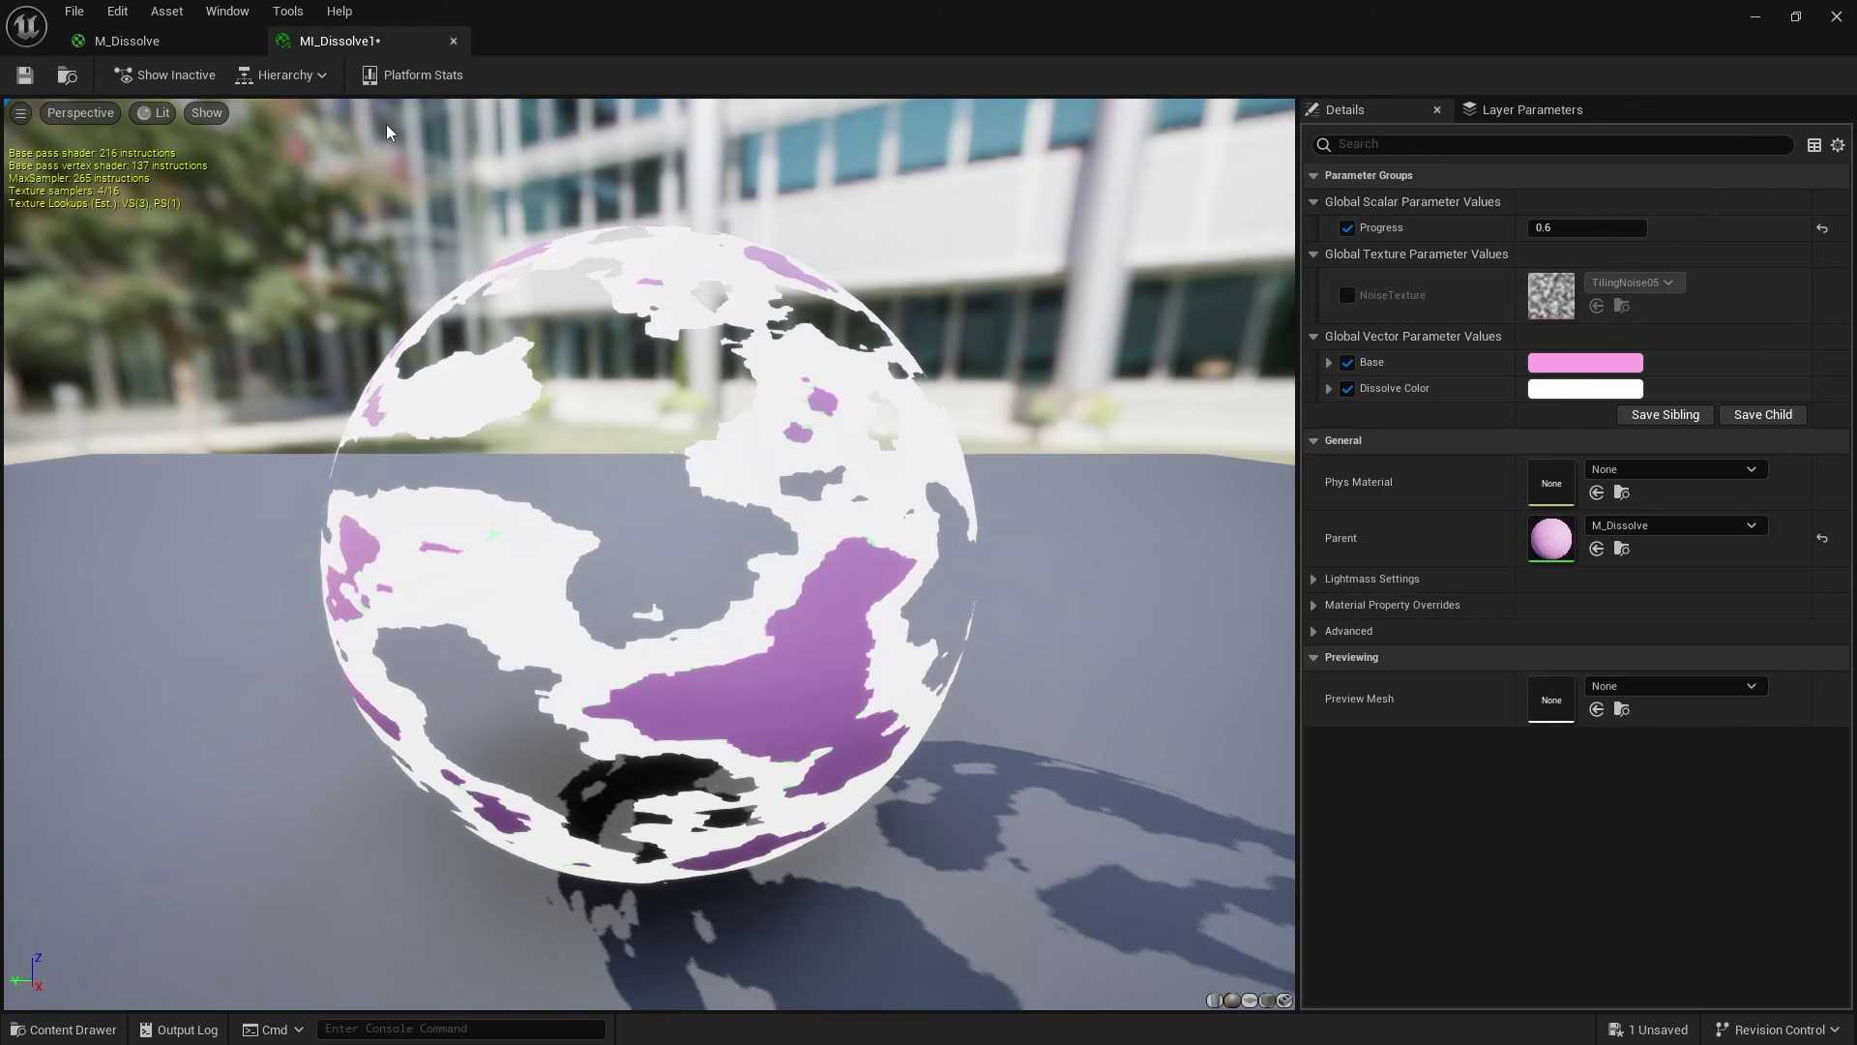
Step: Set the Subtract node's B value in M_Dissolve back to 0.6 and save the material
click(126, 40)
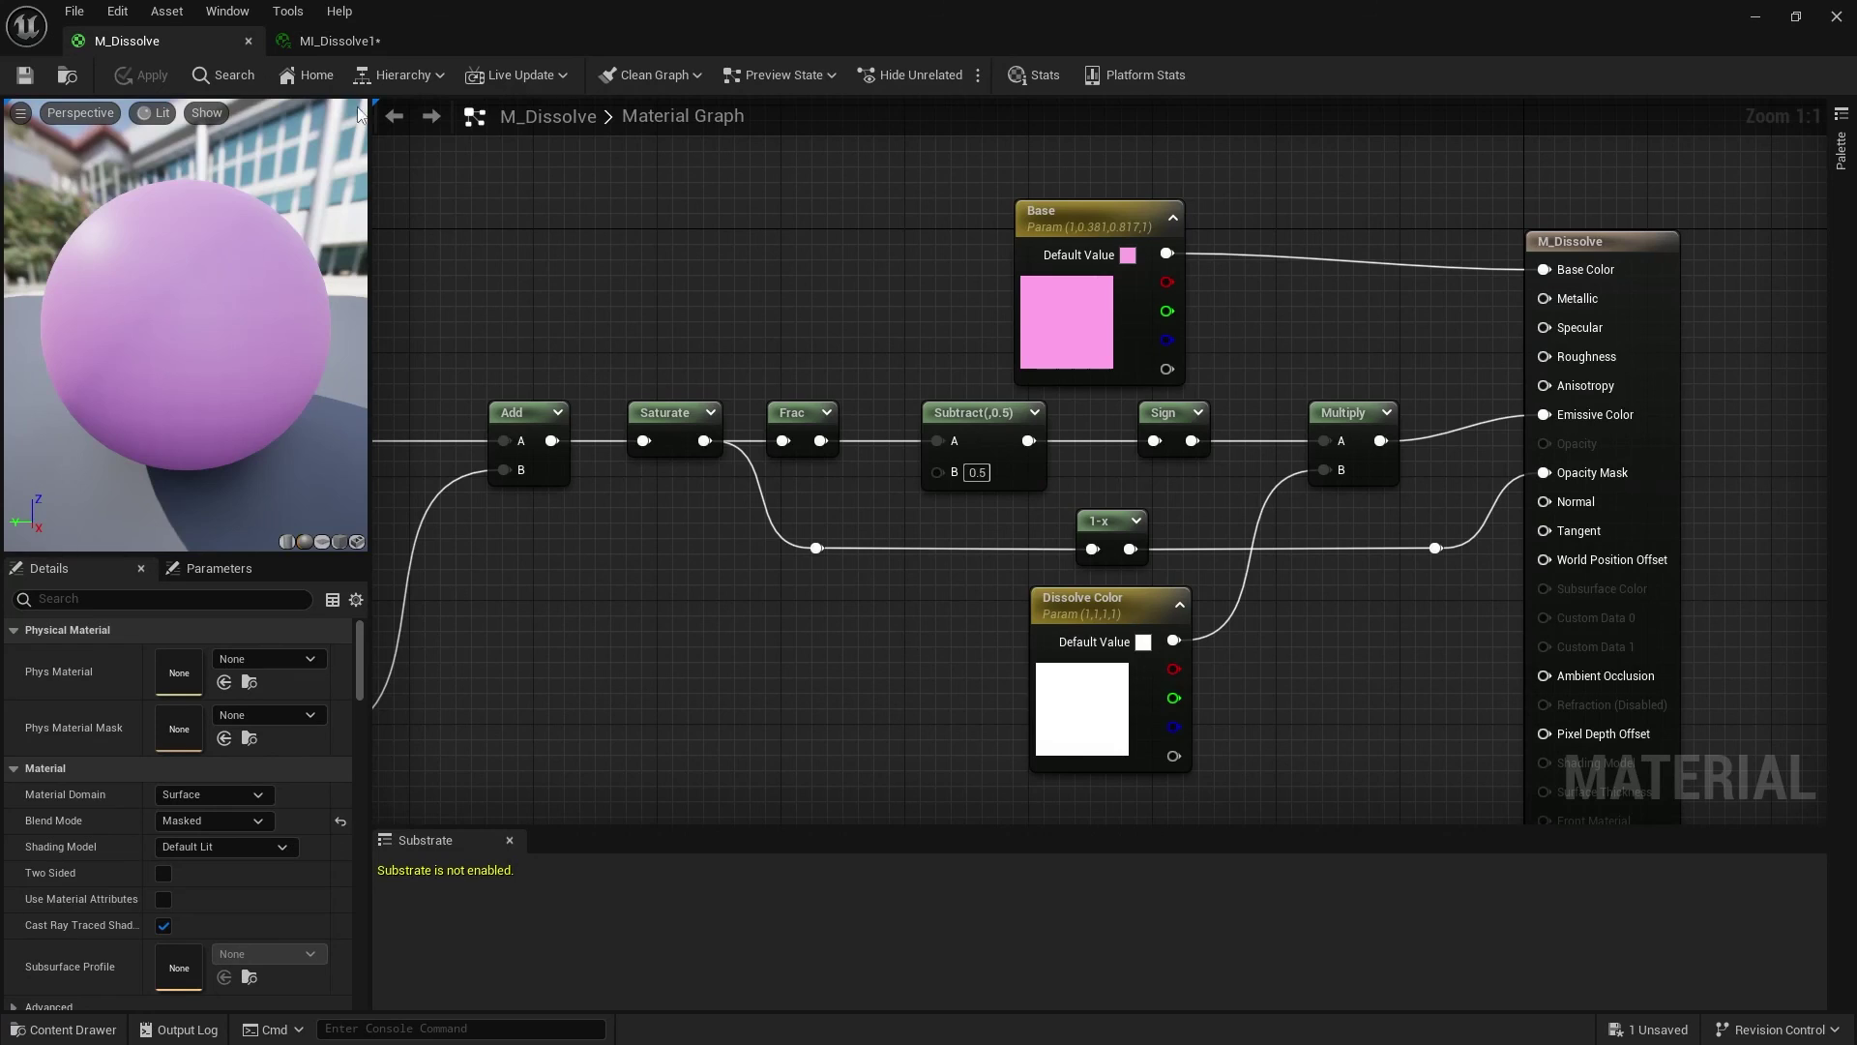
click(976, 473)
text(0.6)
key(Return)
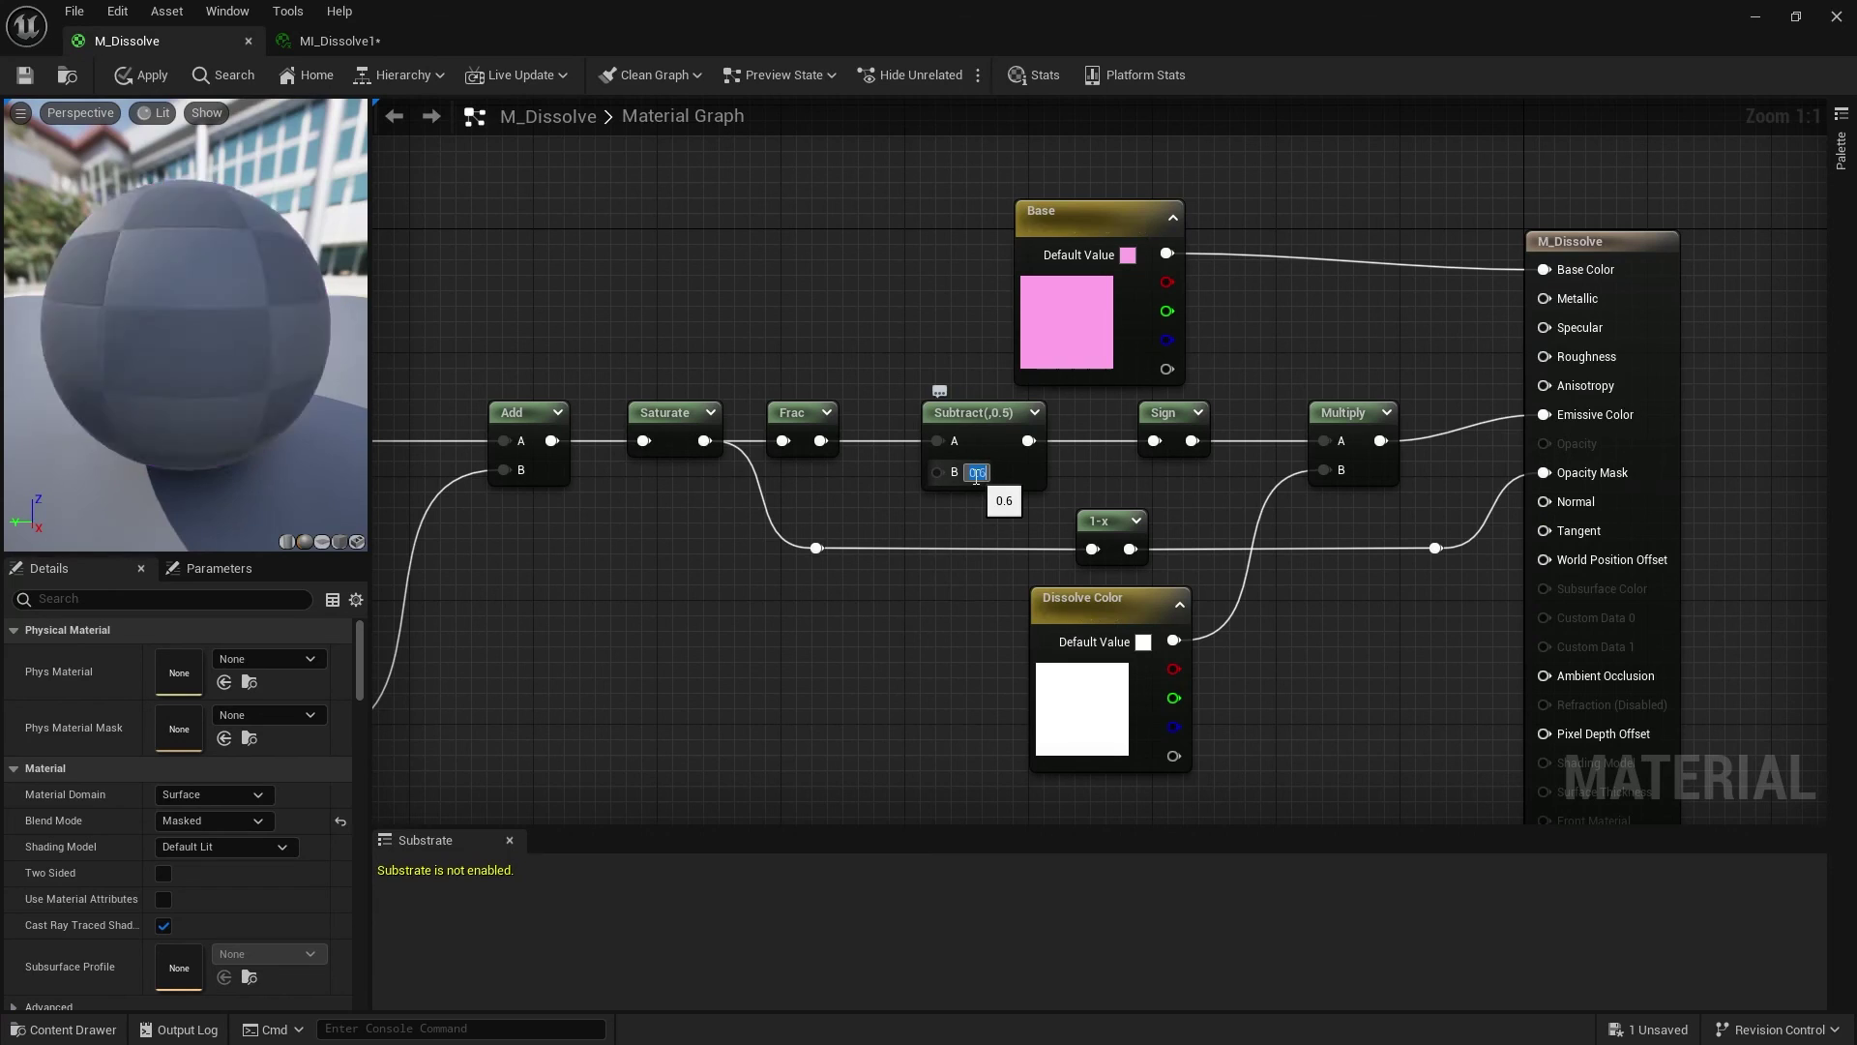
click(23, 75)
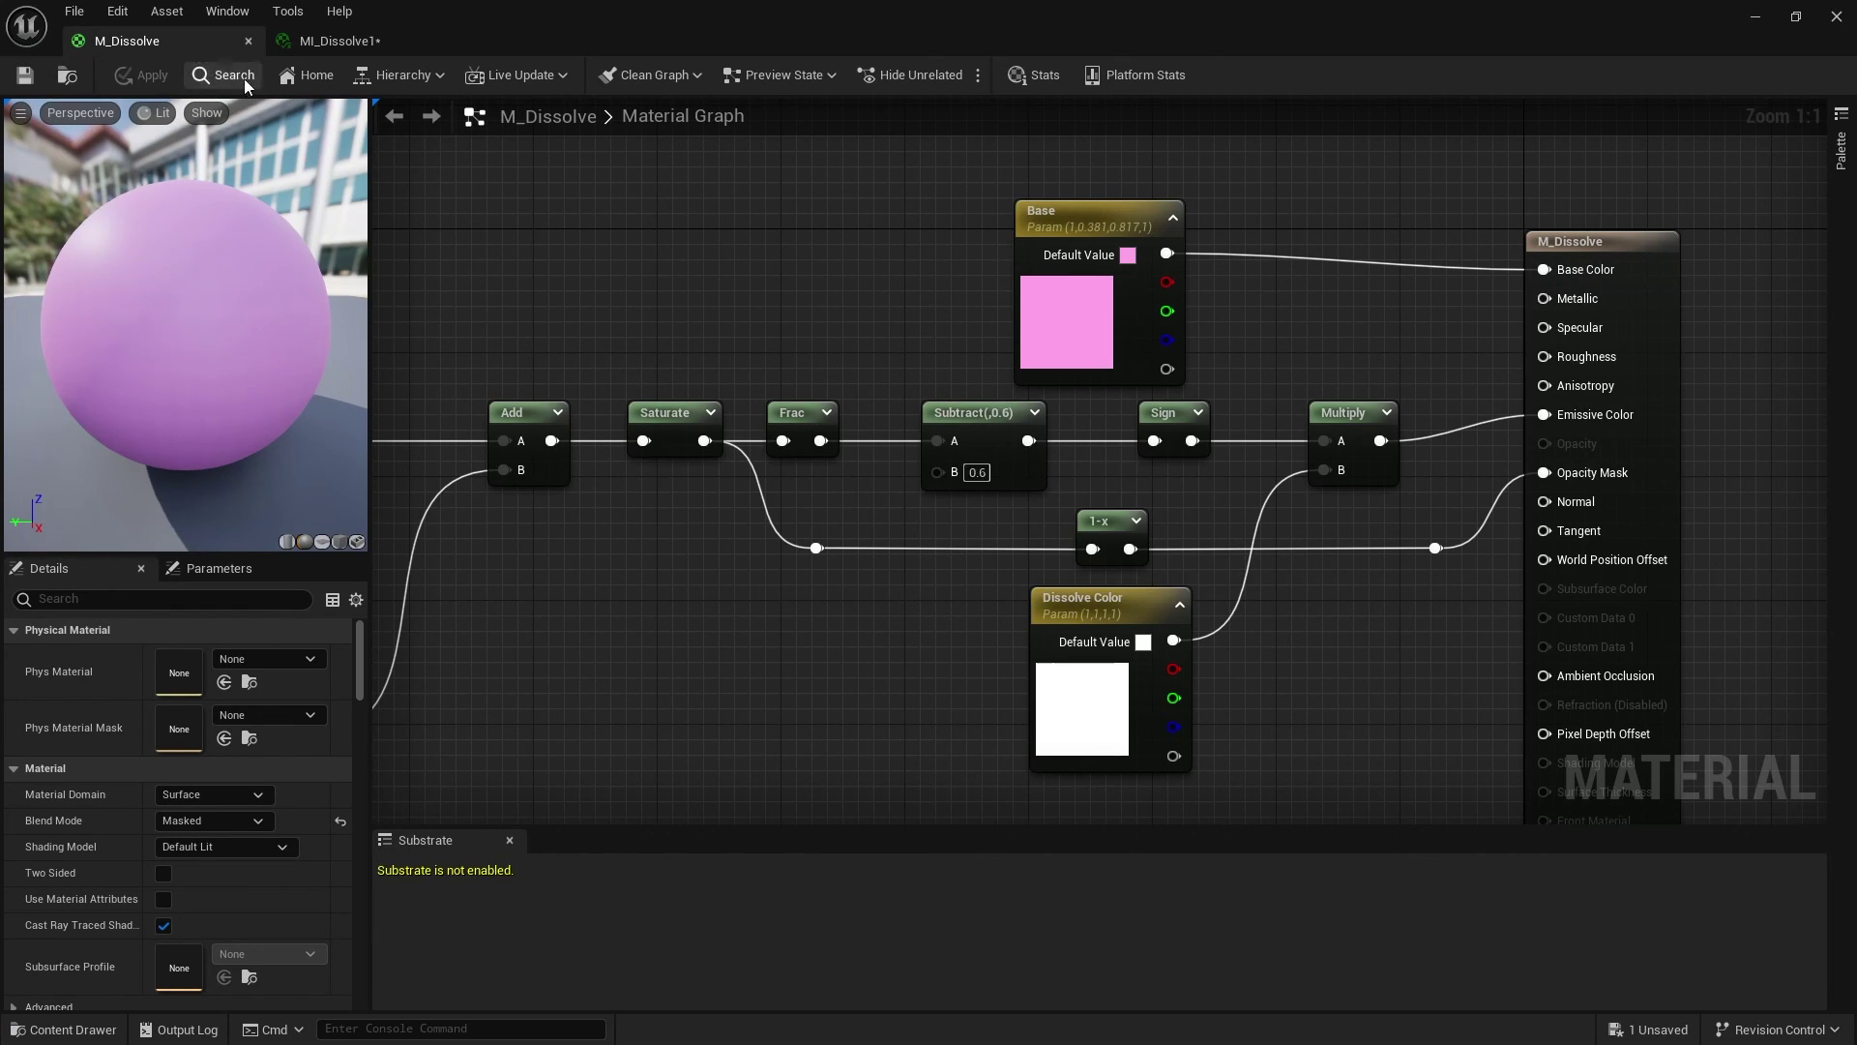